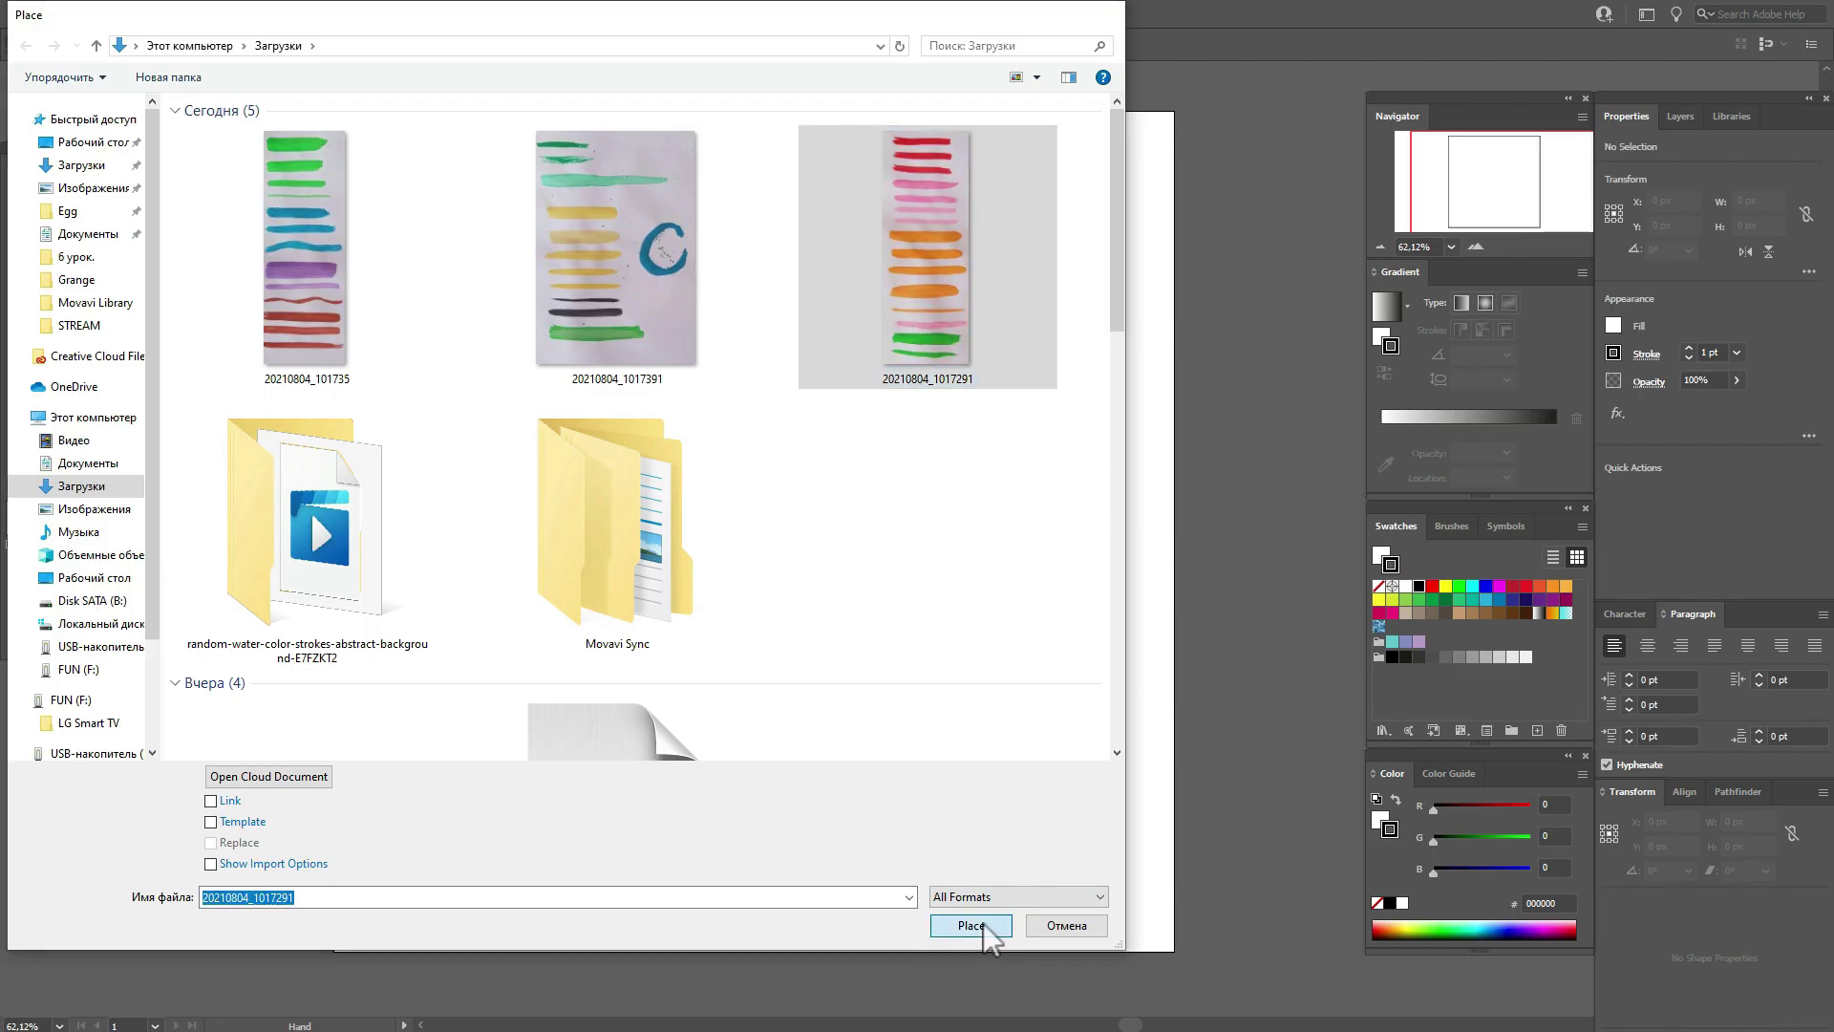
Place the image 20210804_1017291 at about 323 × 877 px and move it toward the middle of the artboard
{"action": "left_click_drag", "start_coordinate": [381, 139], "coordinate": [1085, 877]}
{"action": "left_click", "coordinate": [19, 184]}
{"action": "left_click_drag", "start_coordinate": [529, 311], "coordinate": [718, 323]}
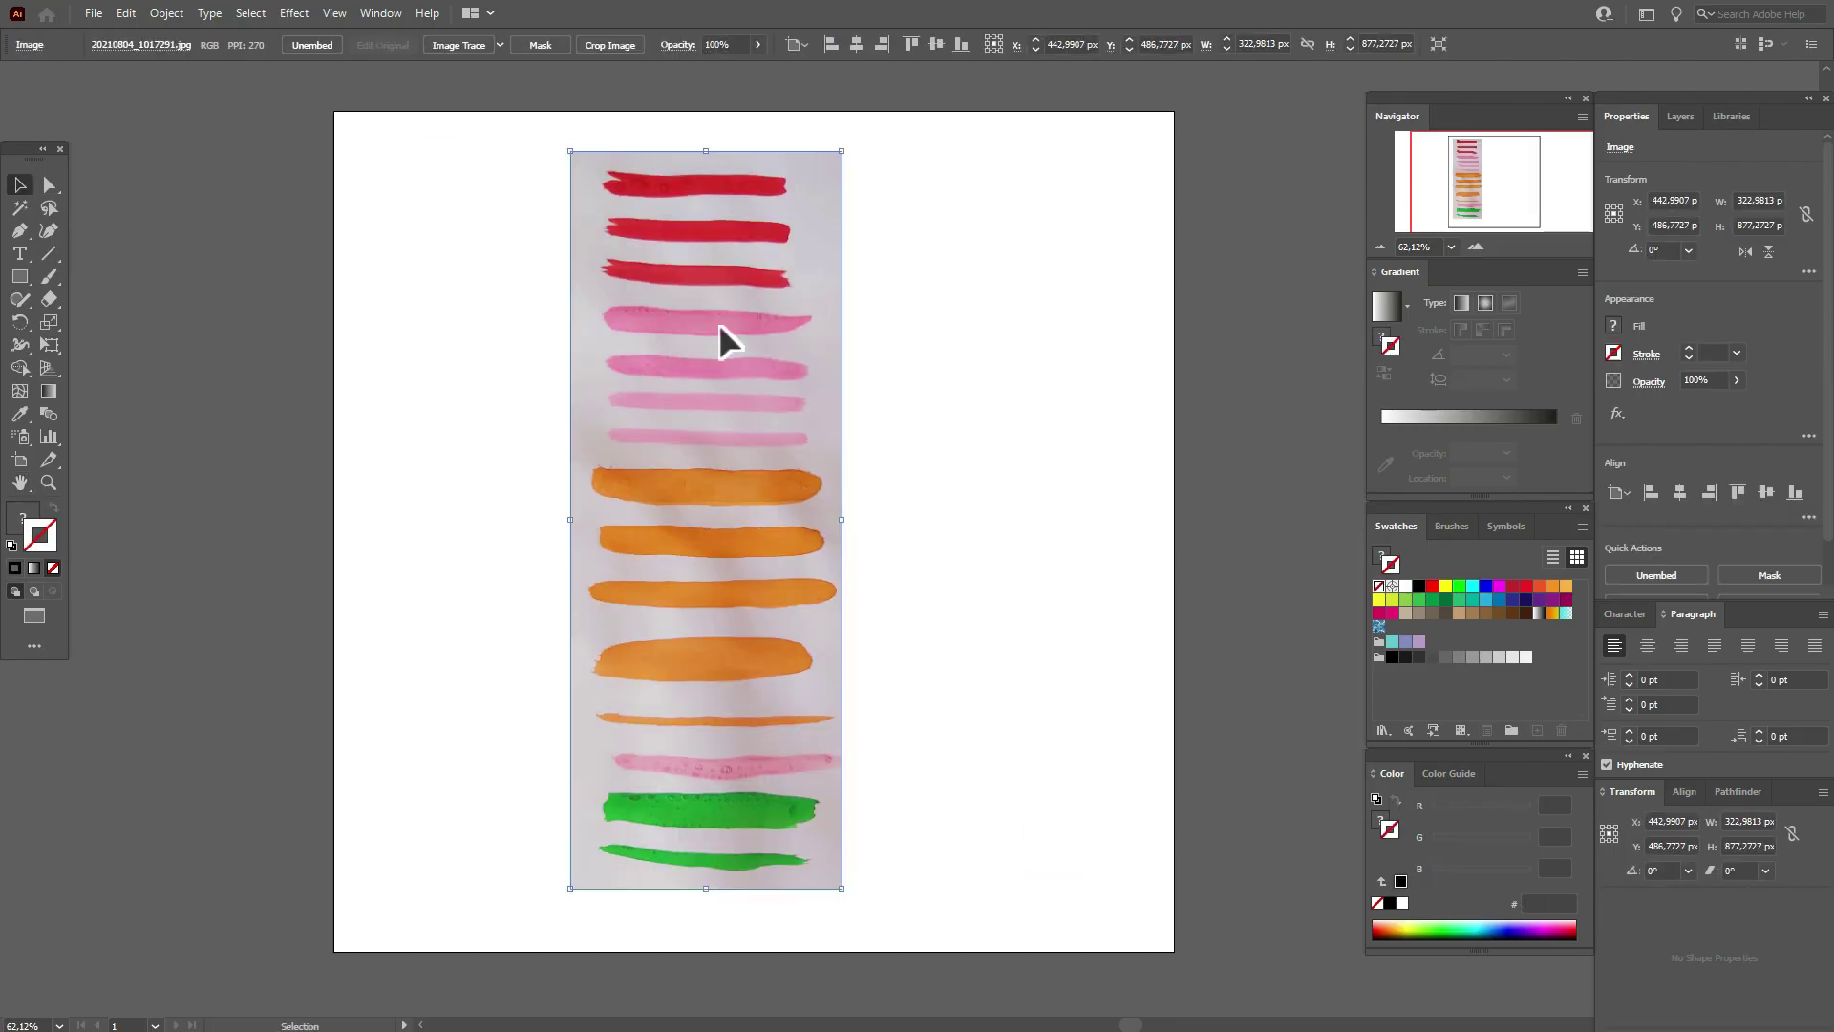
Trace the placed stroke photo with Image Trace using the High Fidelity Photo preset
{"action": "left_click", "coordinate": [367, 14]}
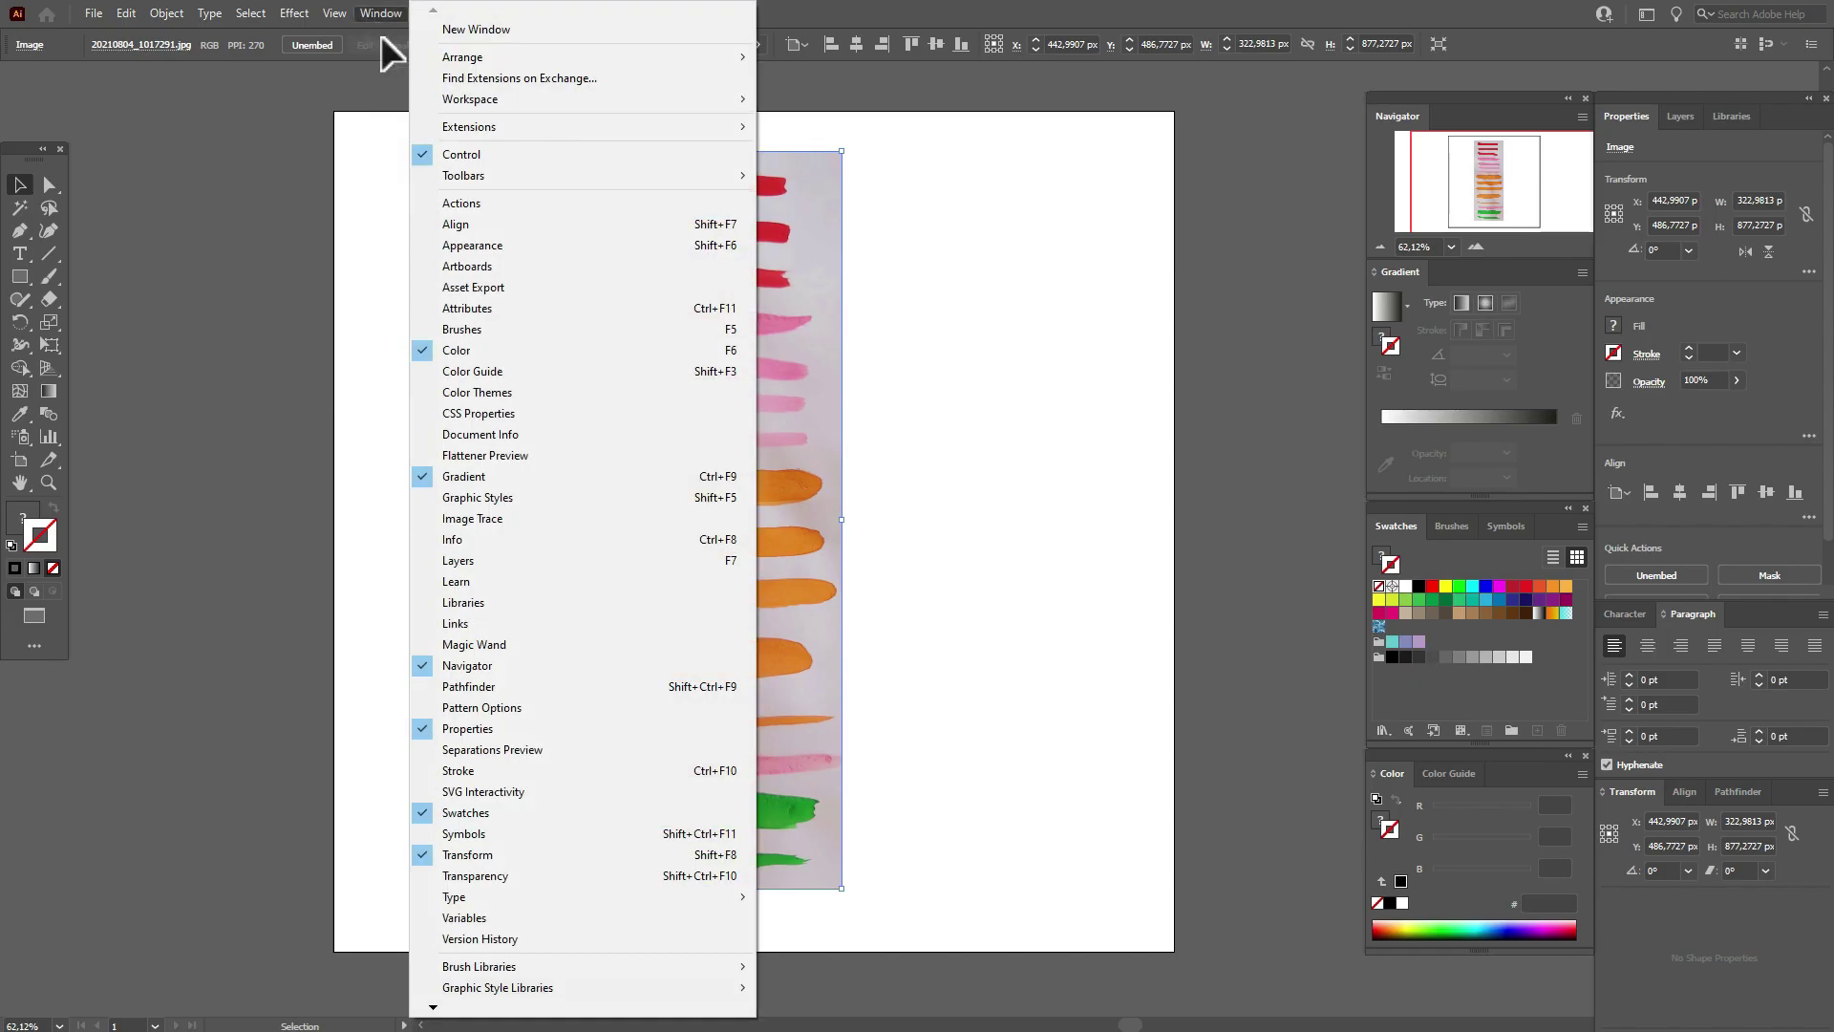
{"action": "left_click", "coordinate": [547, 519]}
{"action": "left_click_drag", "start_coordinate": [1107, 290], "coordinate": [1155, 295]}
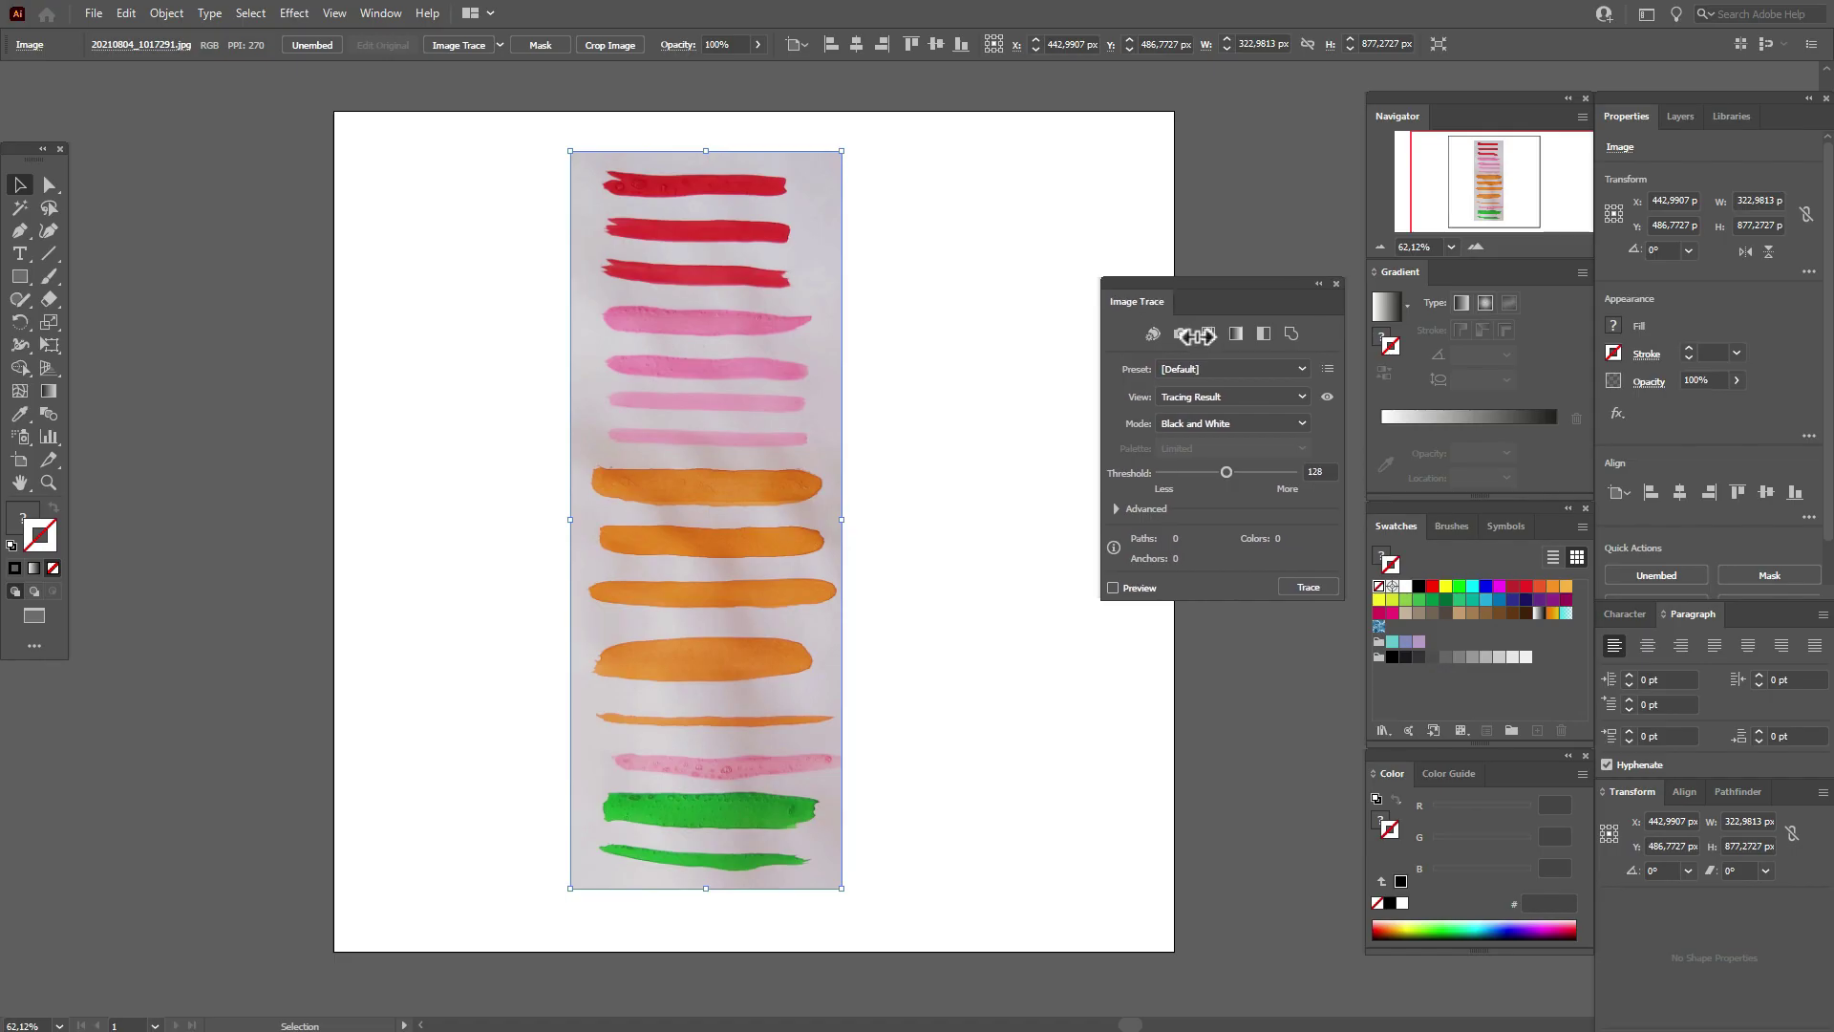
{"action": "left_click", "coordinate": [1306, 370]}
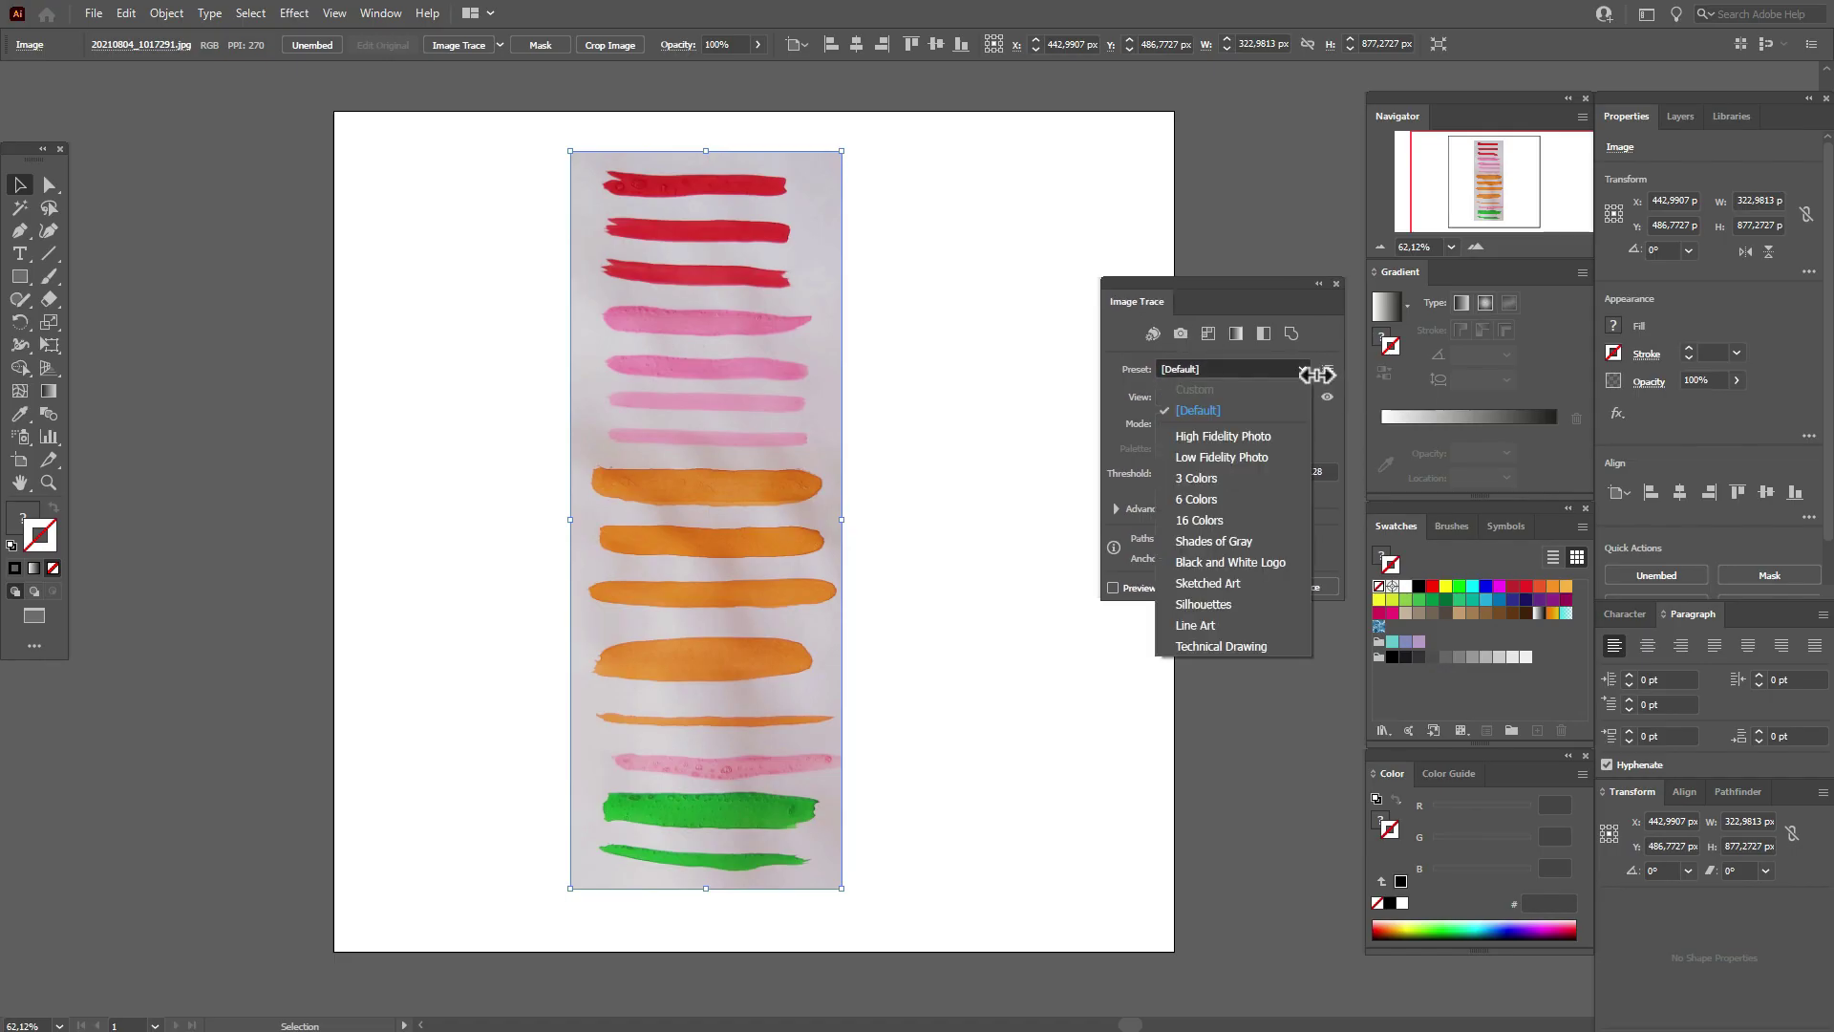
{"action": "left_click", "coordinate": [1189, 437]}
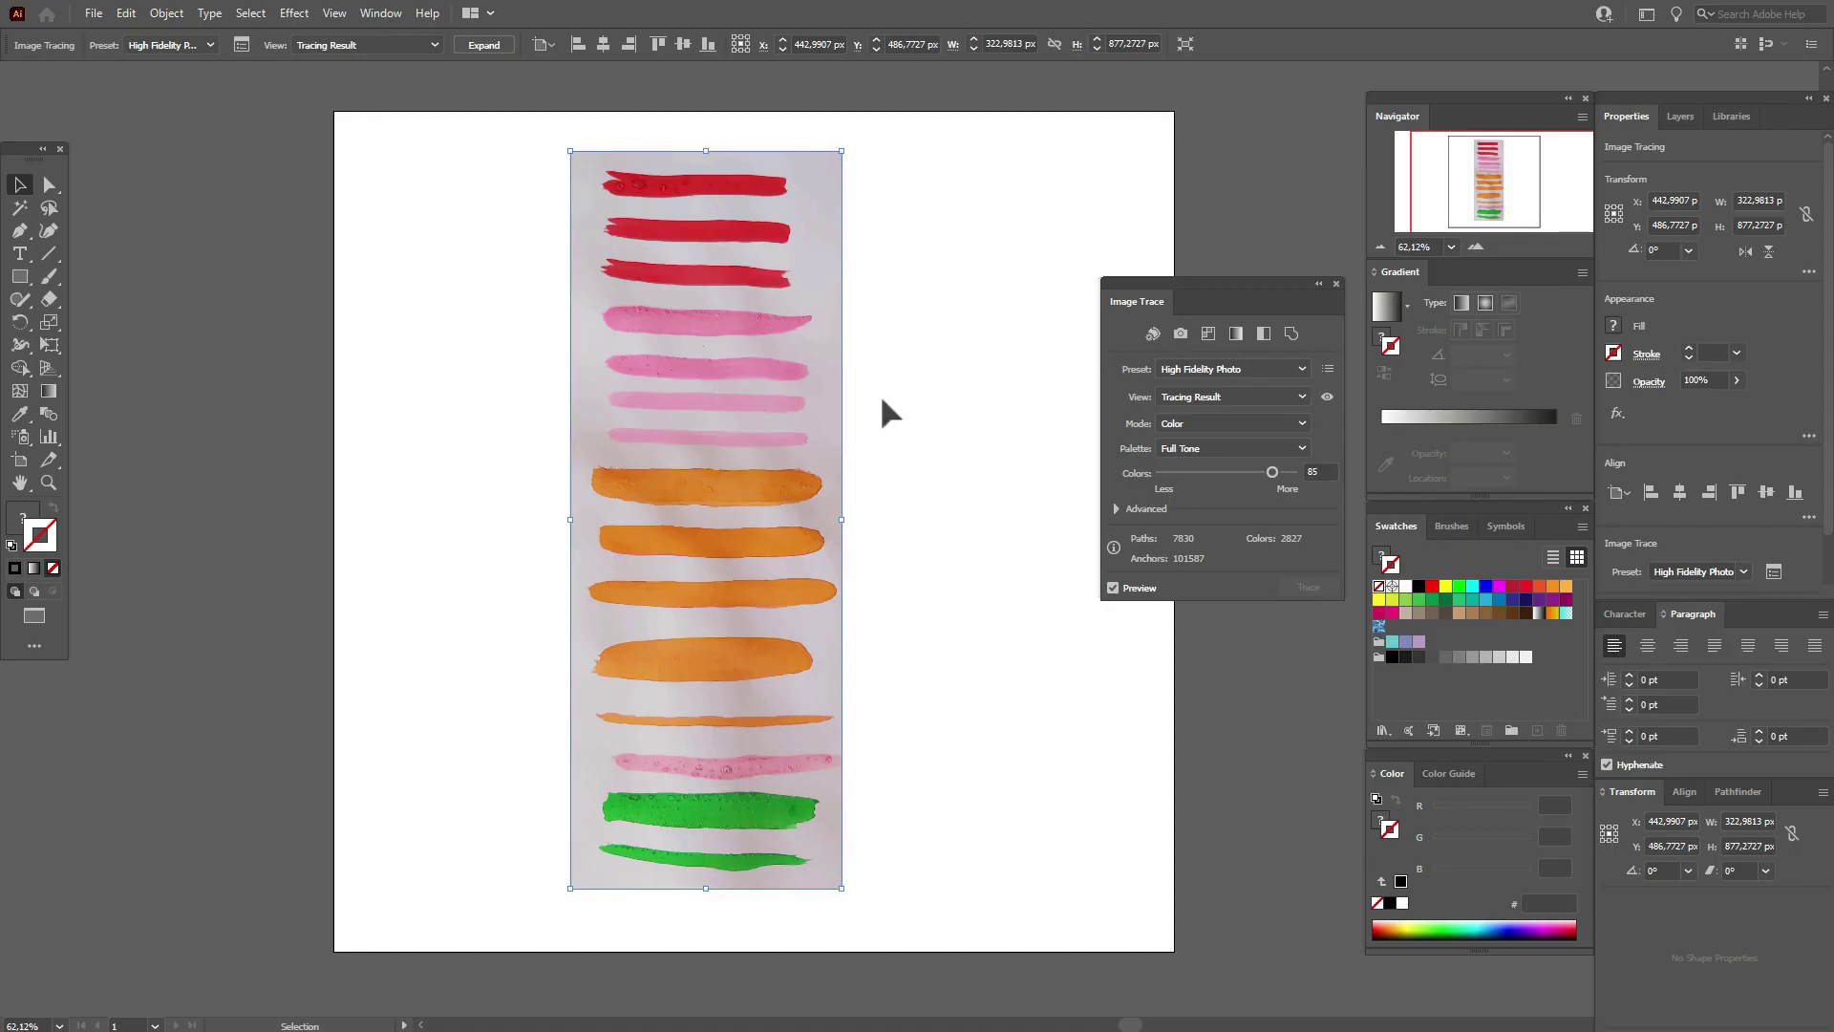
Expand the traced image into editable vector paths and deselect it
{"action": "left_click", "coordinate": [166, 13]}
{"action": "left_click", "coordinate": [233, 237]}
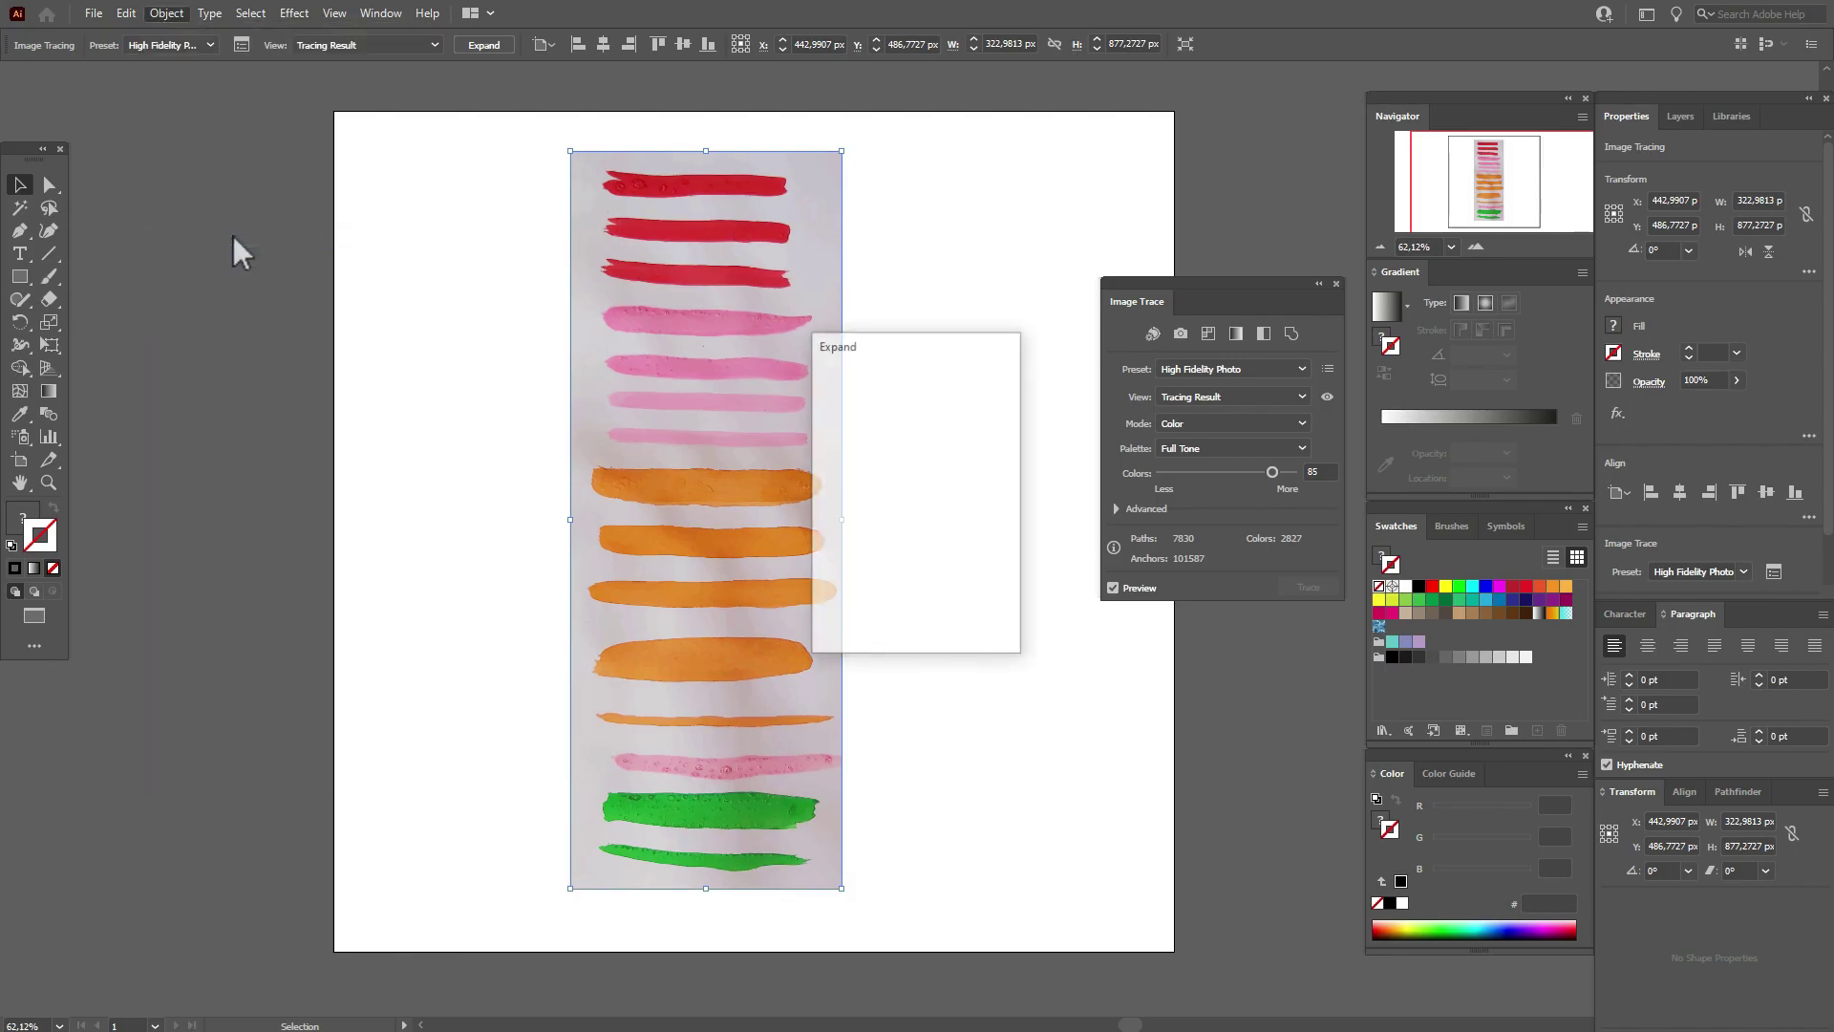
{"action": "left_click", "coordinate": [871, 615]}
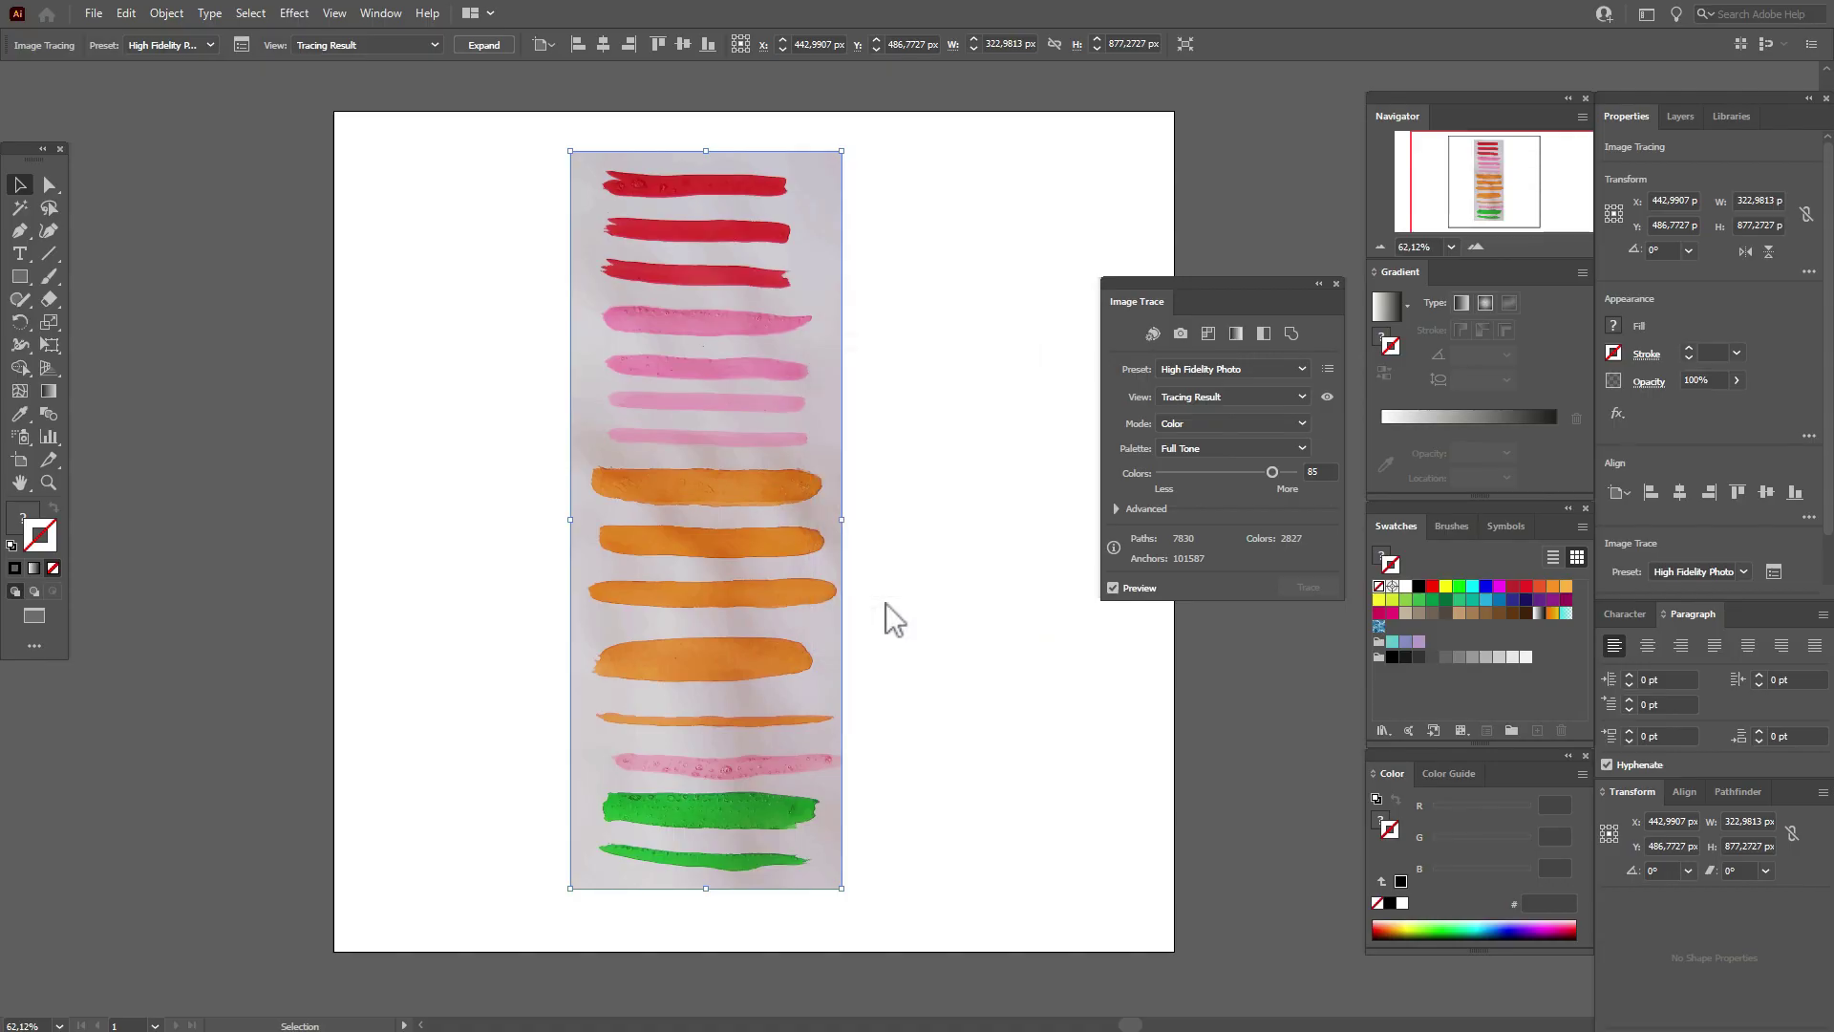
{"action": "left_click", "coordinate": [921, 537]}
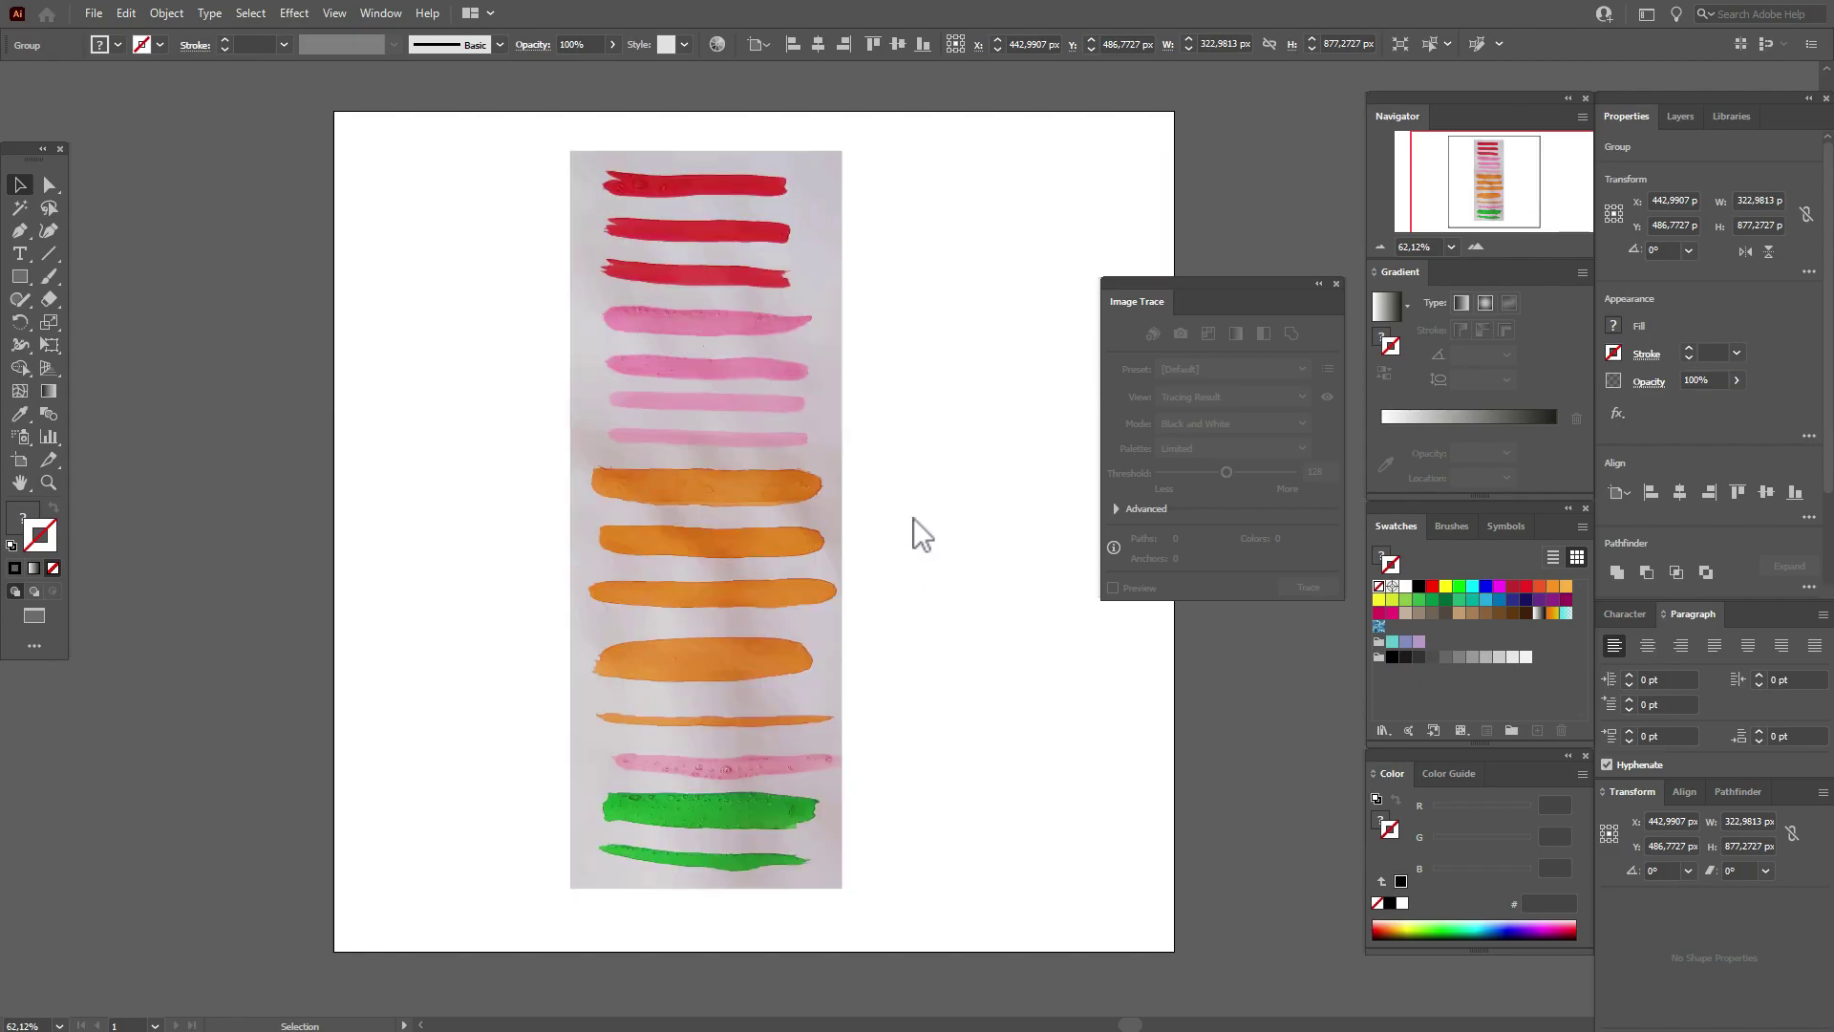
{"action": "left_click", "coordinate": [830, 477]}
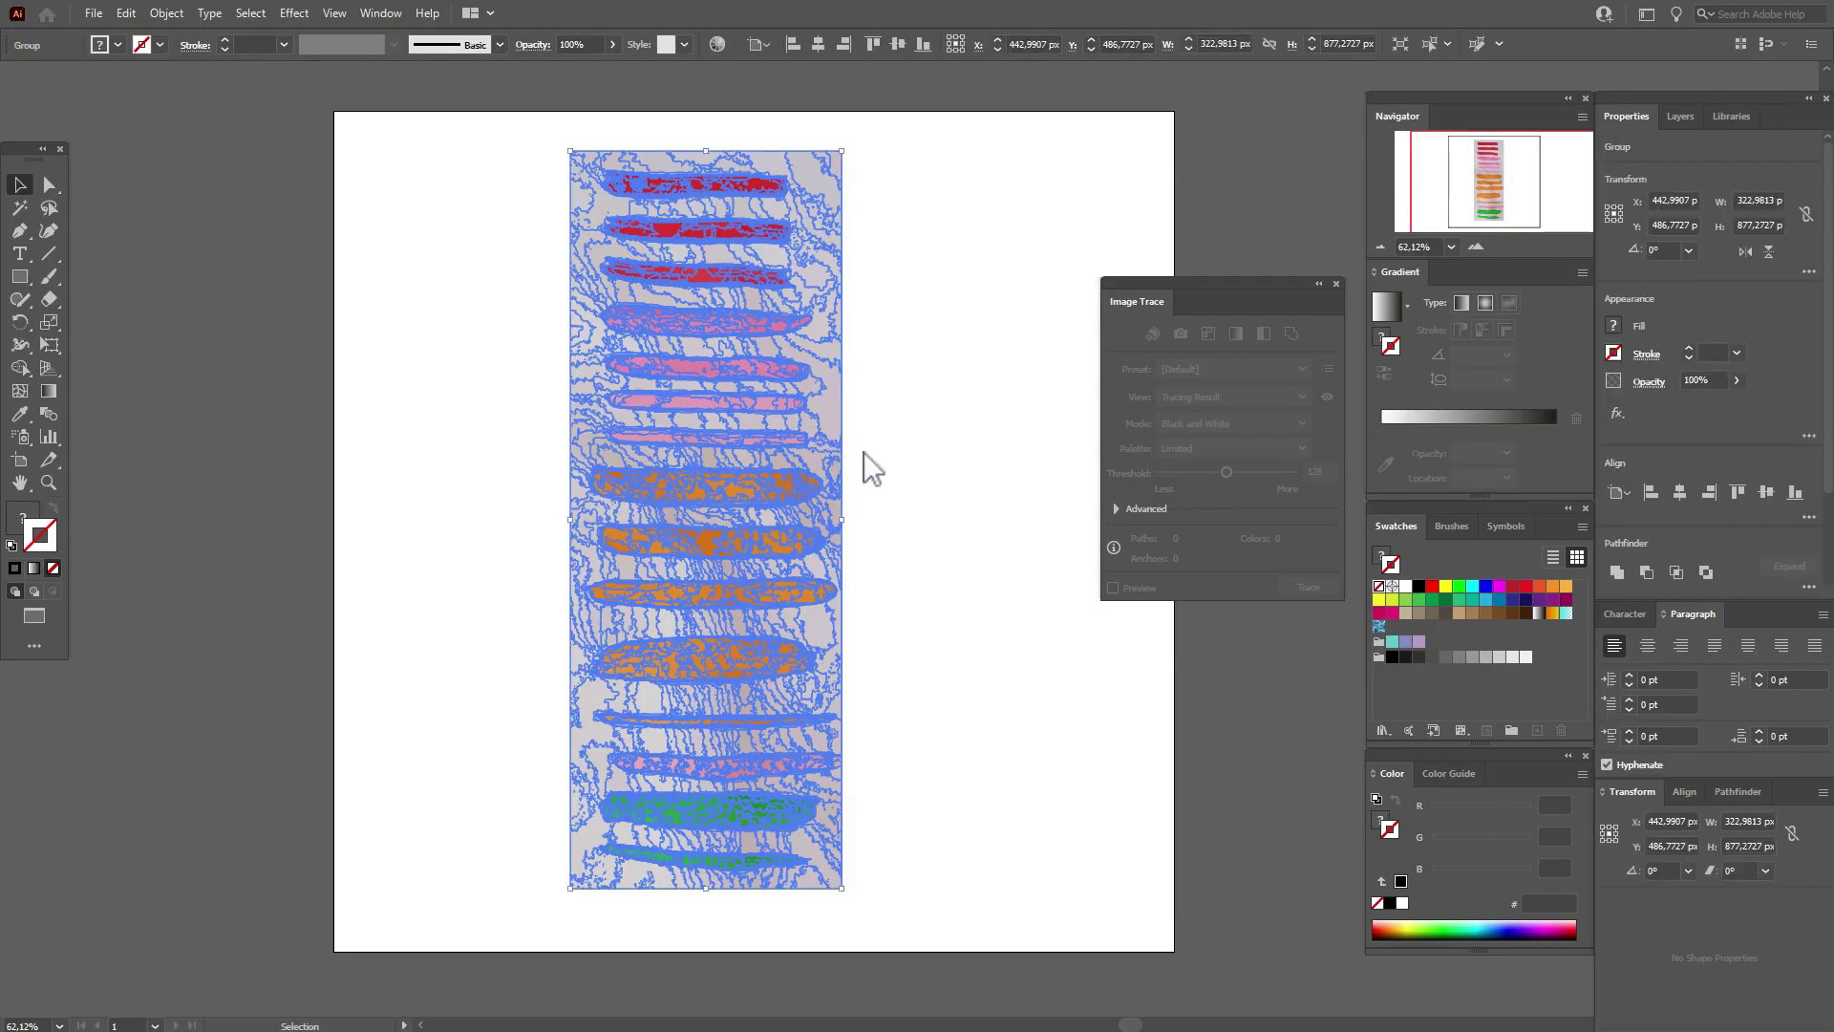
{"action": "key", "text": "ctrl+h"}
{"action": "left_click", "coordinate": [864, 452]}
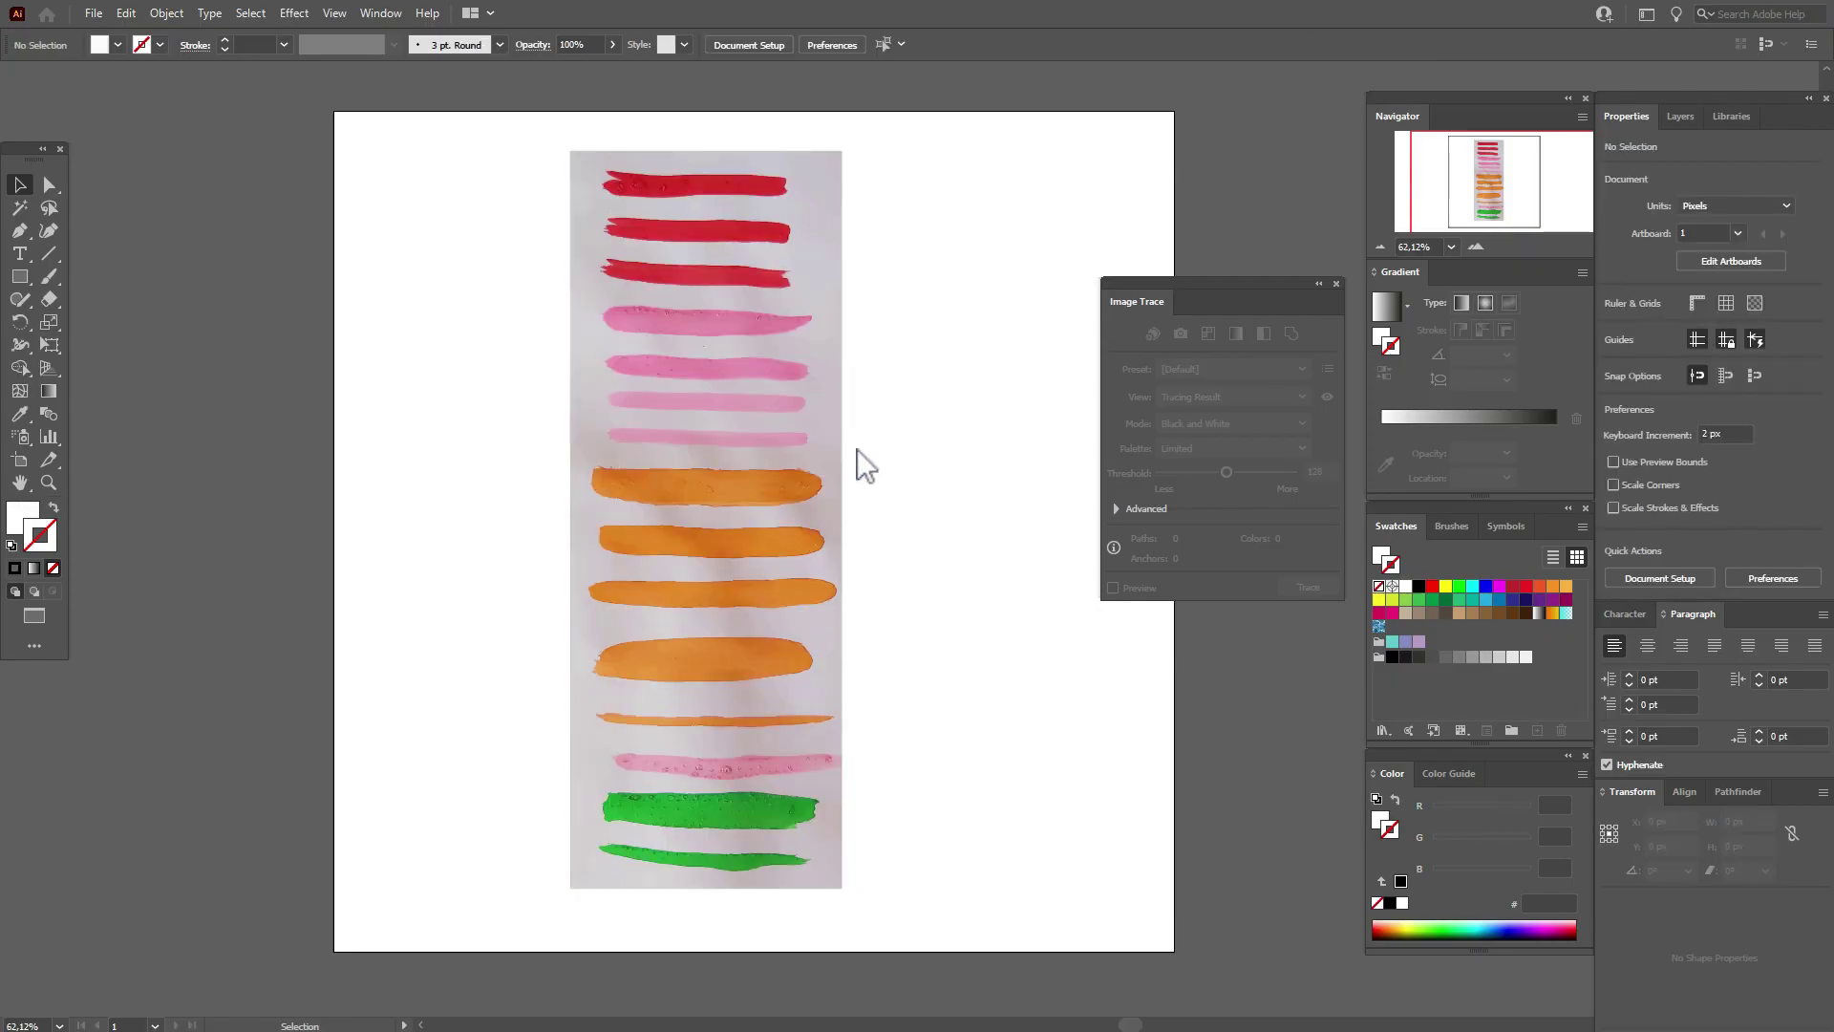
Delete the grey paper background and its leftover fragments around the painted strokes, selecting them by fill colour with the Magic Wand
{"action": "double_click", "coordinate": [19, 210]}
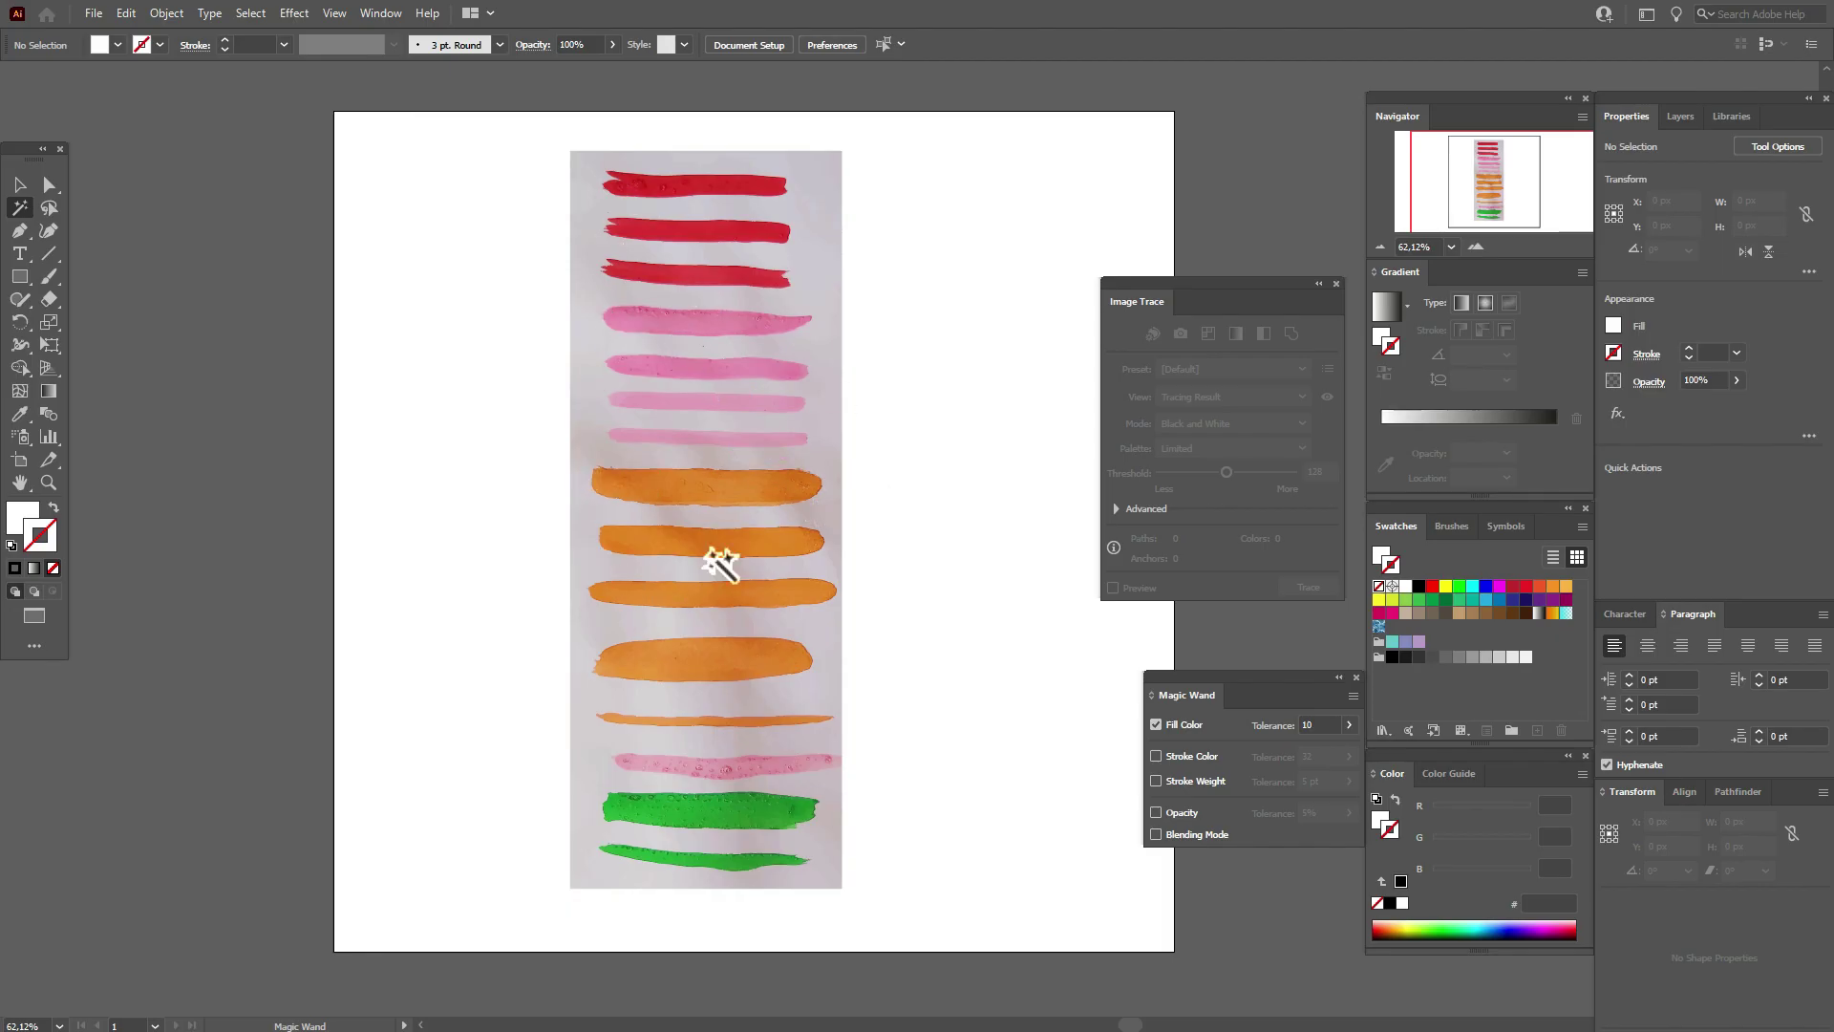
{"action": "left_click", "coordinate": [829, 363]}
{"action": "key", "text": "Delete"}
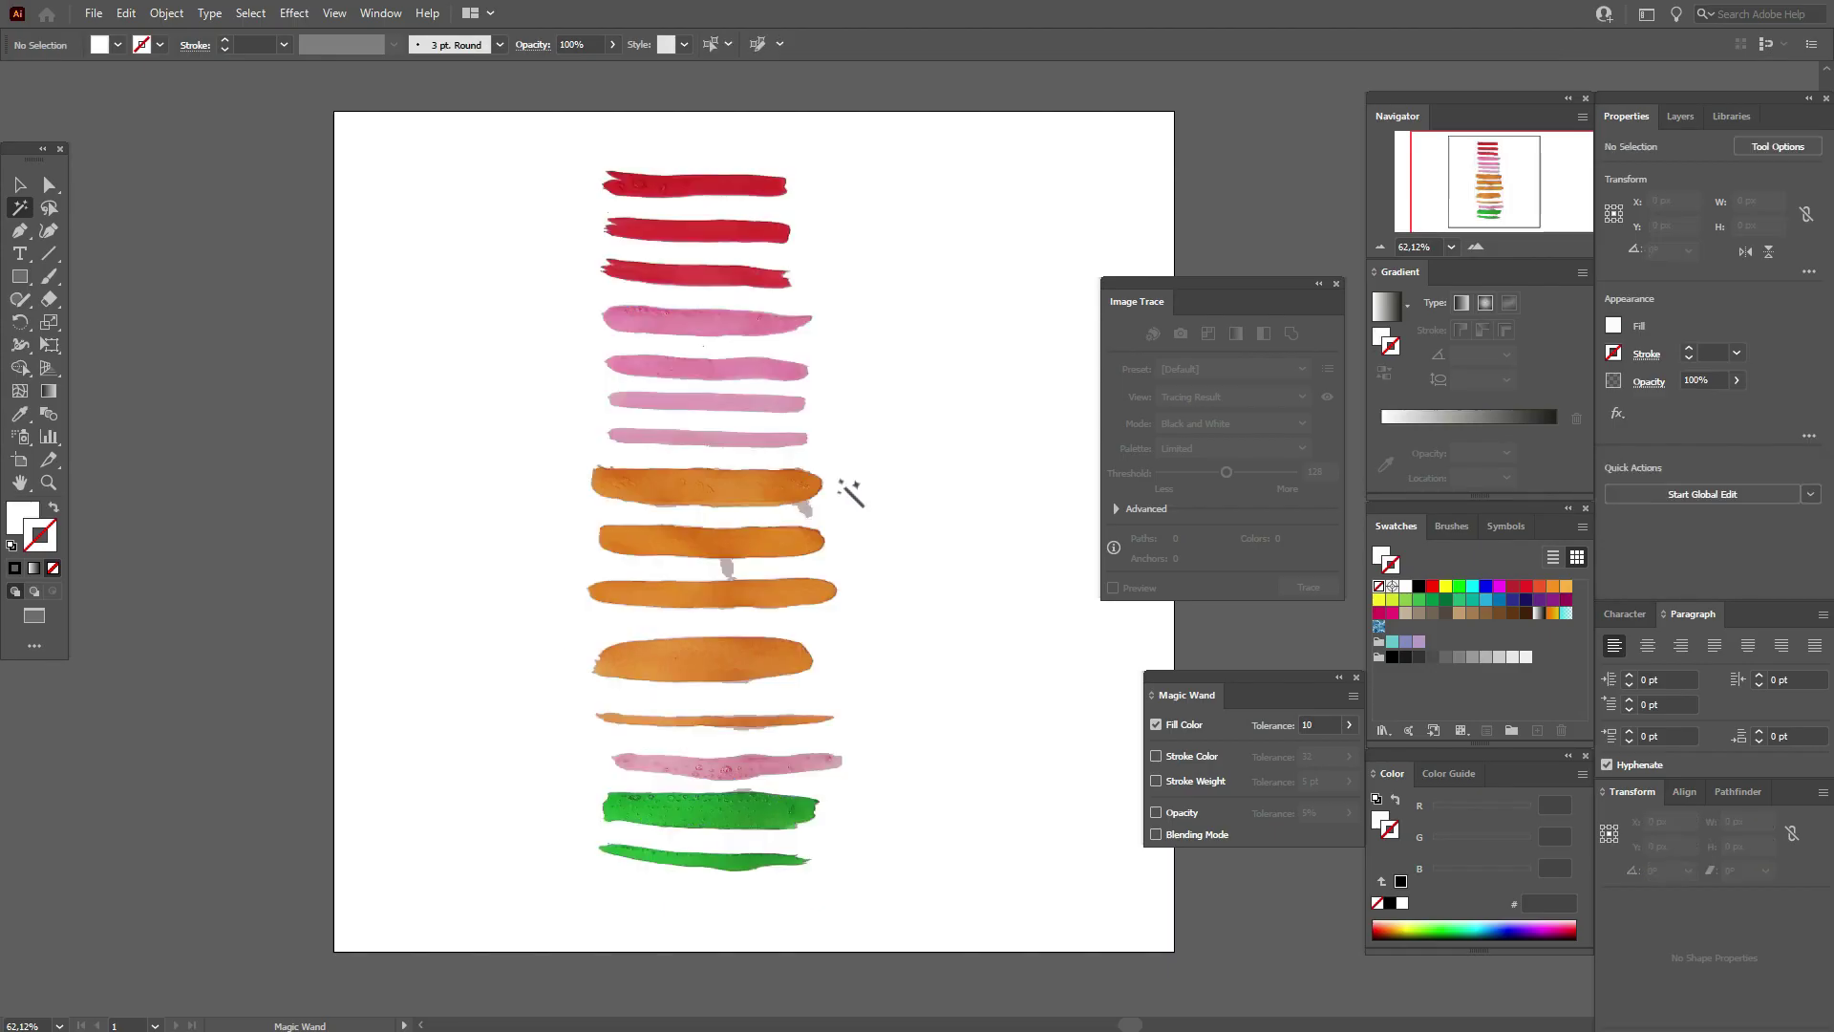
{"action": "left_click", "coordinate": [807, 509]}
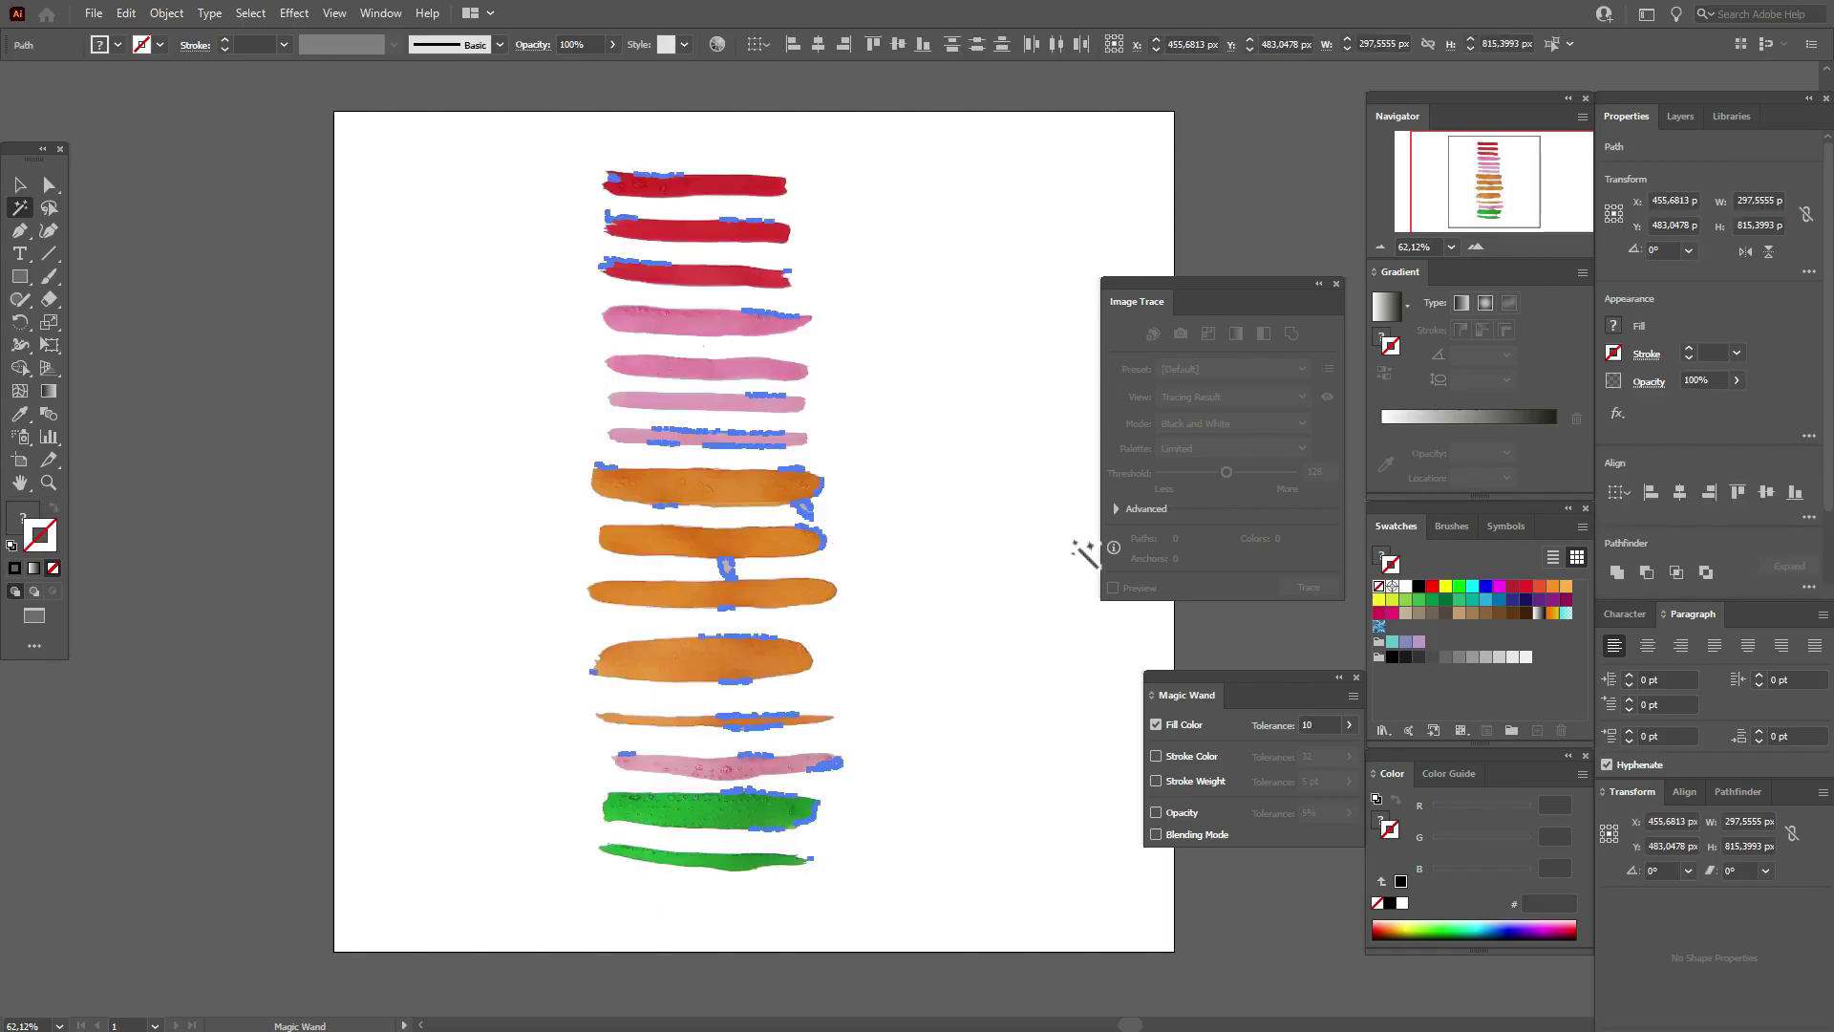
{"action": "key", "text": "Delete"}
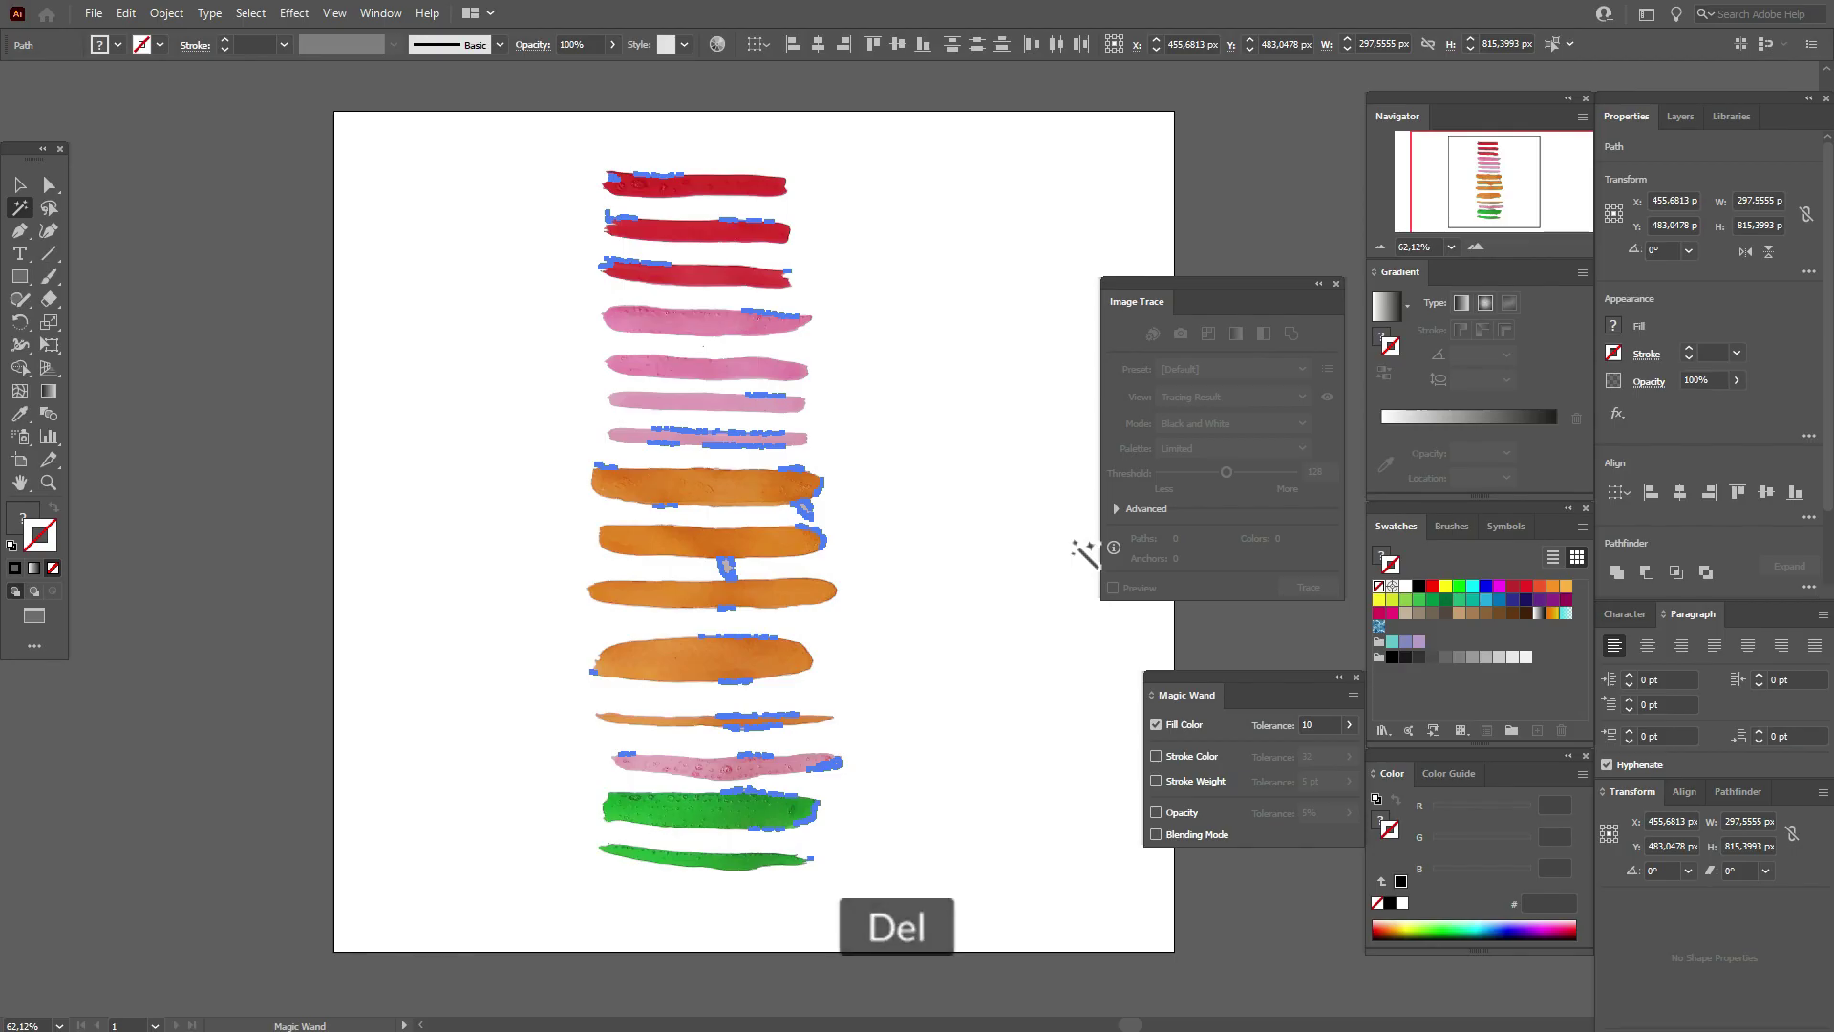
{"action": "left_click", "coordinate": [19, 184]}
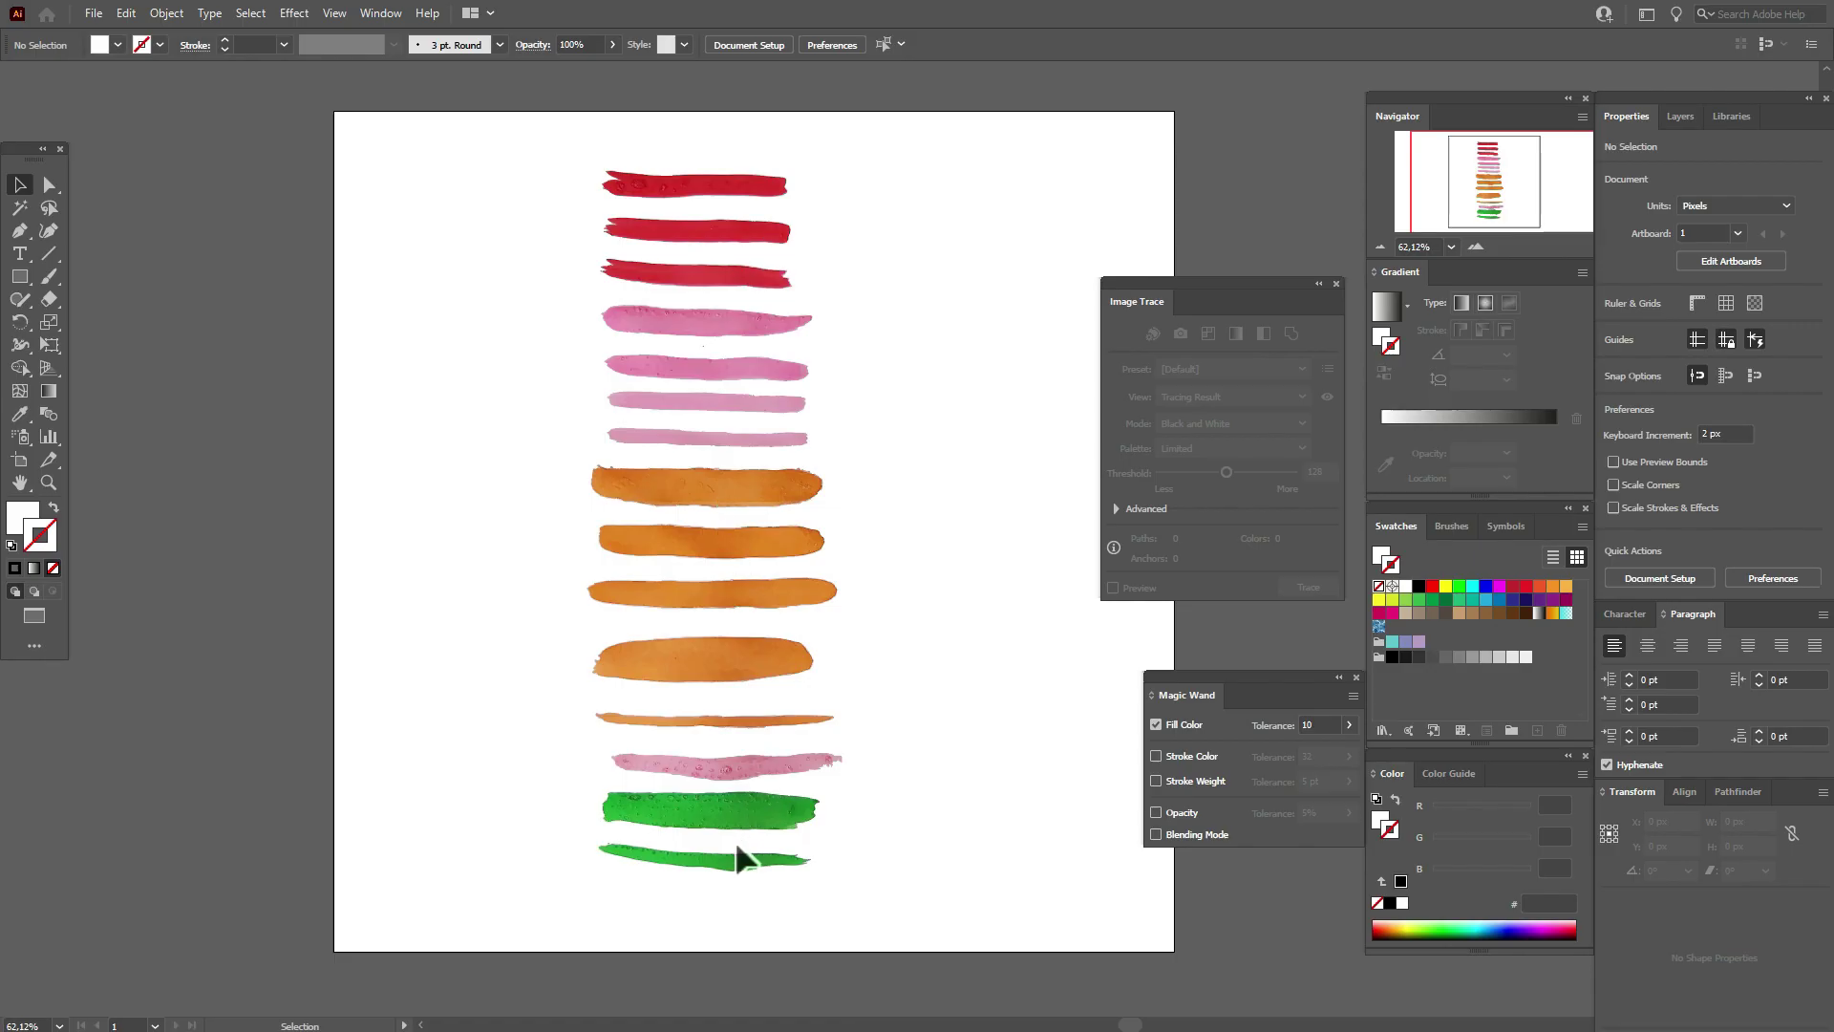
{"action": "left_click", "coordinate": [1355, 677]}
{"action": "left_click", "coordinate": [1337, 284]}
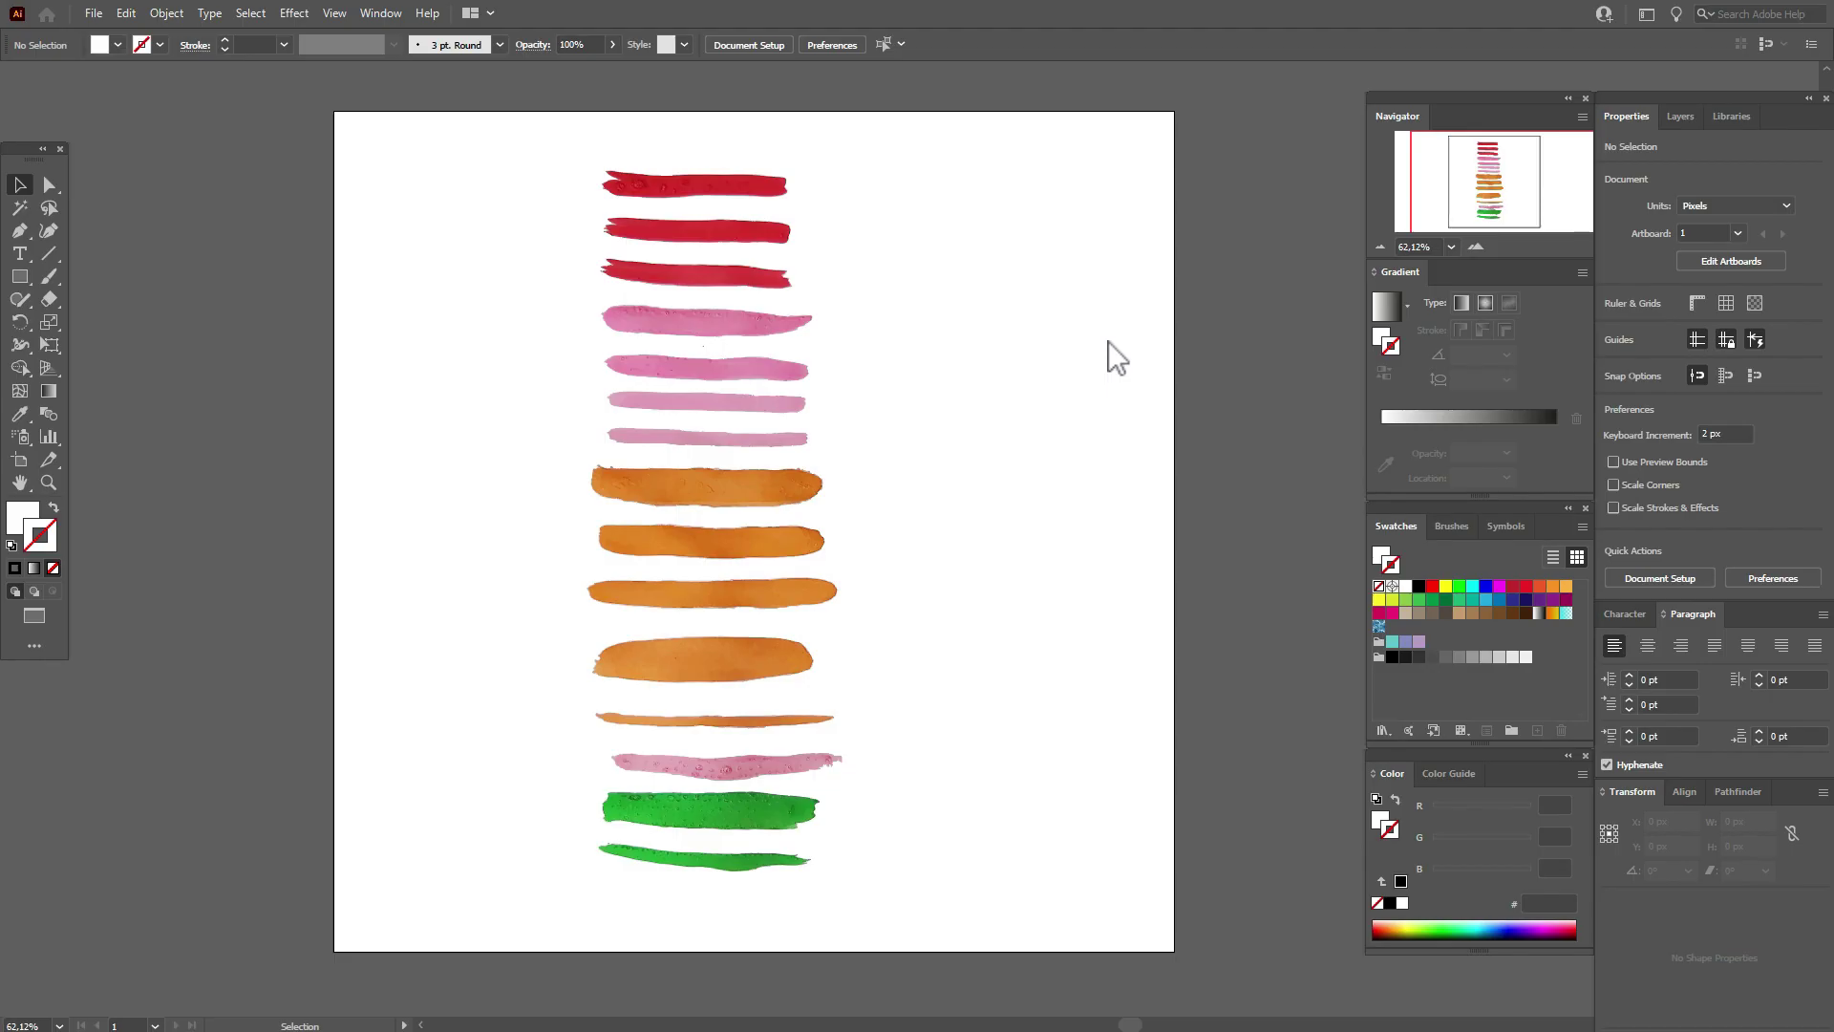
Ungroup the traced strokes completely so each path is separate, and clear the selection
{"action": "left_click", "coordinate": [626, 186]}
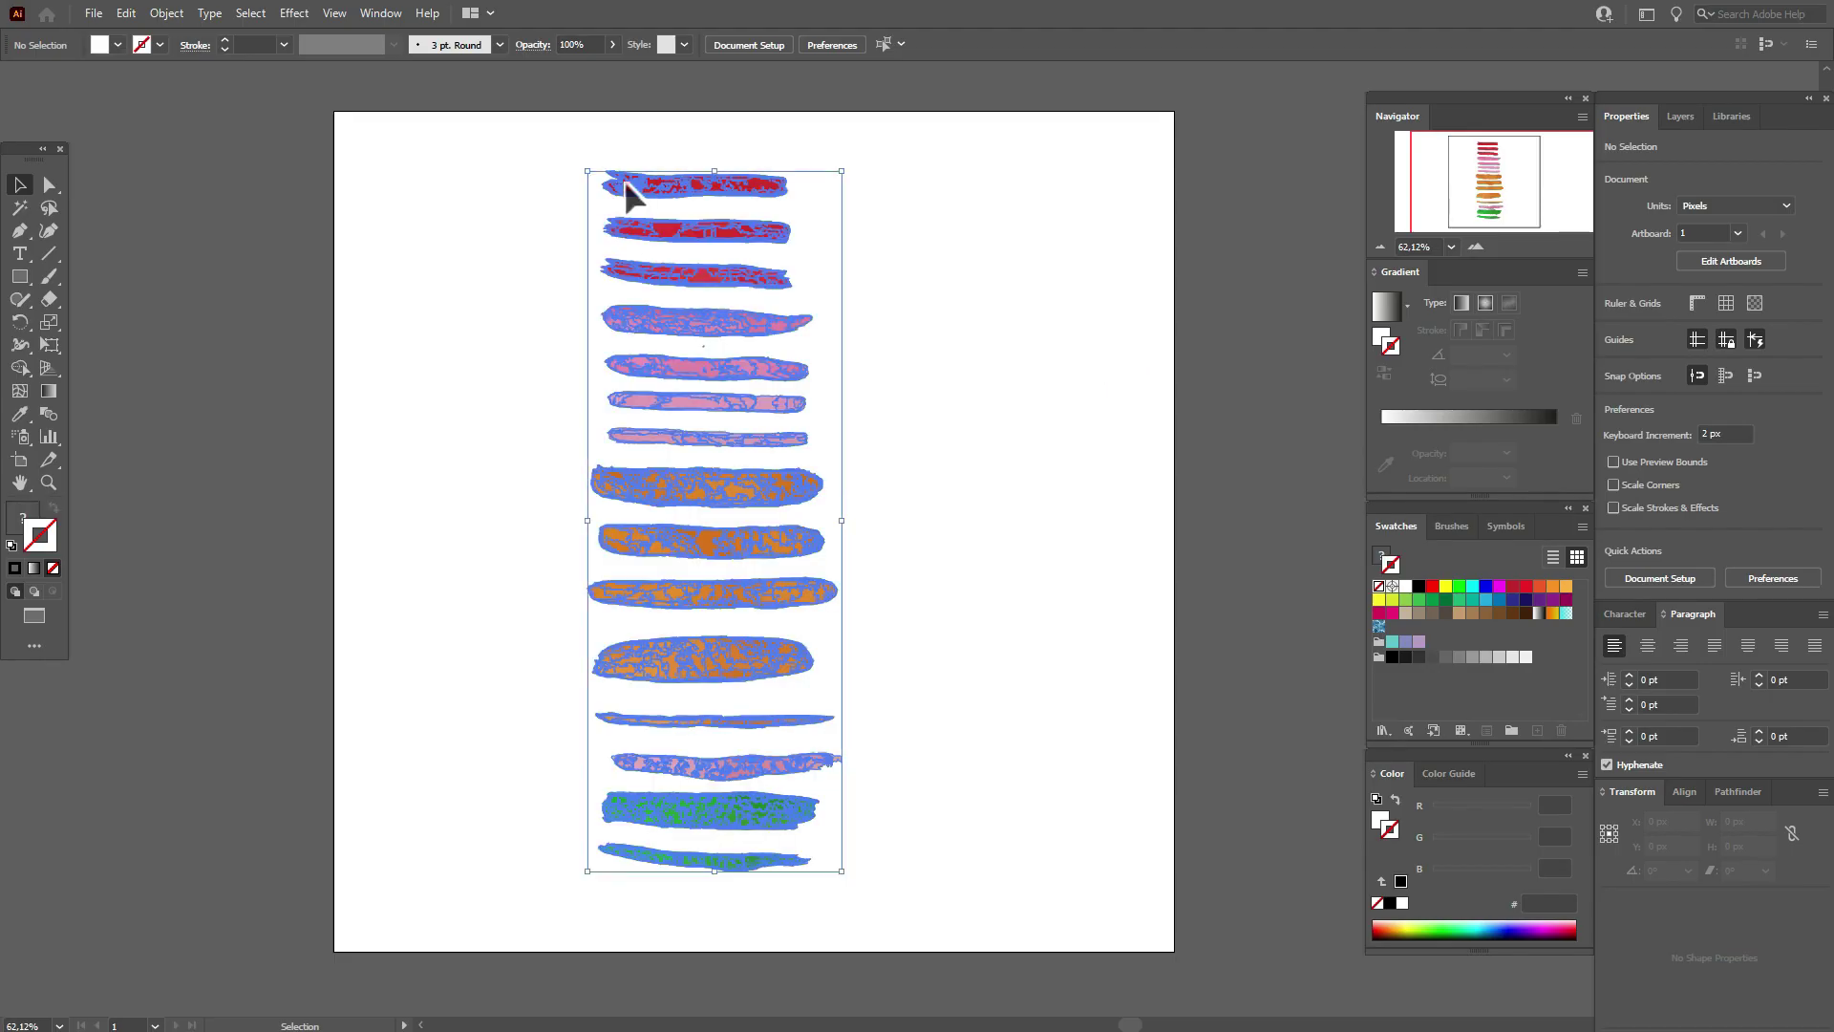
{"action": "right_click", "coordinate": [626, 187]}
{"action": "left_click", "coordinate": [686, 342]}
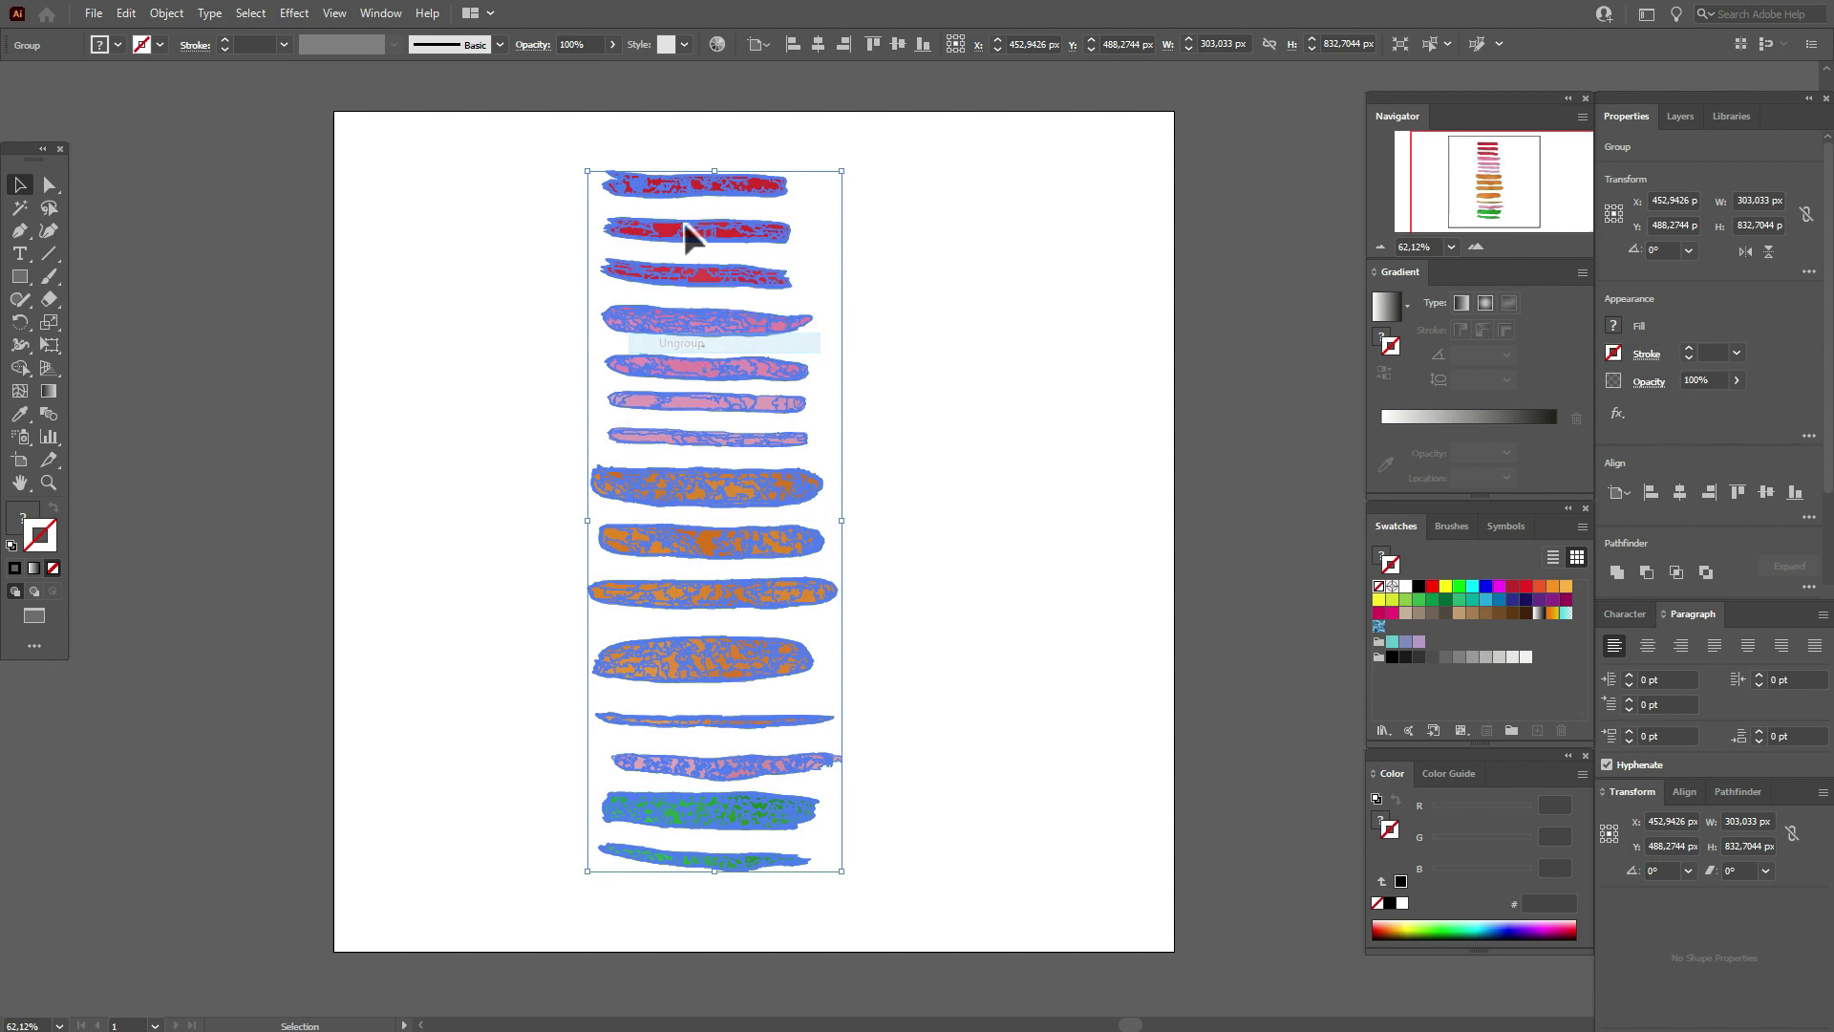
{"action": "right_click", "coordinate": [696, 195]}
{"action": "left_click", "coordinate": [744, 351]}
{"action": "left_click", "coordinate": [915, 344]}
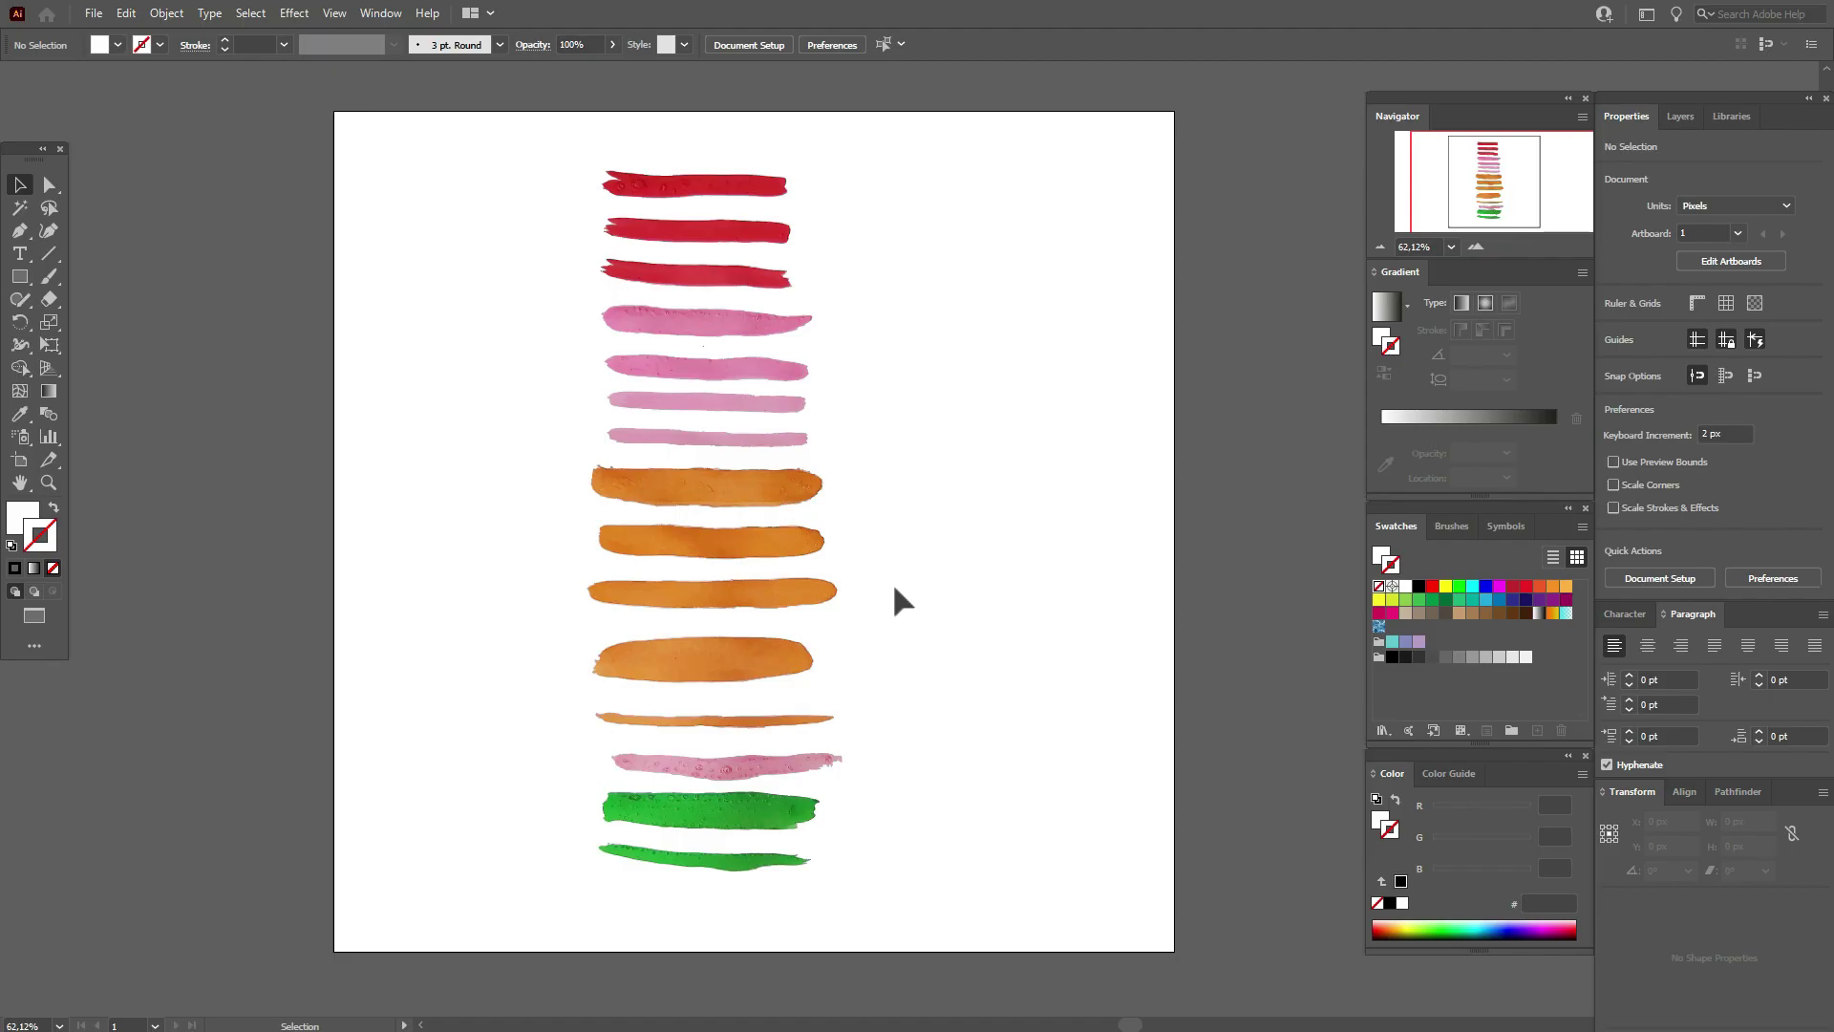
Create an Art Brush from the third orange stroke with the Tints and Shades colorization method
{"action": "left_click_drag", "start_coordinate": [551, 579], "coordinate": [870, 616]}
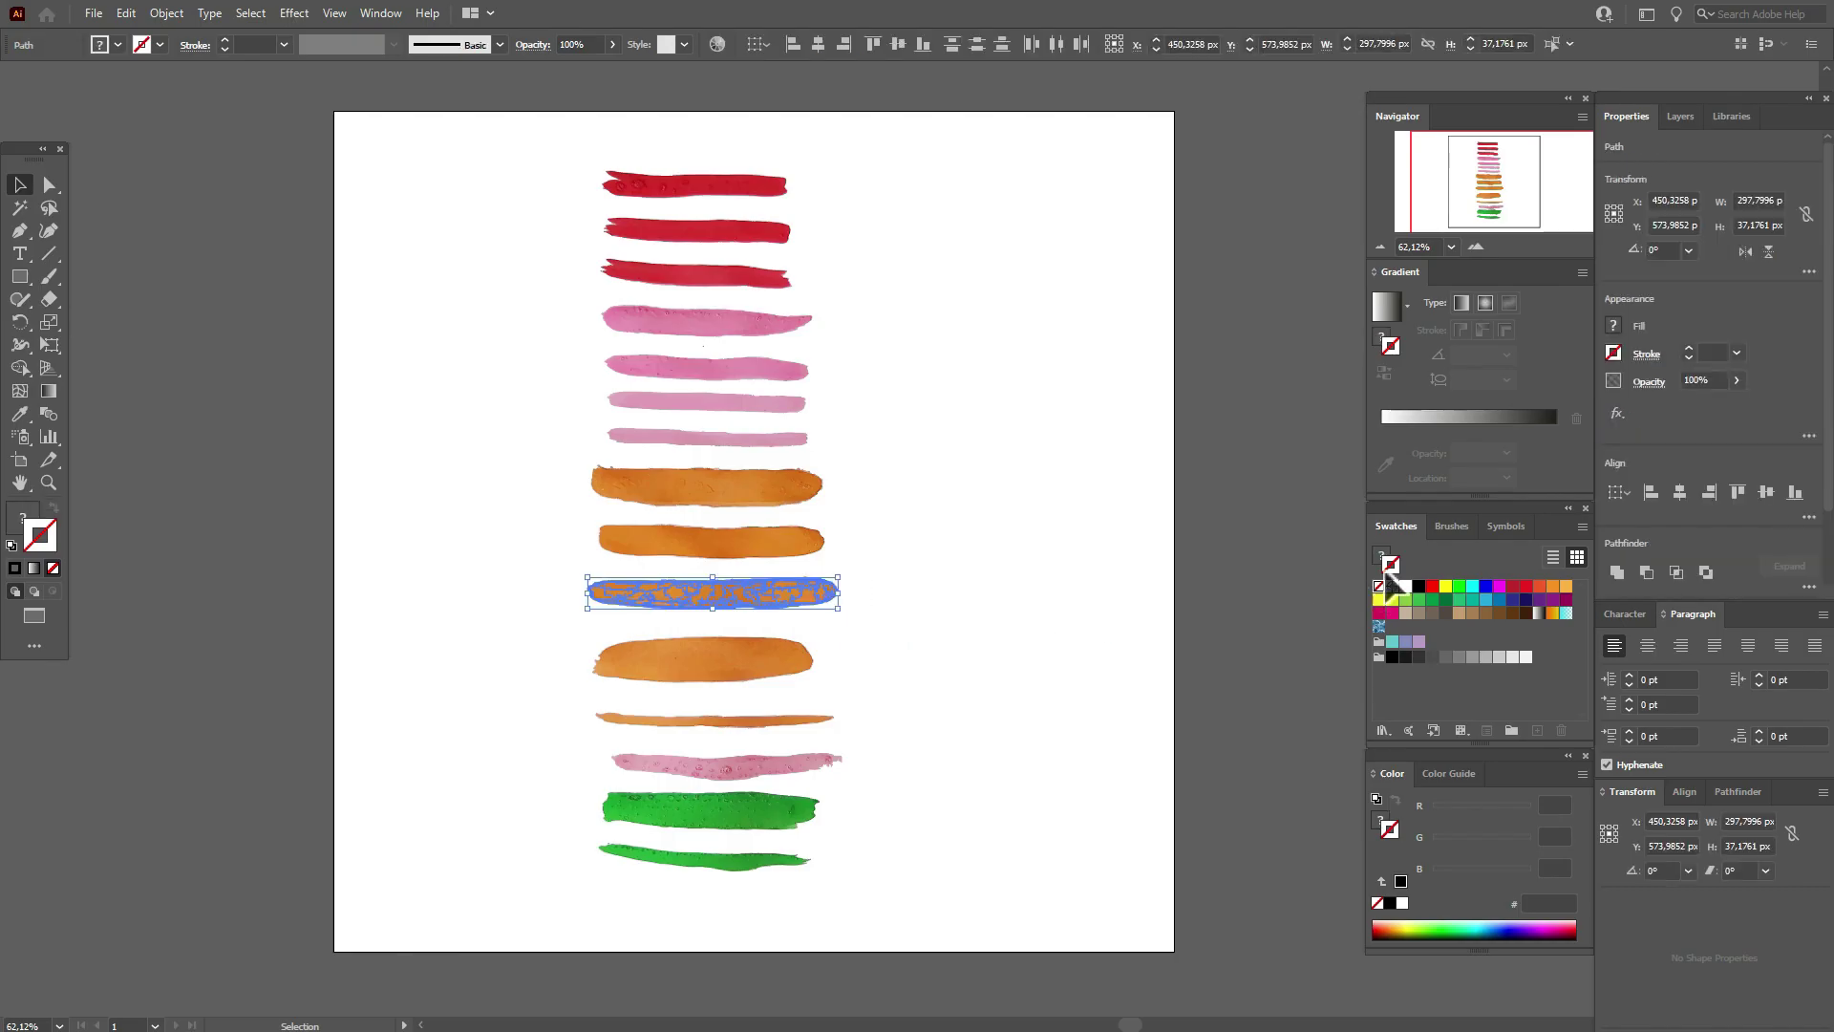
{"action": "left_click", "coordinate": [1443, 533]}
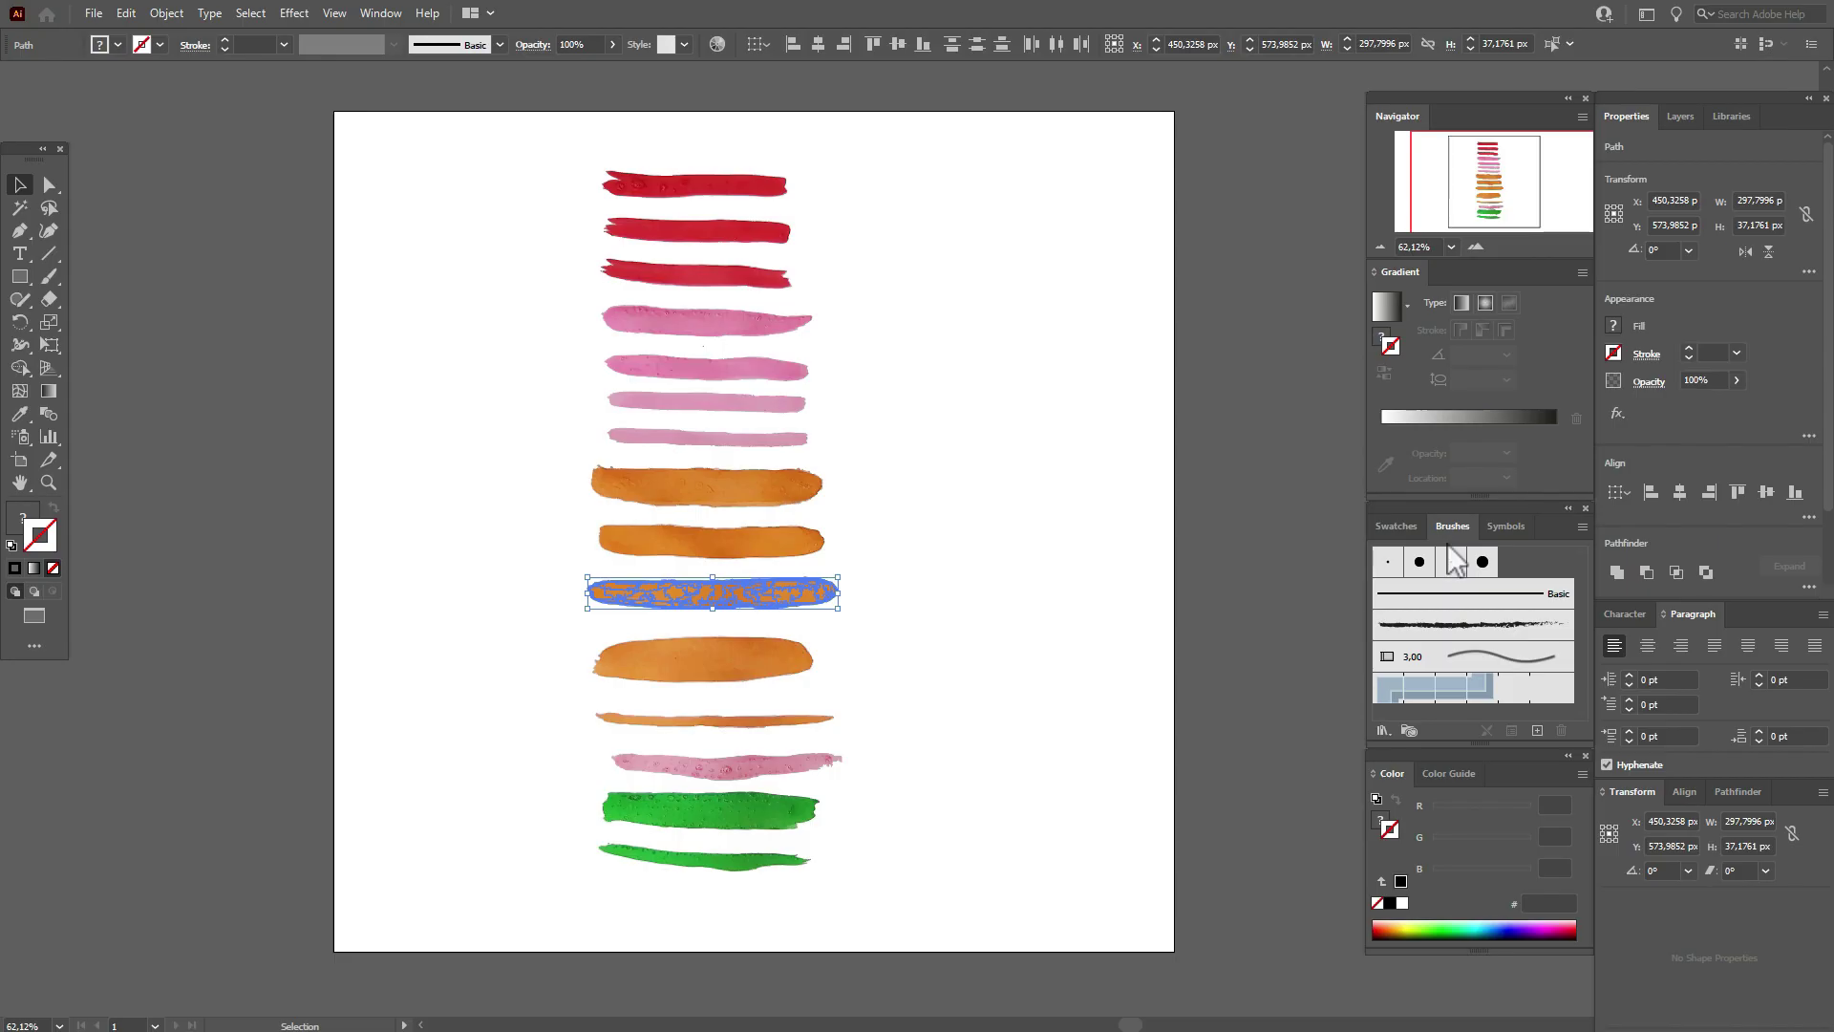
{"action": "left_click", "coordinate": [1537, 731]}
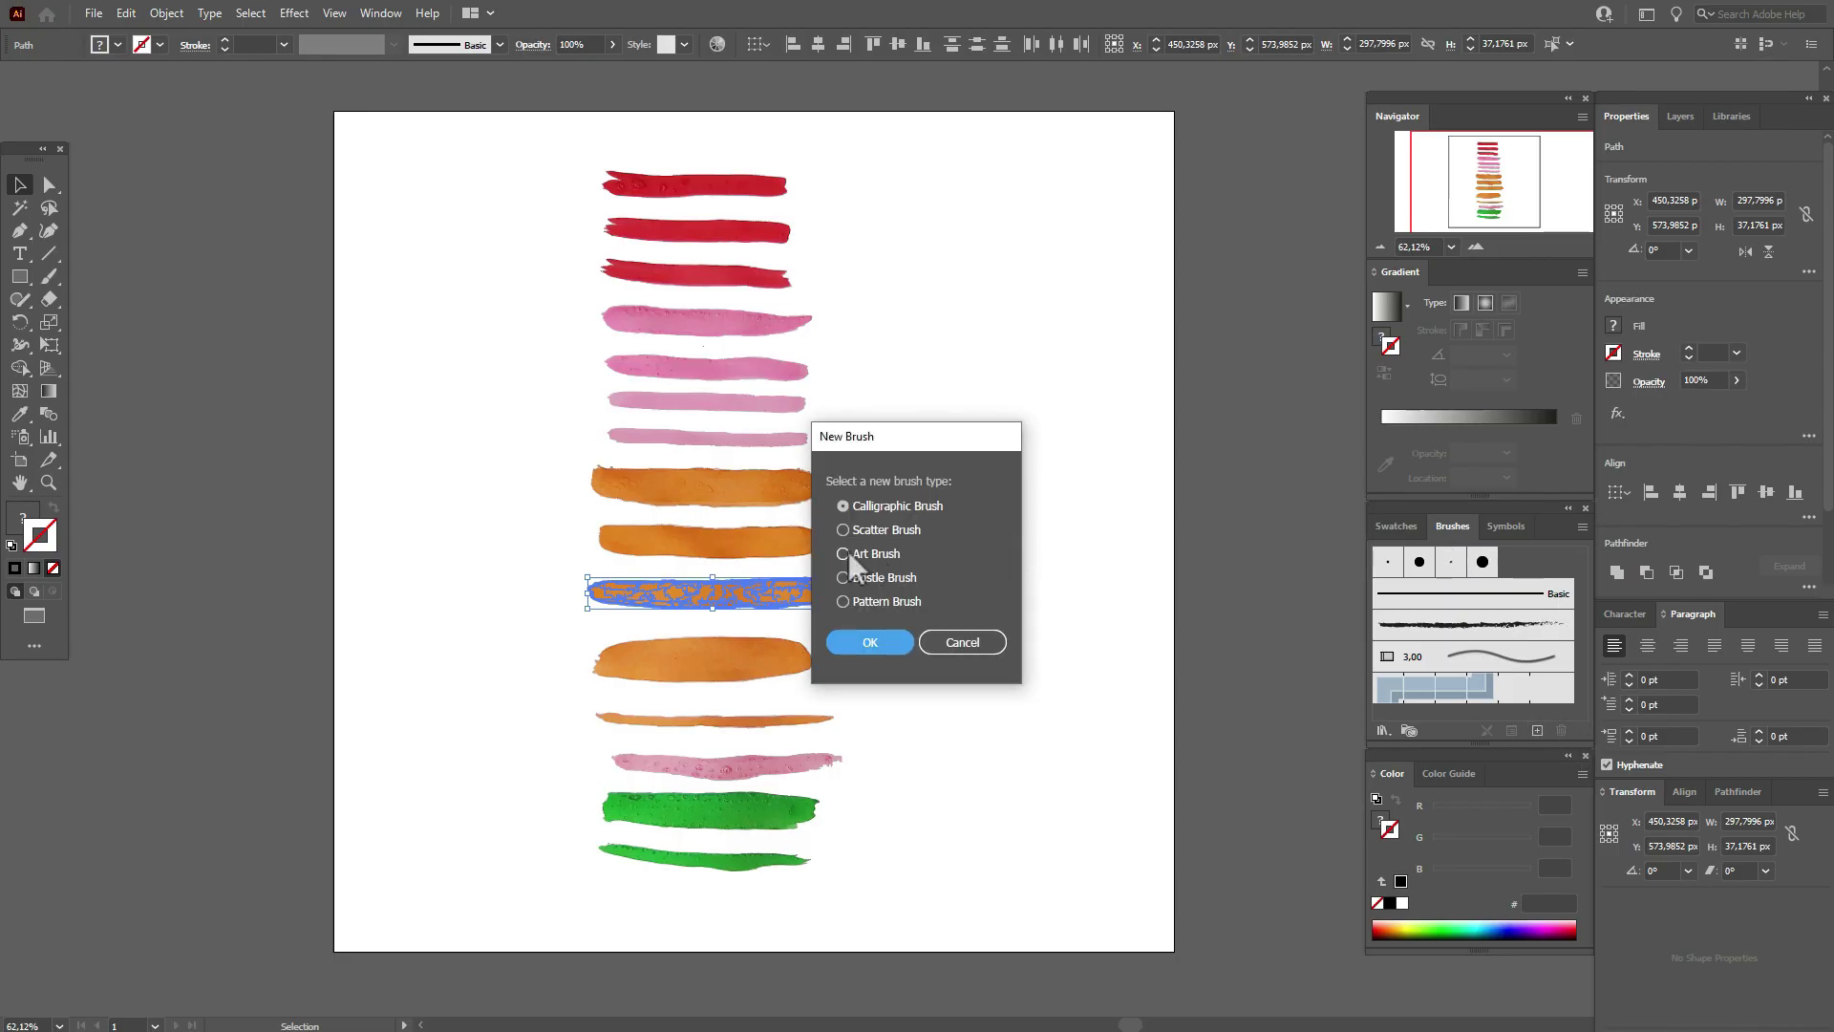
{"action": "left_click", "coordinate": [841, 553]}
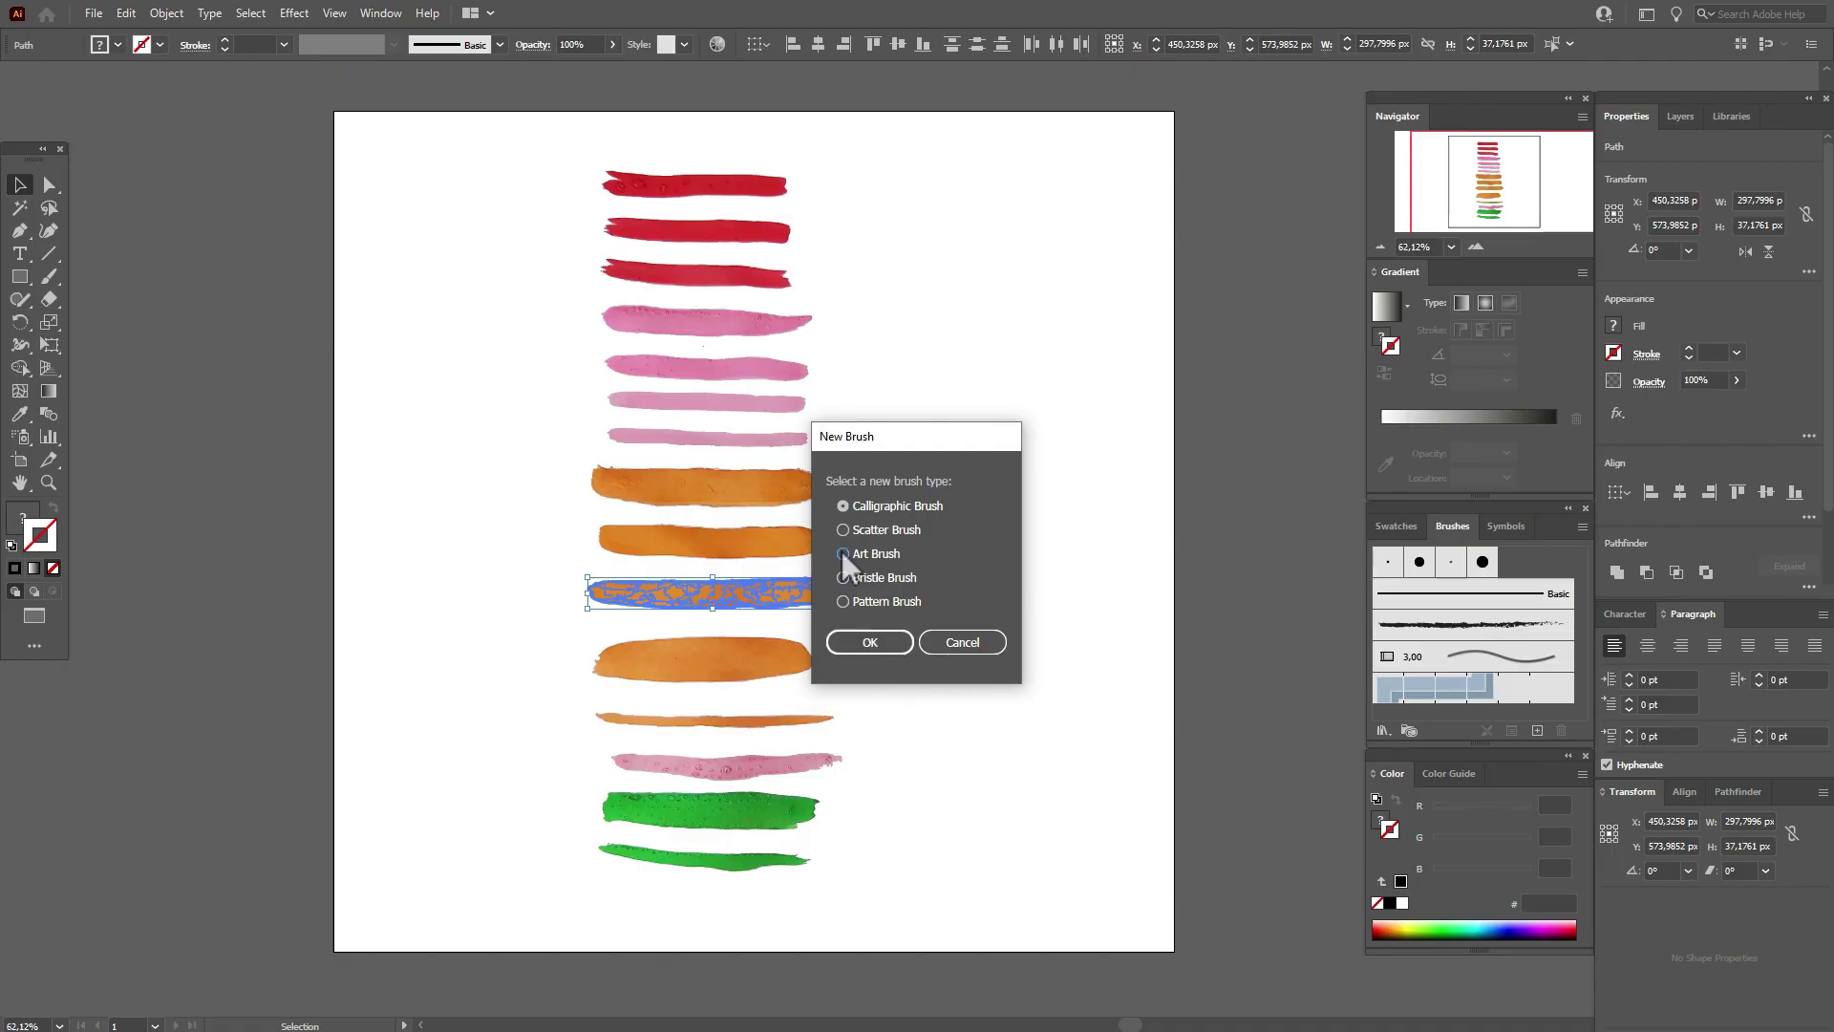
{"action": "left_click", "coordinate": [873, 642]}
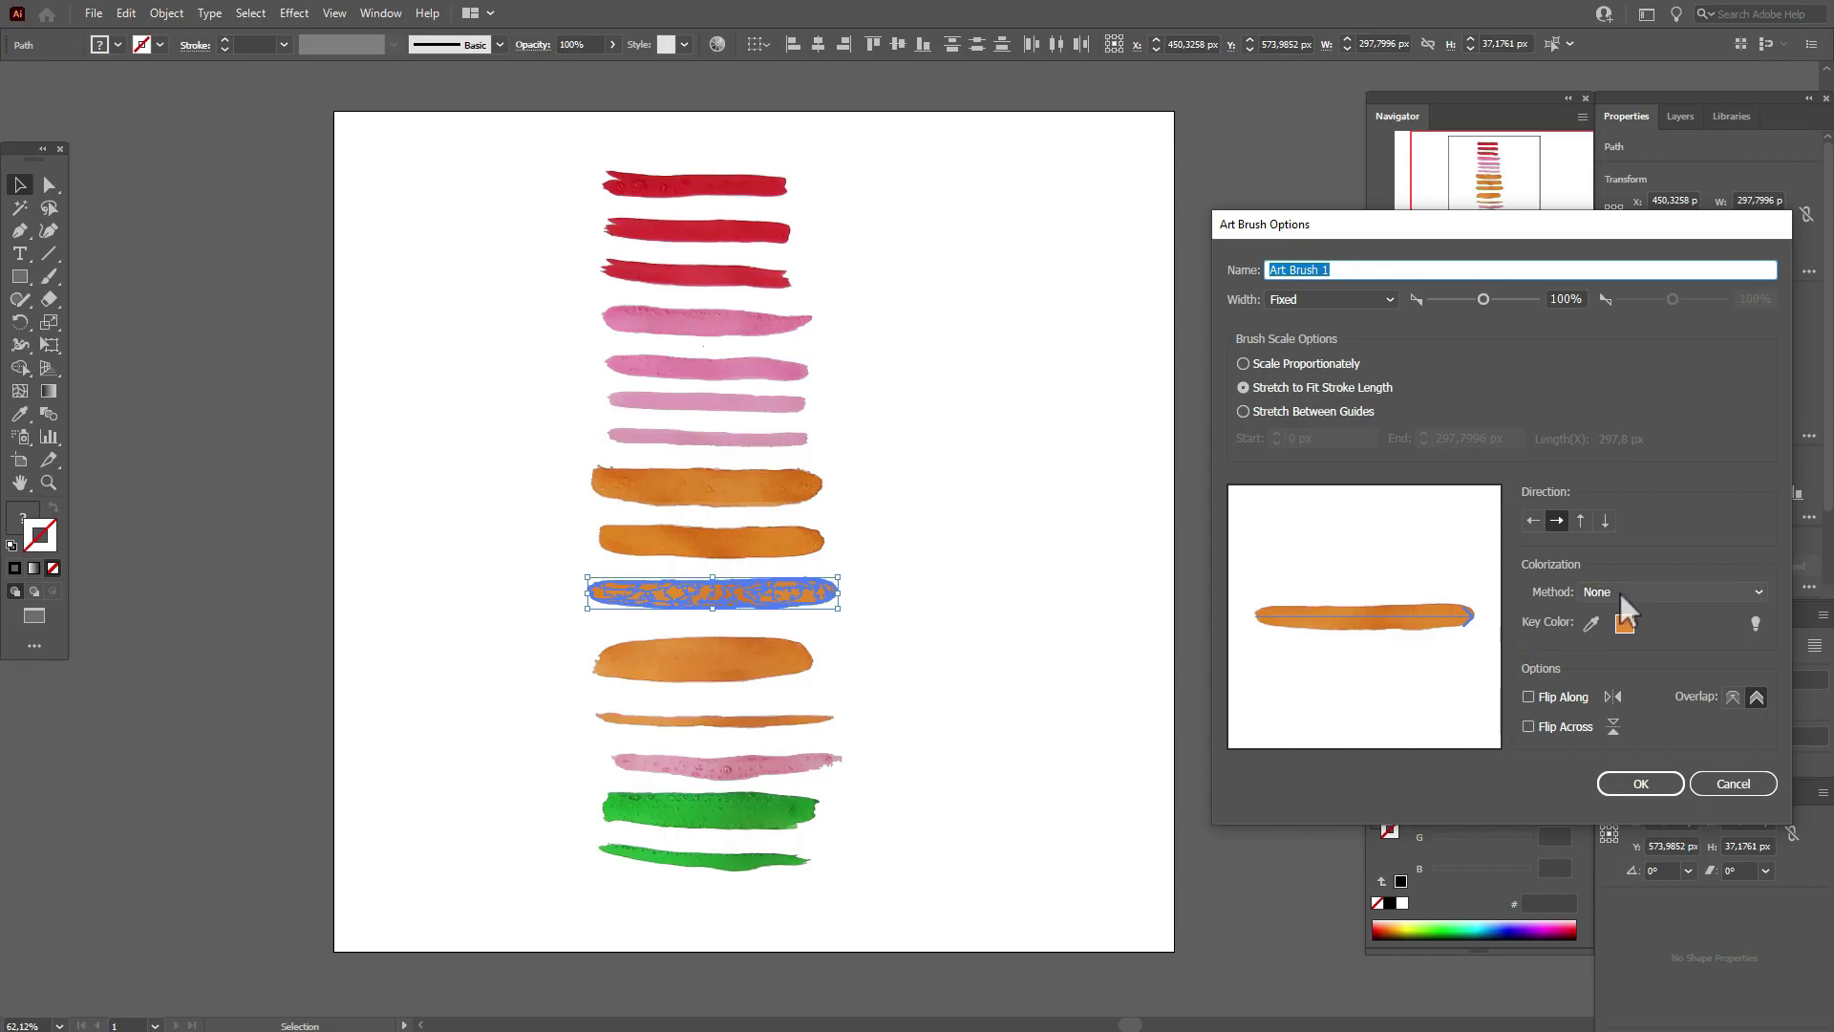
{"action": "left_click", "coordinate": [1620, 593]}
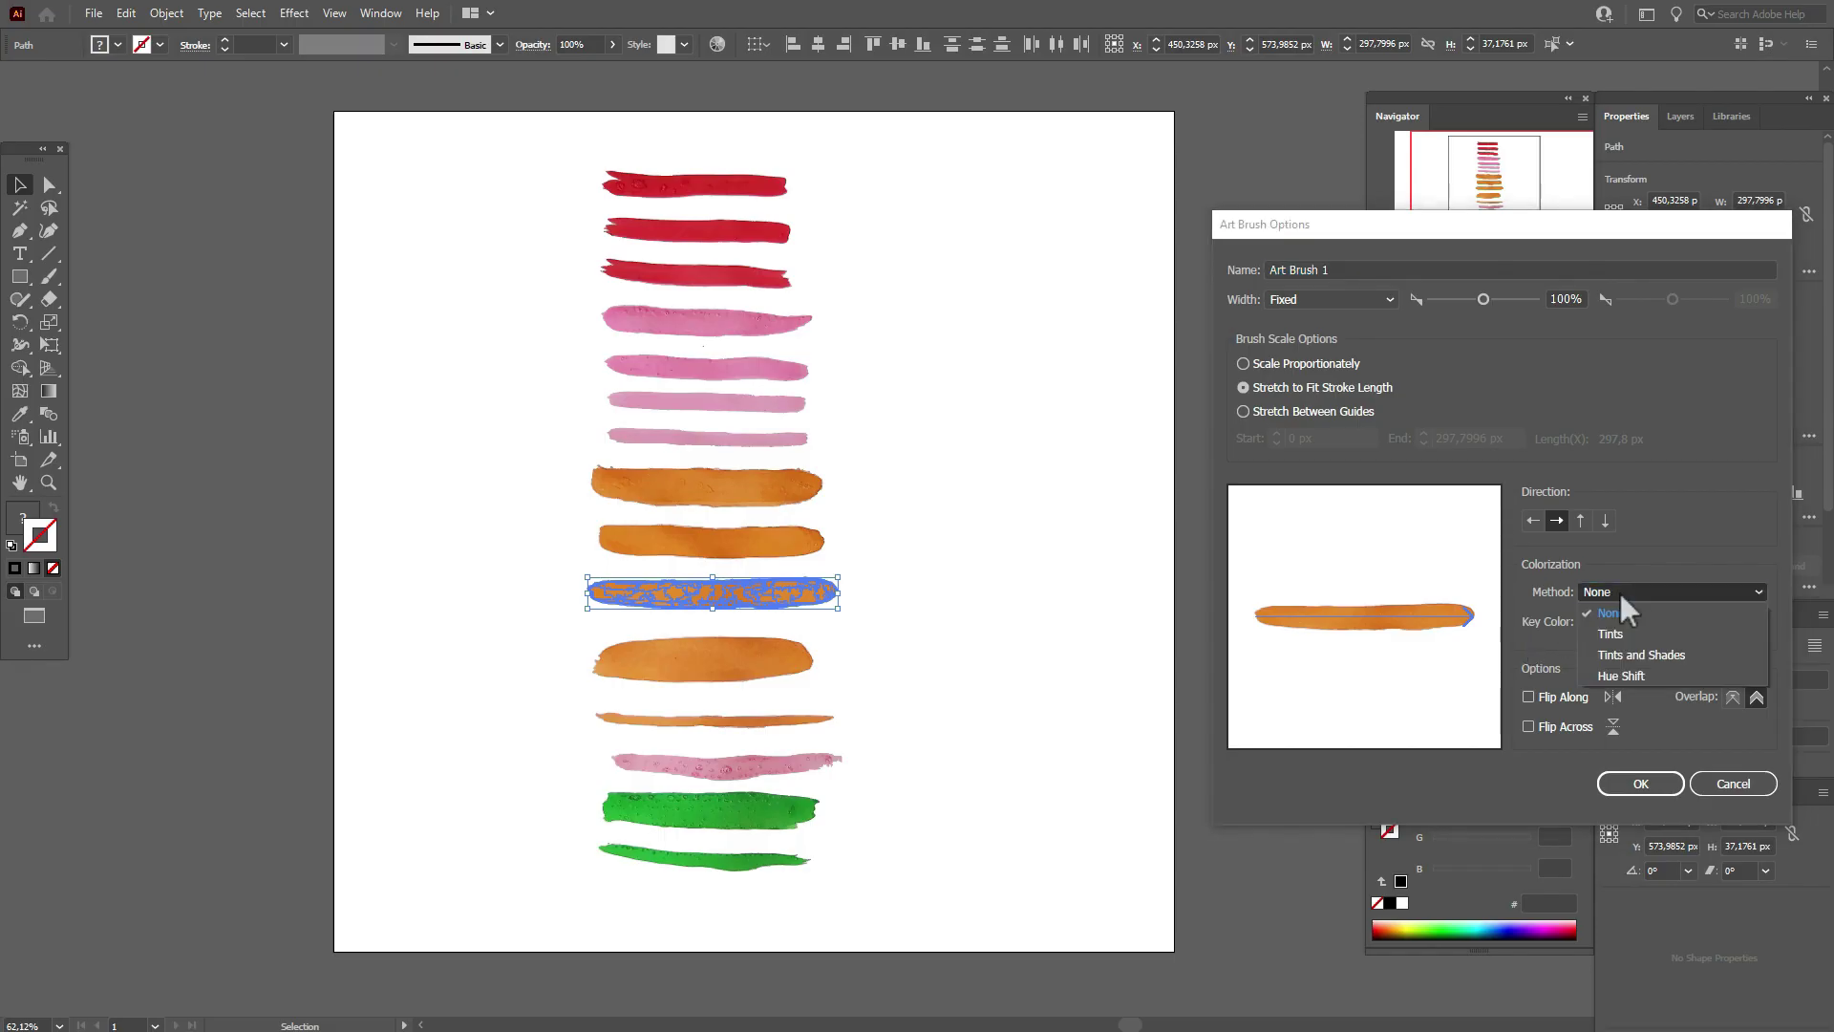
{"action": "left_click", "coordinate": [1629, 657]}
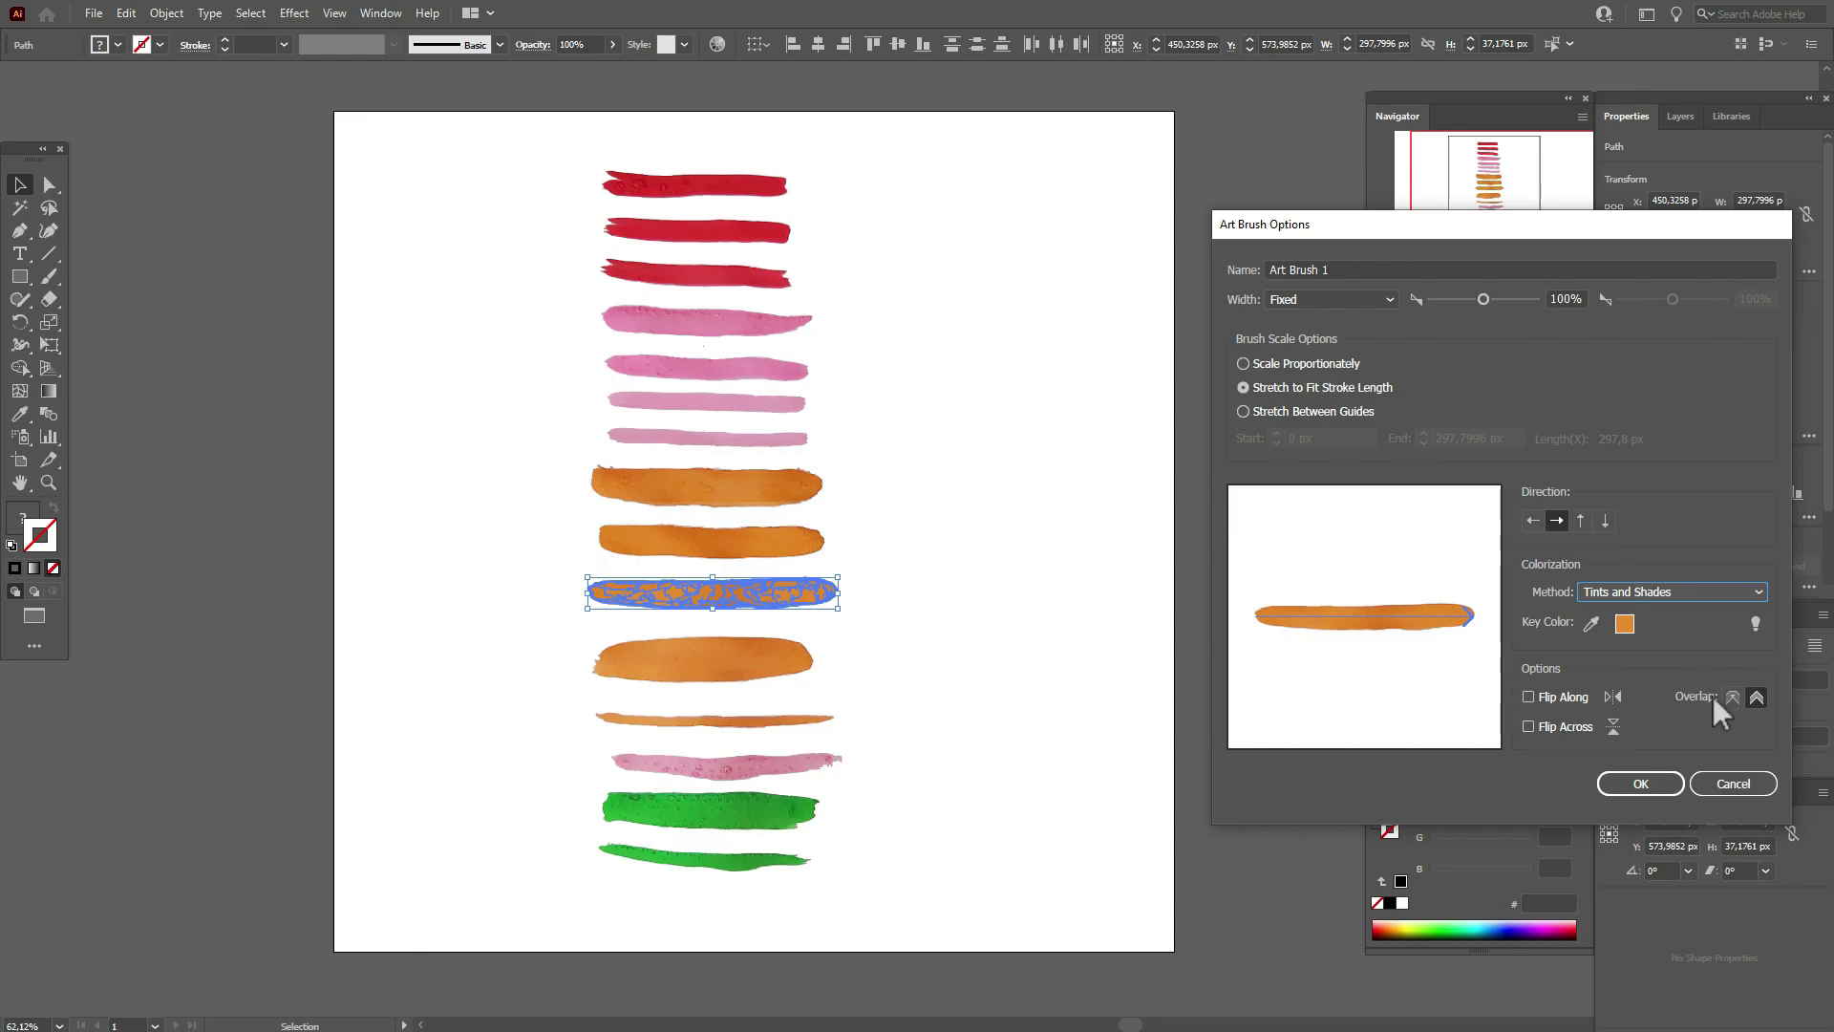
{"action": "left_click", "coordinate": [1640, 783]}
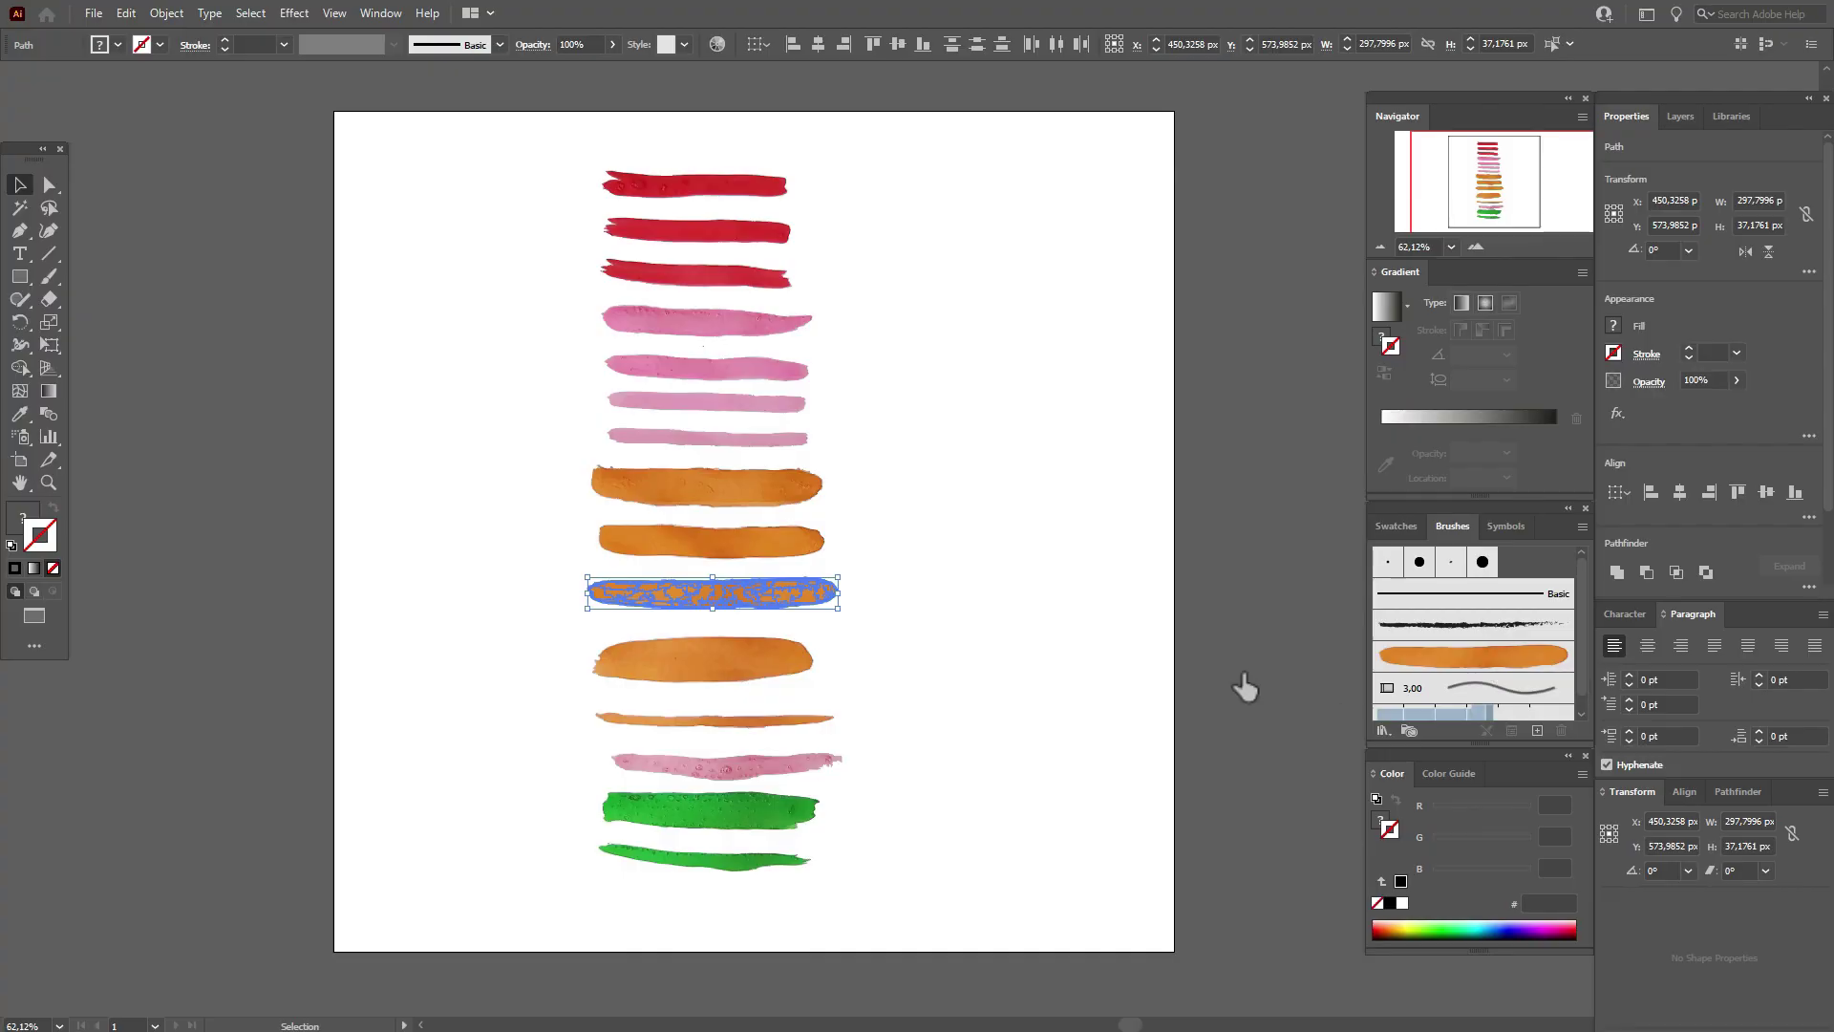
{"action": "left_click", "coordinate": [1114, 684]}
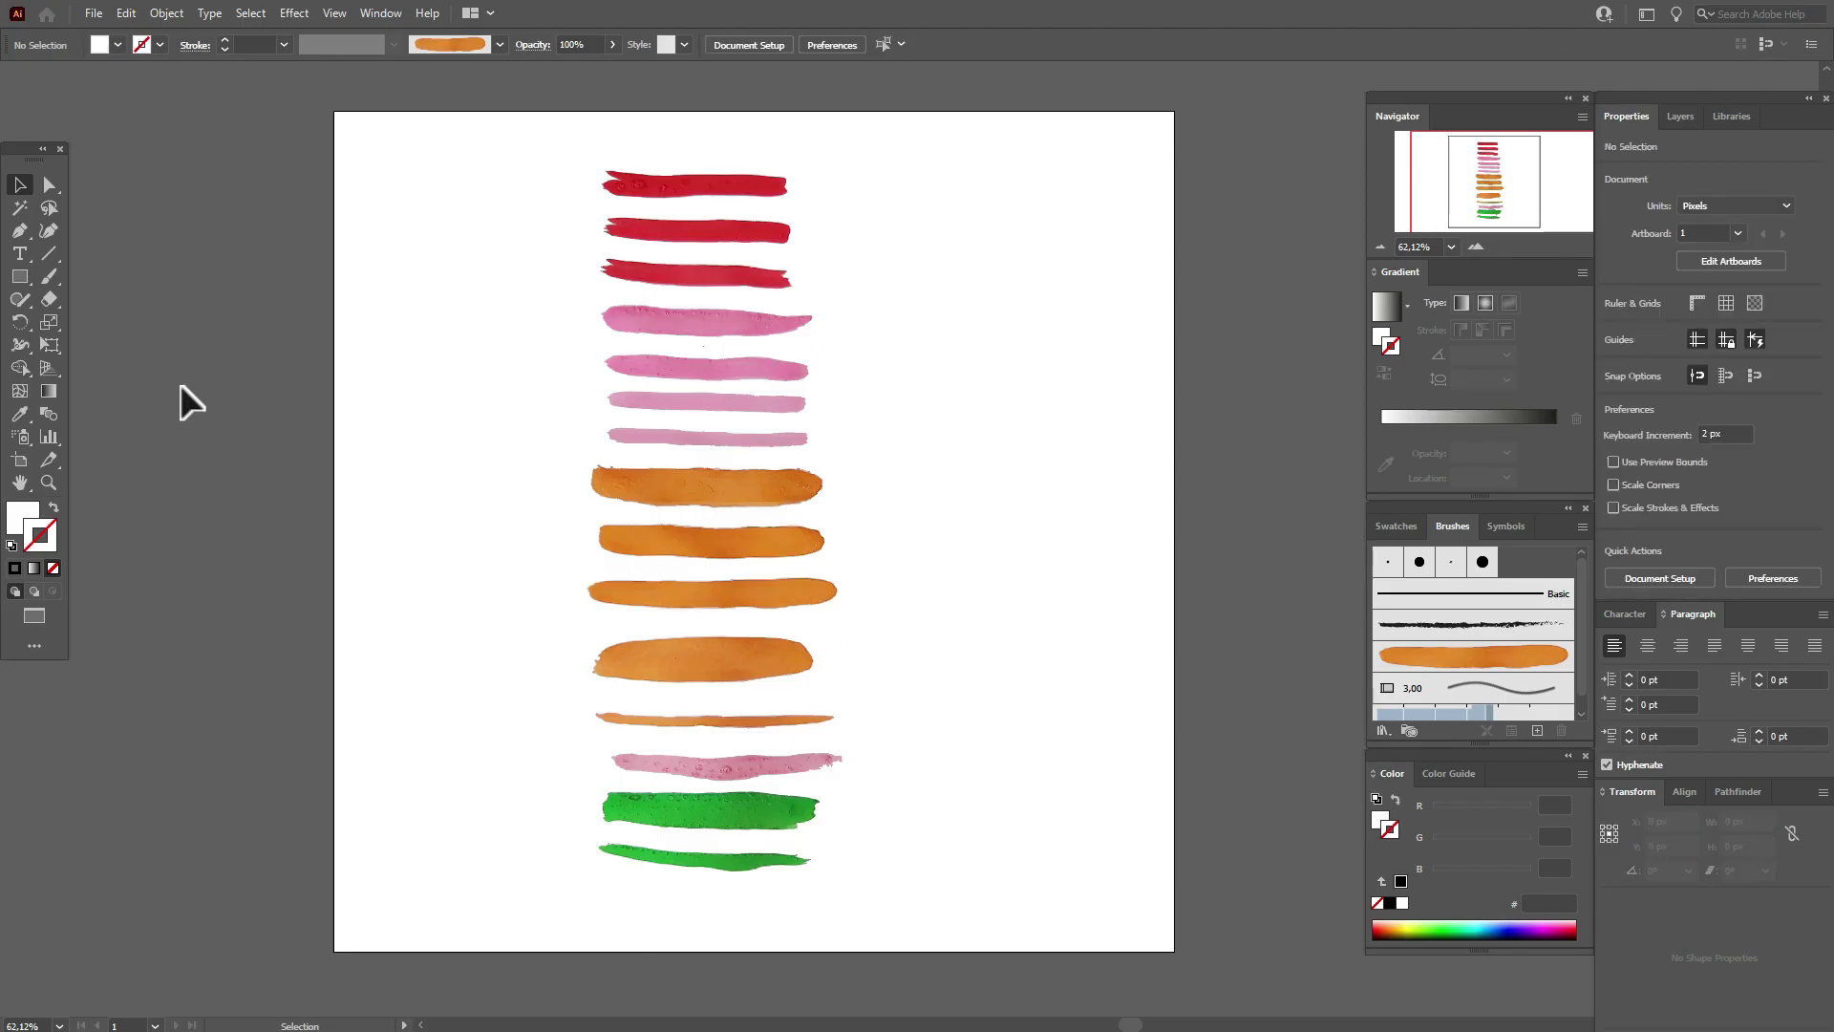
Test the new art brush with Paintbrush strokes beside the samples, swapping fill and stroke and using bright green 00FF00 for the second stroke
{"action": "left_click", "coordinate": [57, 278]}
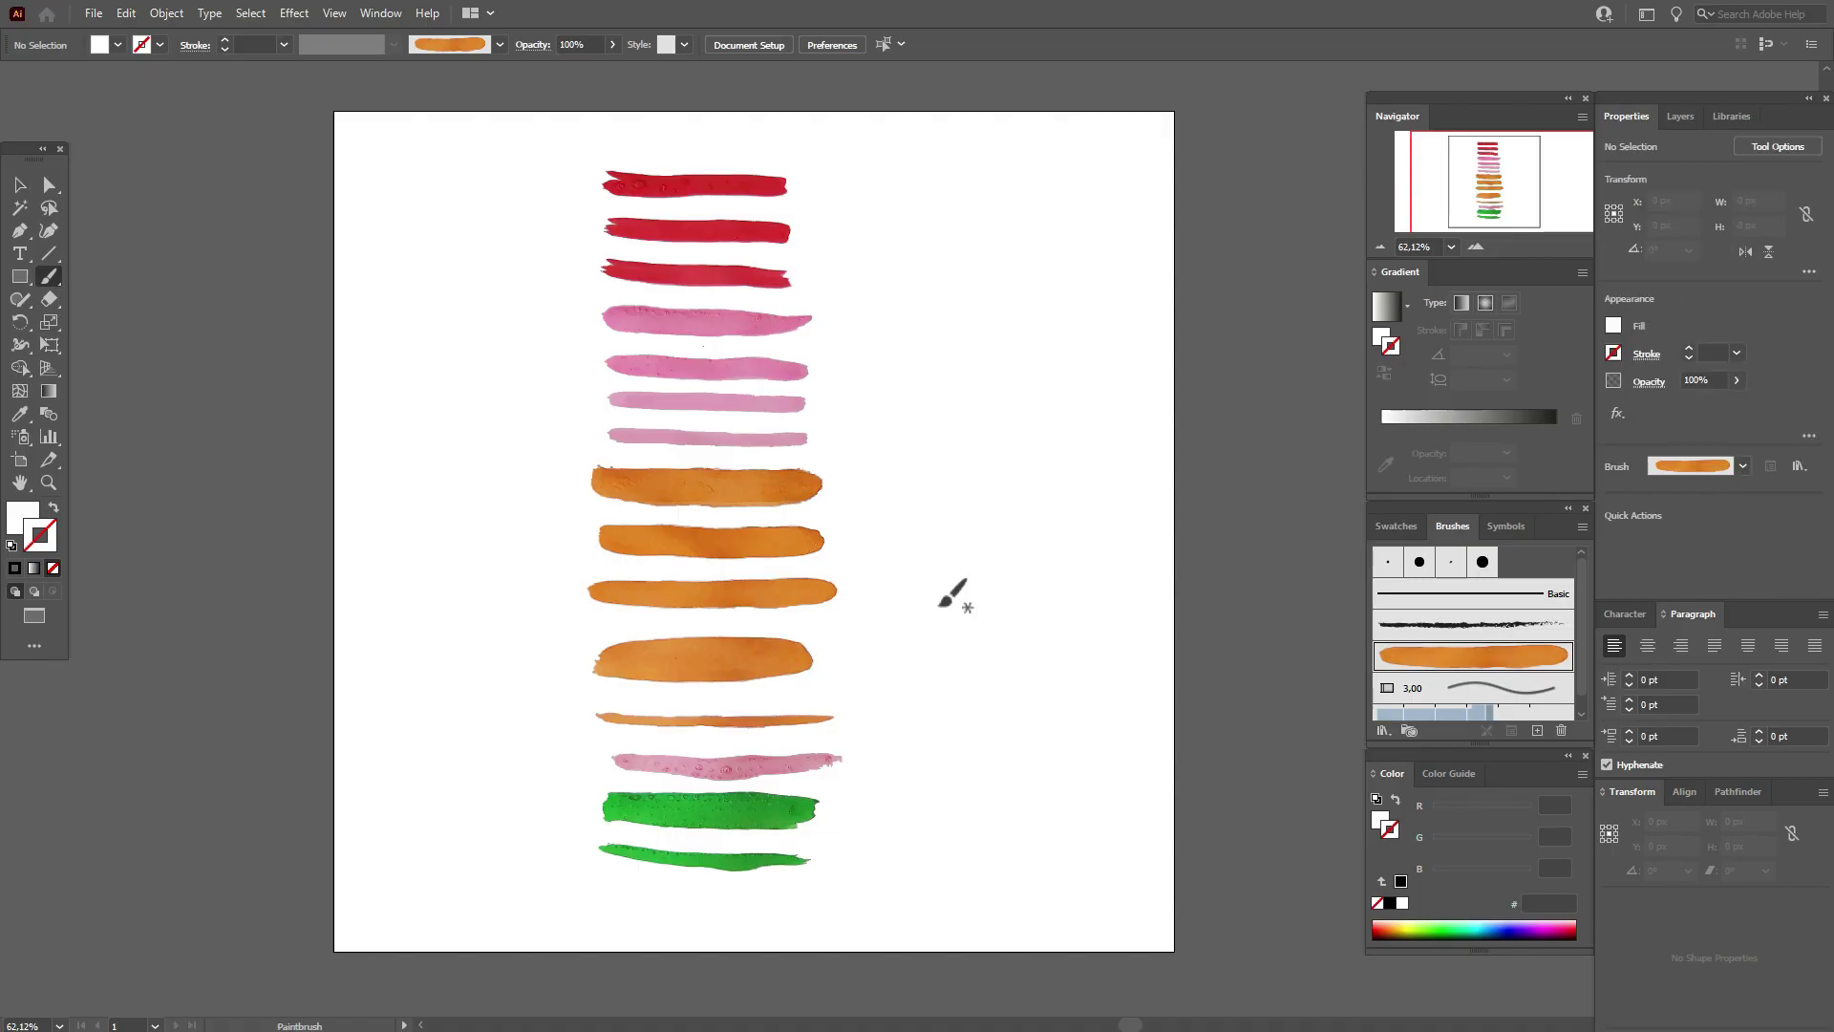
{"action": "left_click_drag", "start_coordinate": [1014, 619], "coordinate": [988, 420]}
{"action": "key", "text": "shift+x"}
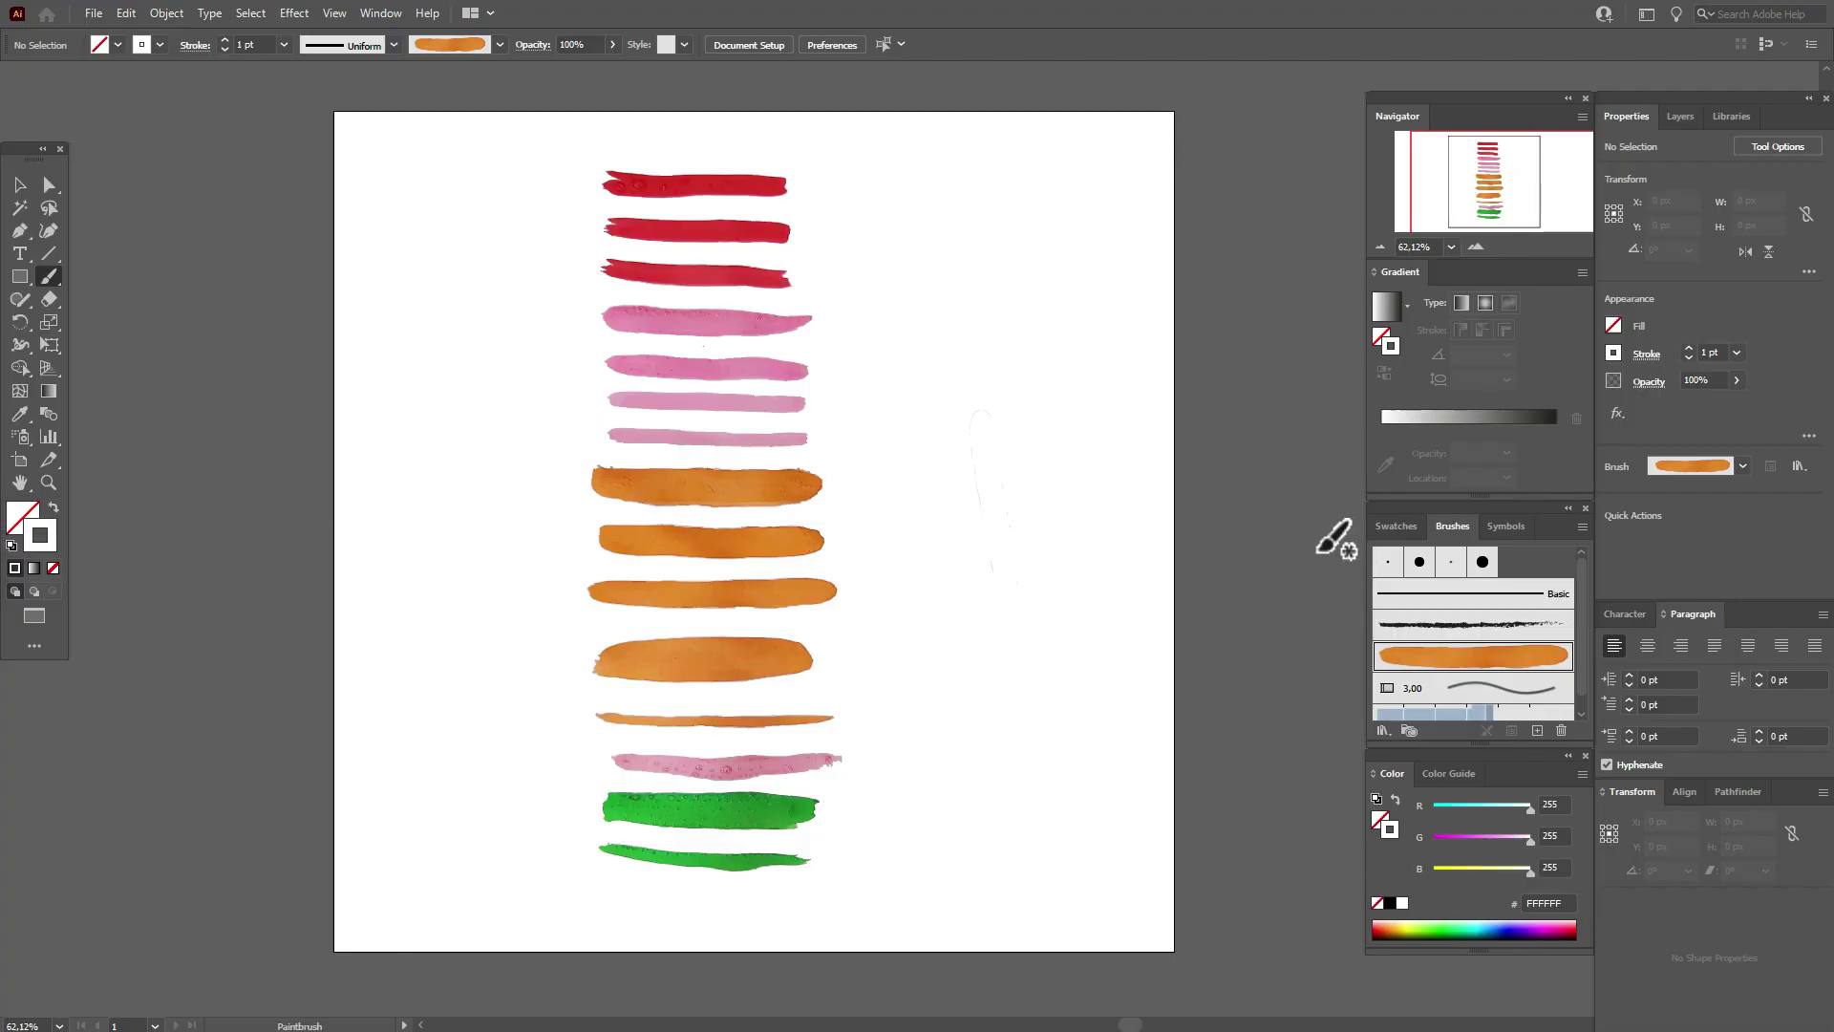
{"action": "left_click", "coordinate": [1392, 527]}
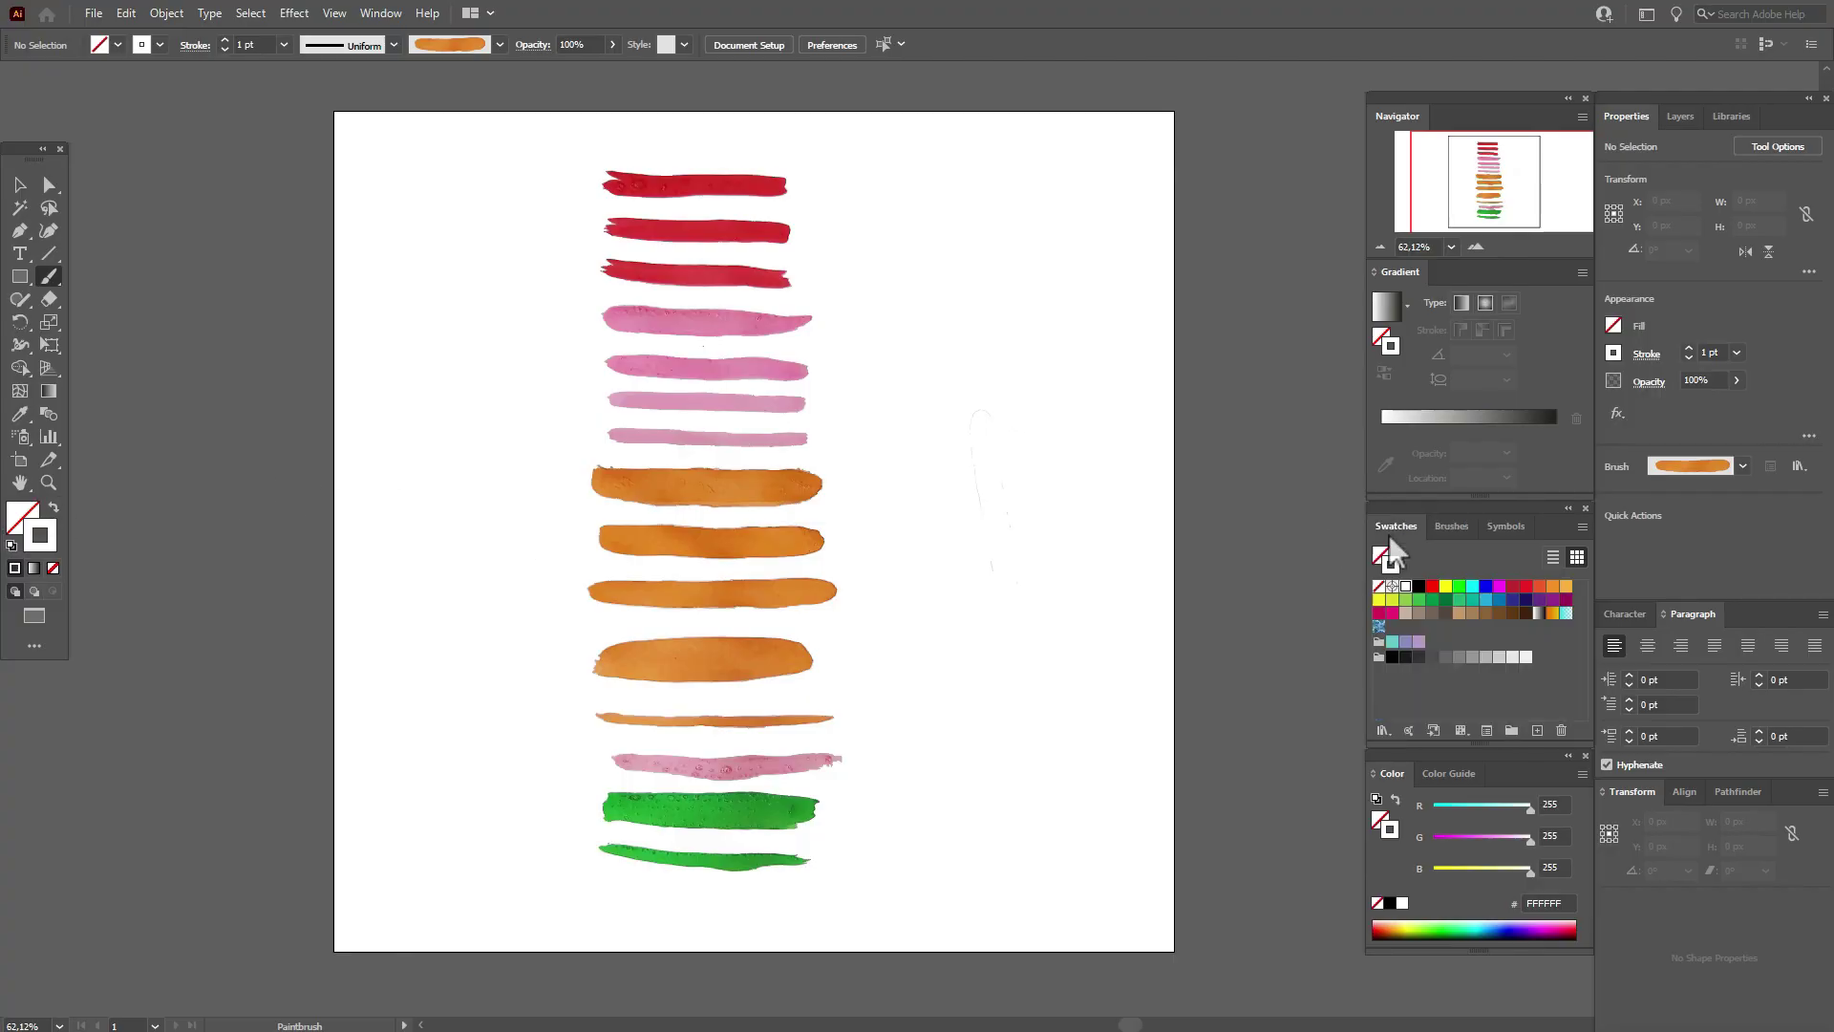
{"action": "left_click", "coordinate": [1460, 587]}
{"action": "left_click_drag", "start_coordinate": [1119, 472], "coordinate": [1070, 294]}
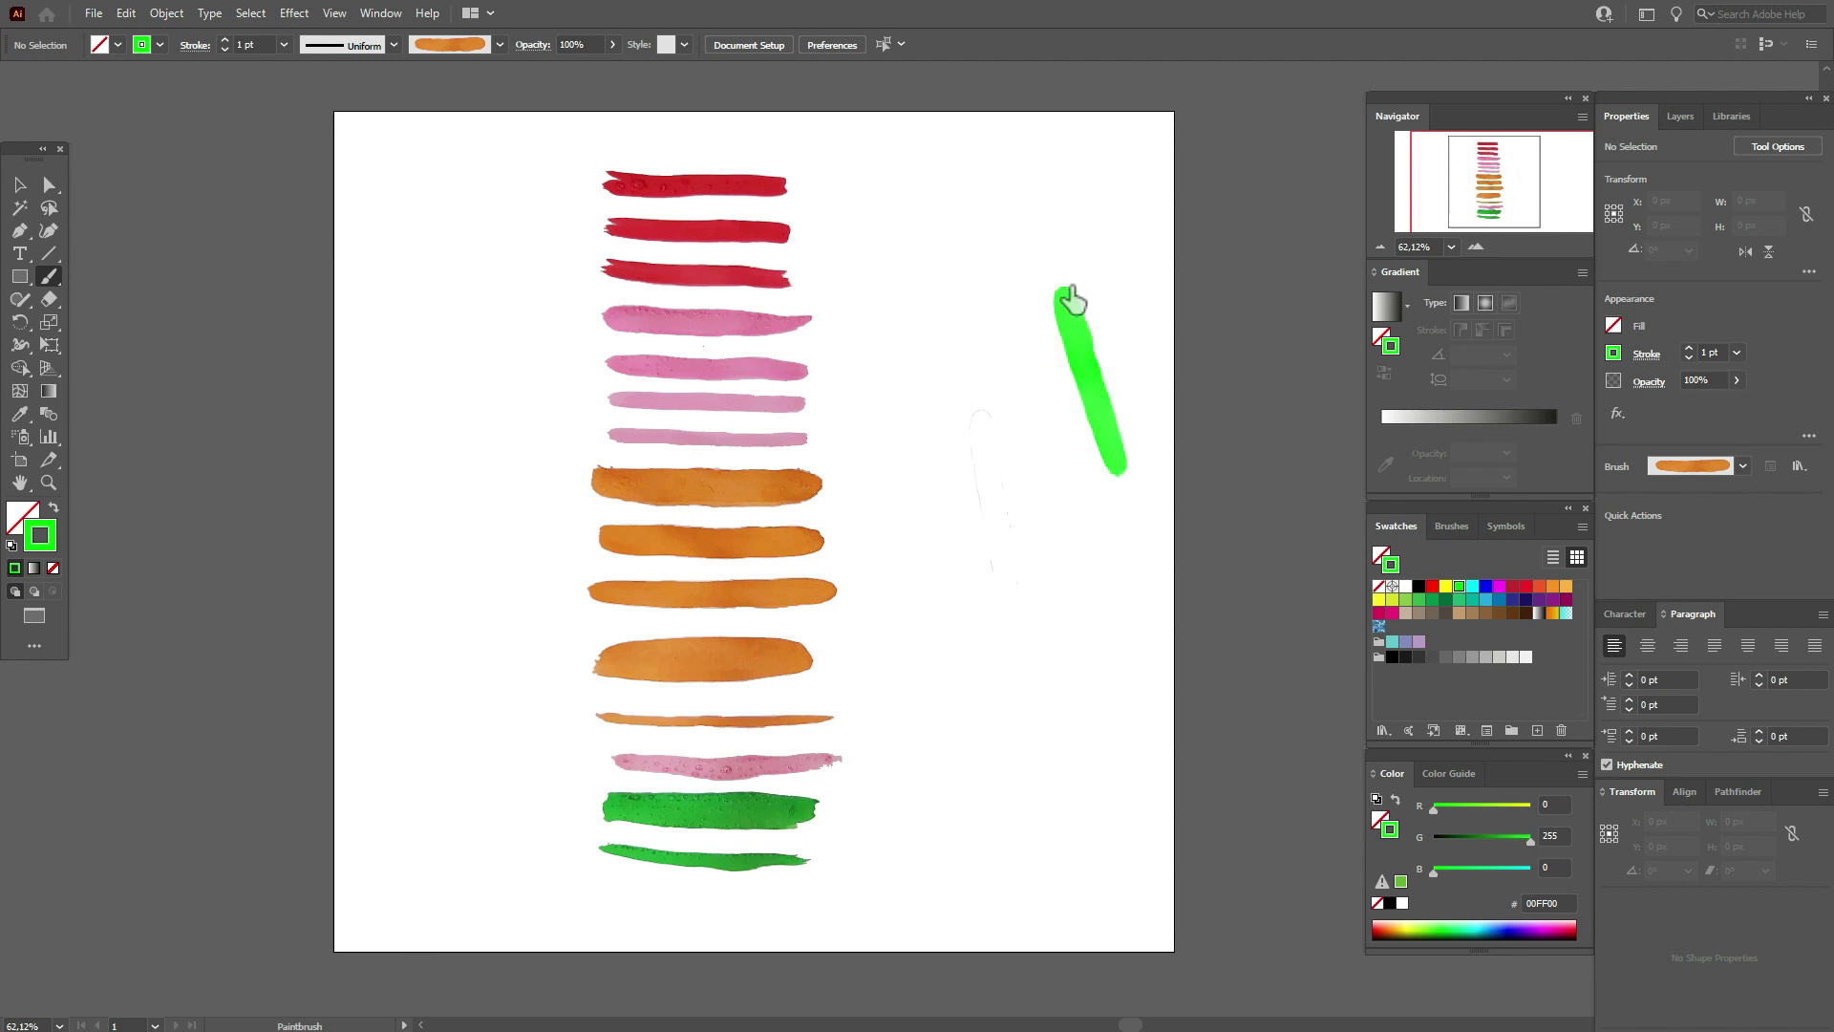
Paint two more diagonal test strokes with the art brush beside the orange samples, one in teal 00A99D and one in tan C69C6D
{"action": "left_click", "coordinate": [1473, 600]}
{"action": "left_click_drag", "start_coordinate": [1013, 709], "coordinate": [896, 491]}
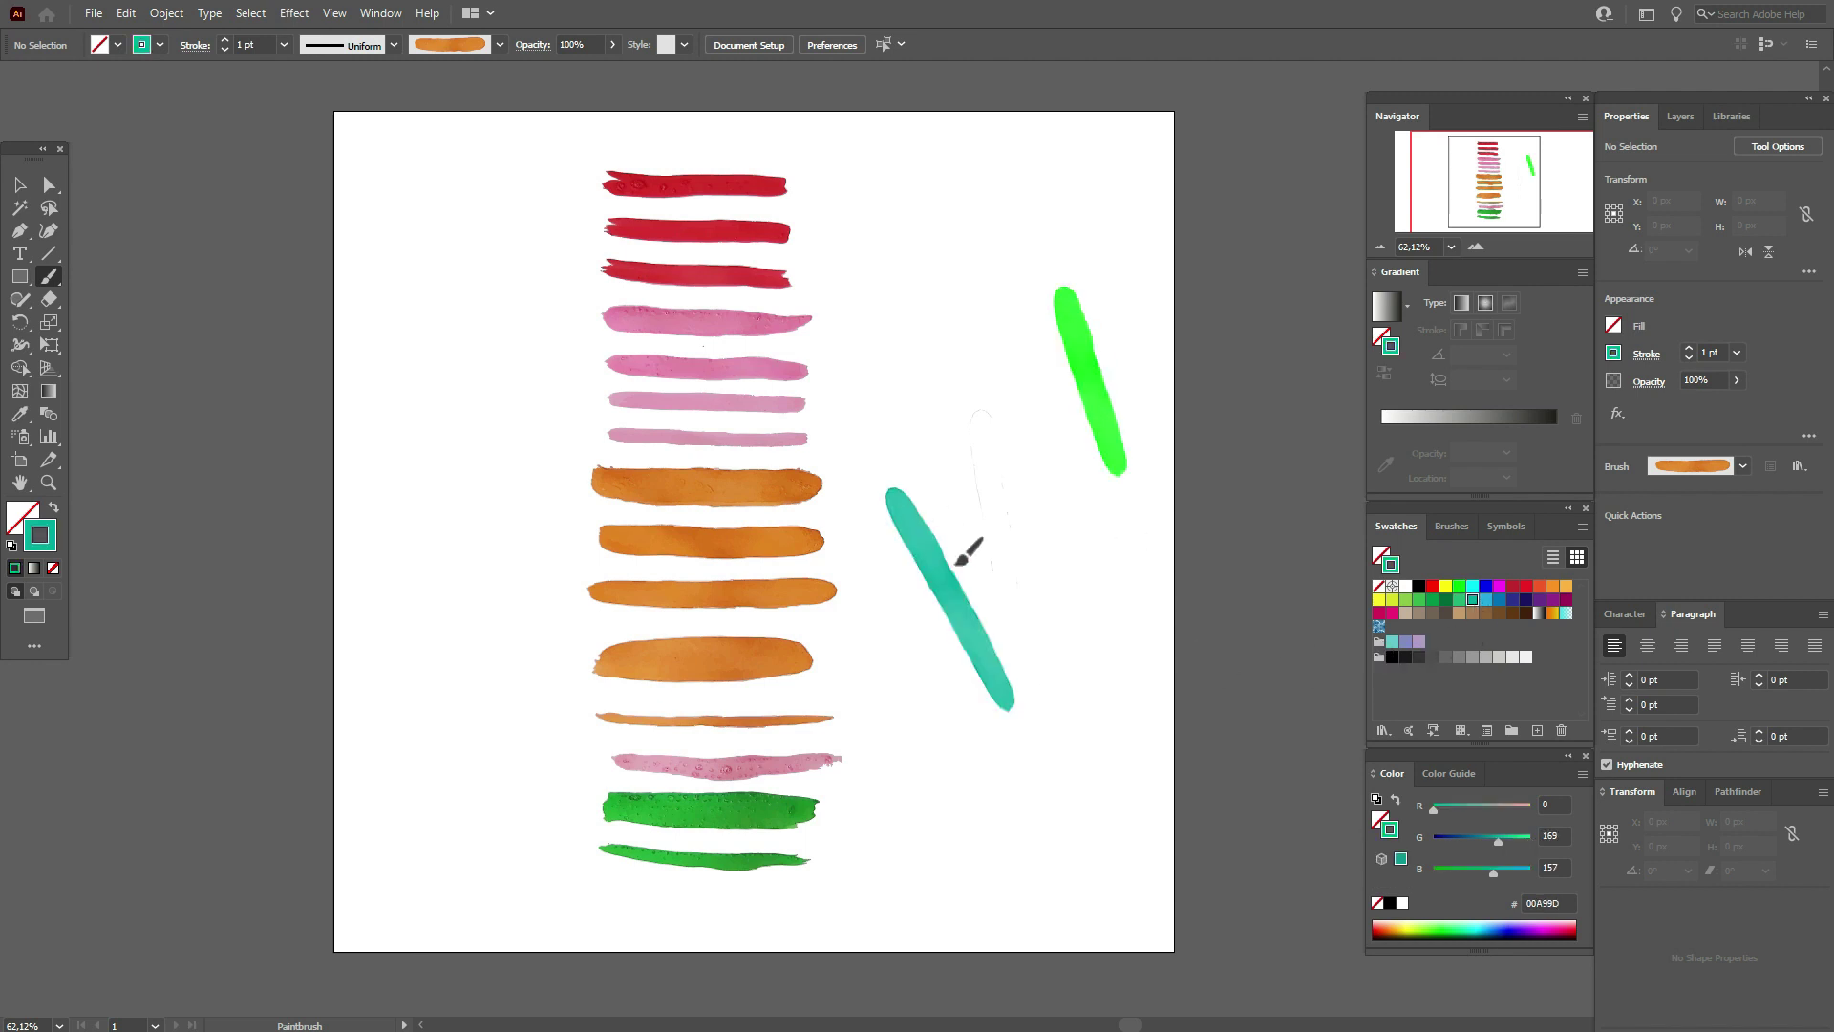
{"action": "left_click", "coordinate": [1459, 613]}
{"action": "left_click_drag", "start_coordinate": [947, 800], "coordinate": [886, 606]}
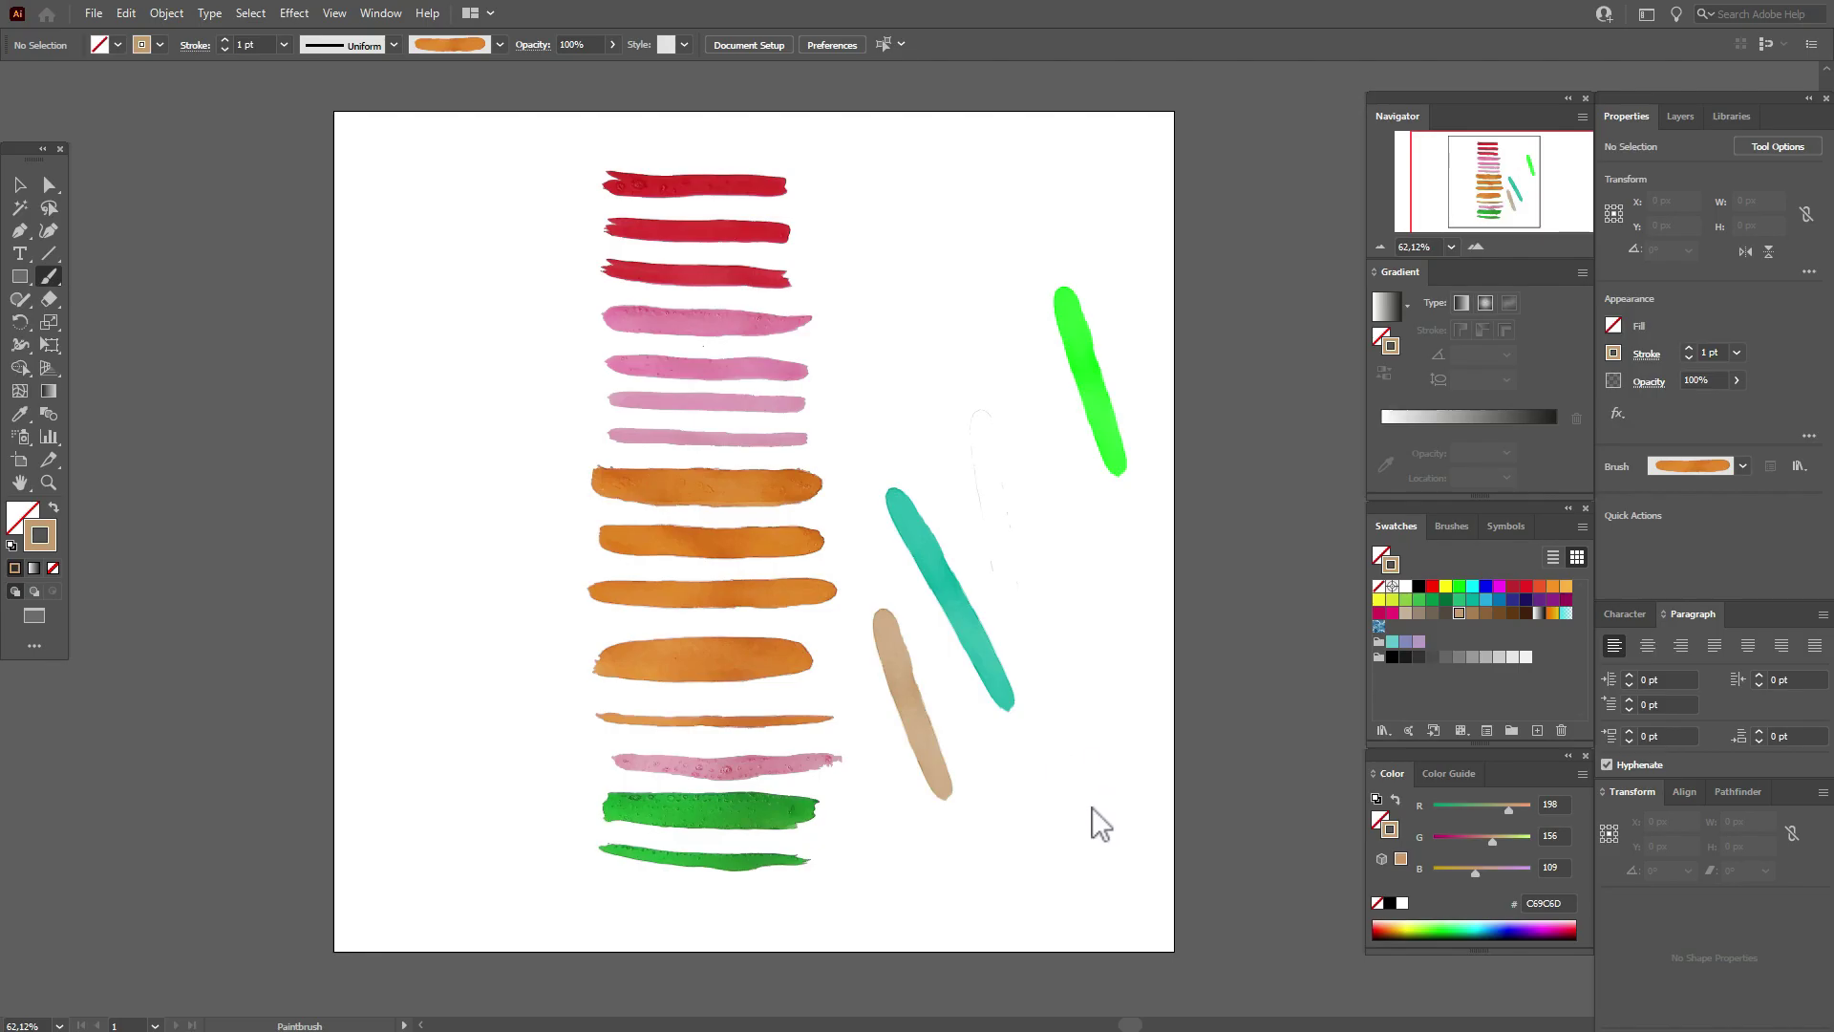
{"action": "key", "text": "z"}
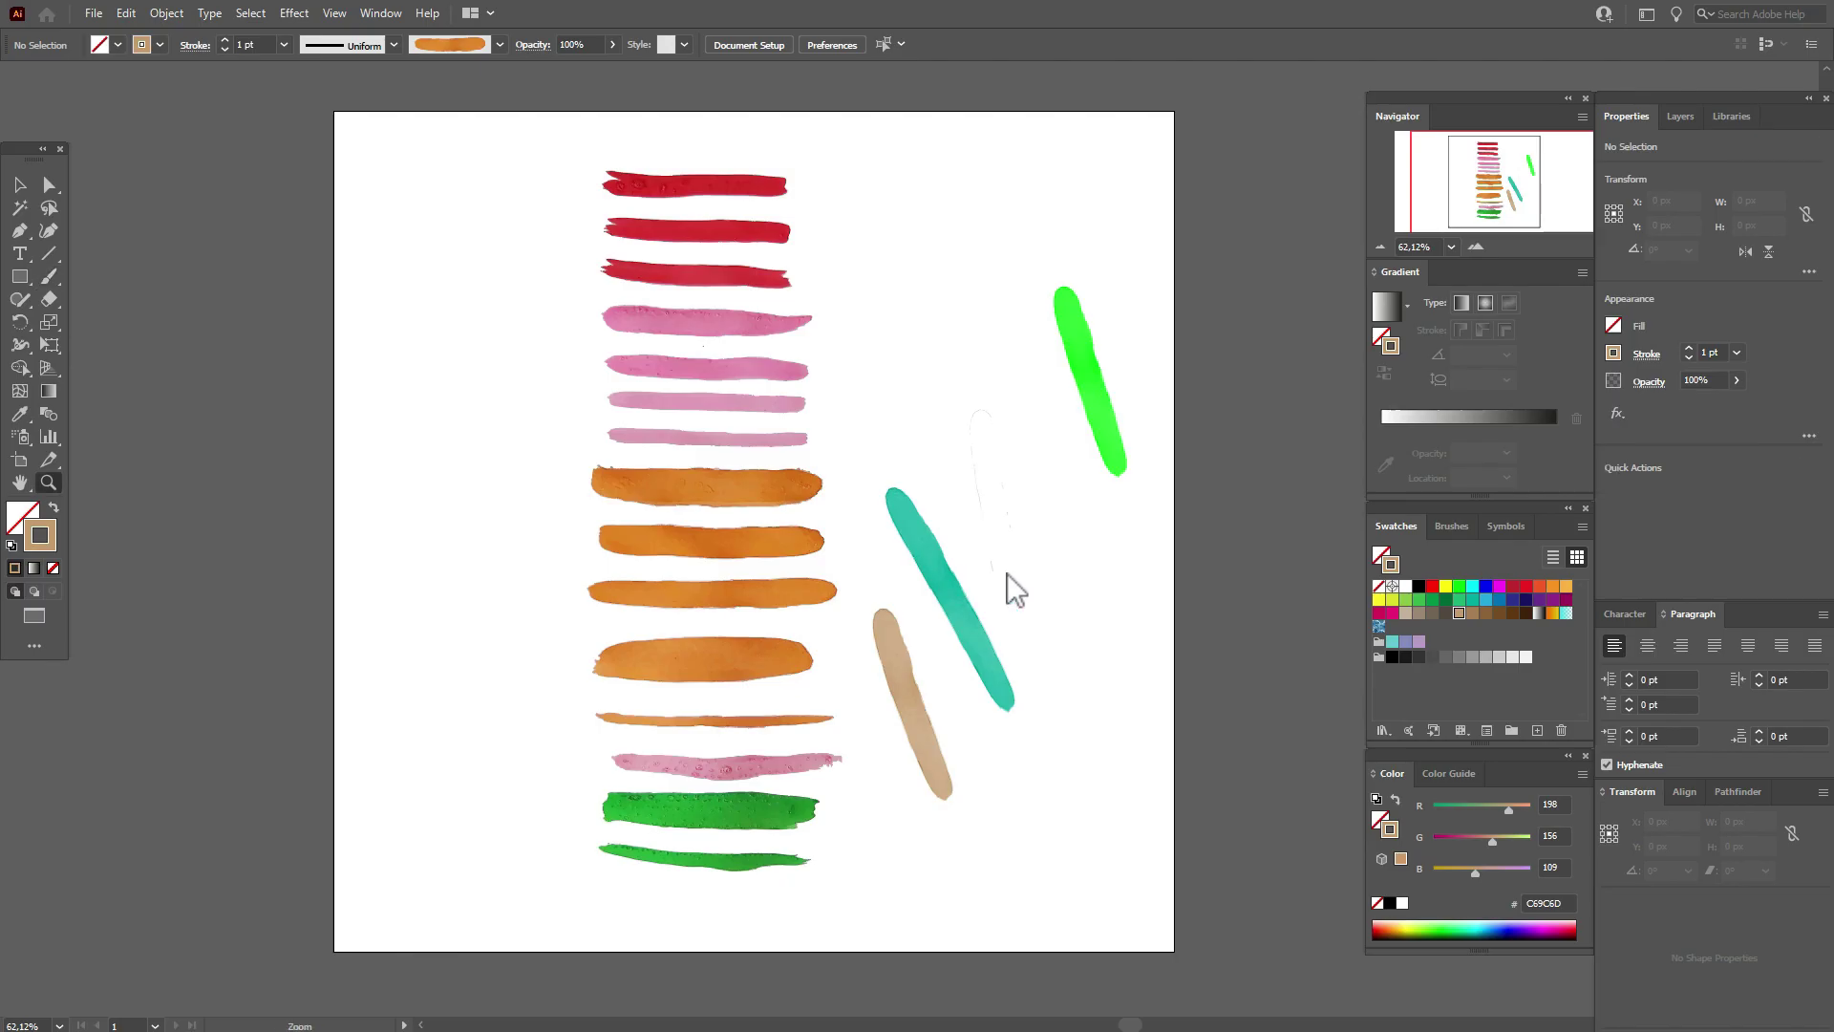
Examine the edges and texture of the teal and tan test strokes up close, ending at a 50% view of the whole artboard
{"action": "left_click", "coordinate": [1007, 573]}
{"action": "left_click", "coordinate": [994, 623]}
{"action": "left_click", "coordinate": [886, 564]}
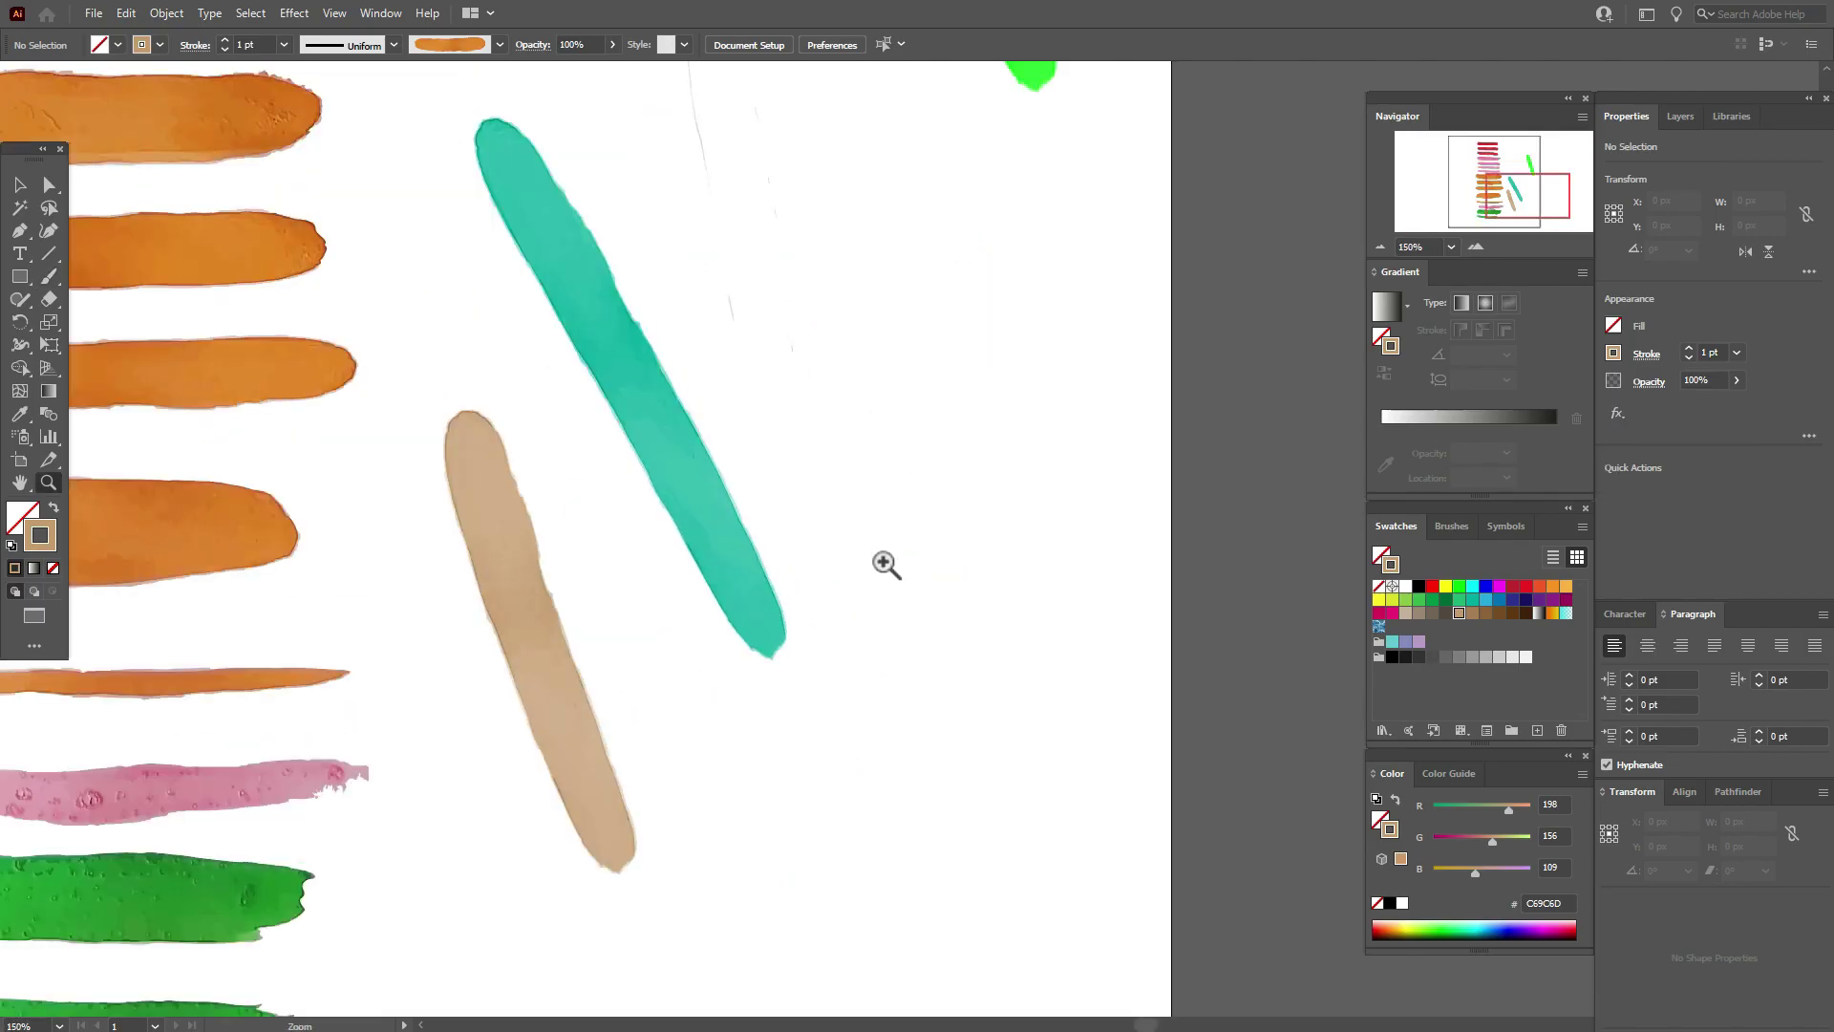
{"action": "left_click", "coordinate": [869, 578]}
{"action": "left_click", "coordinate": [20, 483]}
{"action": "mouse_move", "coordinate": [502, 486]}
{"action": "left_mouse_down"}
{"action": "mouse_move", "coordinate": [688, 656]}
{"action": "mouse_move", "coordinate": [647, 894]}
{"action": "left_mouse_up"}
{"action": "mouse_move", "coordinate": [1064, 376]}
{"action": "left_mouse_down"}
{"action": "mouse_move", "coordinate": [749, 785]}
{"action": "mouse_move", "coordinate": [859, 446]}
{"action": "mouse_move", "coordinate": [614, 410]}
{"action": "mouse_move", "coordinate": [689, 245]}
{"action": "left_mouse_up"}
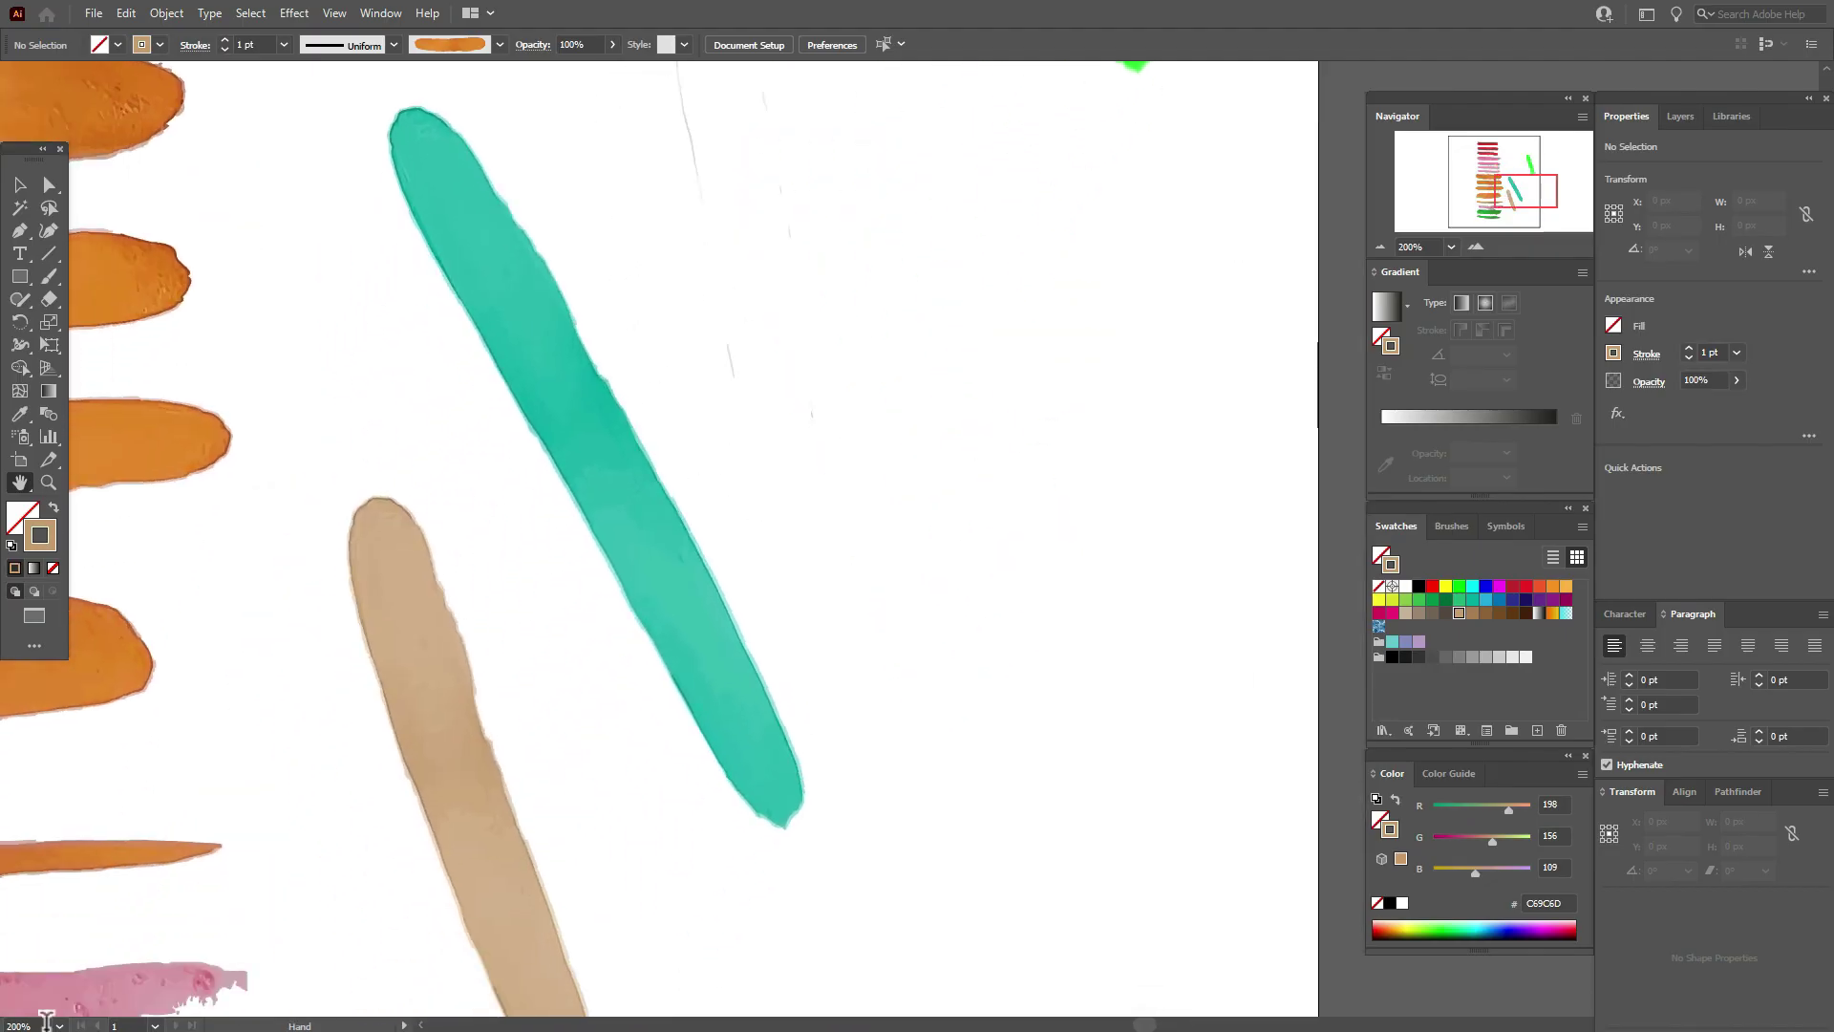
{"action": "left_click", "coordinate": [19, 1025]}
{"action": "type", "text": "50"}
{"action": "key", "text": "Return"}
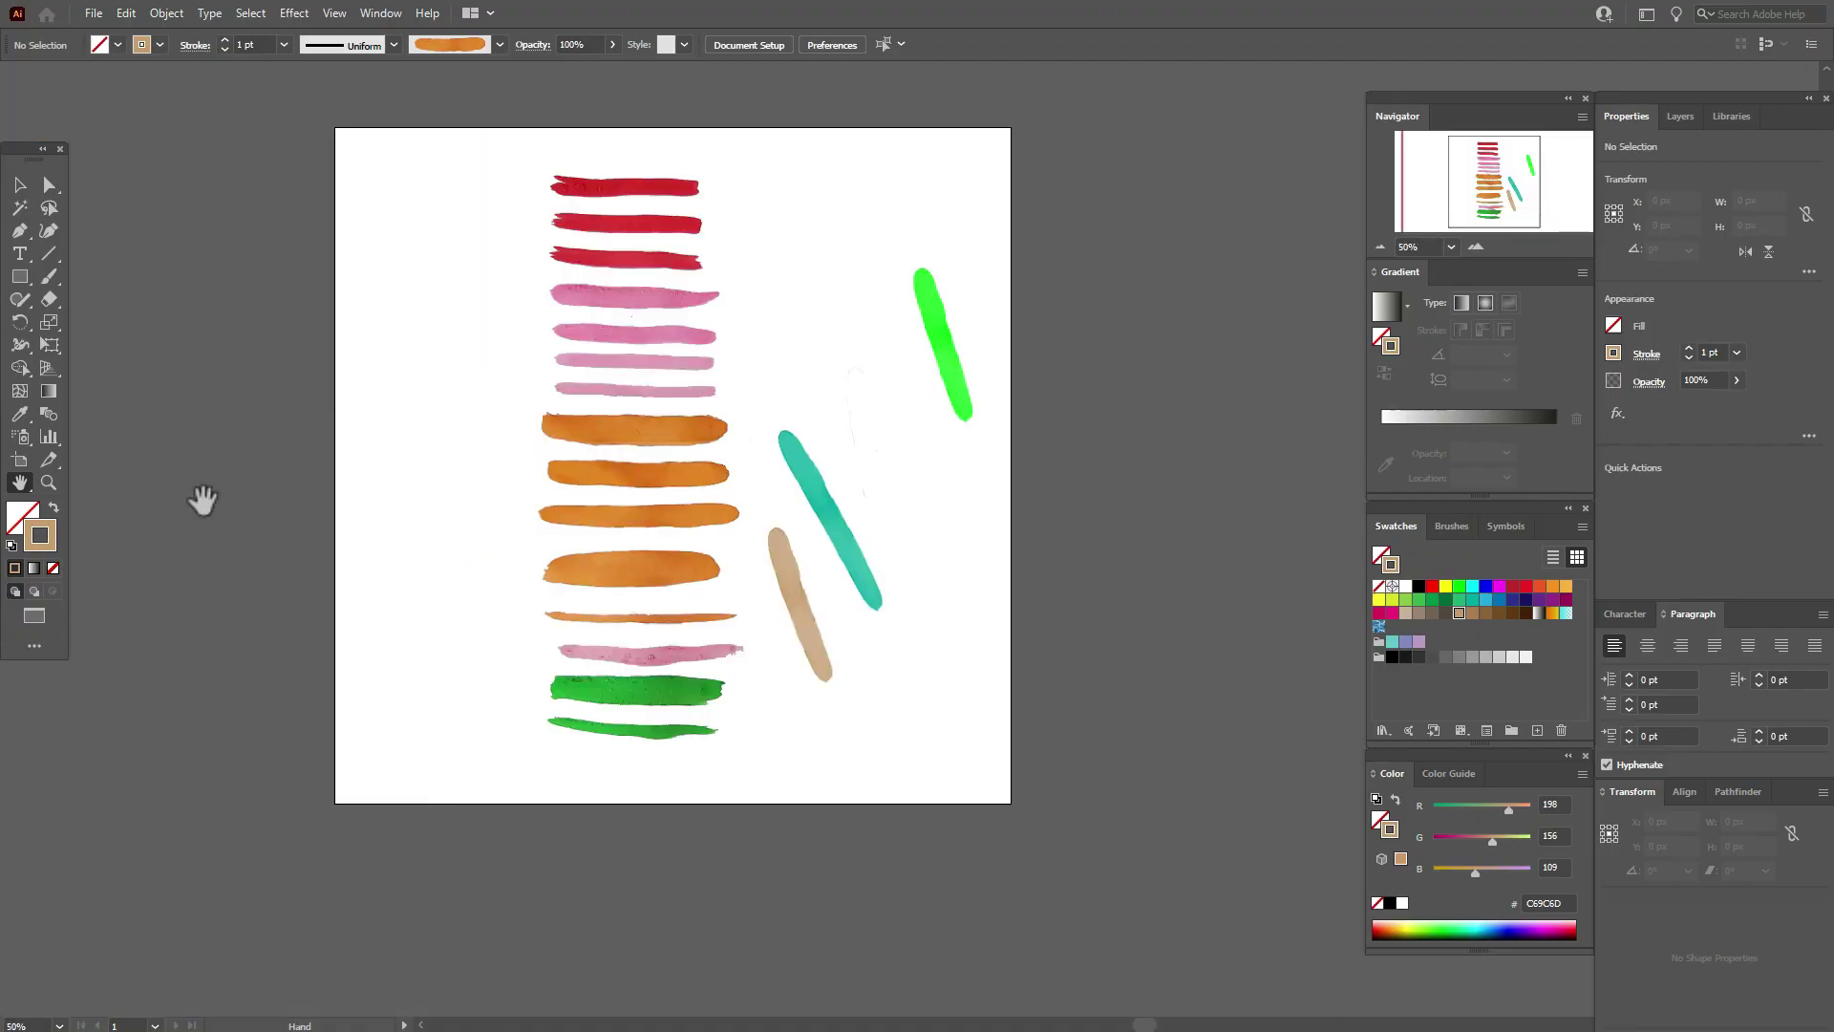
{"action": "left_click_drag", "start_coordinate": [860, 519], "coordinate": [915, 632]}
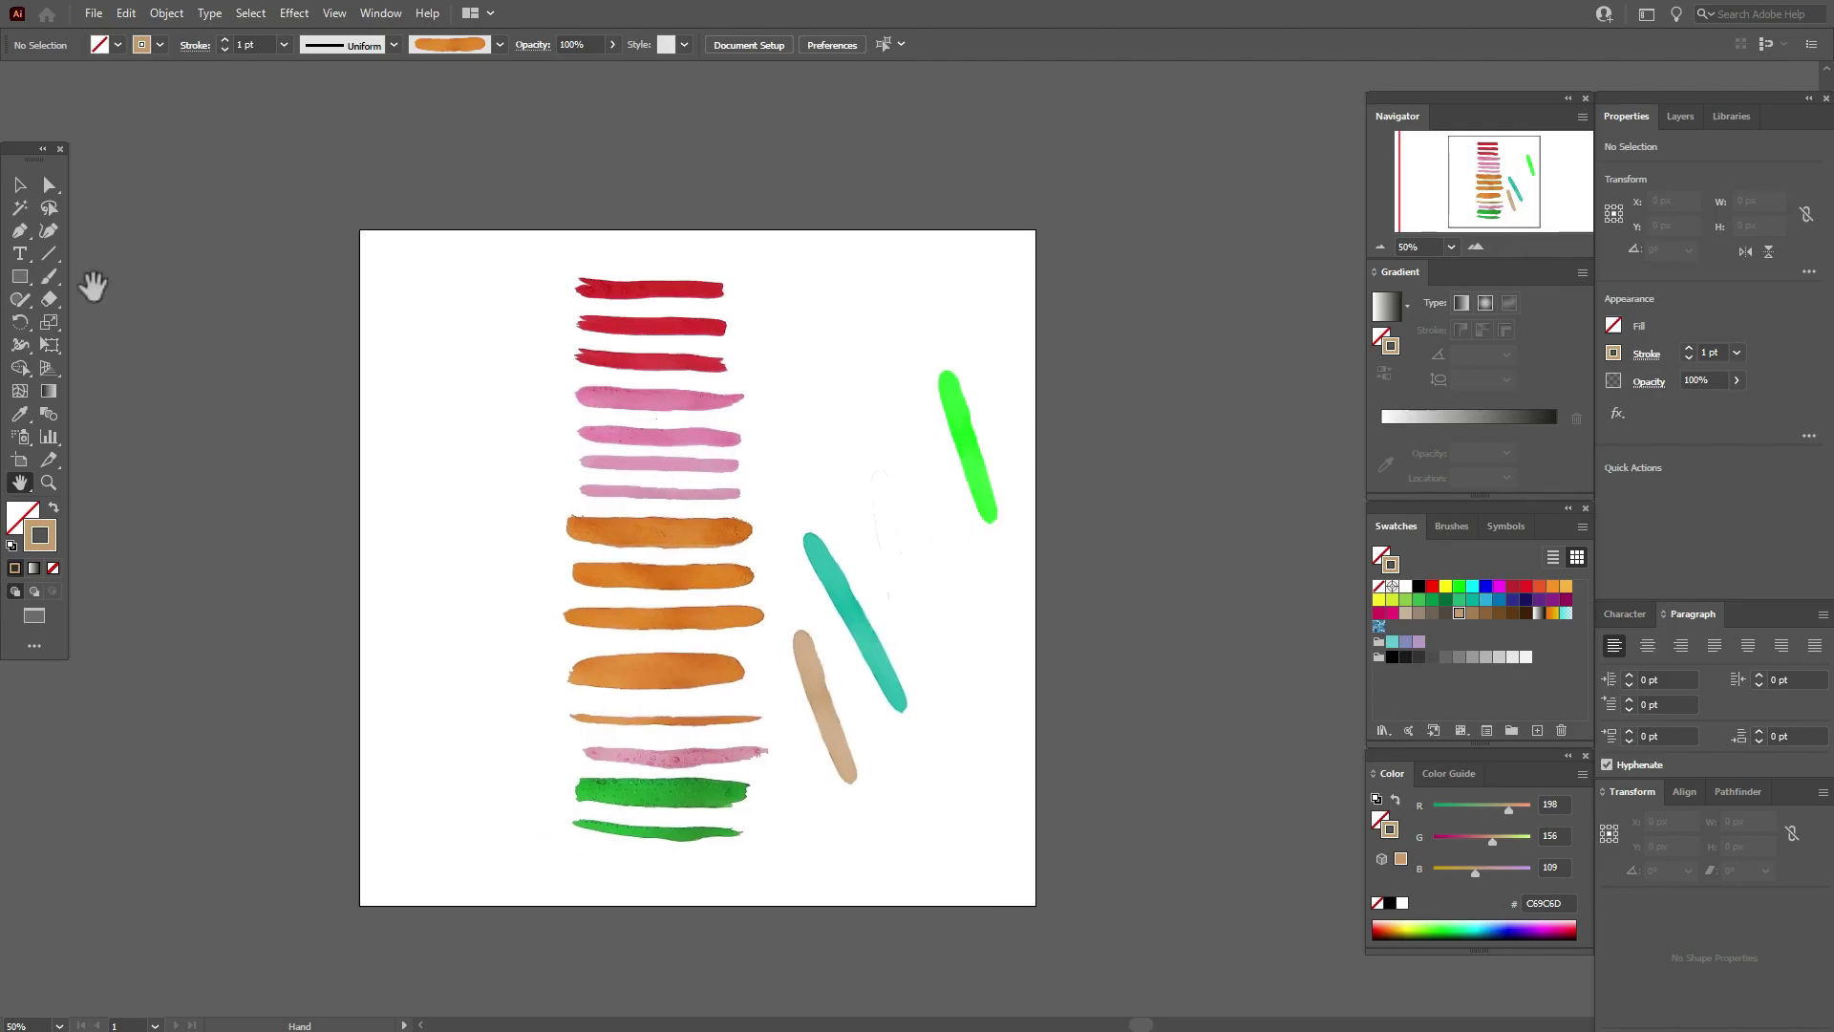
Paint a wavy vertical stem about 590 px tall beside the watercolor samples with the Paintbrush in light green 8CC63F
{"action": "left_click", "coordinate": [1407, 600]}
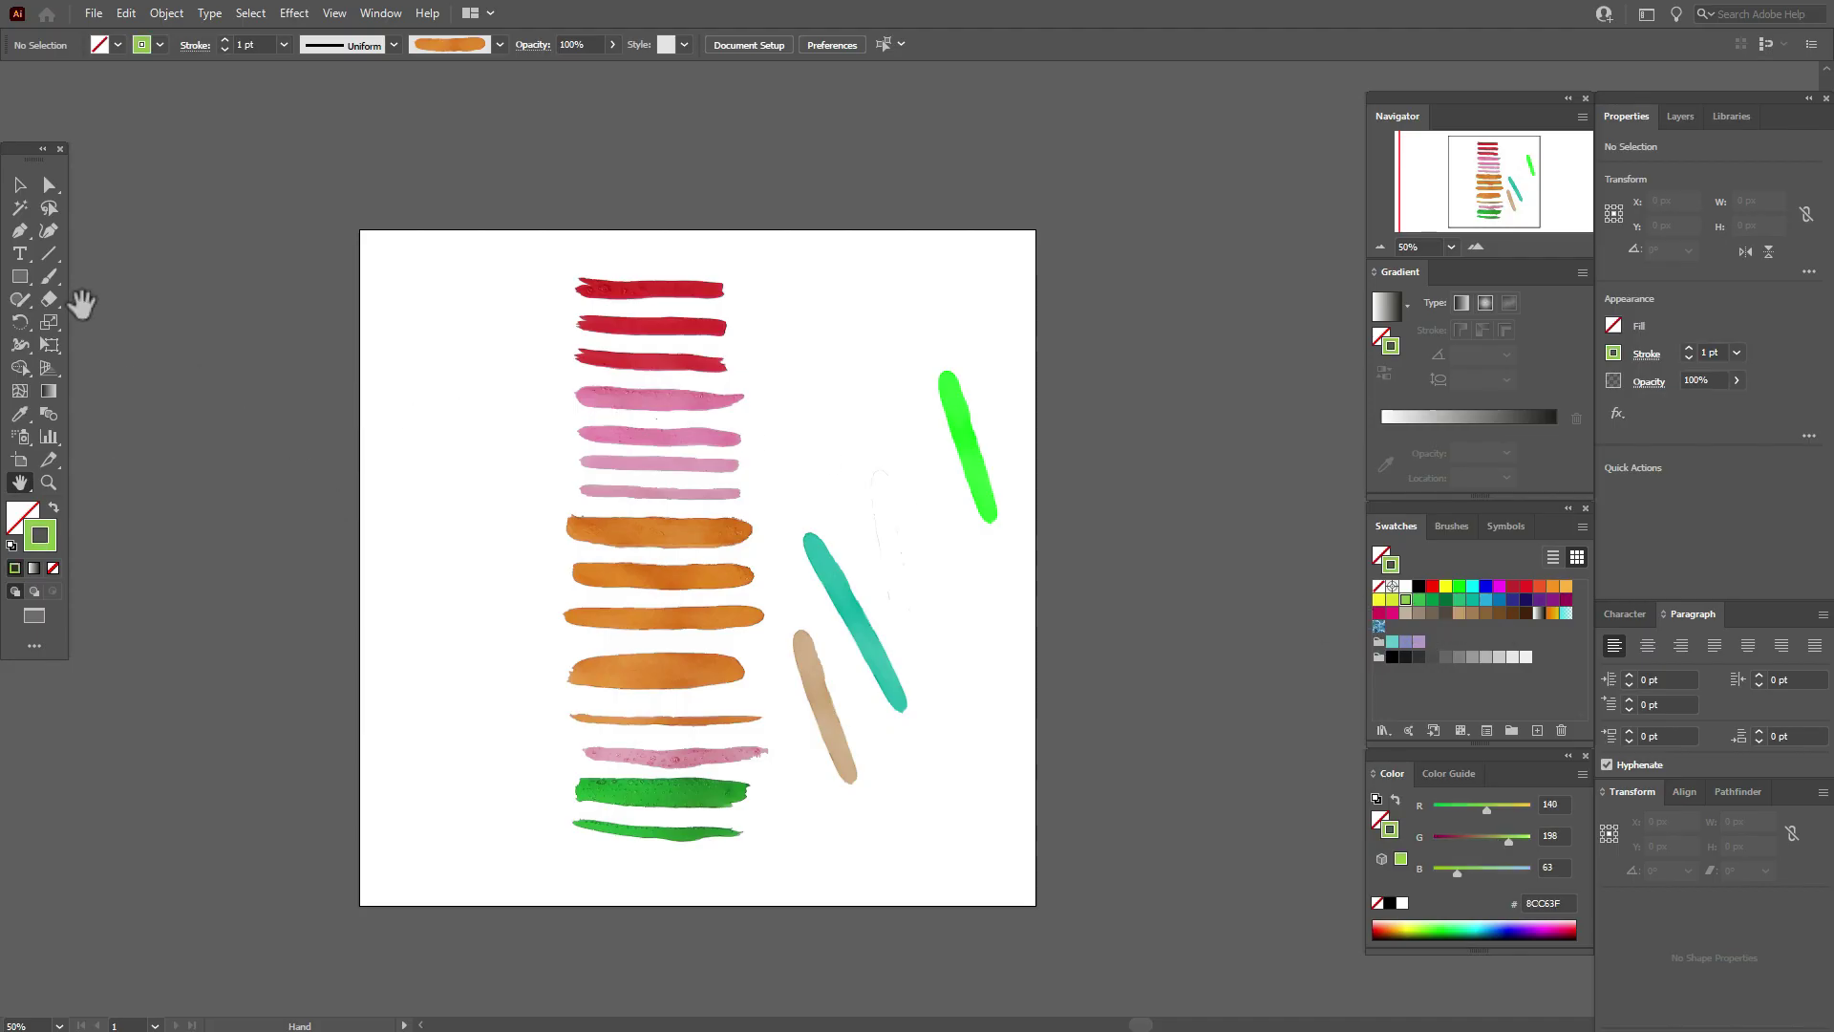
{"action": "left_click", "coordinate": [44, 275]}
{"action": "mouse_move", "coordinate": [508, 780]}
{"action": "left_mouse_down"}
{"action": "mouse_move", "coordinate": [446, 693]}
{"action": "mouse_move", "coordinate": [481, 615]}
{"action": "mouse_move", "coordinate": [440, 535]}
{"action": "mouse_move", "coordinate": [482, 384]}
{"action": "left_mouse_up"}
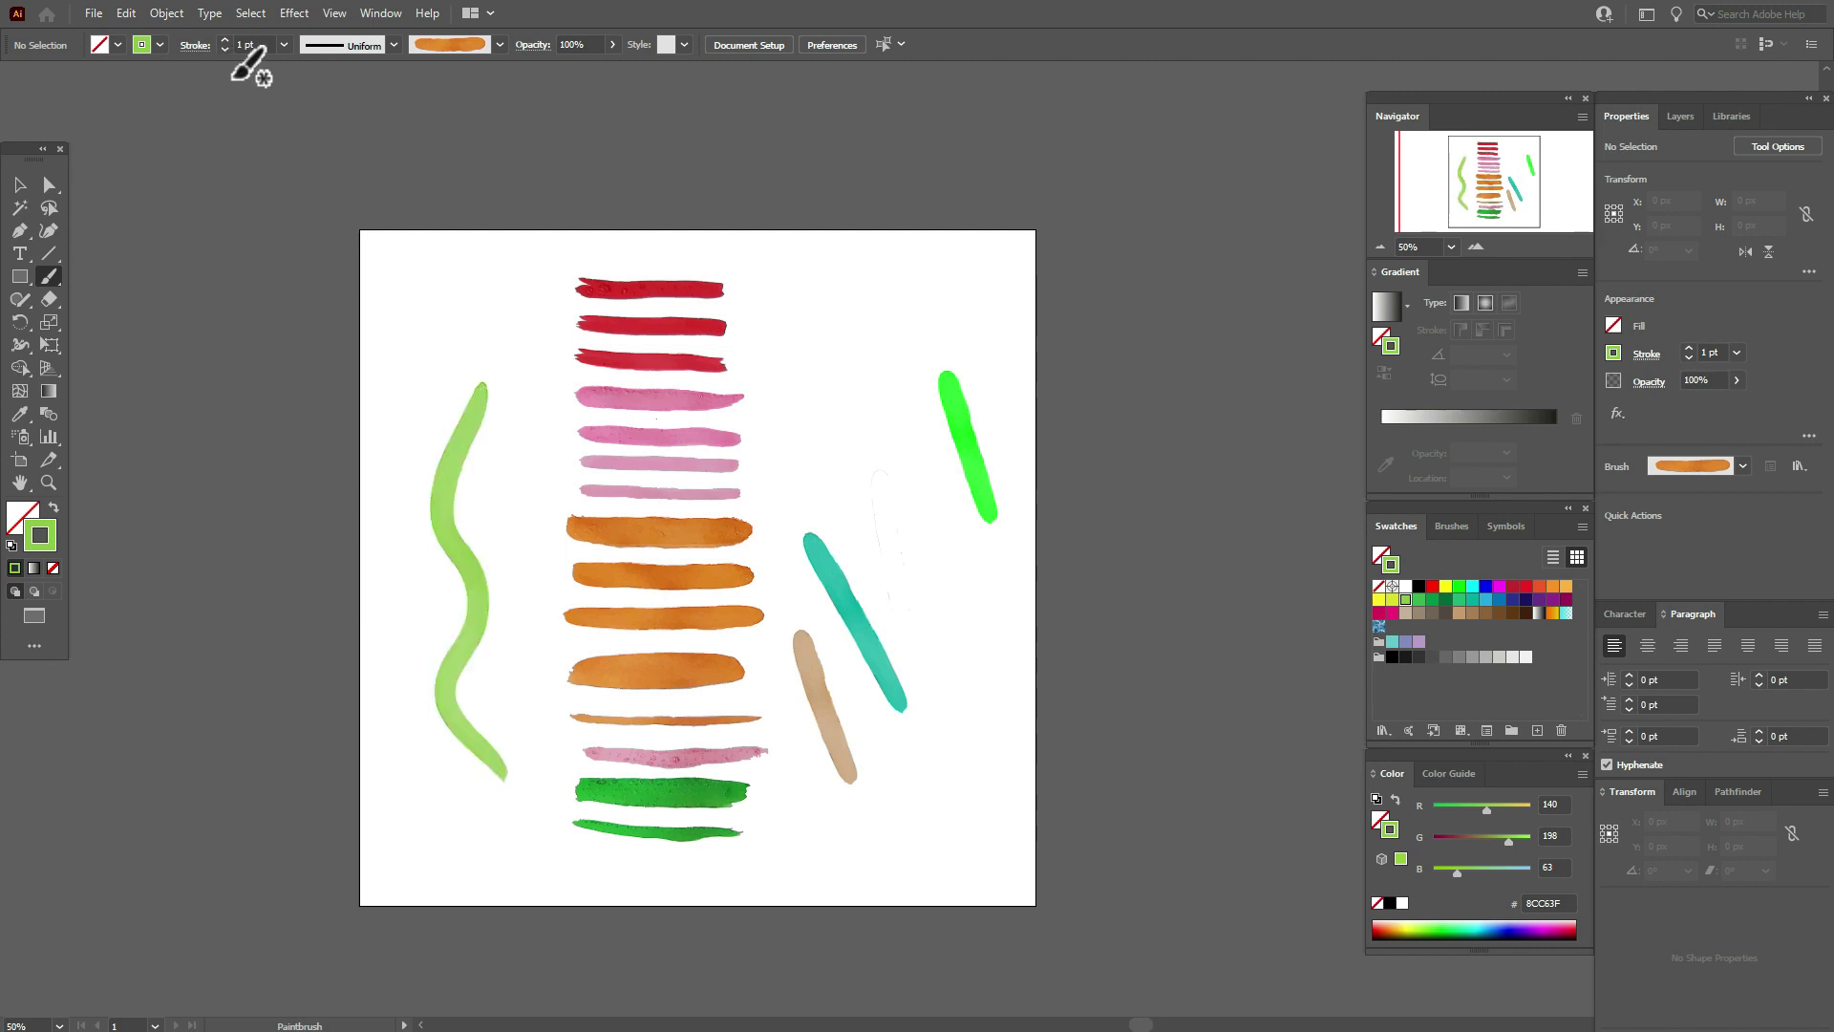
Thin the wavy green stem to a 0.2 pt stroke and apply Width Profile 1 so it tapers at both ends
{"action": "left_click", "coordinate": [393, 45]}
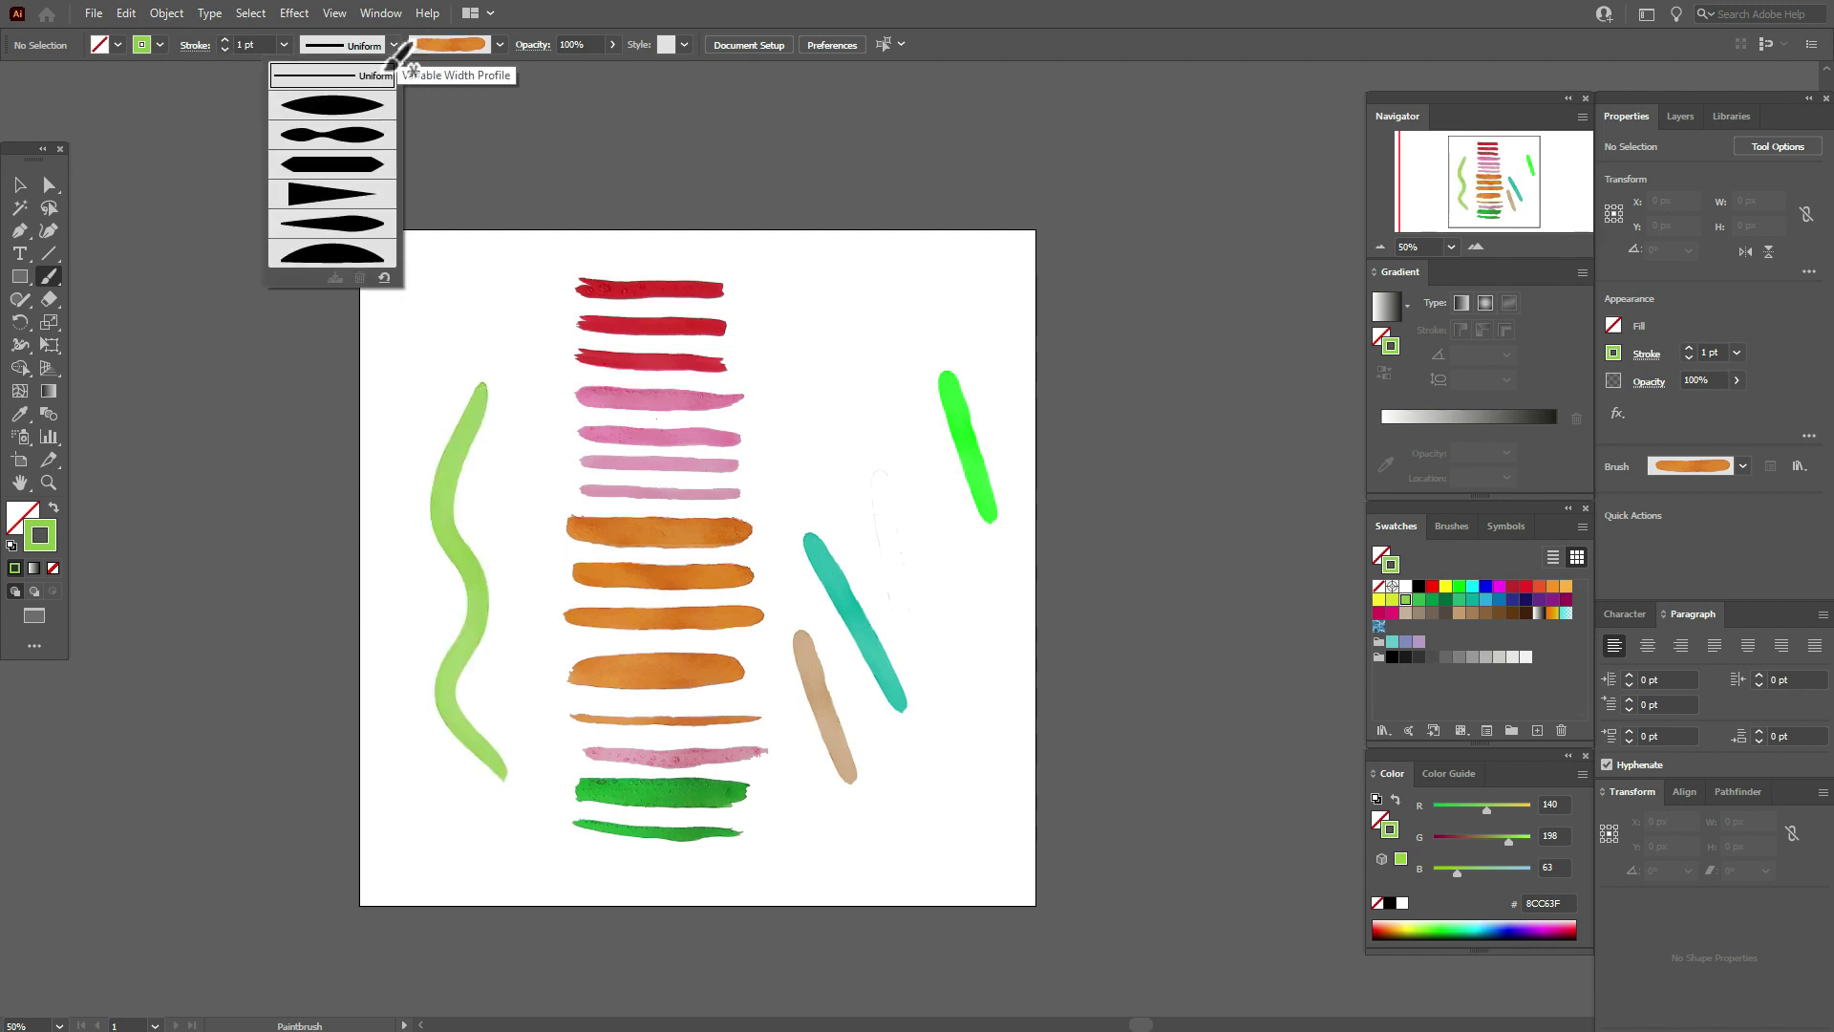
{"action": "key", "text": "v"}
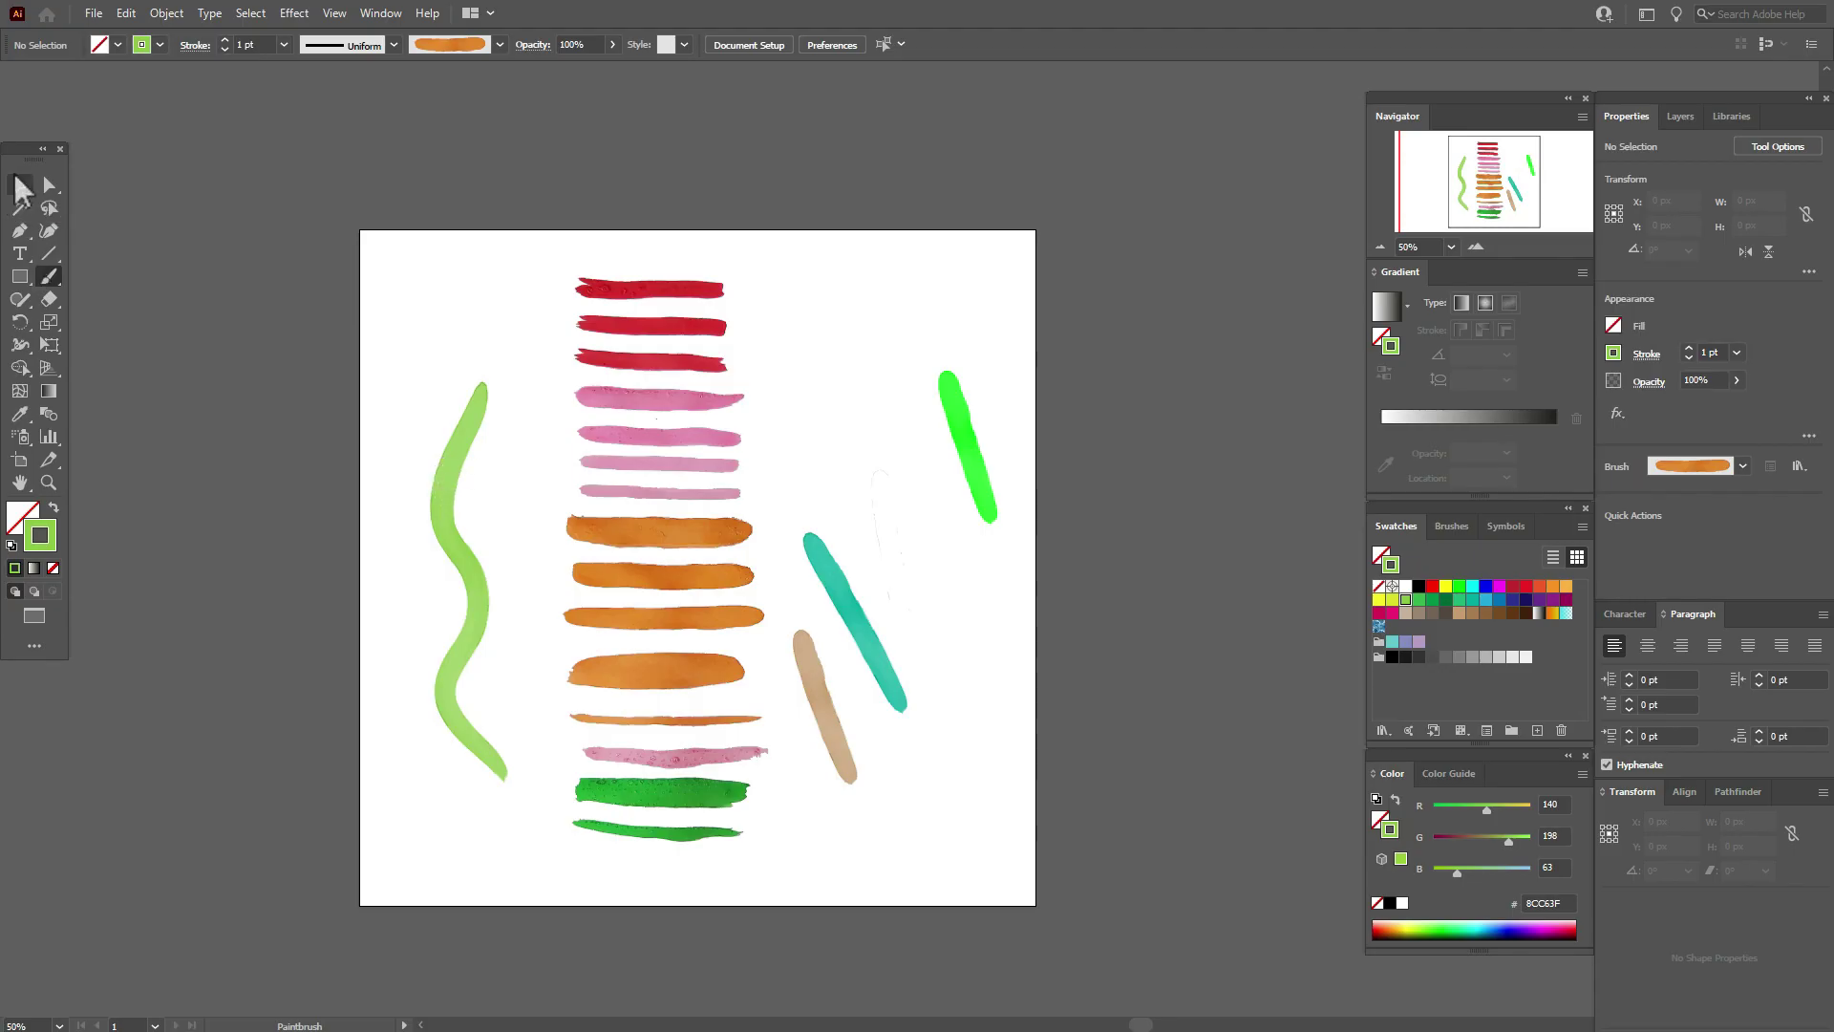
{"action": "left_click", "coordinate": [452, 457]}
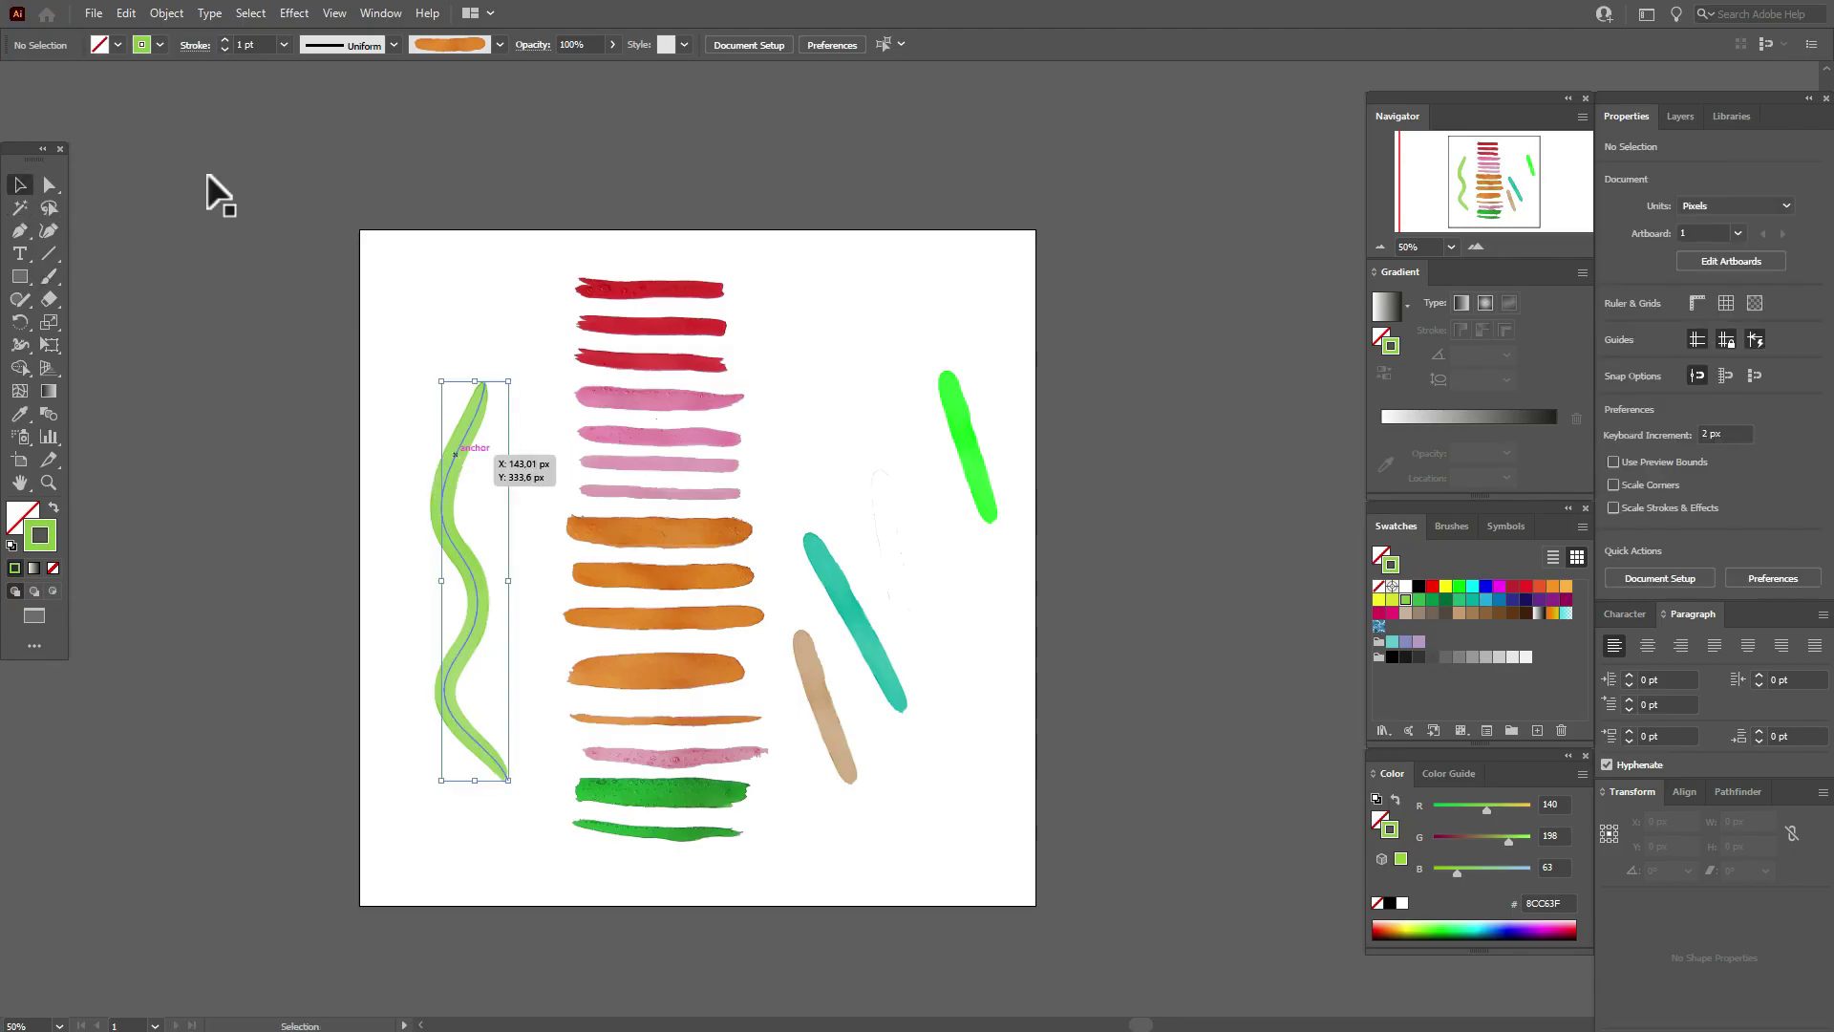
{"action": "left_click", "coordinate": [247, 46]}
{"action": "type", "text": "0,2"}
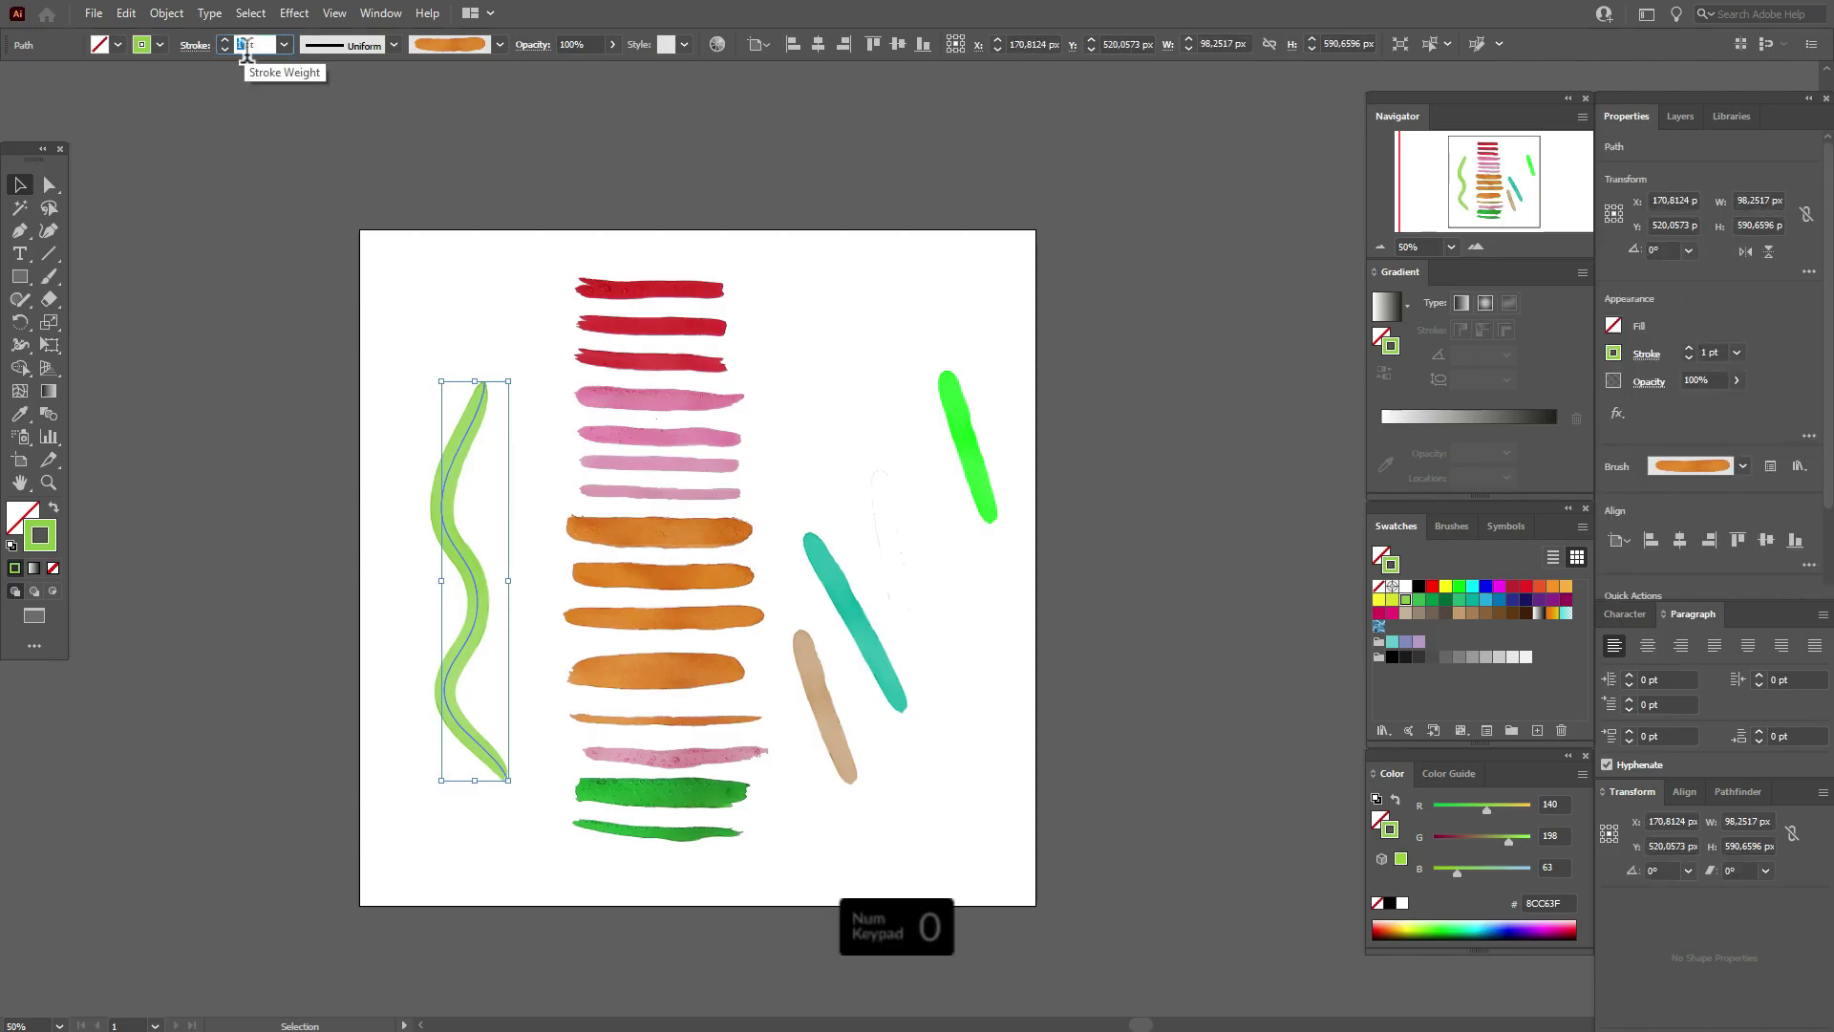
{"action": "key", "text": "Return"}
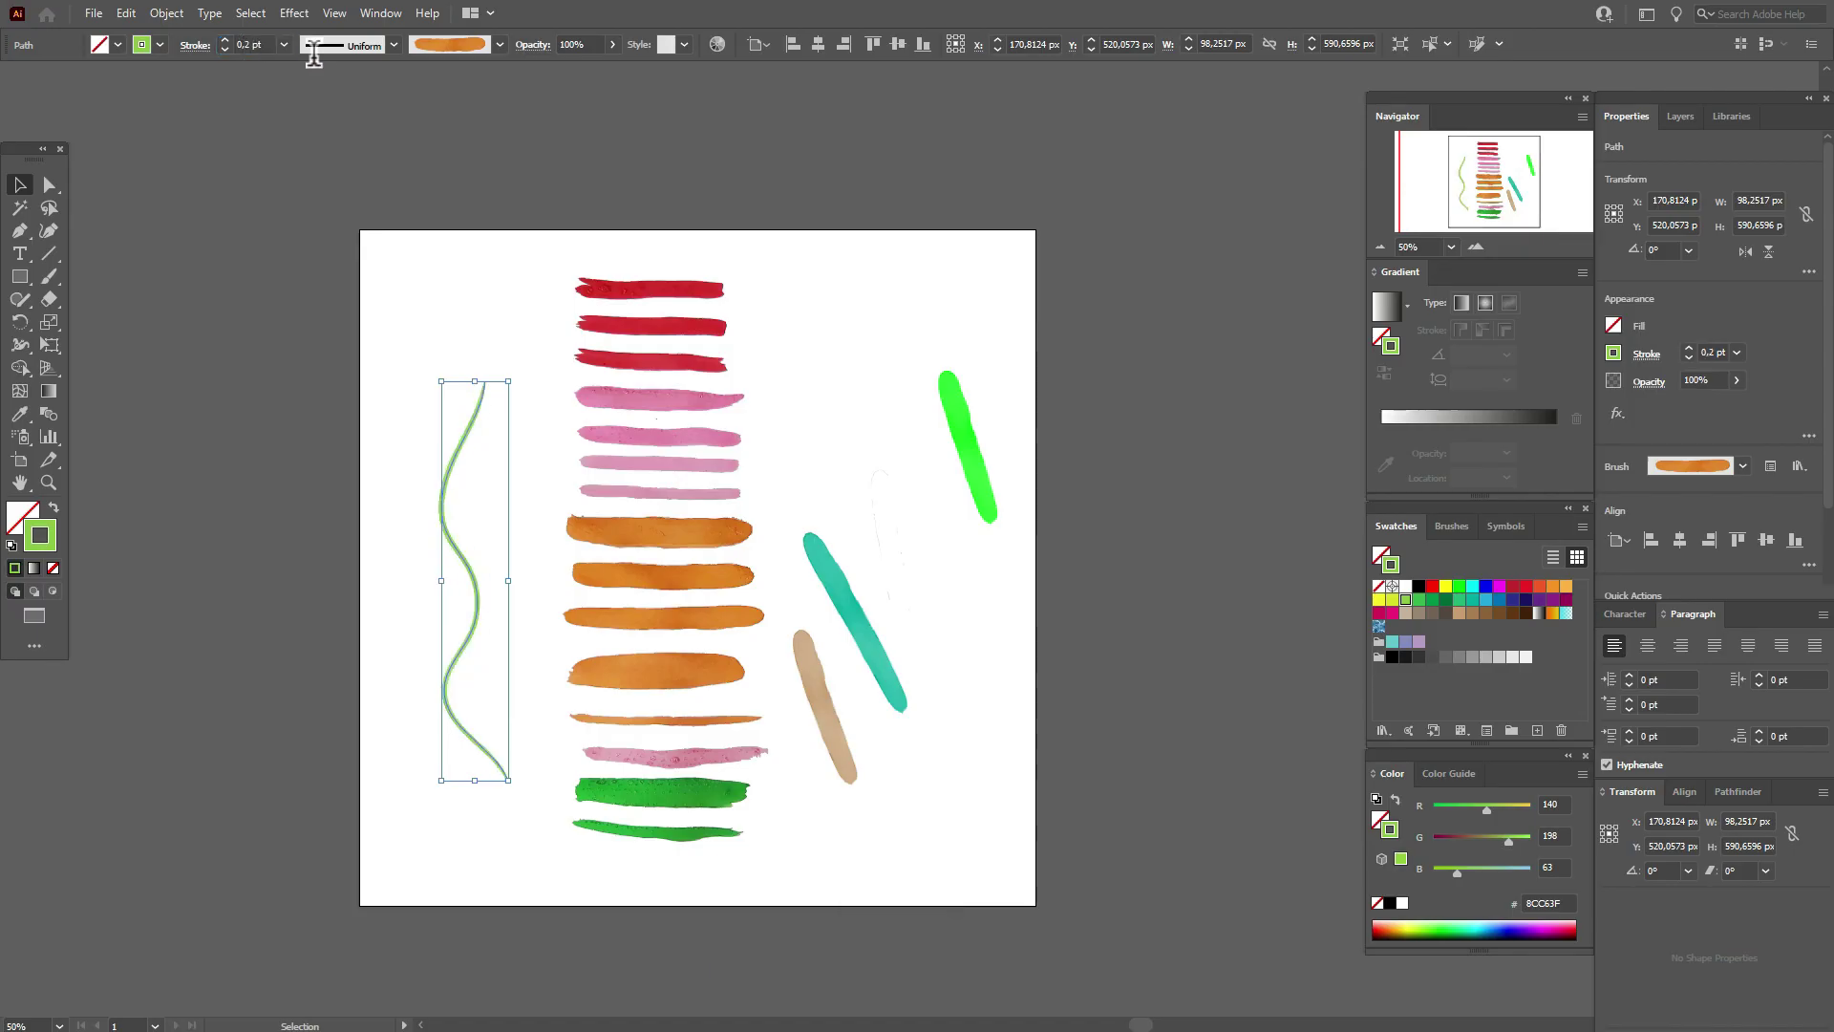
{"action": "left_click", "coordinate": [396, 46]}
{"action": "left_click", "coordinate": [376, 122]}
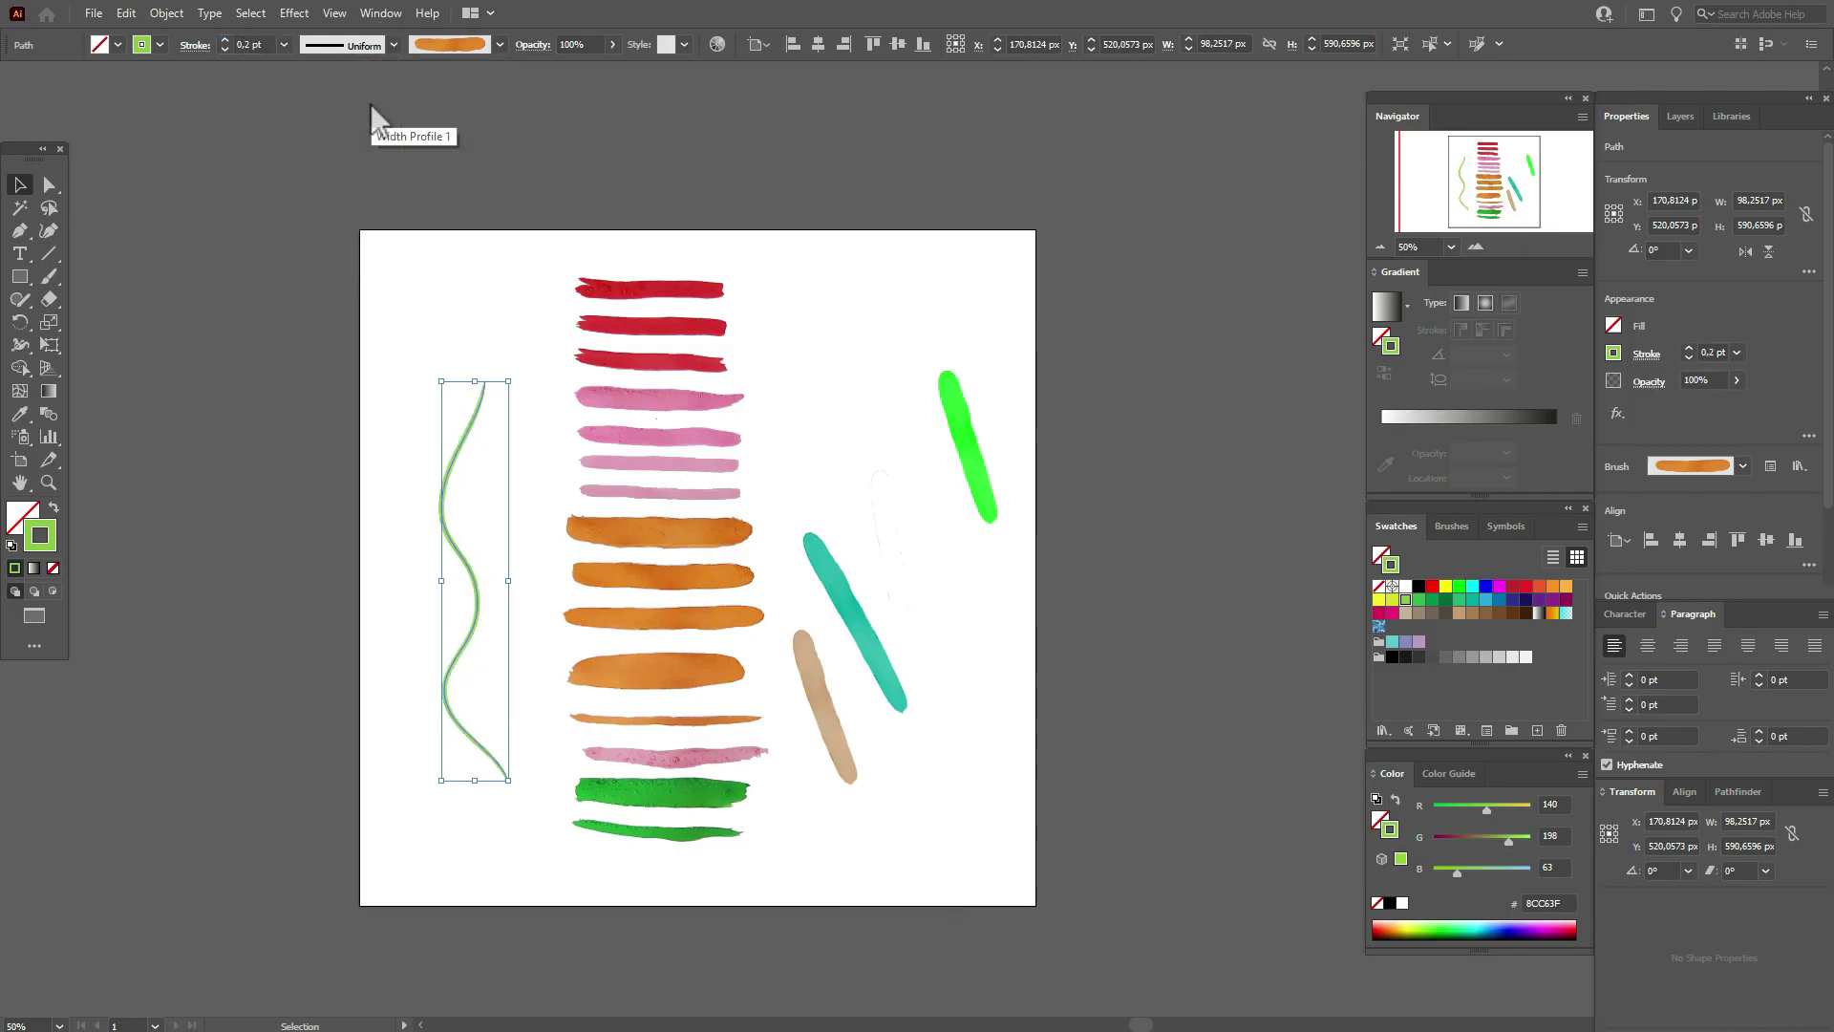
Clear the selection, set the stroke weight to 1 pt, and paint six tapered leaves alternating along both sides of the green stem
{"action": "left_click", "coordinate": [462, 305]}
{"action": "left_click", "coordinate": [248, 44]}
{"action": "type", "text": "1"}
{"action": "key", "text": "Return"}
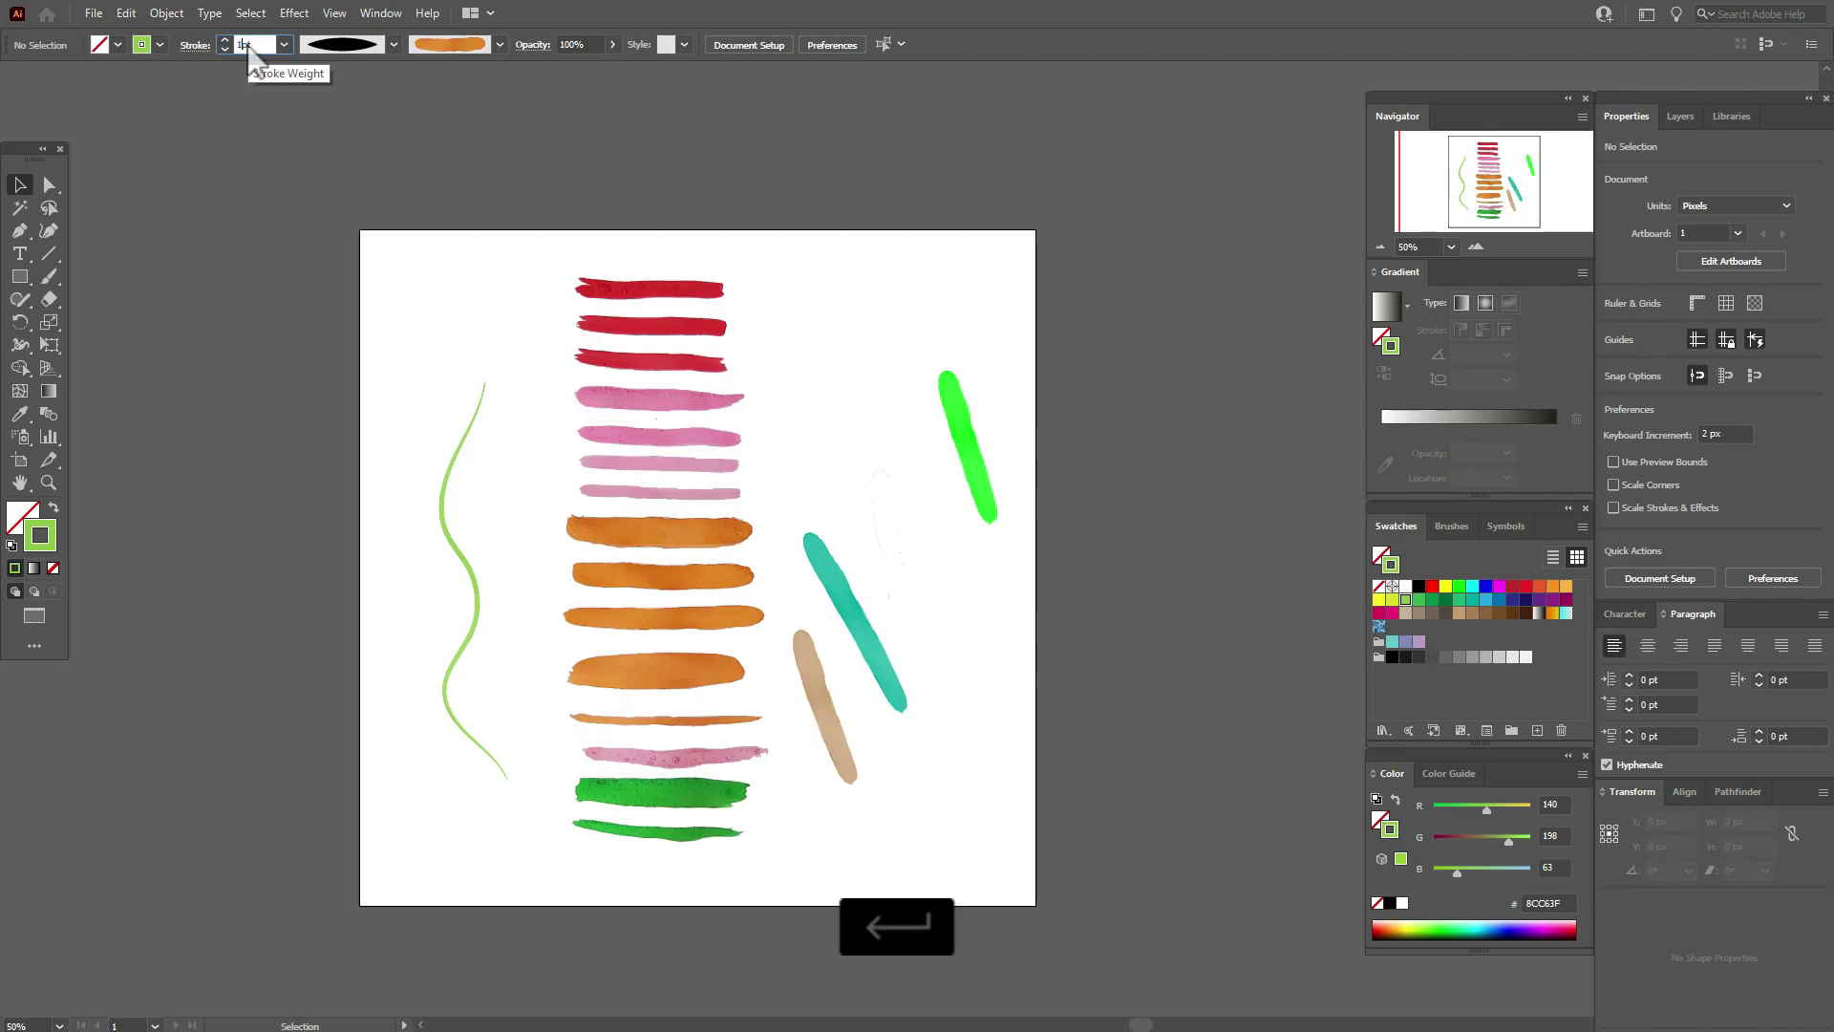
{"action": "left_click", "coordinate": [49, 276]}
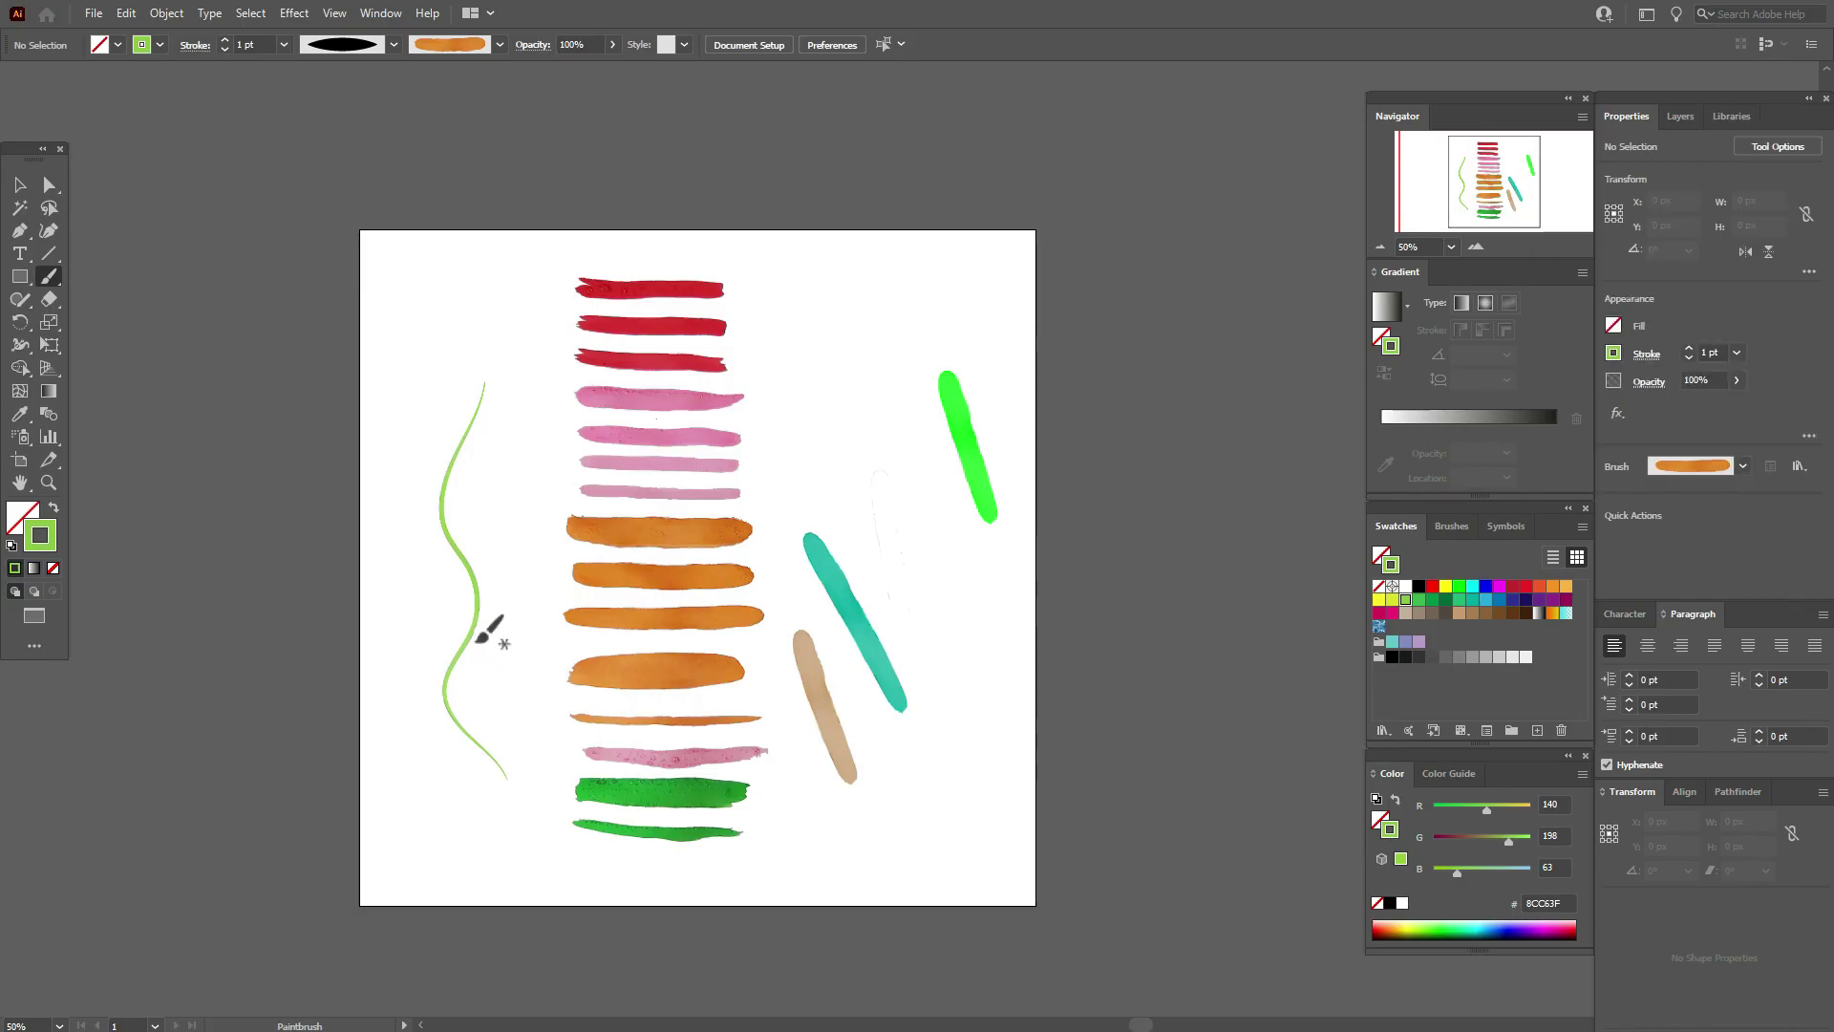
{"action": "left_click_drag", "start_coordinate": [551, 565], "coordinate": [549, 568]}
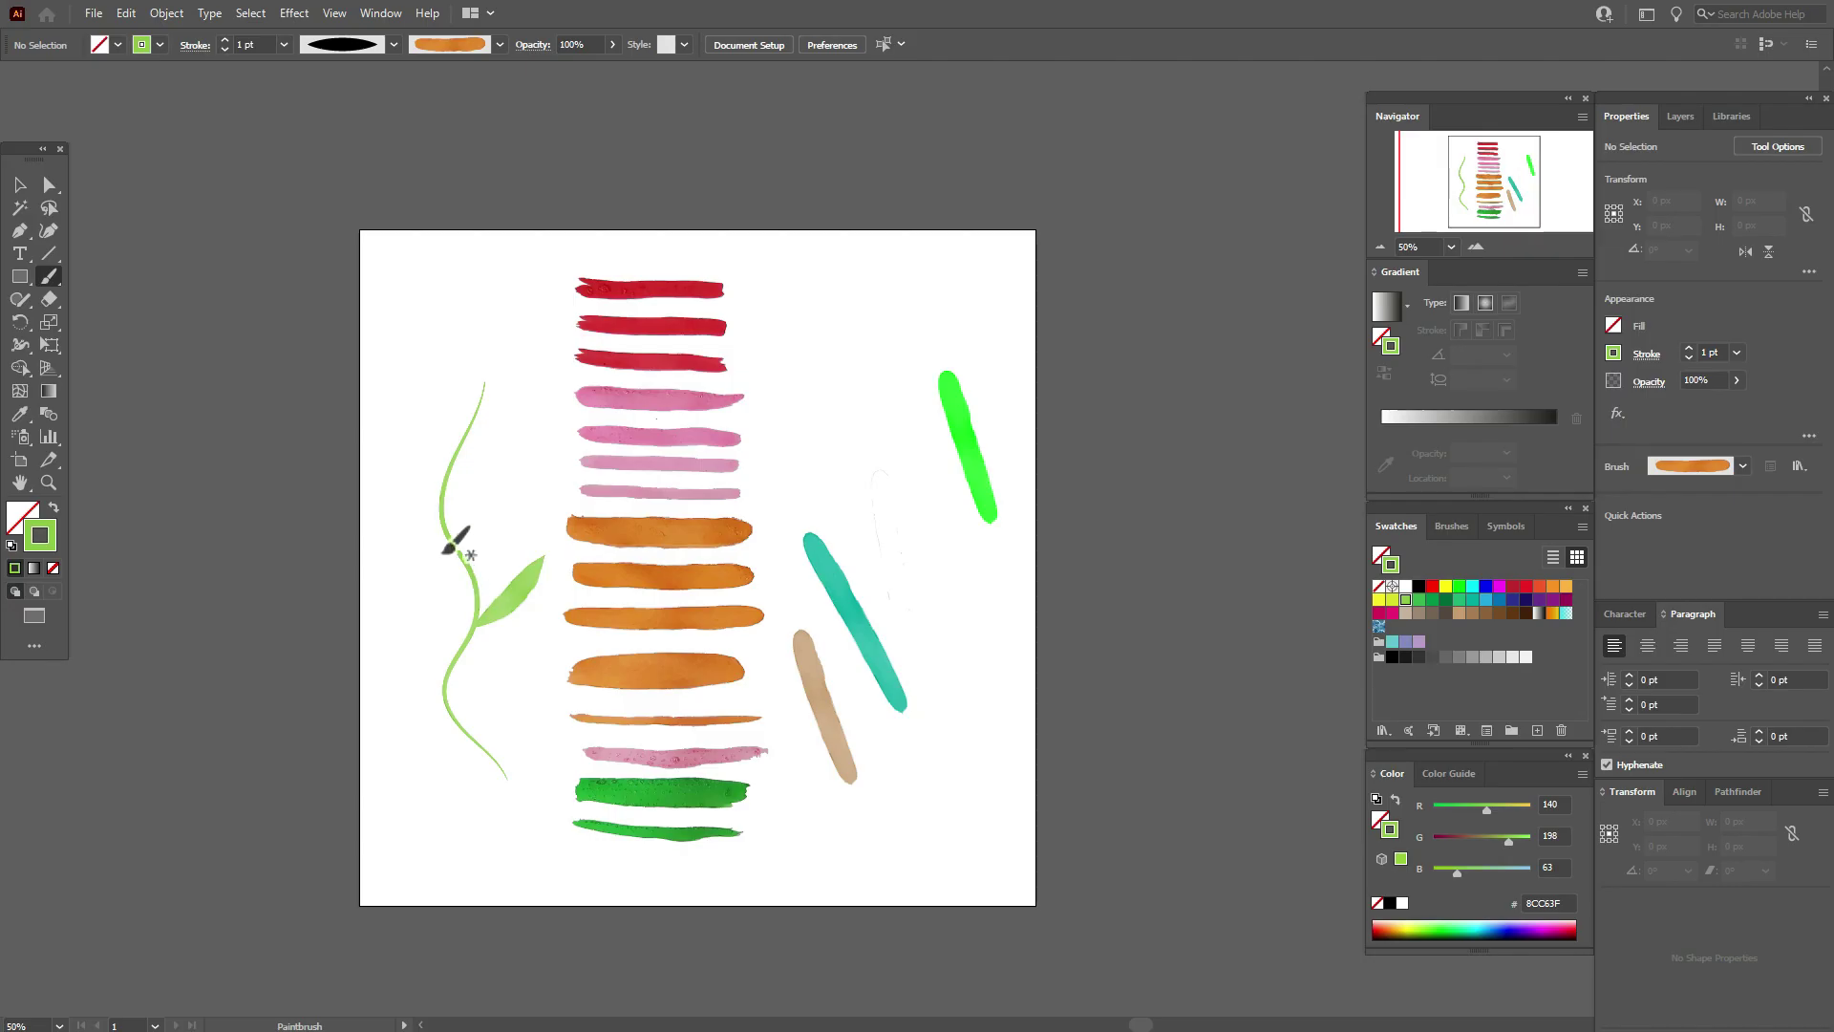
{"action": "left_click_drag", "start_coordinate": [412, 518], "coordinate": [473, 581]}
{"action": "mouse_move", "coordinate": [505, 468]}
{"action": "left_mouse_down"}
{"action": "mouse_move", "coordinate": [431, 410]}
{"action": "mouse_move", "coordinate": [418, 352]}
{"action": "left_mouse_up"}
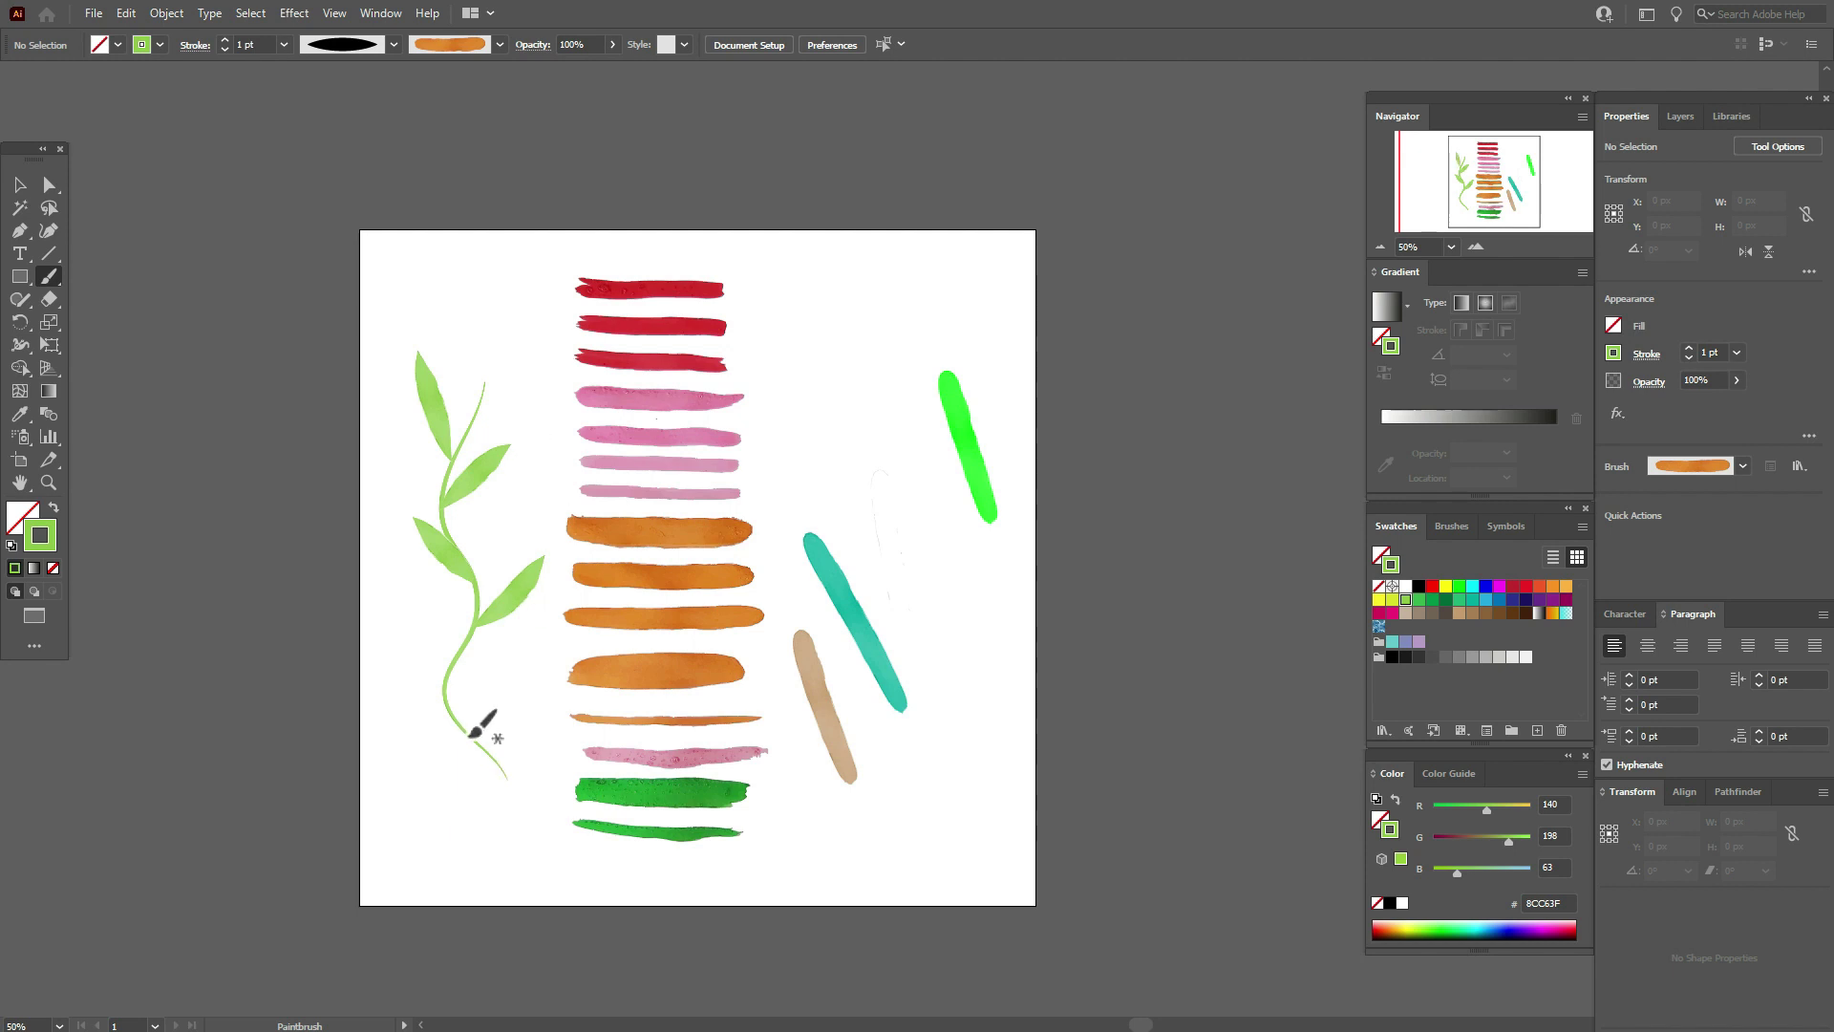
{"action": "left_click_drag", "start_coordinate": [413, 651], "coordinate": [395, 601]}
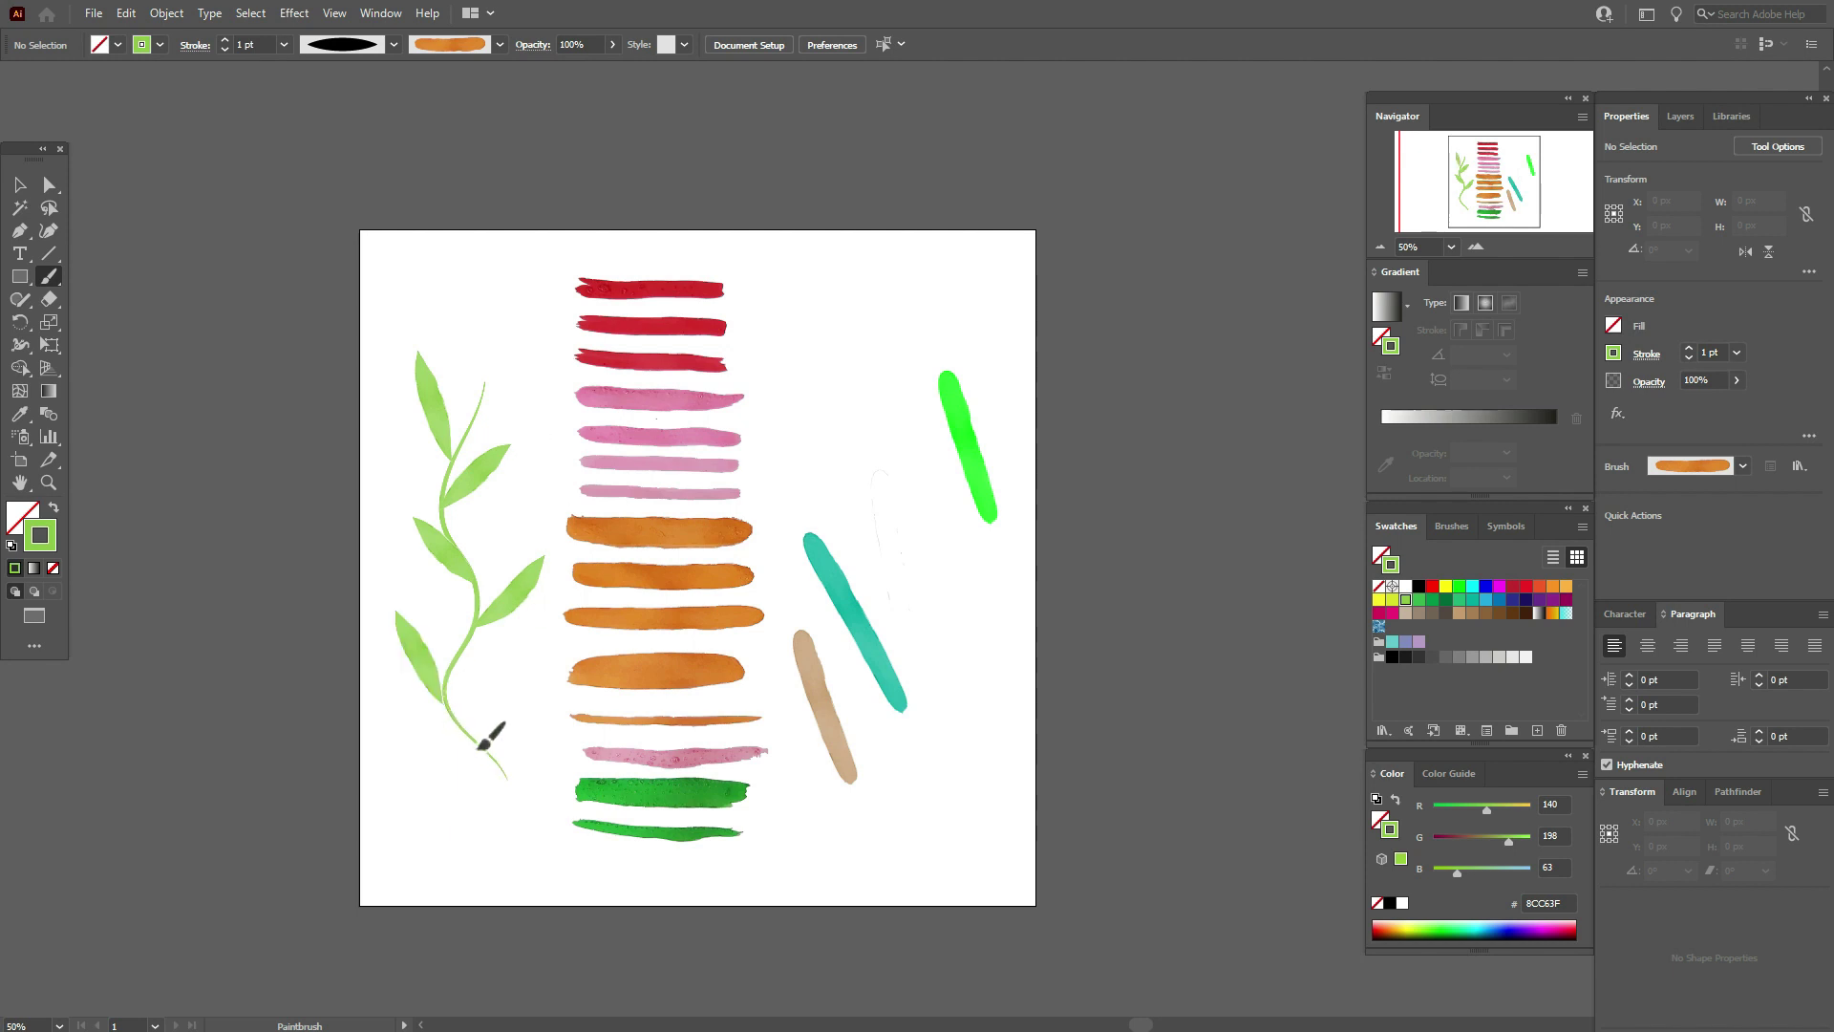
{"action": "left_click_drag", "start_coordinate": [480, 754], "coordinate": [507, 651]}
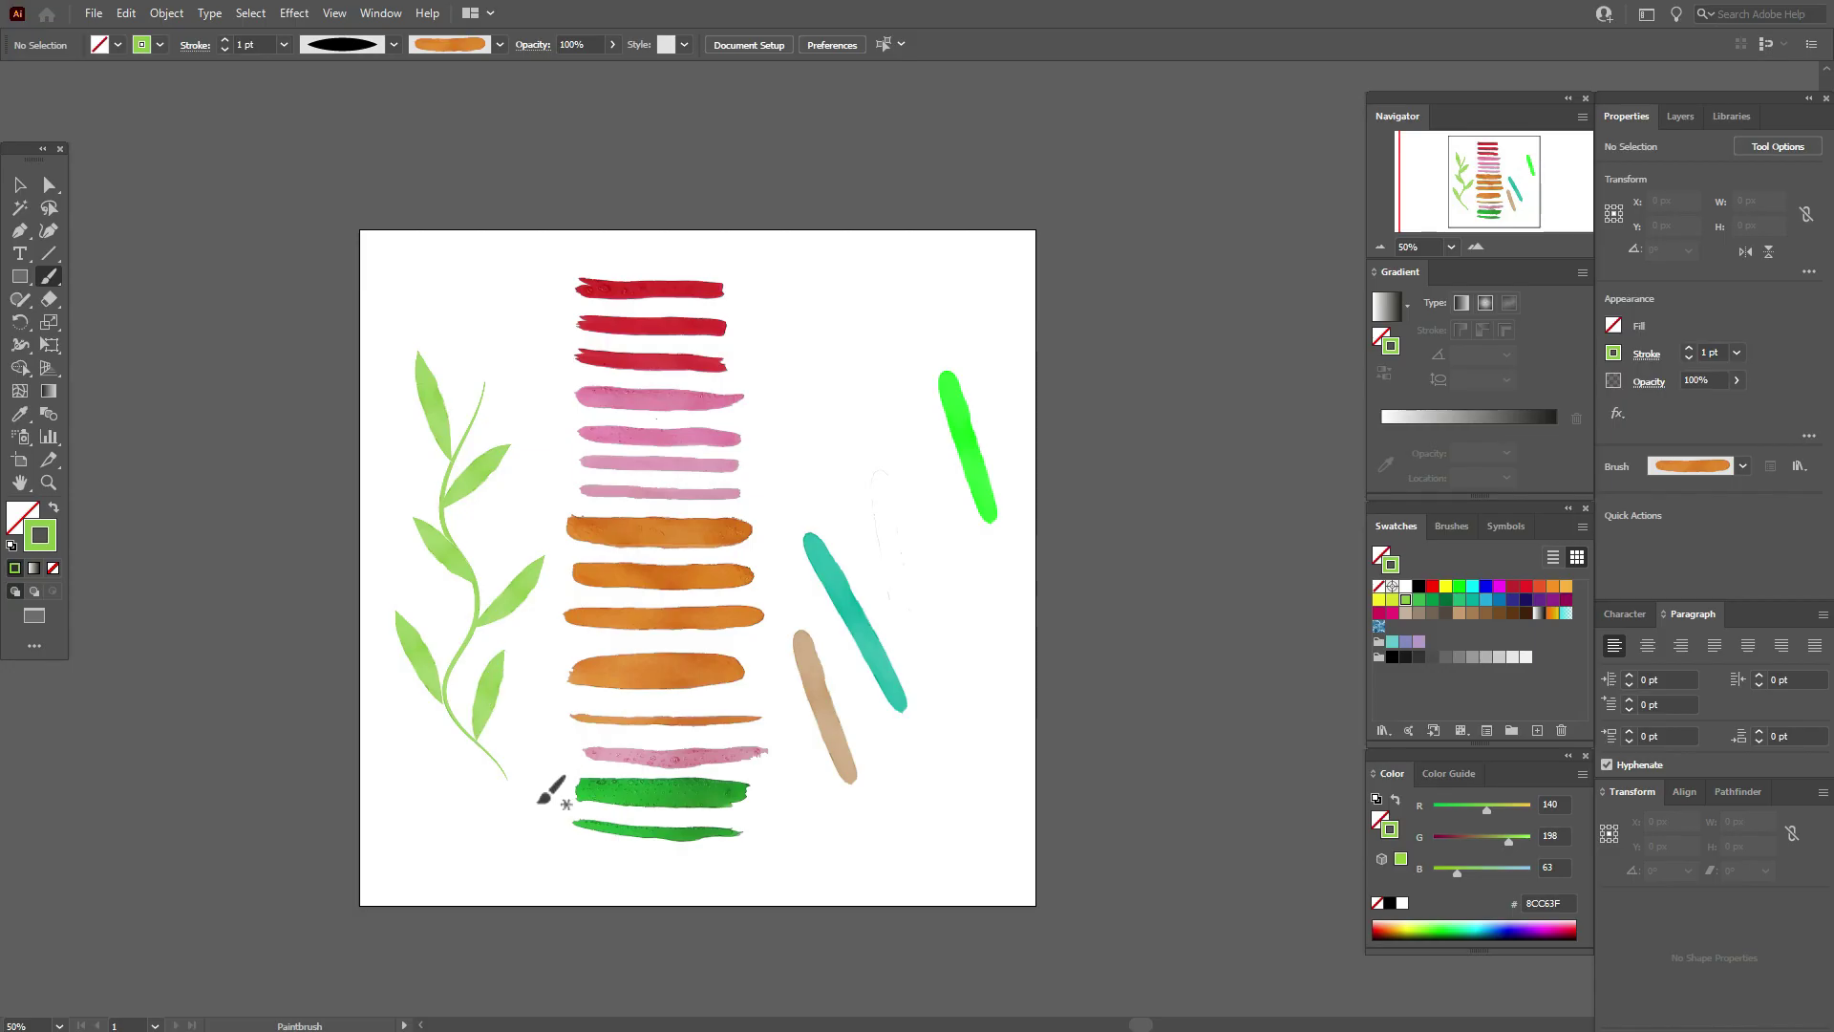
Create an Art Brush from the third pink stroke with the Tints and Shades colorization method
{"action": "left_click", "coordinate": [21, 186]}
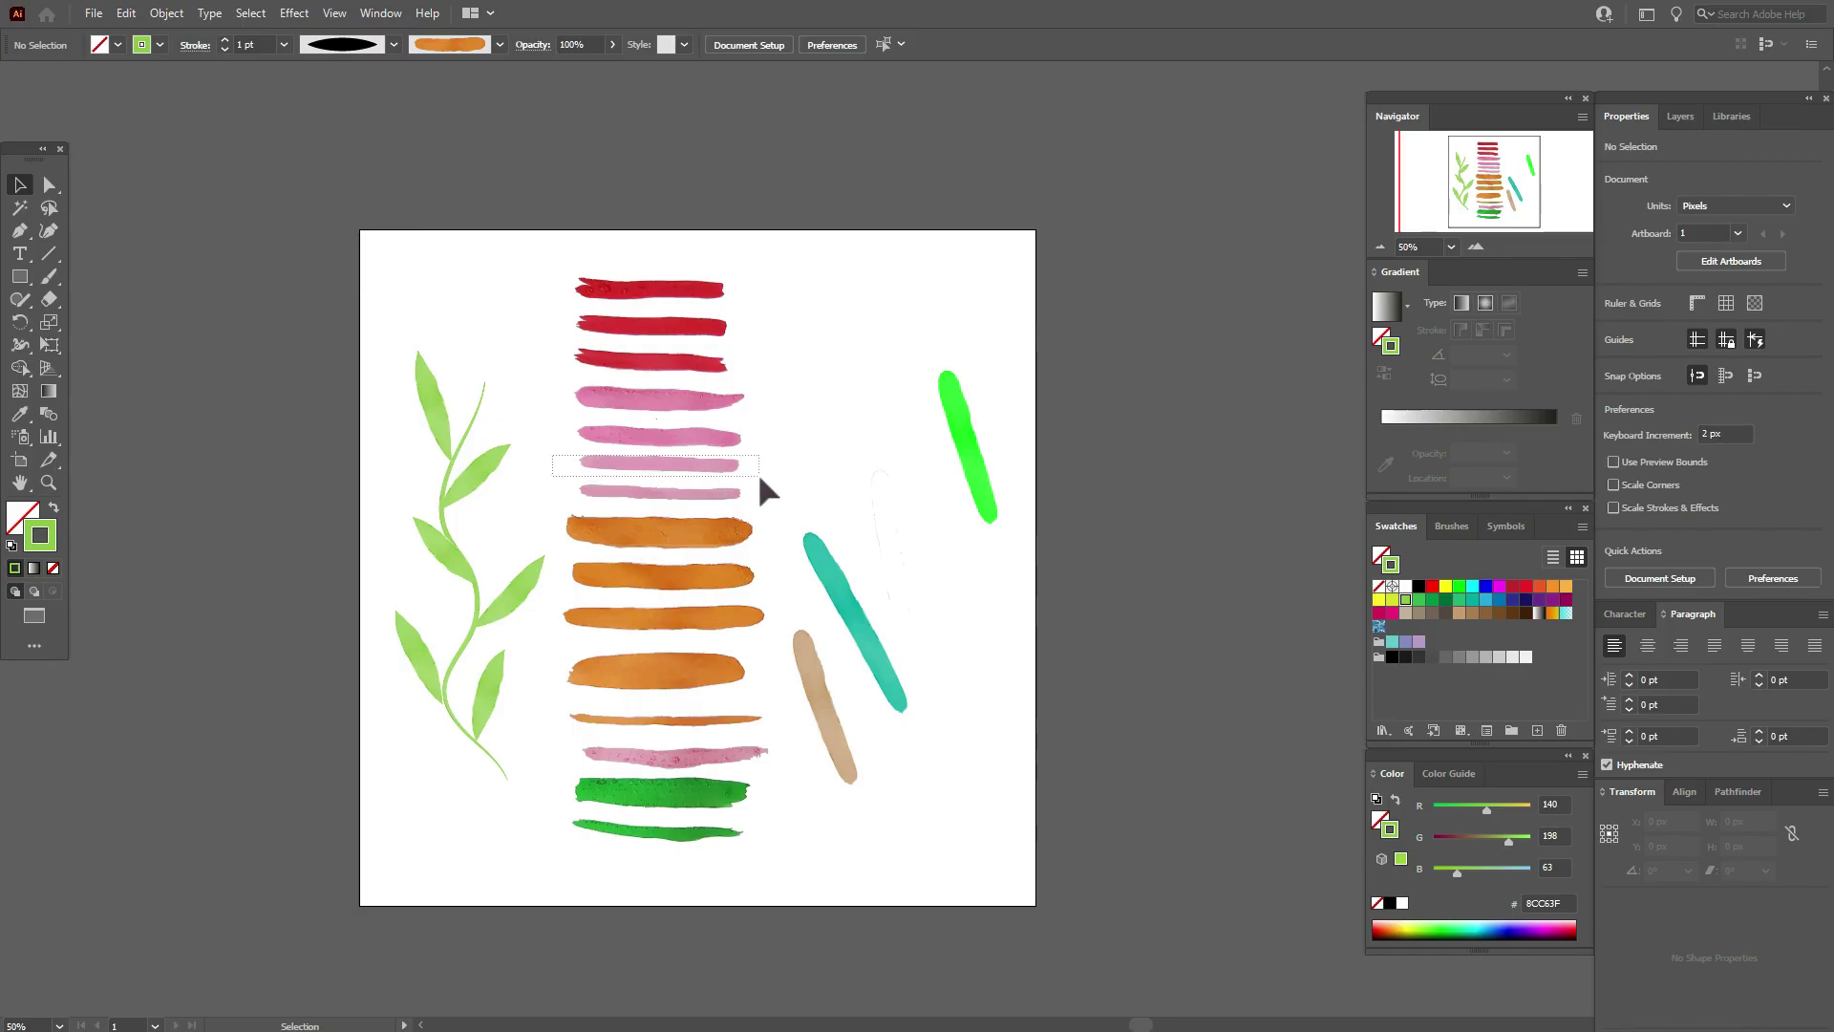
{"action": "left_click", "coordinate": [759, 472]}
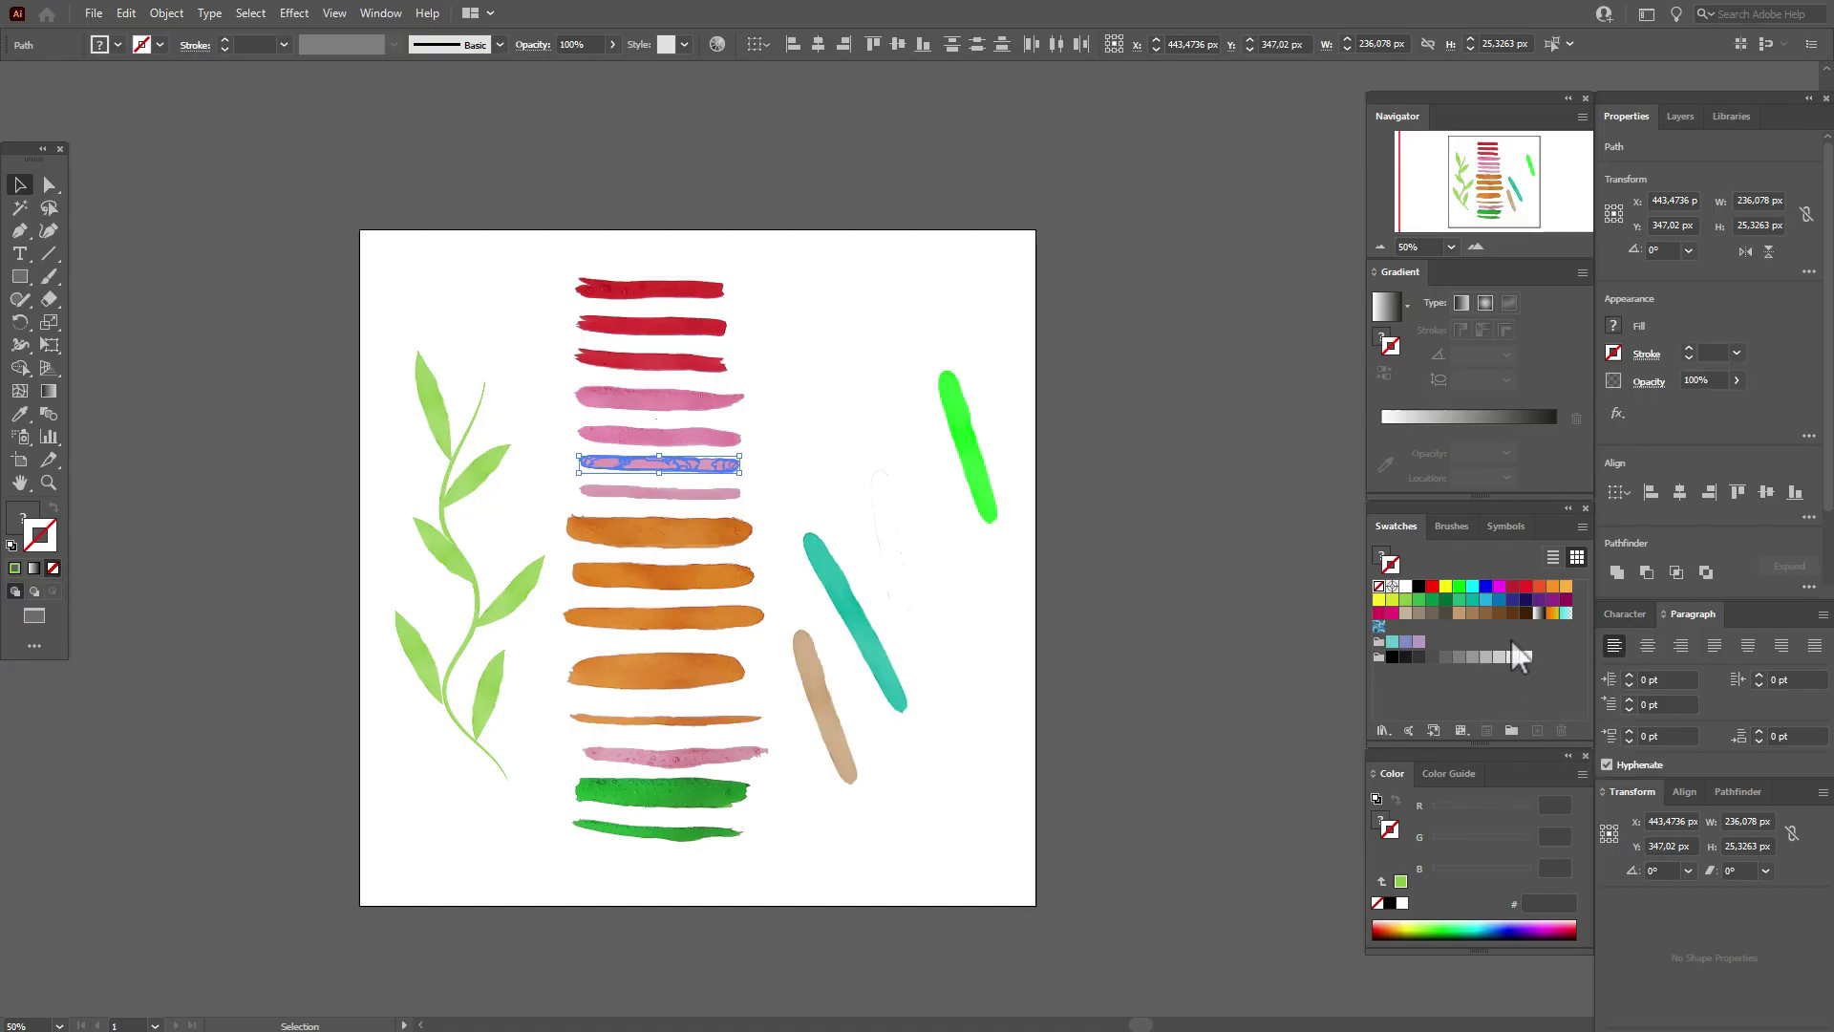
{"action": "left_click", "coordinate": [1451, 525]}
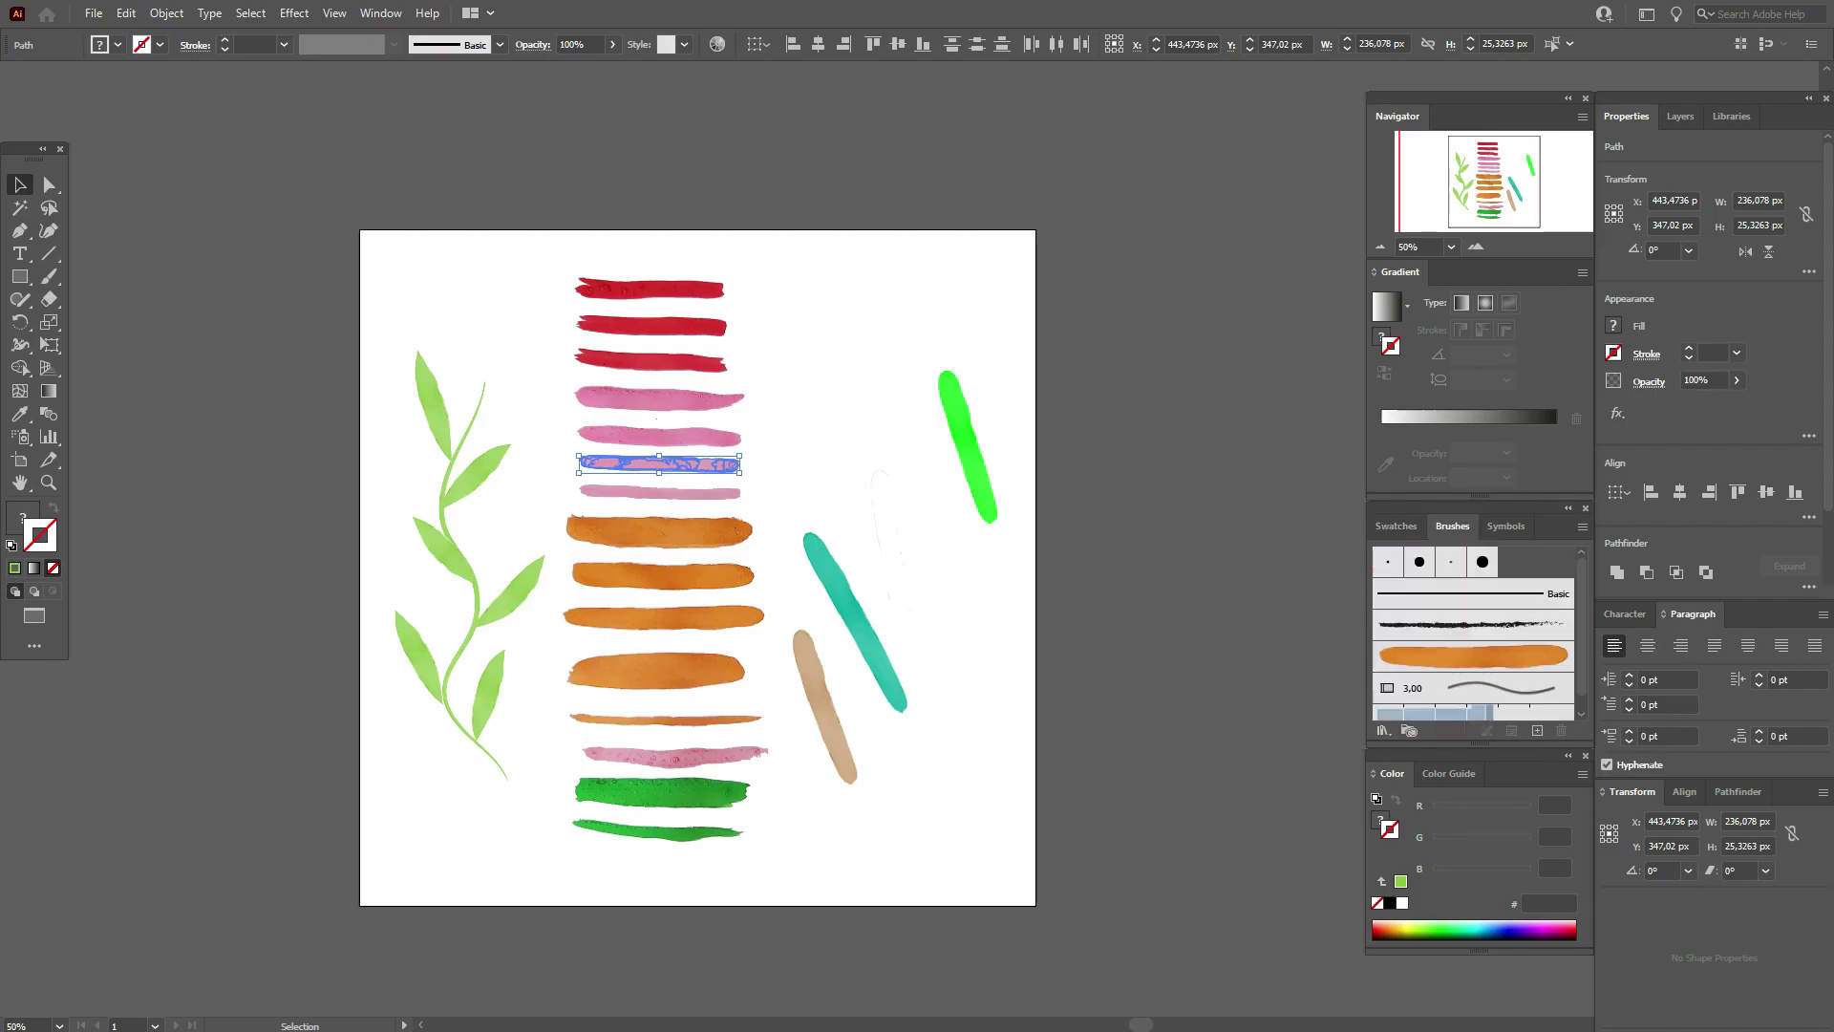
{"action": "left_click", "coordinate": [1537, 731]}
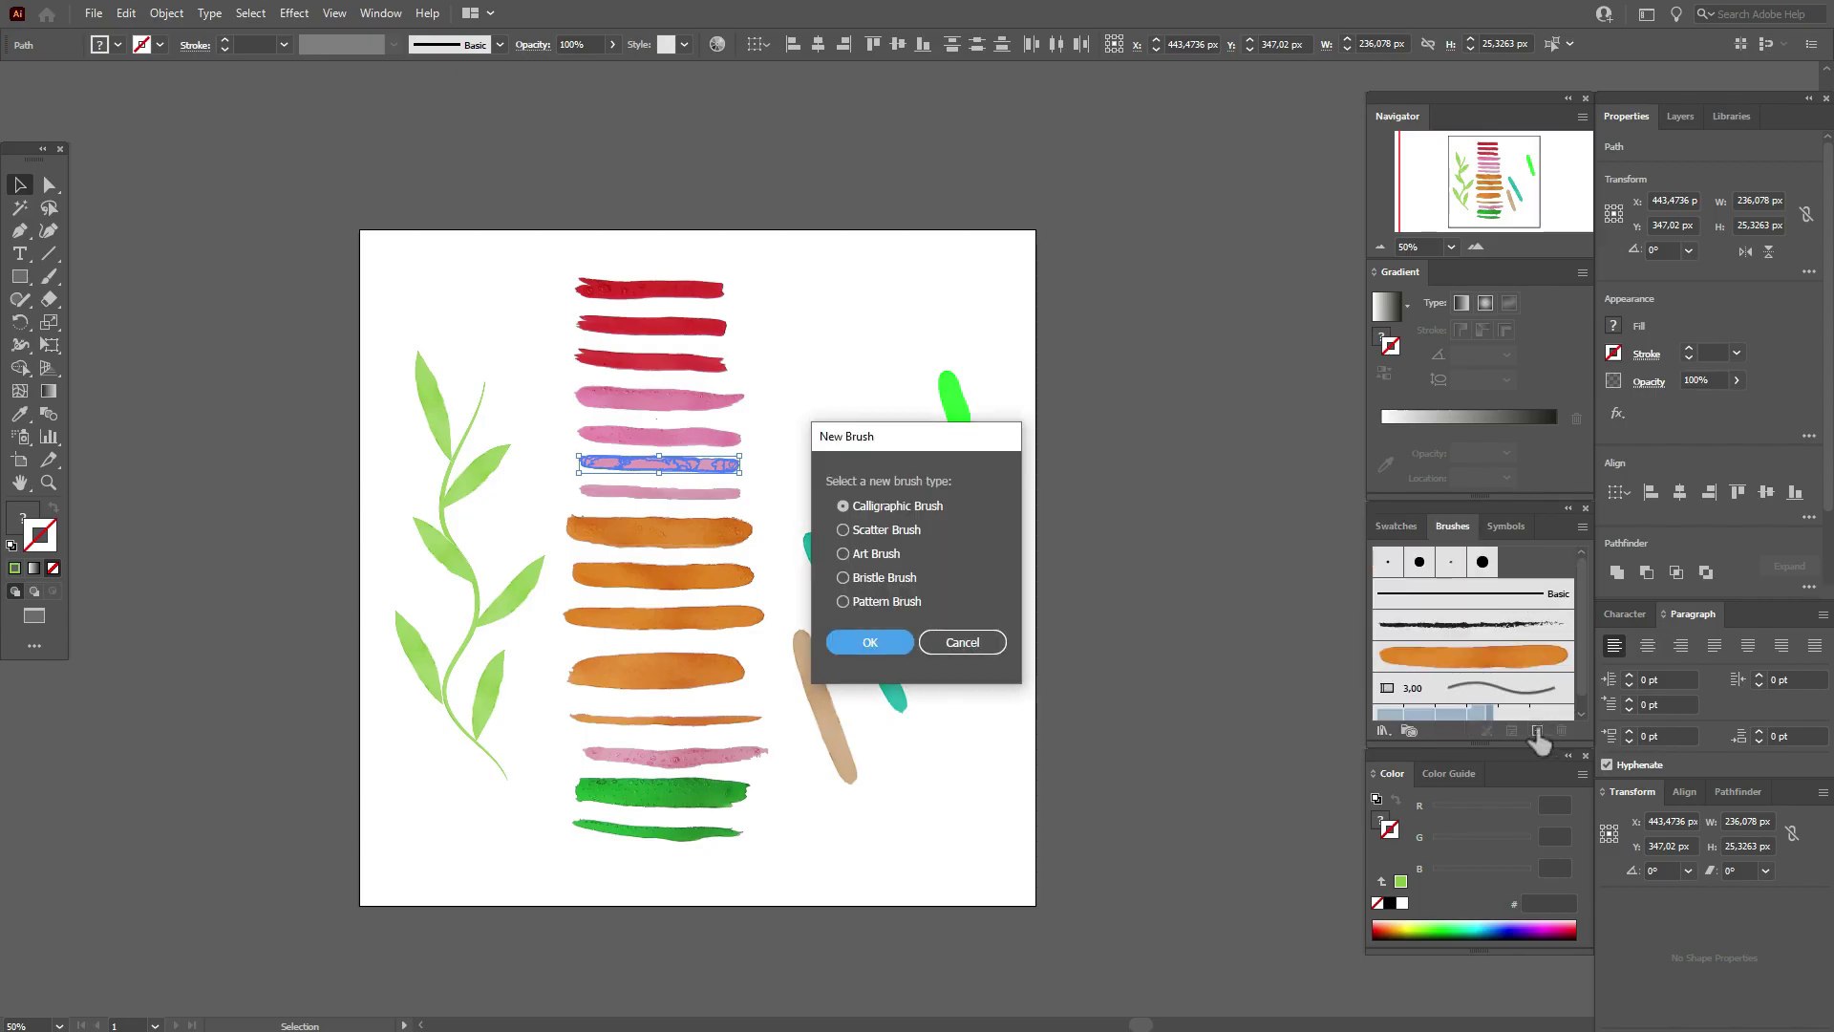
{"action": "left_click", "coordinate": [900, 553]}
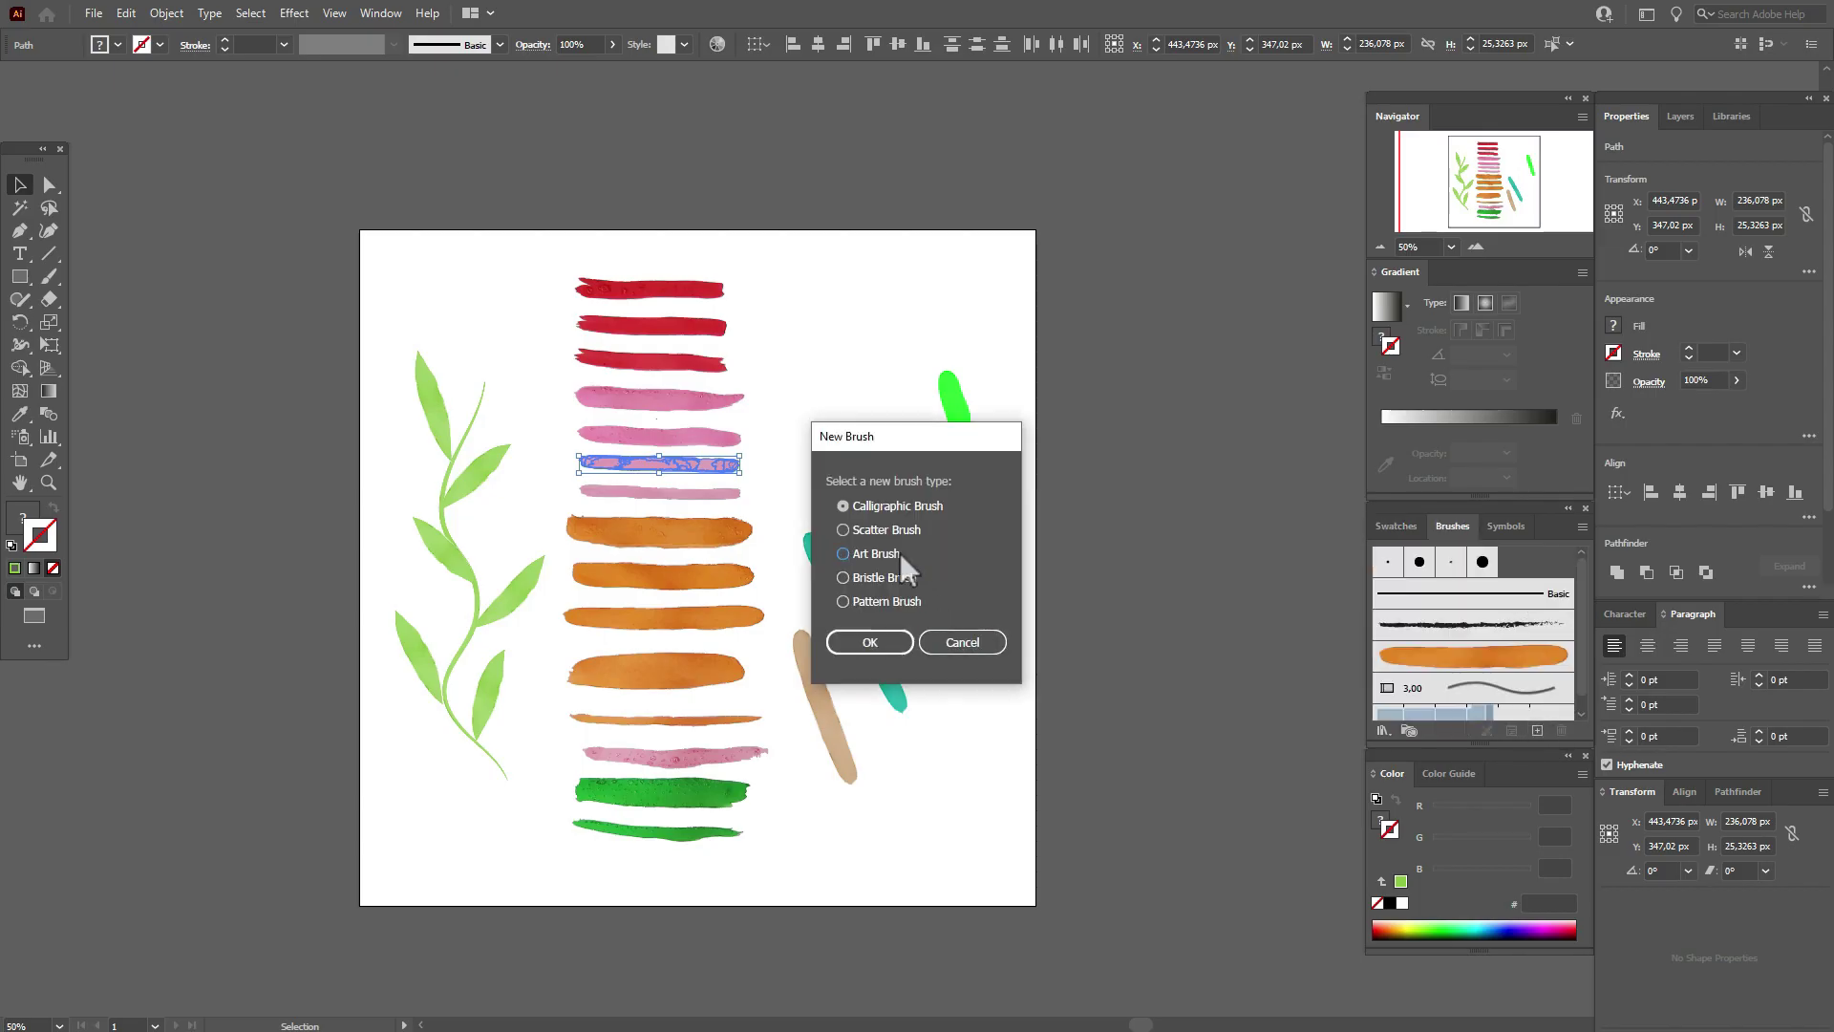
{"action": "left_click", "coordinate": [883, 649]}
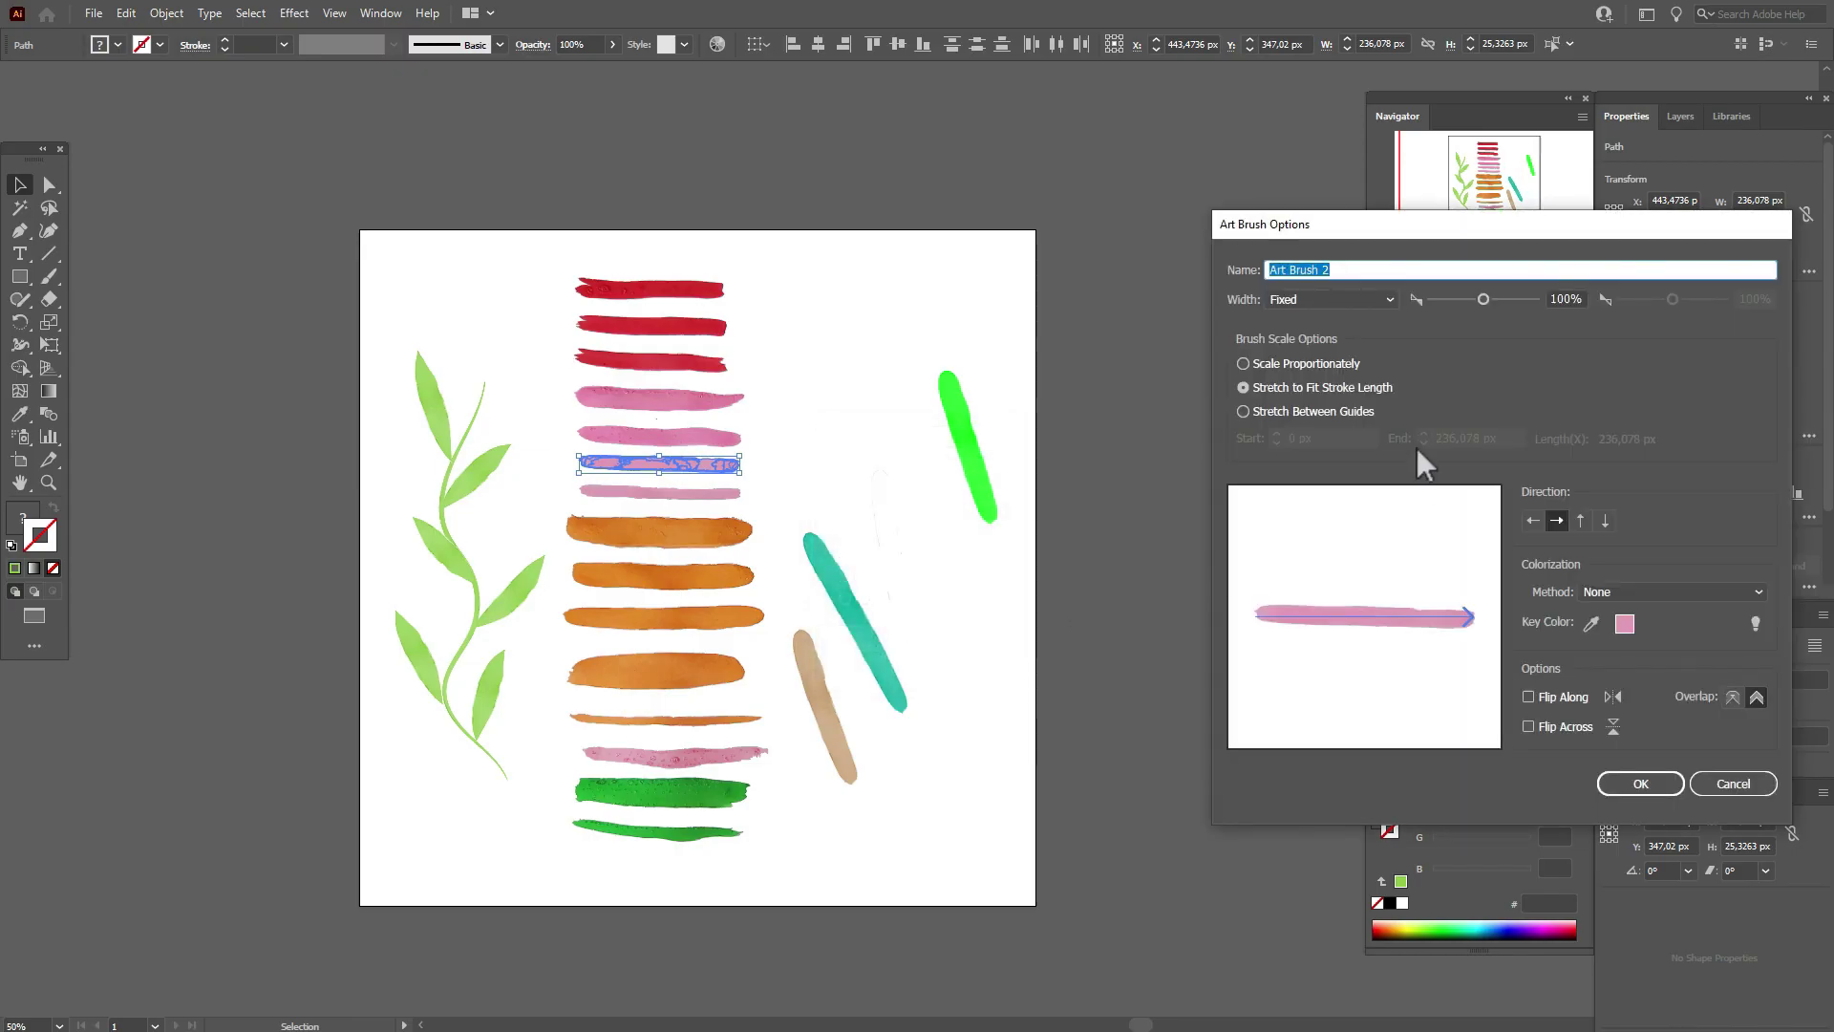
{"action": "left_click", "coordinate": [1661, 591]}
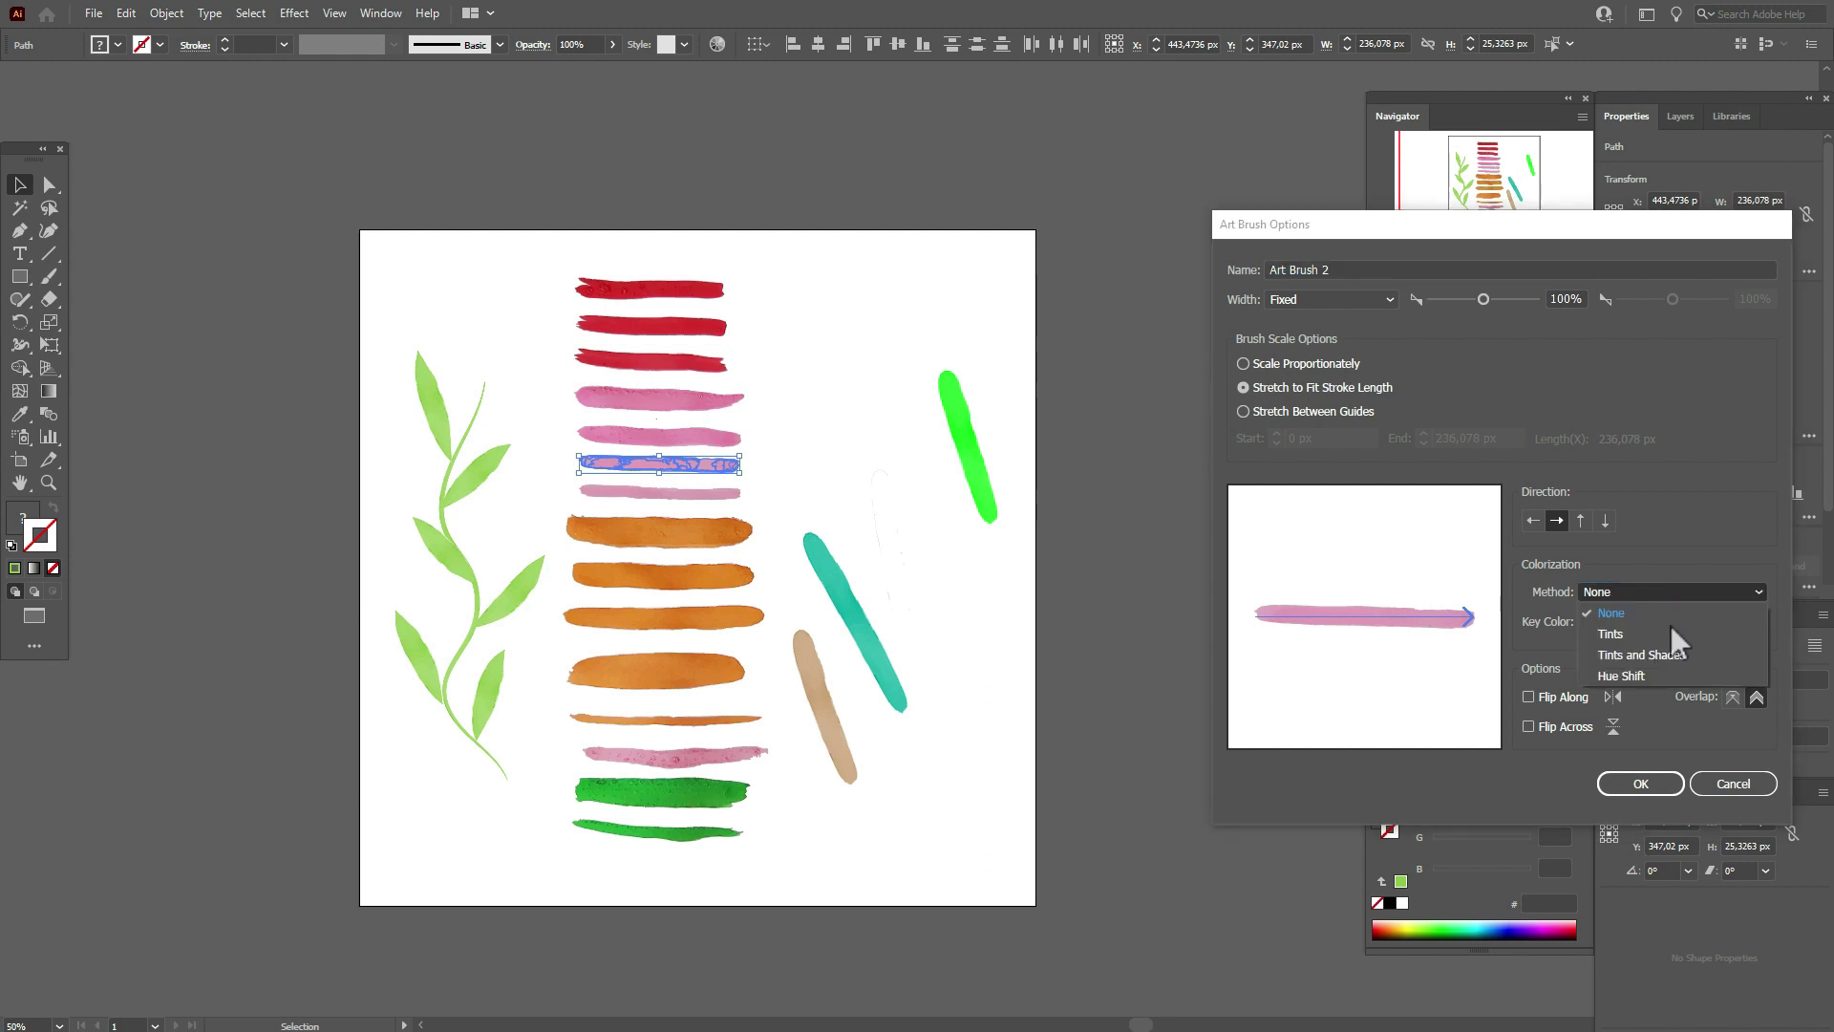
{"action": "left_click", "coordinate": [1670, 656]}
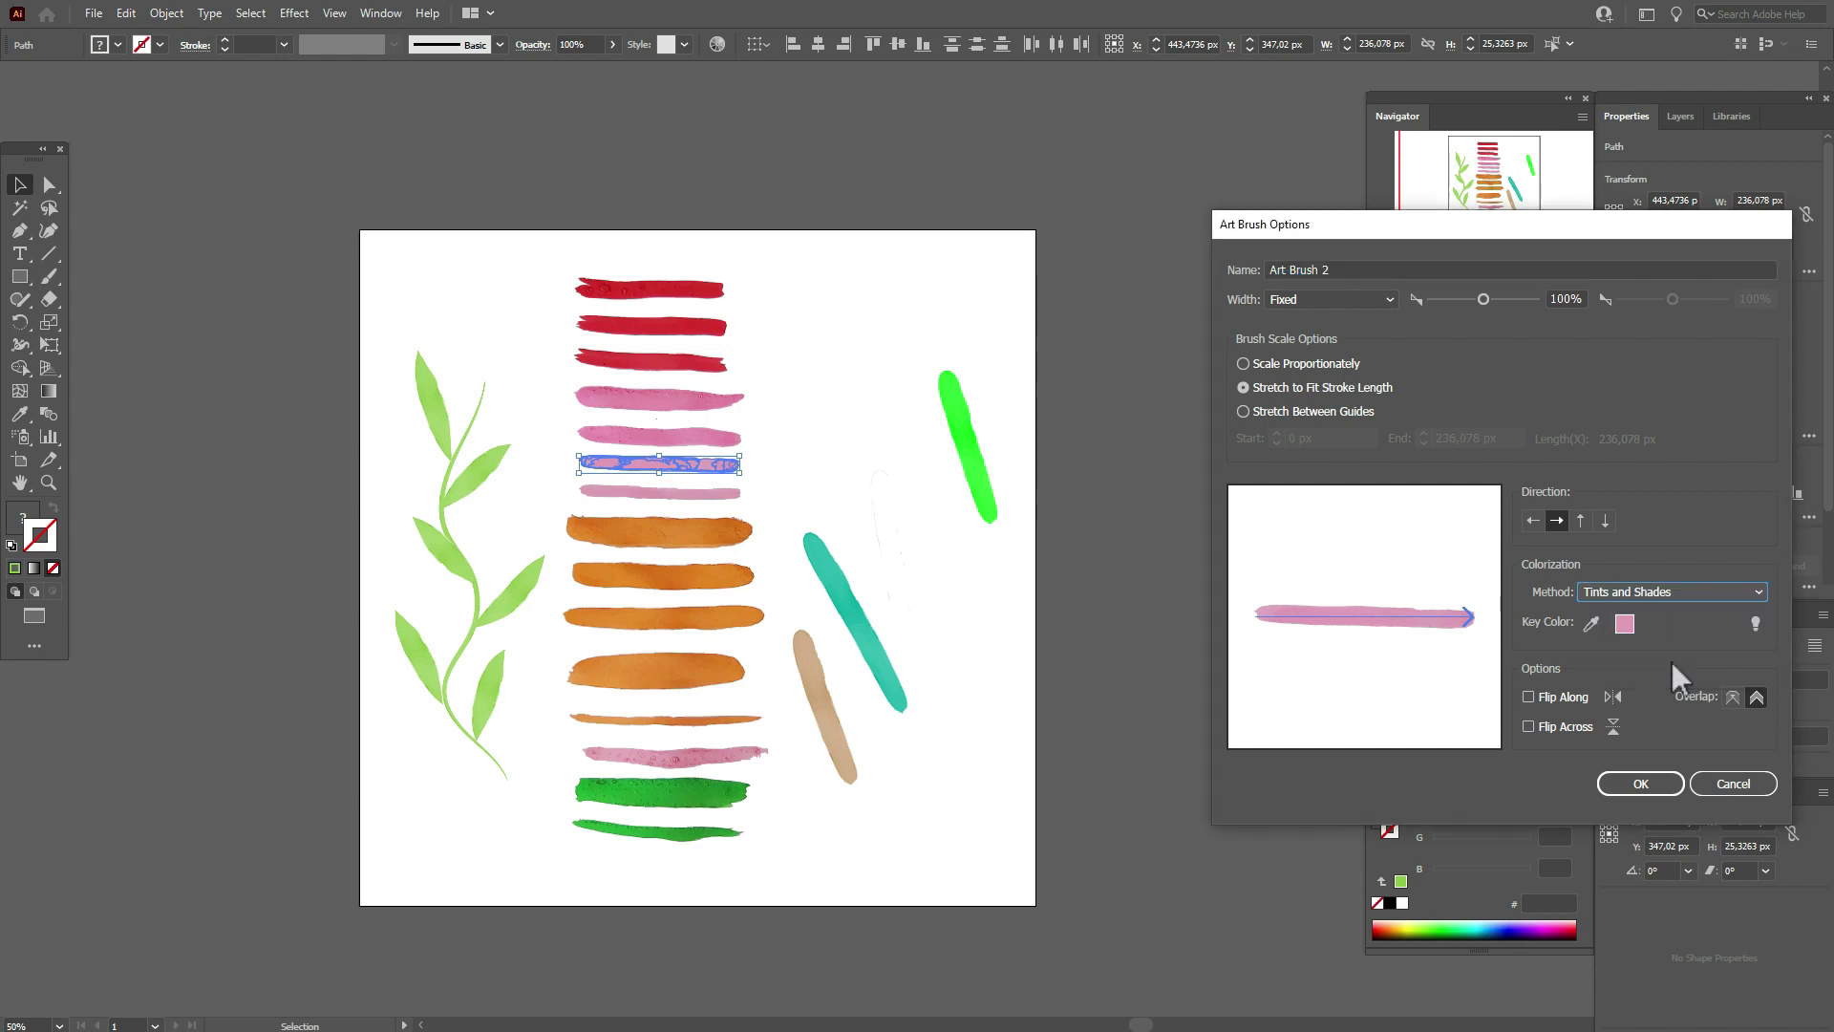
{"action": "left_click", "coordinate": [1641, 783]}
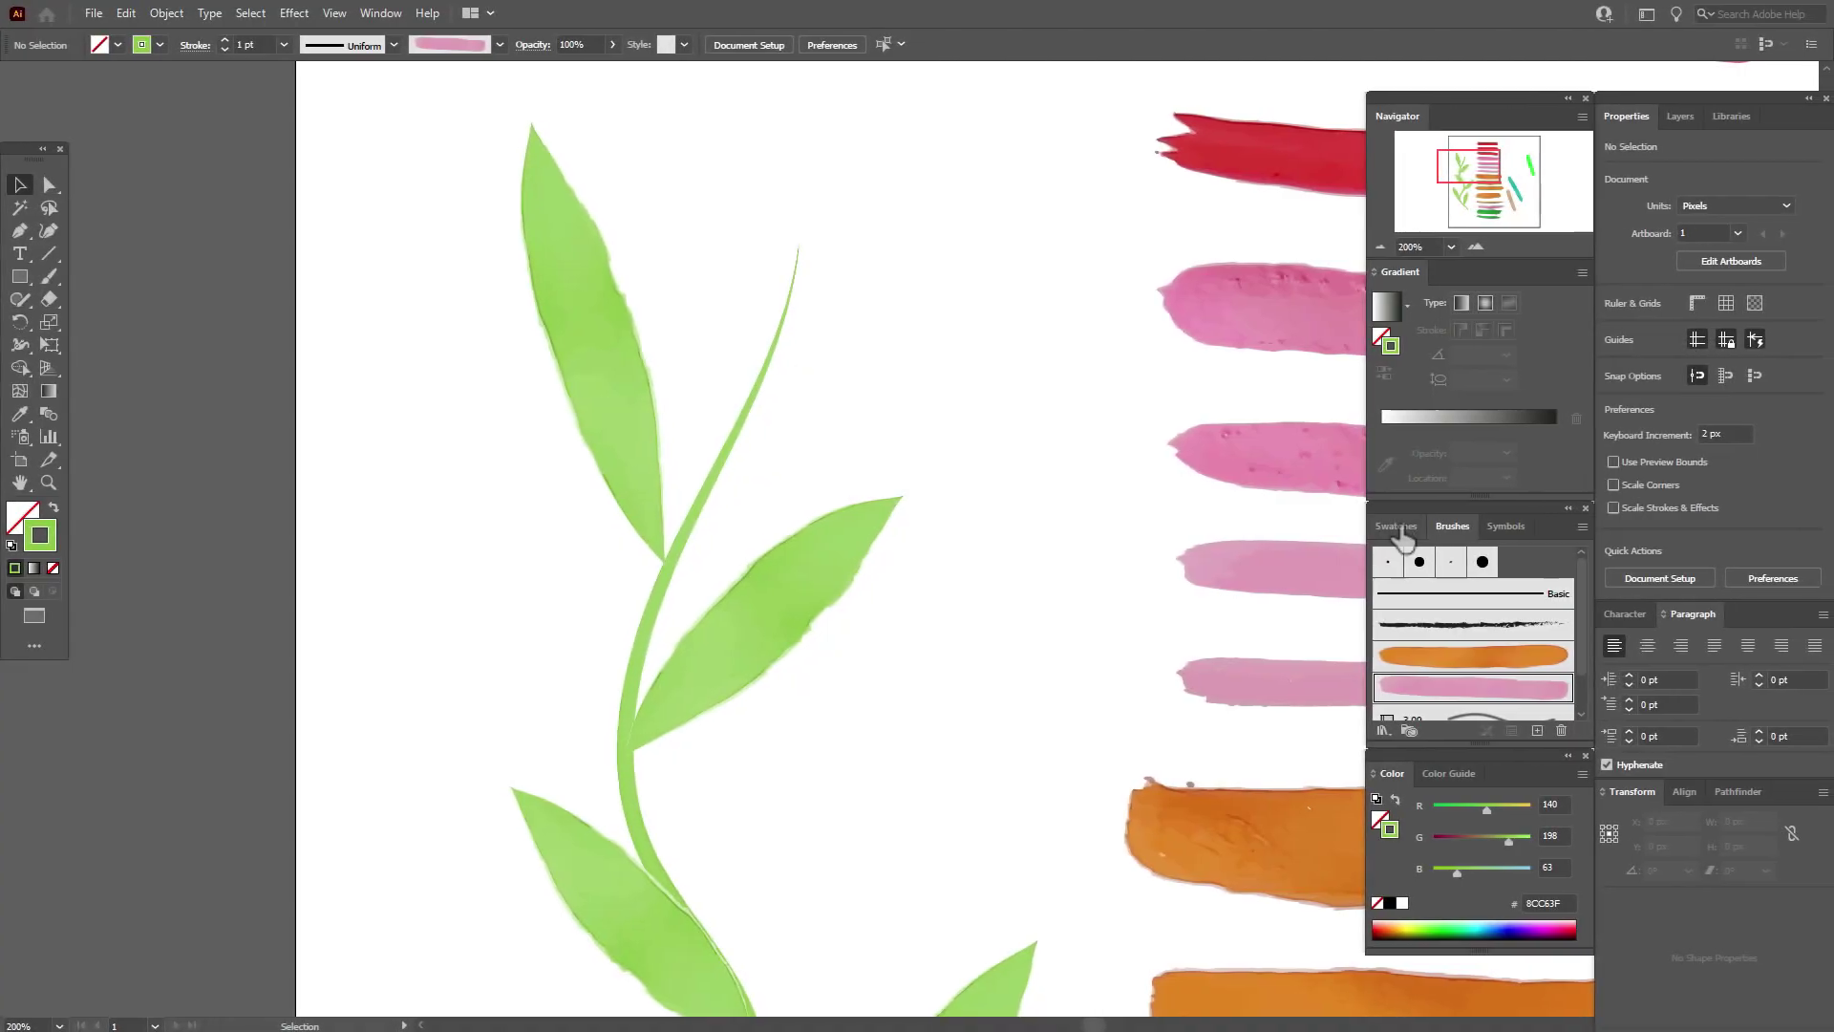
Open the VisiBone2 swatch library, enlarge its color grid, and place it next to the tools
{"action": "left_click", "coordinate": [1493, 525]}
{"action": "left_click", "coordinate": [1582, 526]}
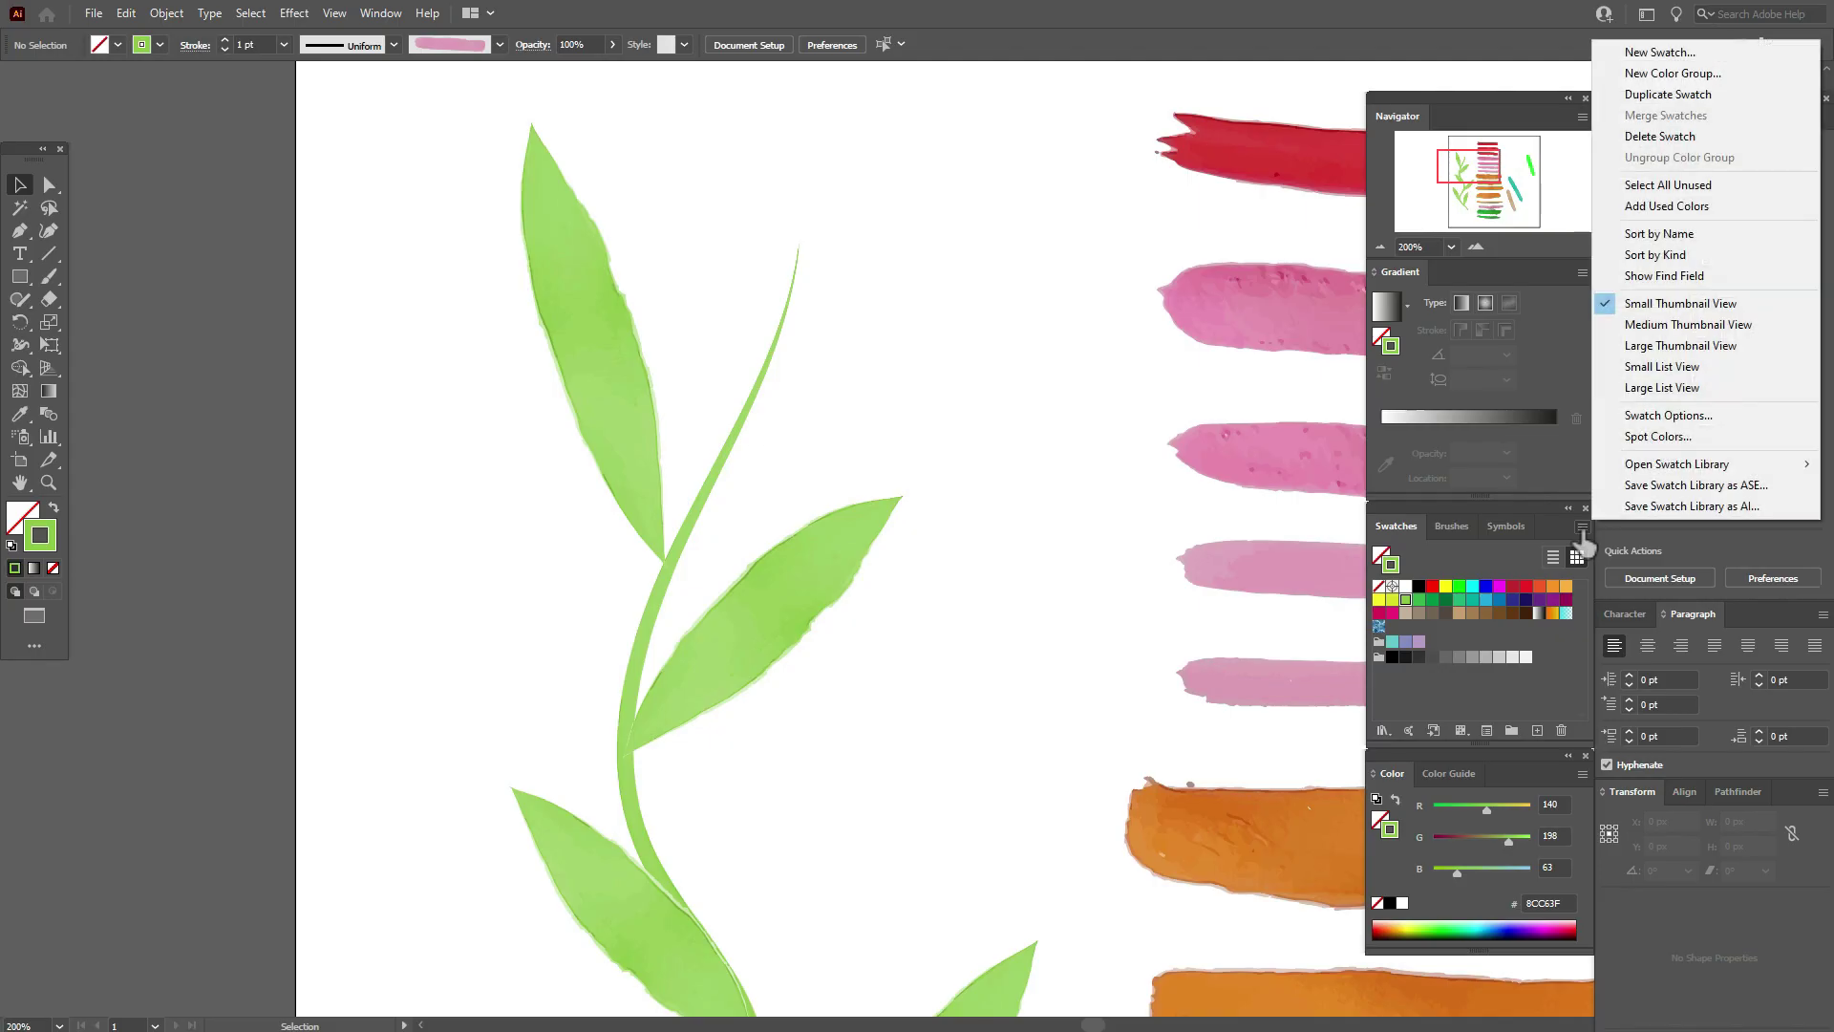
{"action": "mouse_move", "coordinate": [1641, 468]}
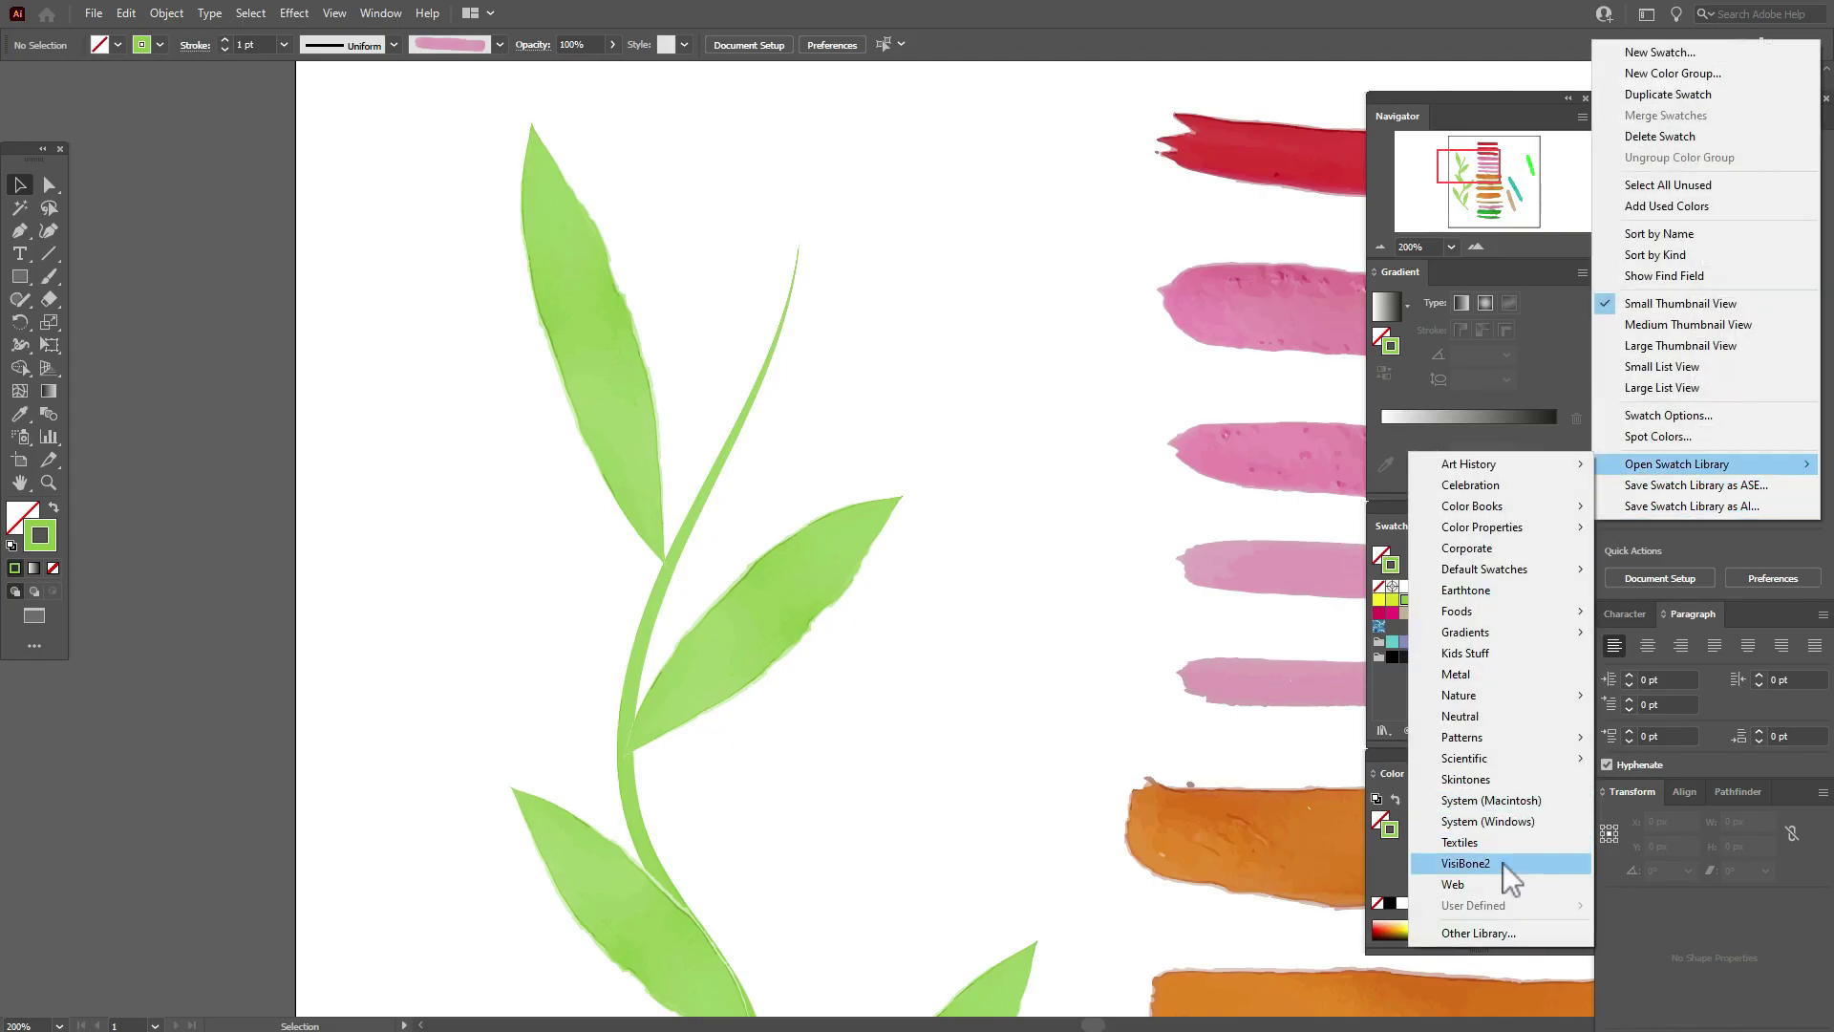
{"action": "left_click", "coordinate": [1500, 864]}
{"action": "left_click_drag", "start_coordinate": [984, 449], "coordinate": [362, 241]}
{"action": "left_click_drag", "start_coordinate": [303, 388], "coordinate": [302, 552]}
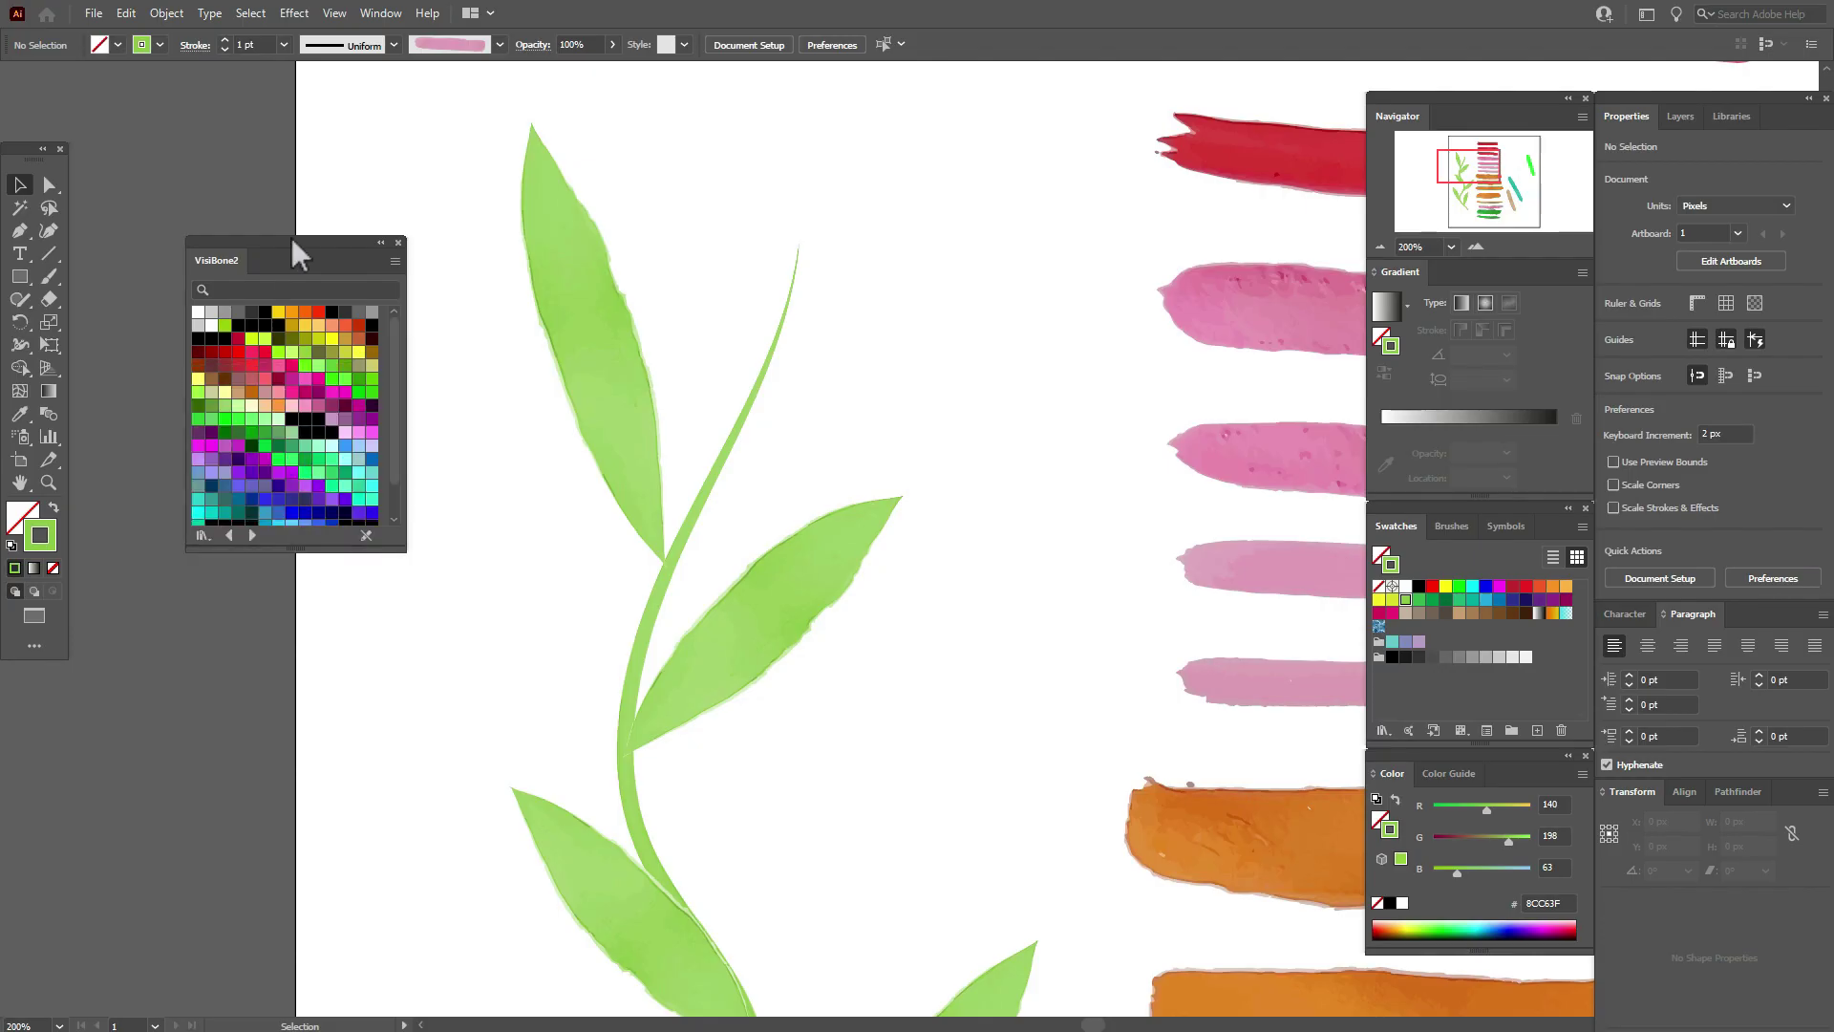
{"action": "left_click_drag", "start_coordinate": [290, 238], "coordinate": [207, 203]}
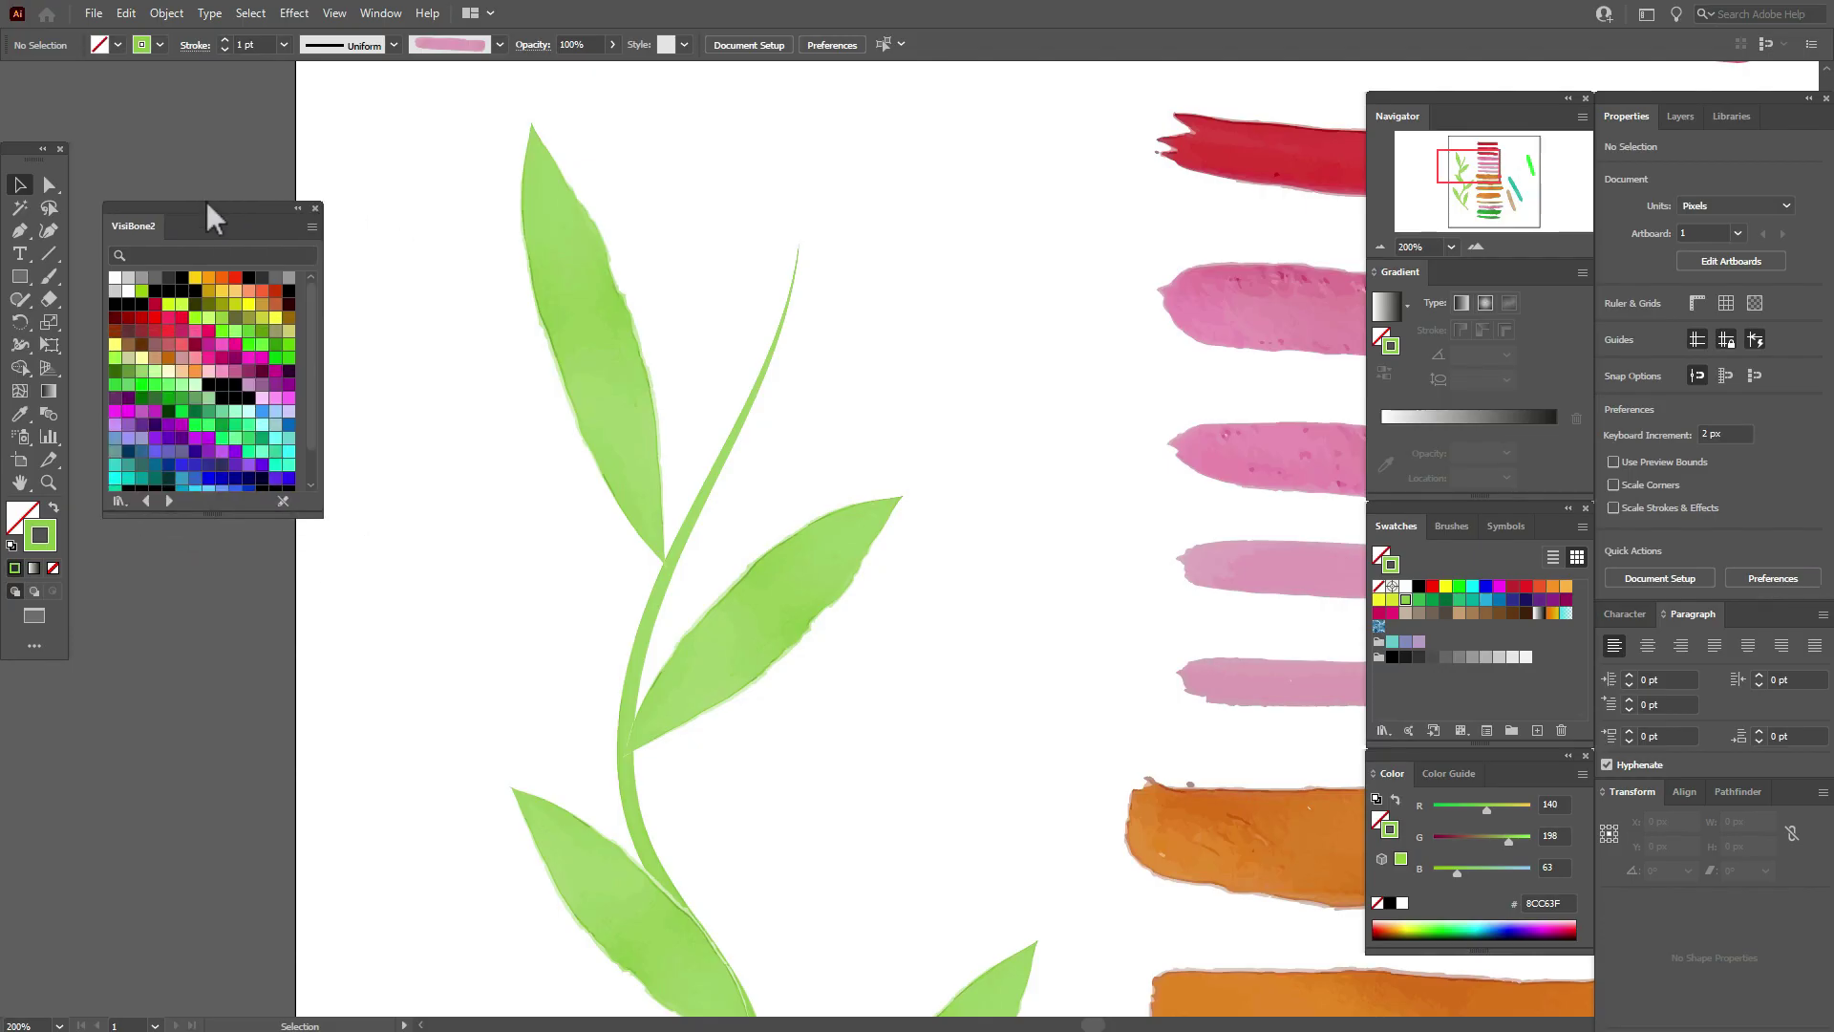
Paint a short diagonal stroke across the upper stem with the new pink art brush, using stroke color FF9999
{"action": "left_click", "coordinate": [193, 355]}
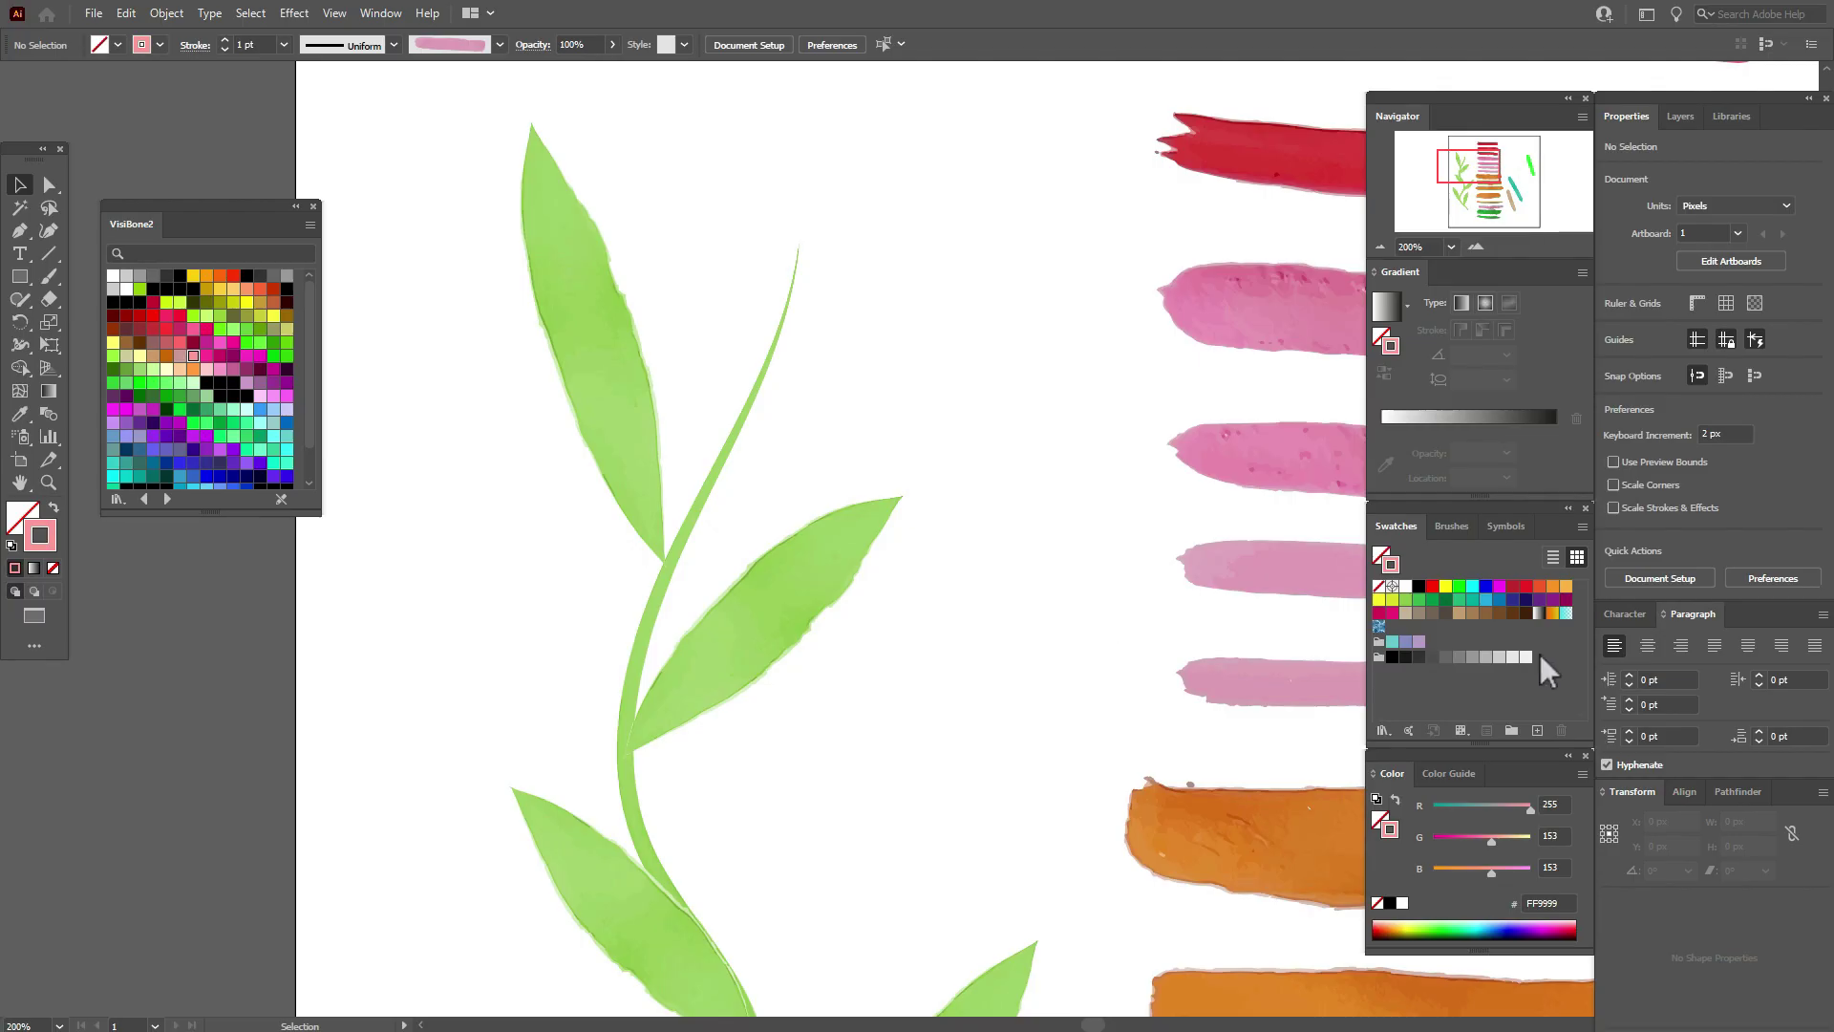
{"action": "left_click", "coordinate": [1451, 526]}
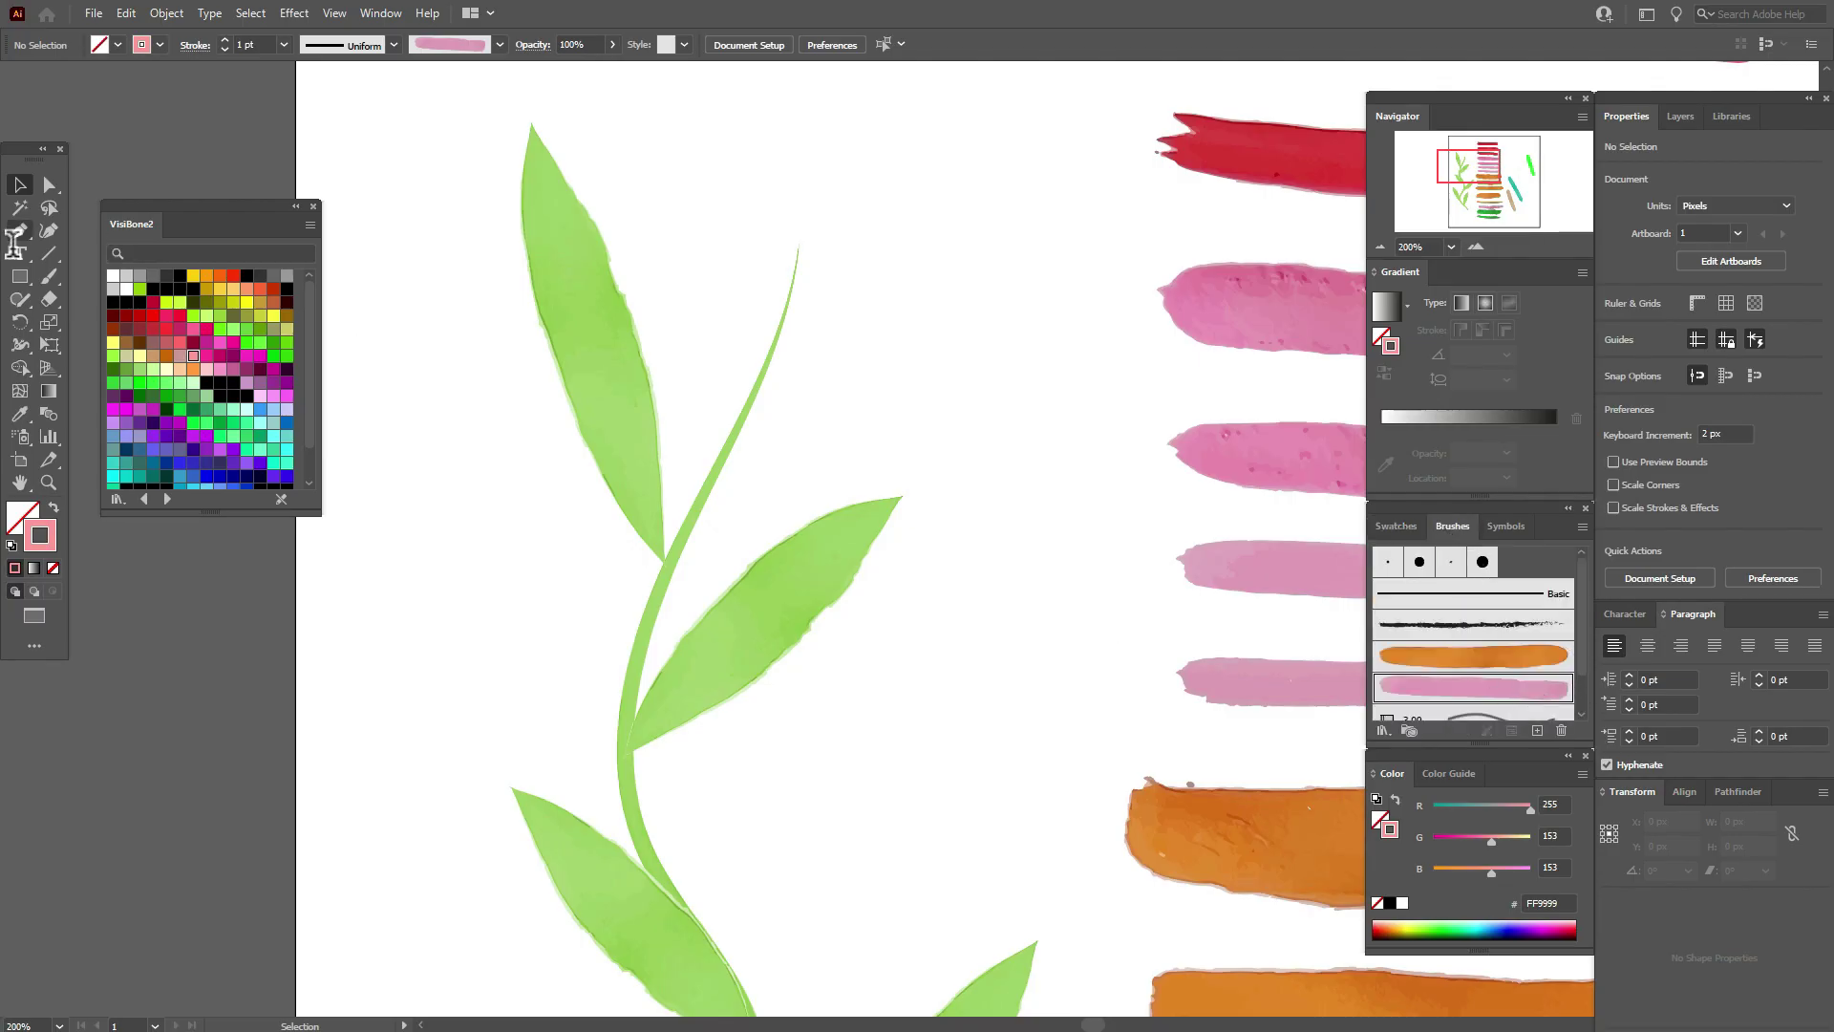
{"action": "left_click", "coordinate": [48, 276]}
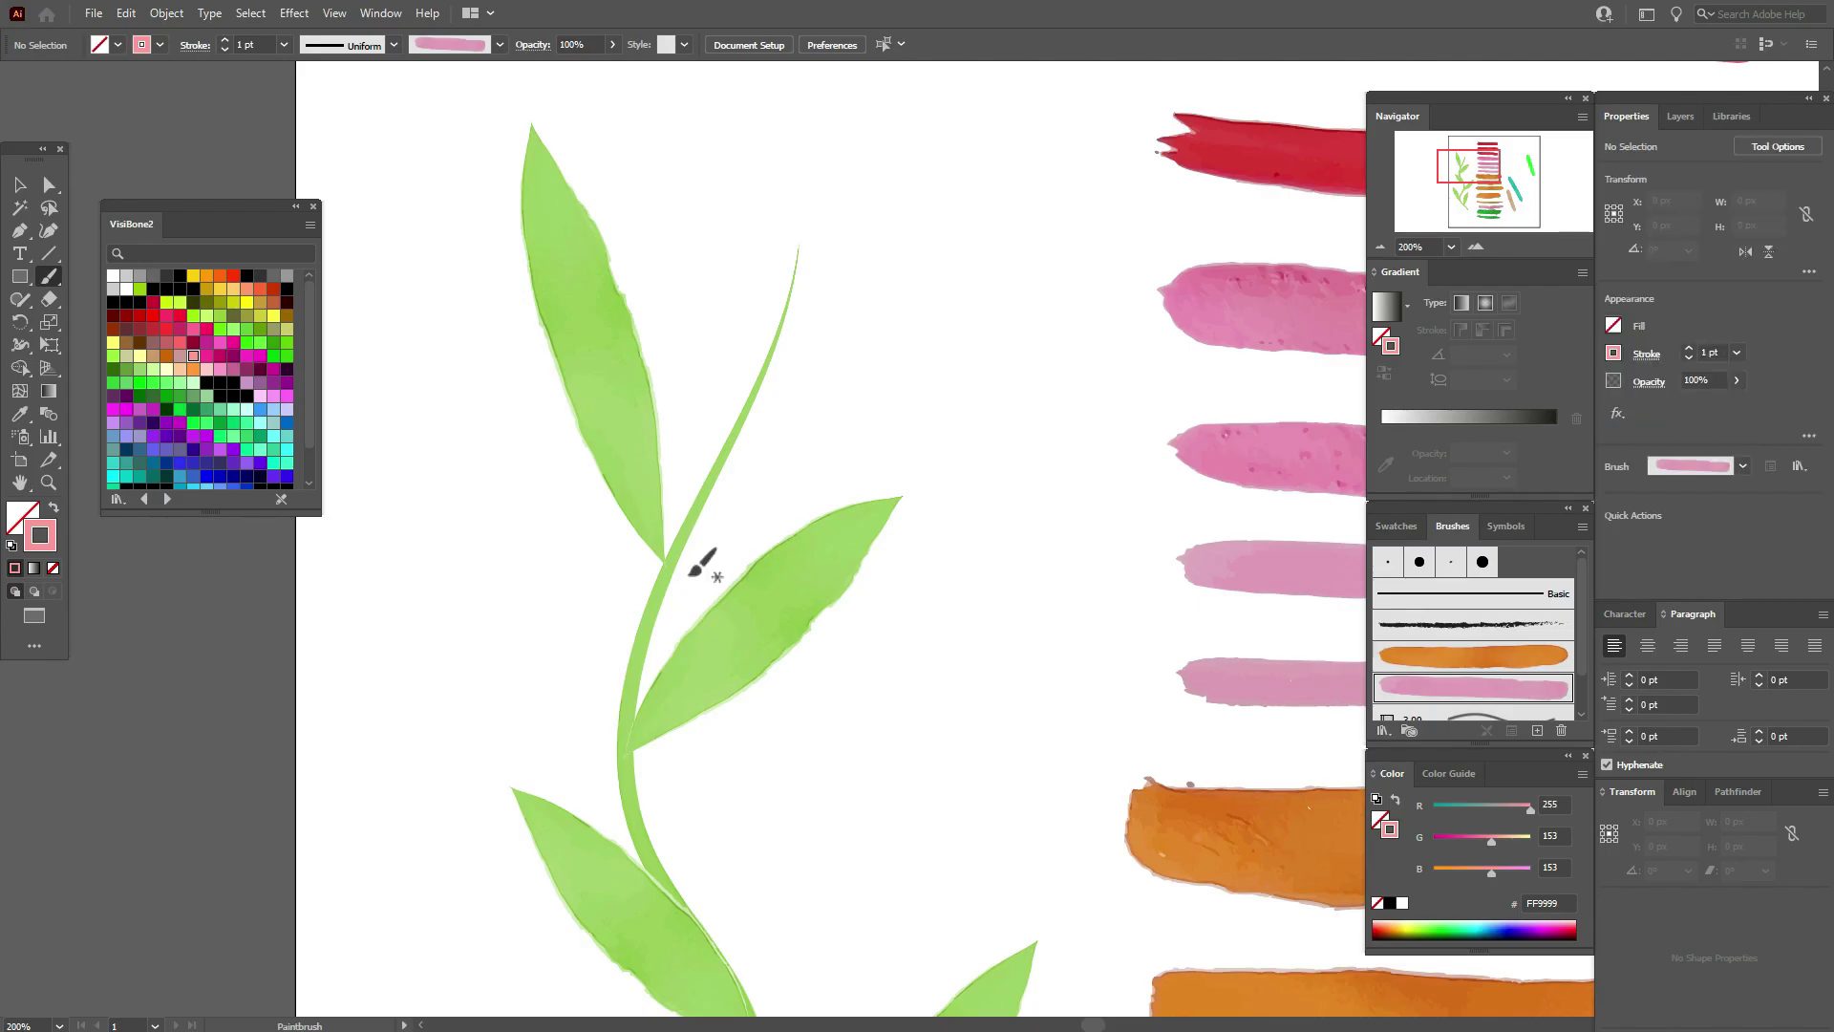
{"action": "left_click_drag", "start_coordinate": [669, 573], "coordinate": [785, 480]}
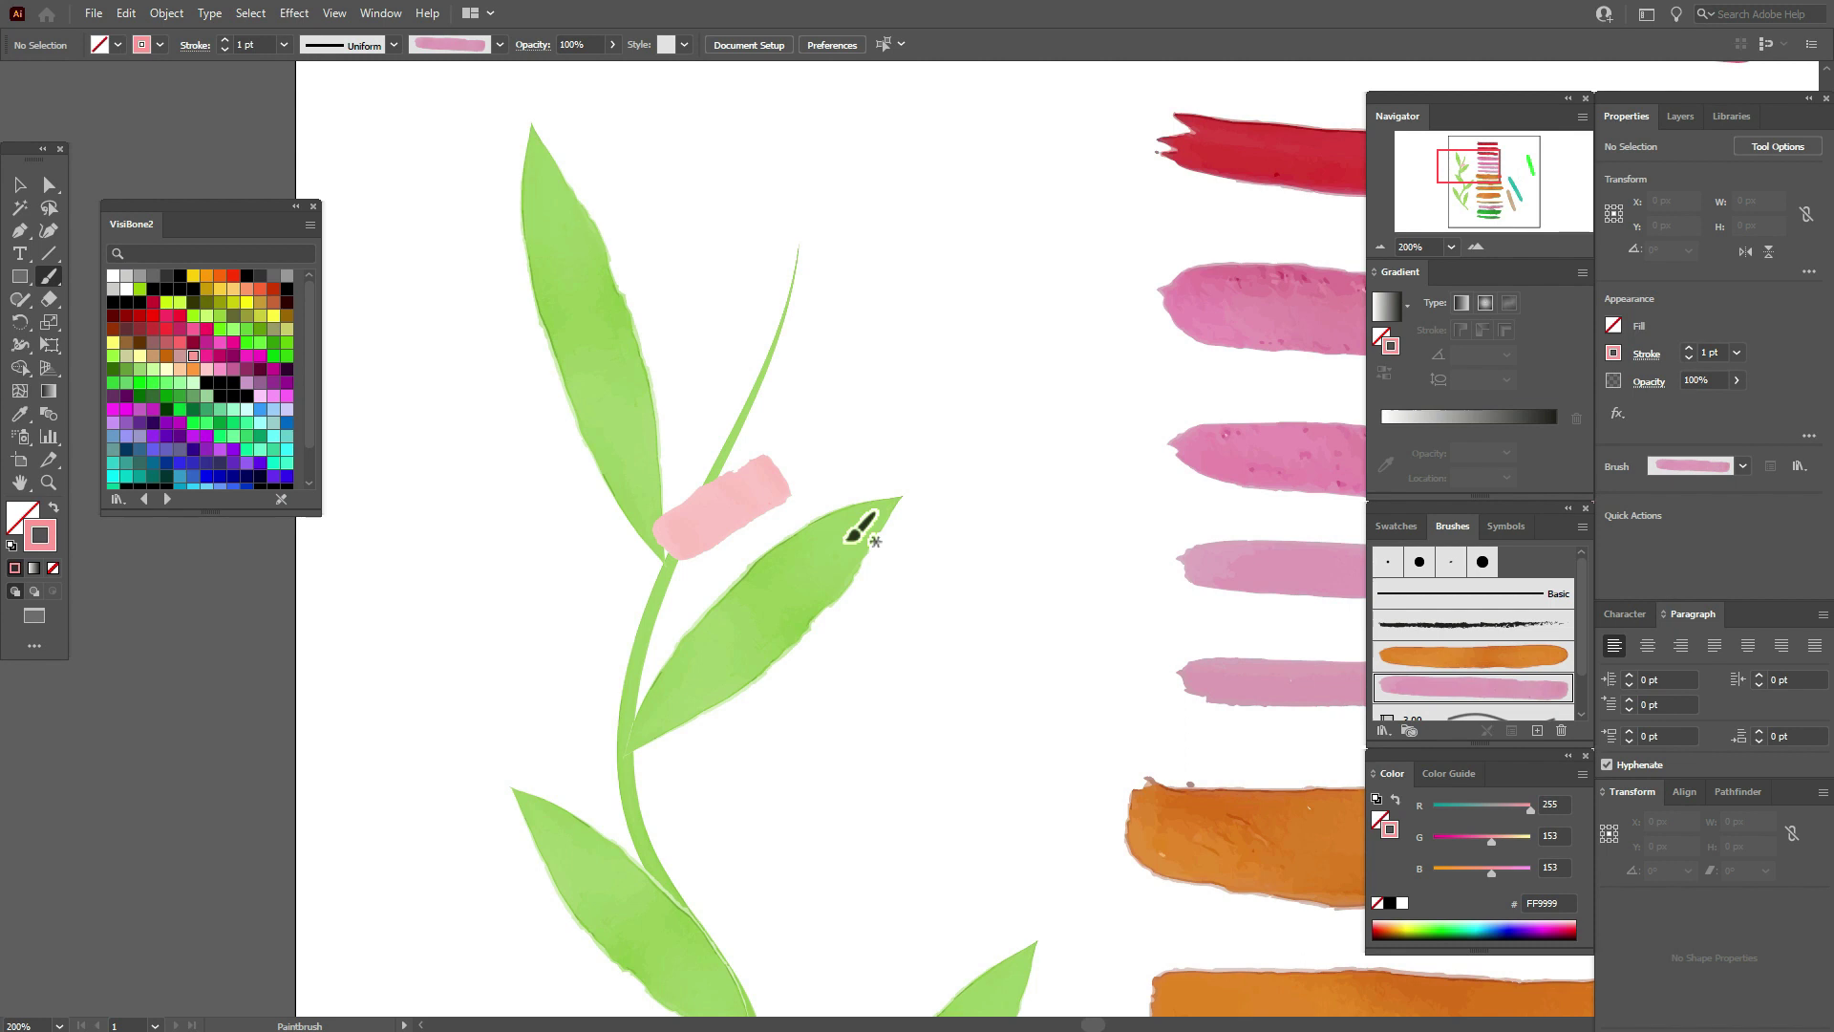
Undo the diagonal pink stroke and set the stroke's width profile to the ellipse shape tapered at both ends
{"action": "key", "text": "ctrl+z"}
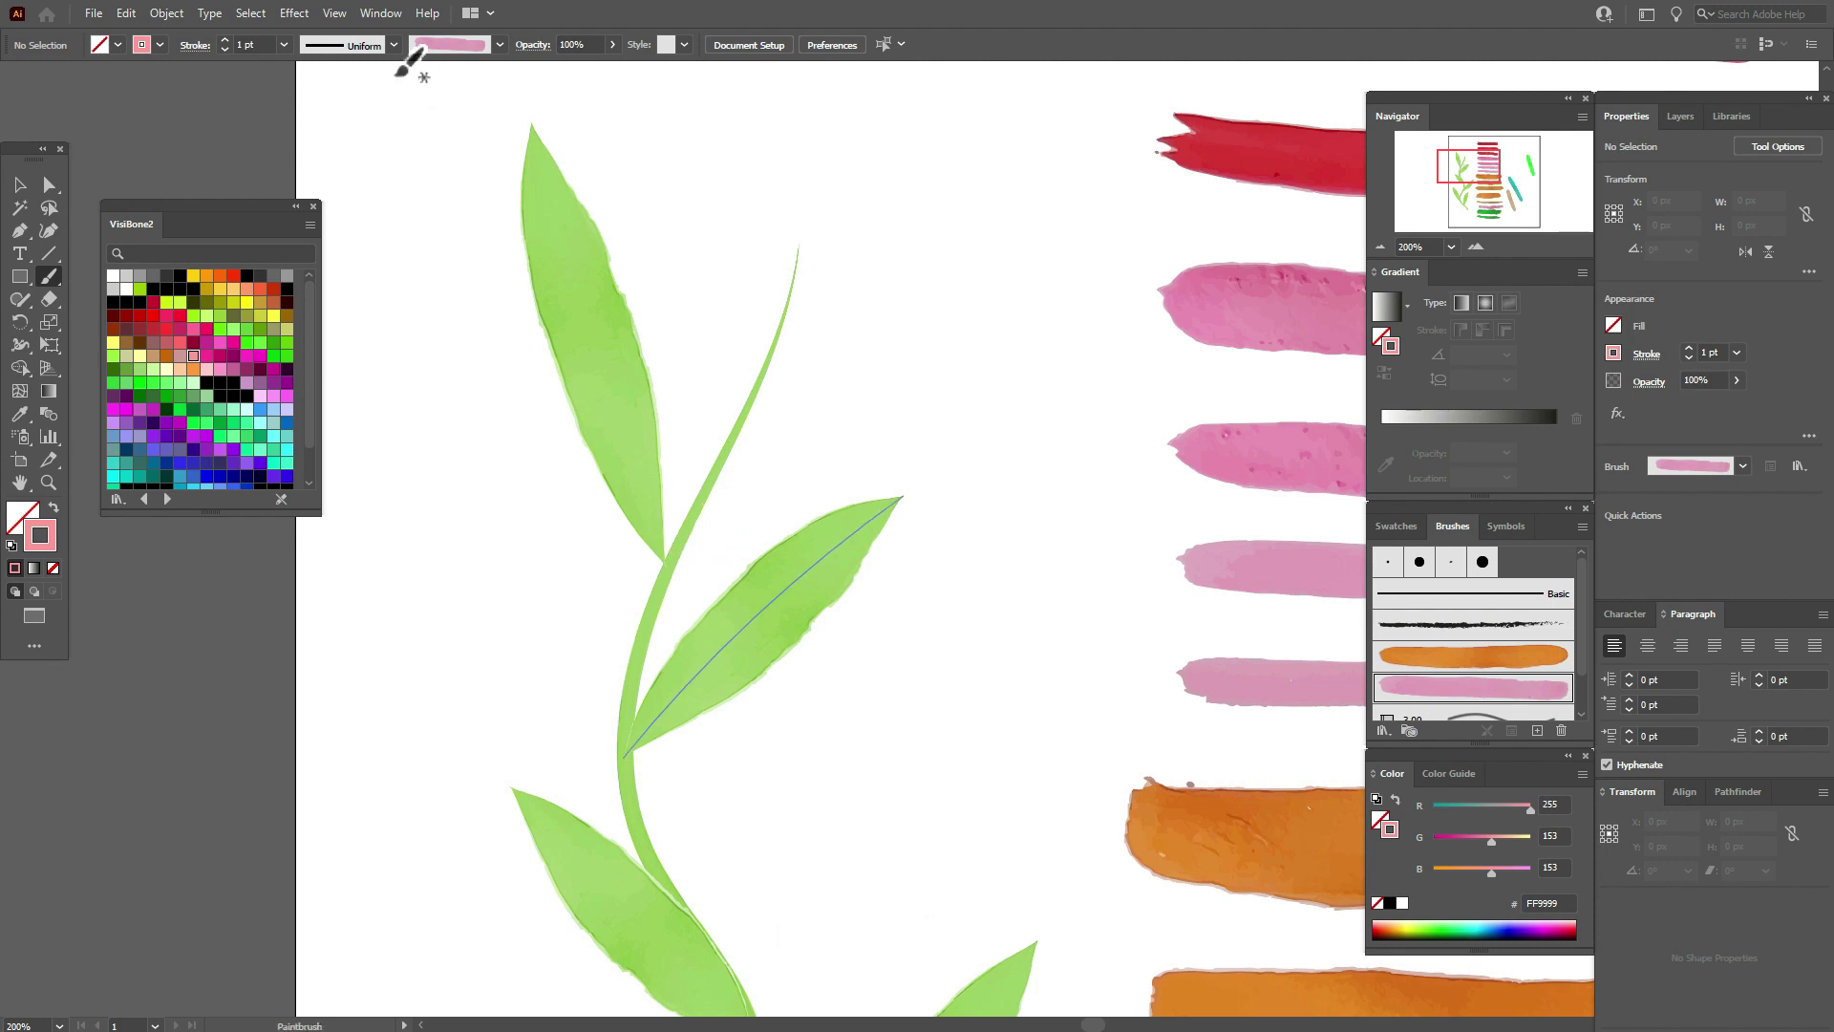
{"action": "left_click", "coordinate": [393, 45]}
{"action": "left_click", "coordinate": [363, 105]}
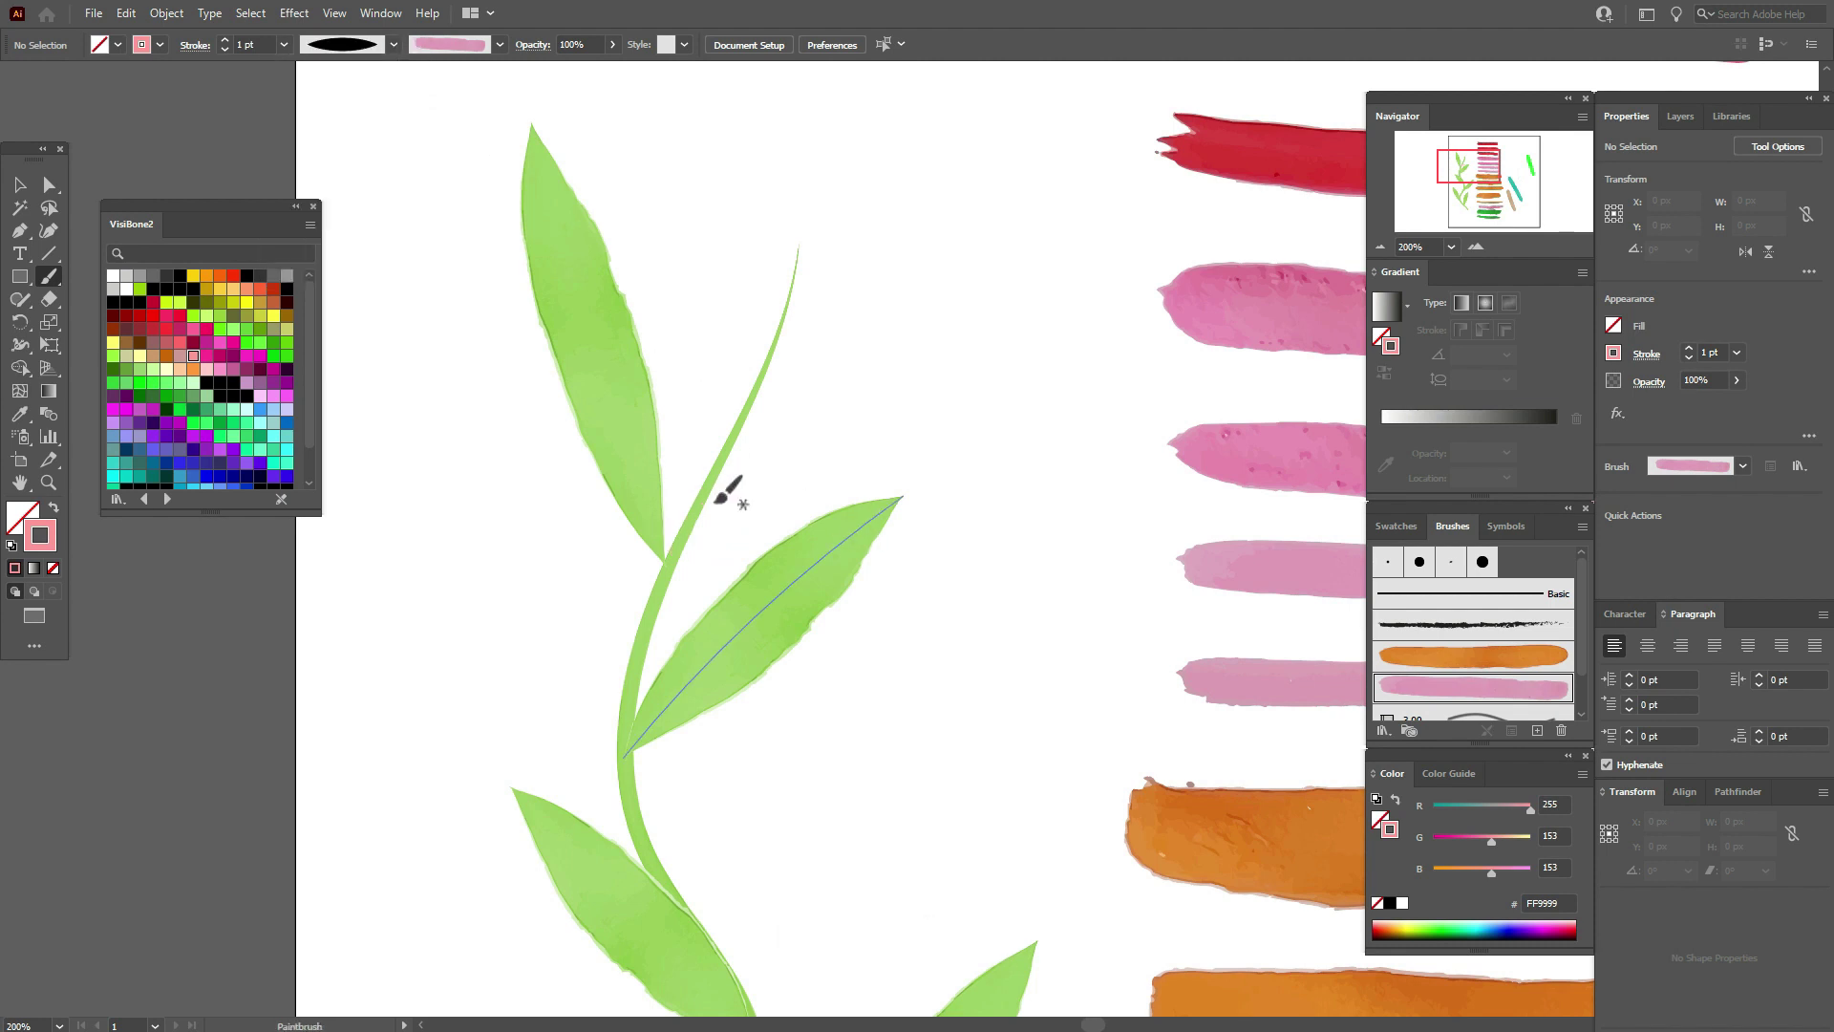
Paint five short pink petals radiating from one point on the upper stem to form a star-shaped flower
{"action": "left_click_drag", "start_coordinate": [744, 540], "coordinate": [807, 502]}
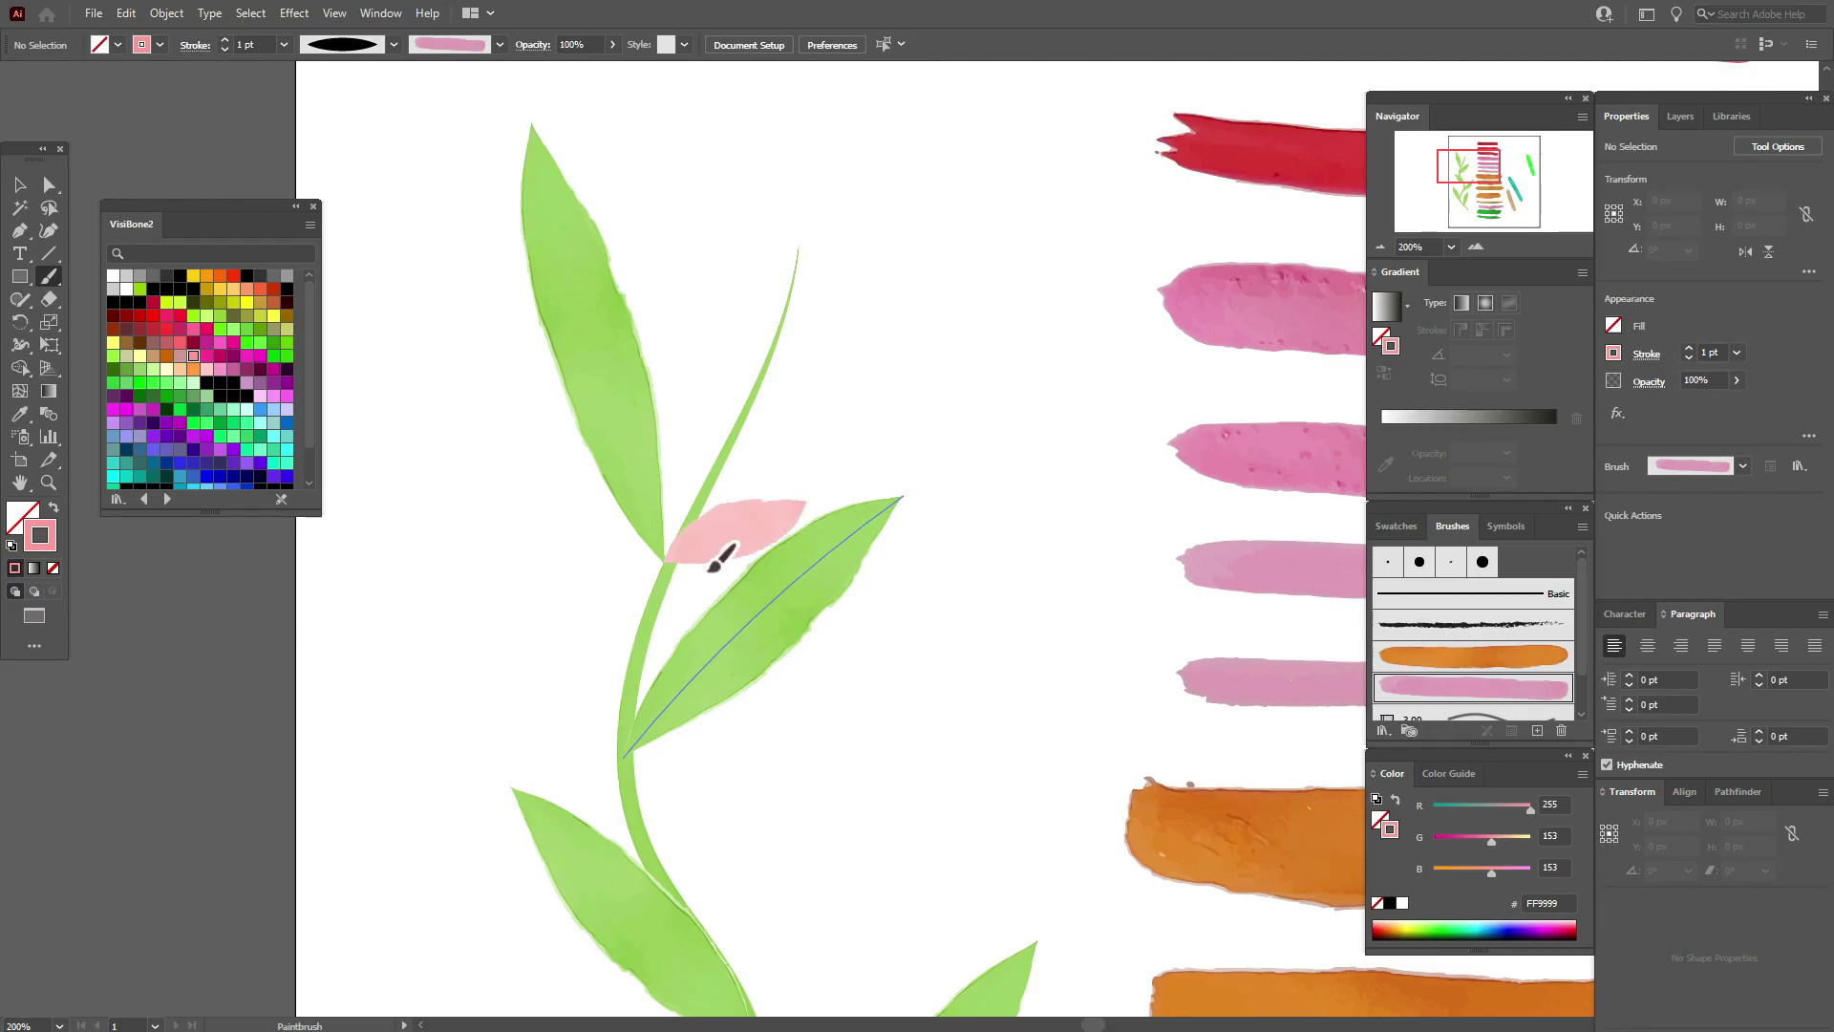
{"action": "left_click_drag", "start_coordinate": [672, 571], "coordinate": [632, 420]}
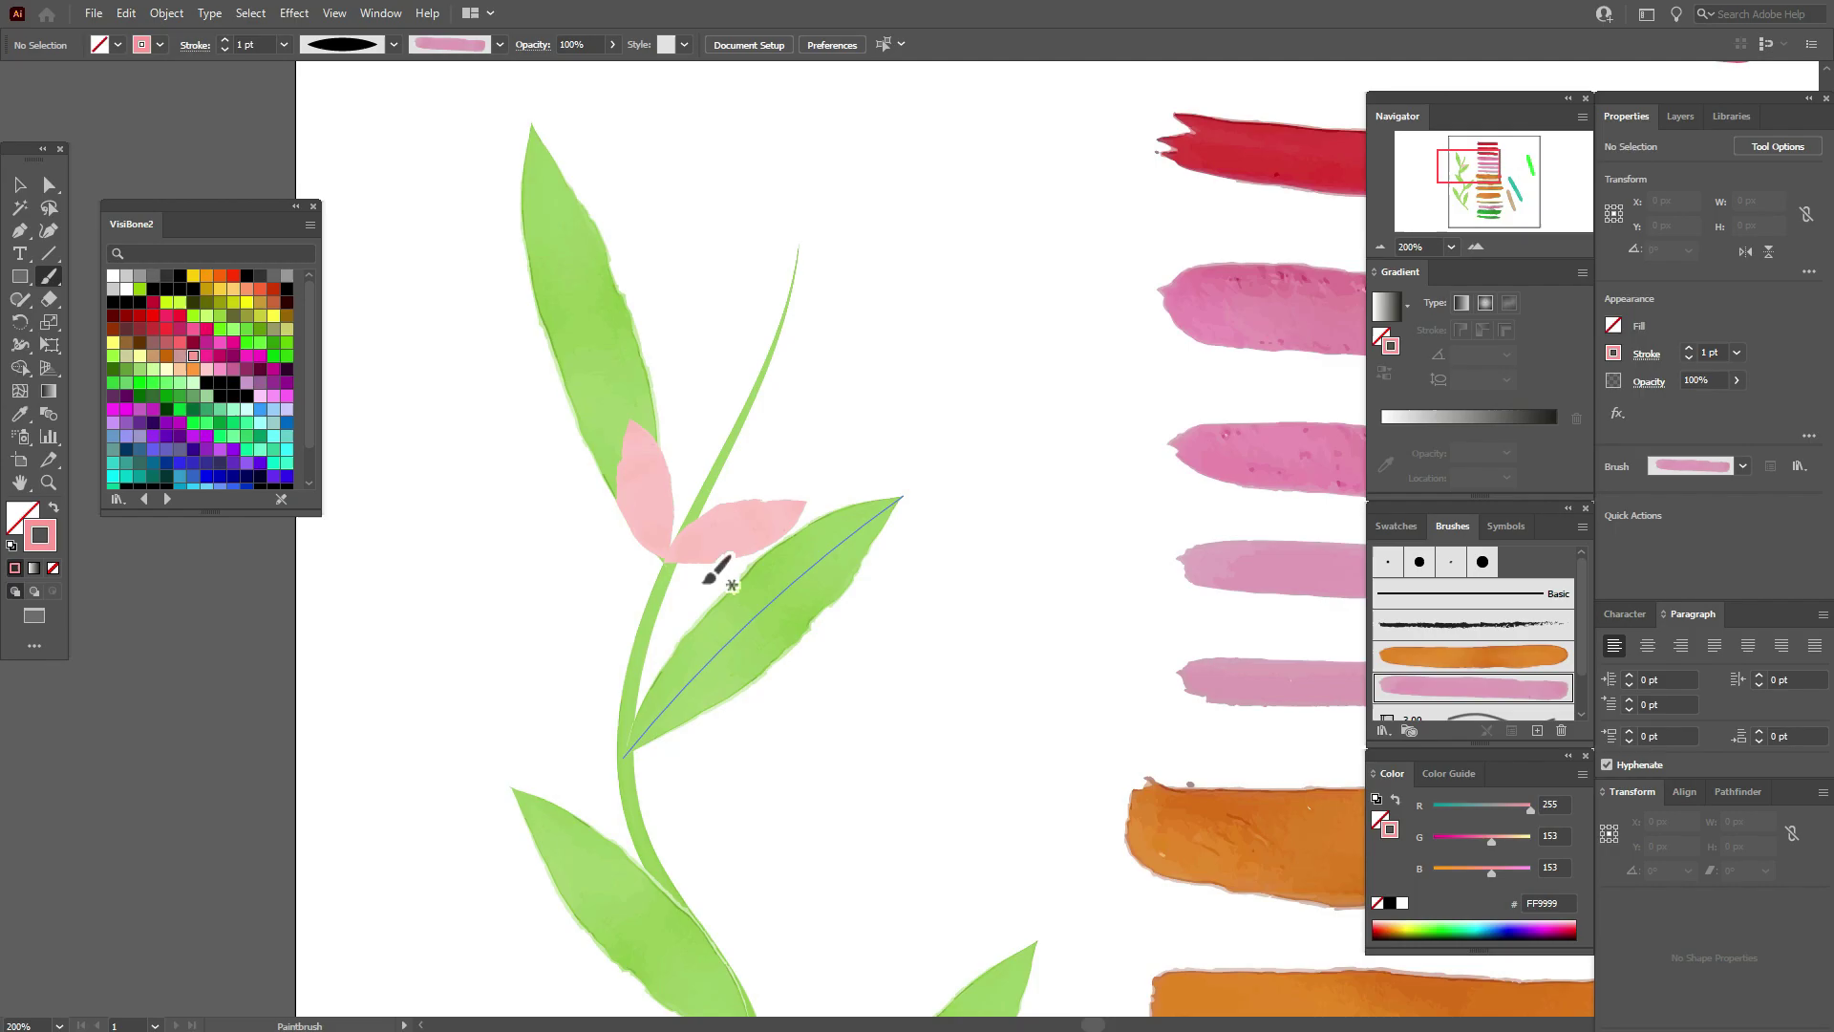
{"action": "left_click_drag", "start_coordinate": [667, 575], "coordinate": [670, 668]}
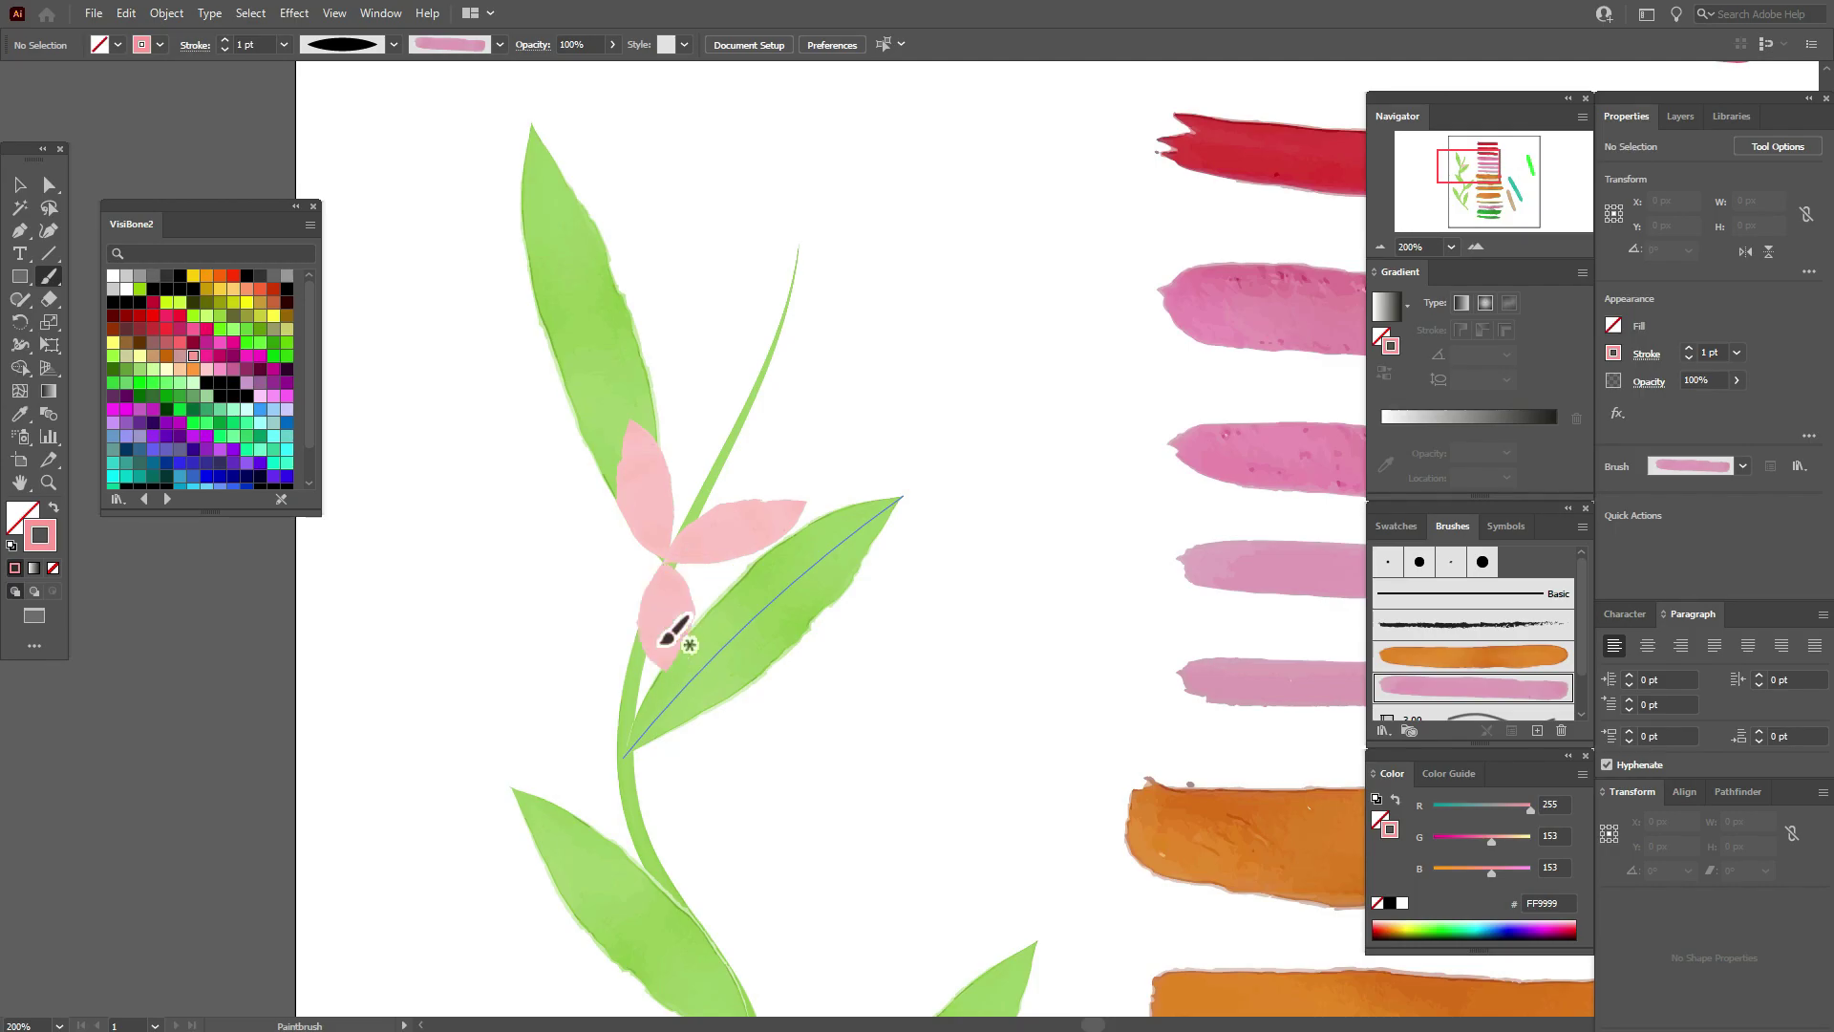
{"action": "left_click_drag", "start_coordinate": [669, 567], "coordinate": [565, 576]}
{"action": "left_click_drag", "start_coordinate": [674, 564], "coordinate": [785, 604]}
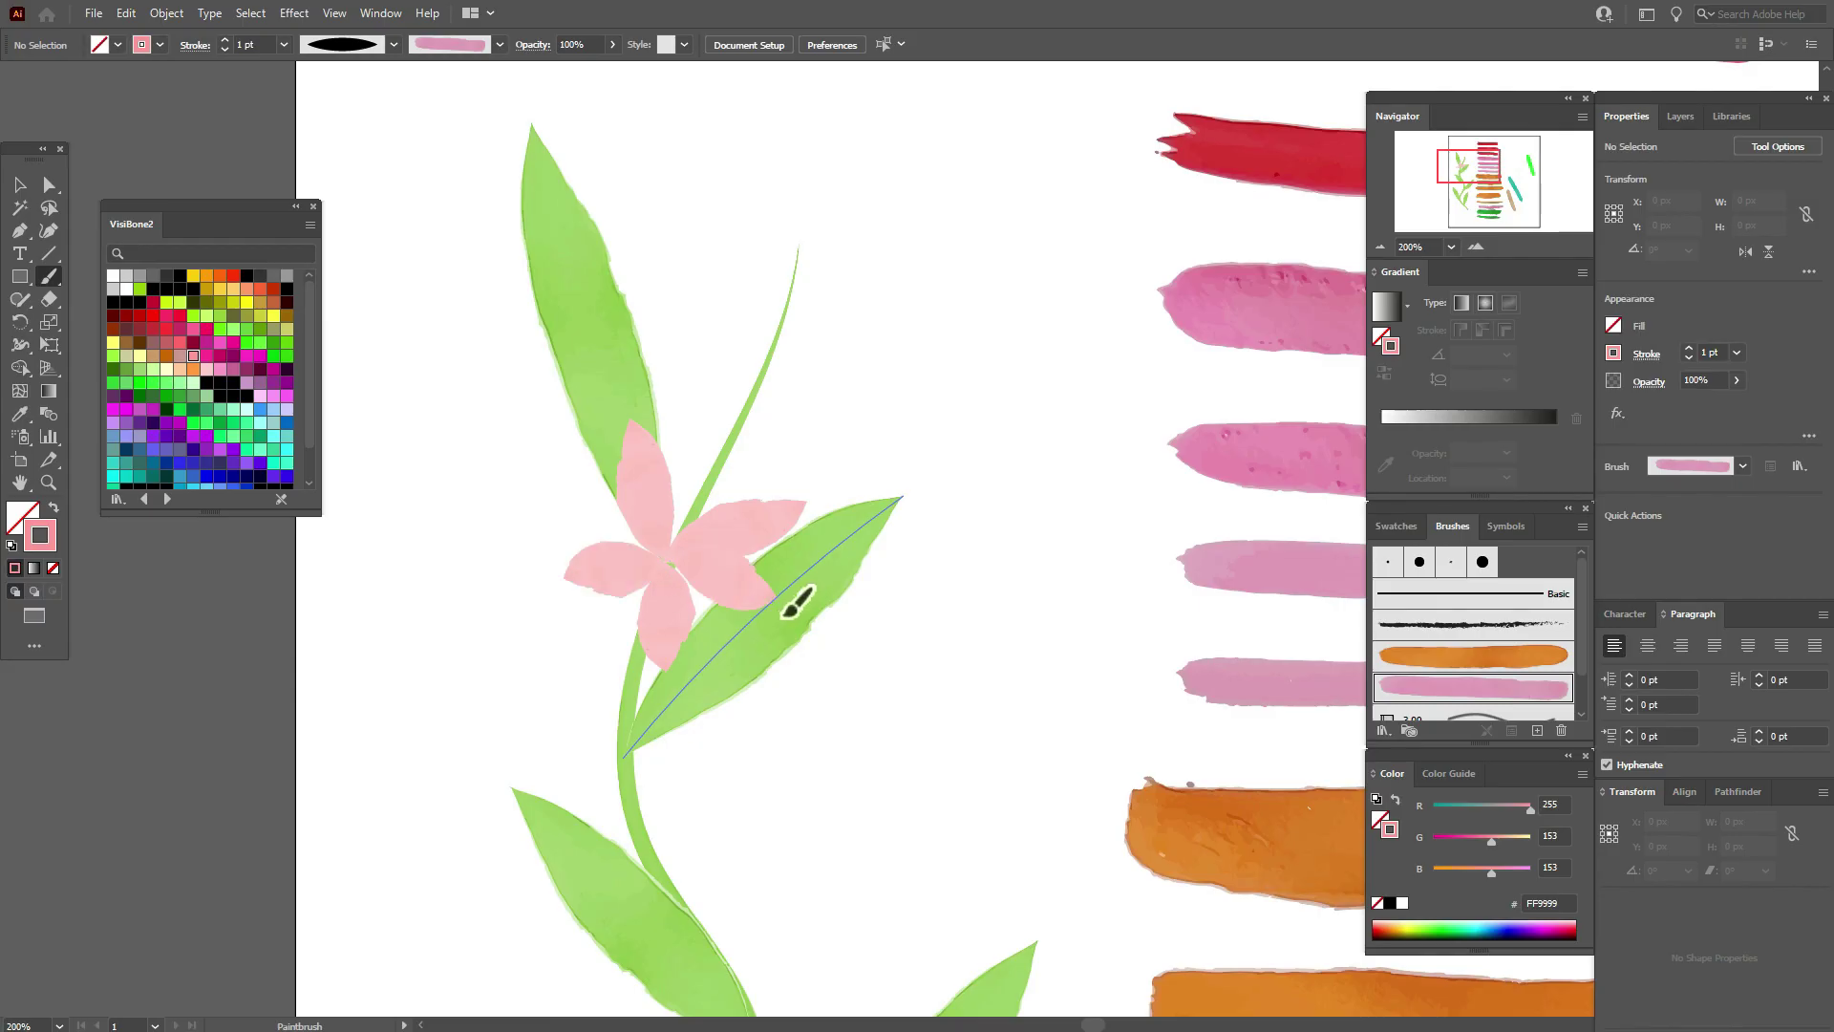
Move the outer anchor points of the upper flower's left and upper-right petals to spread the petals more evenly, and deselect
{"action": "left_click", "coordinate": [19, 185]}
{"action": "left_click_drag", "start_coordinate": [714, 573], "coordinate": [742, 631]}
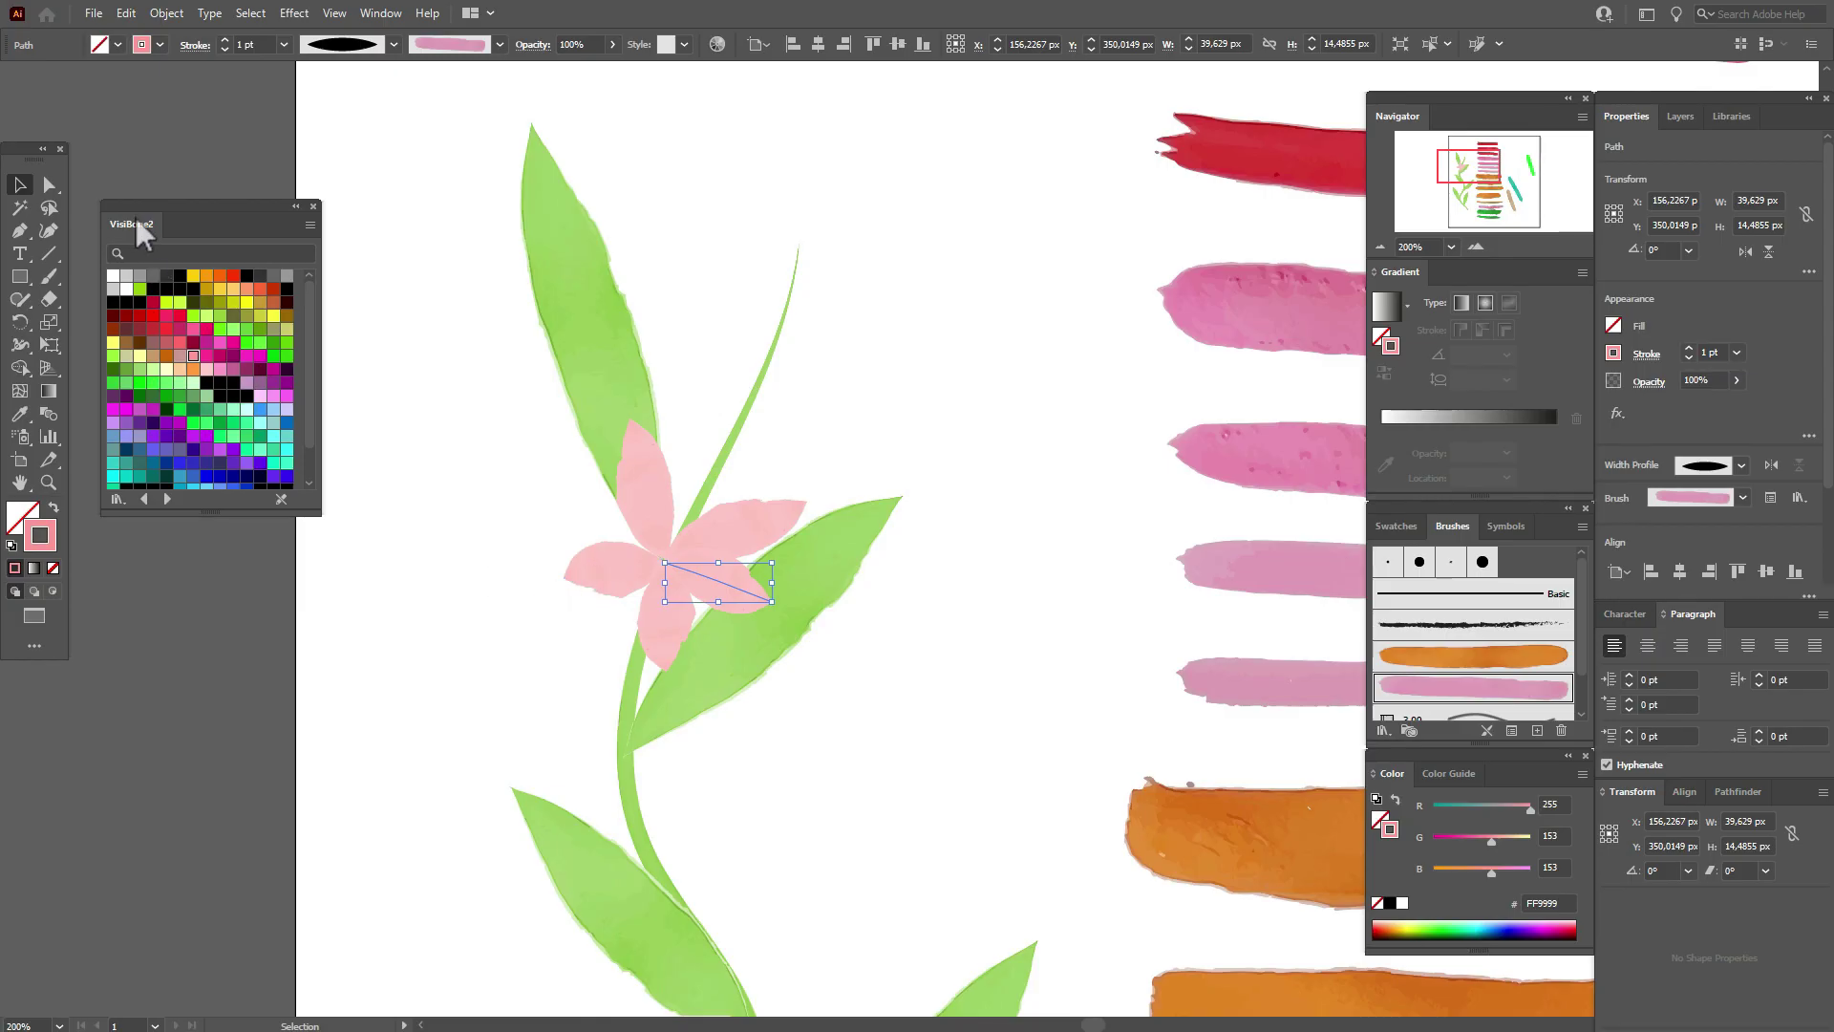
{"action": "left_click", "coordinate": [48, 185]}
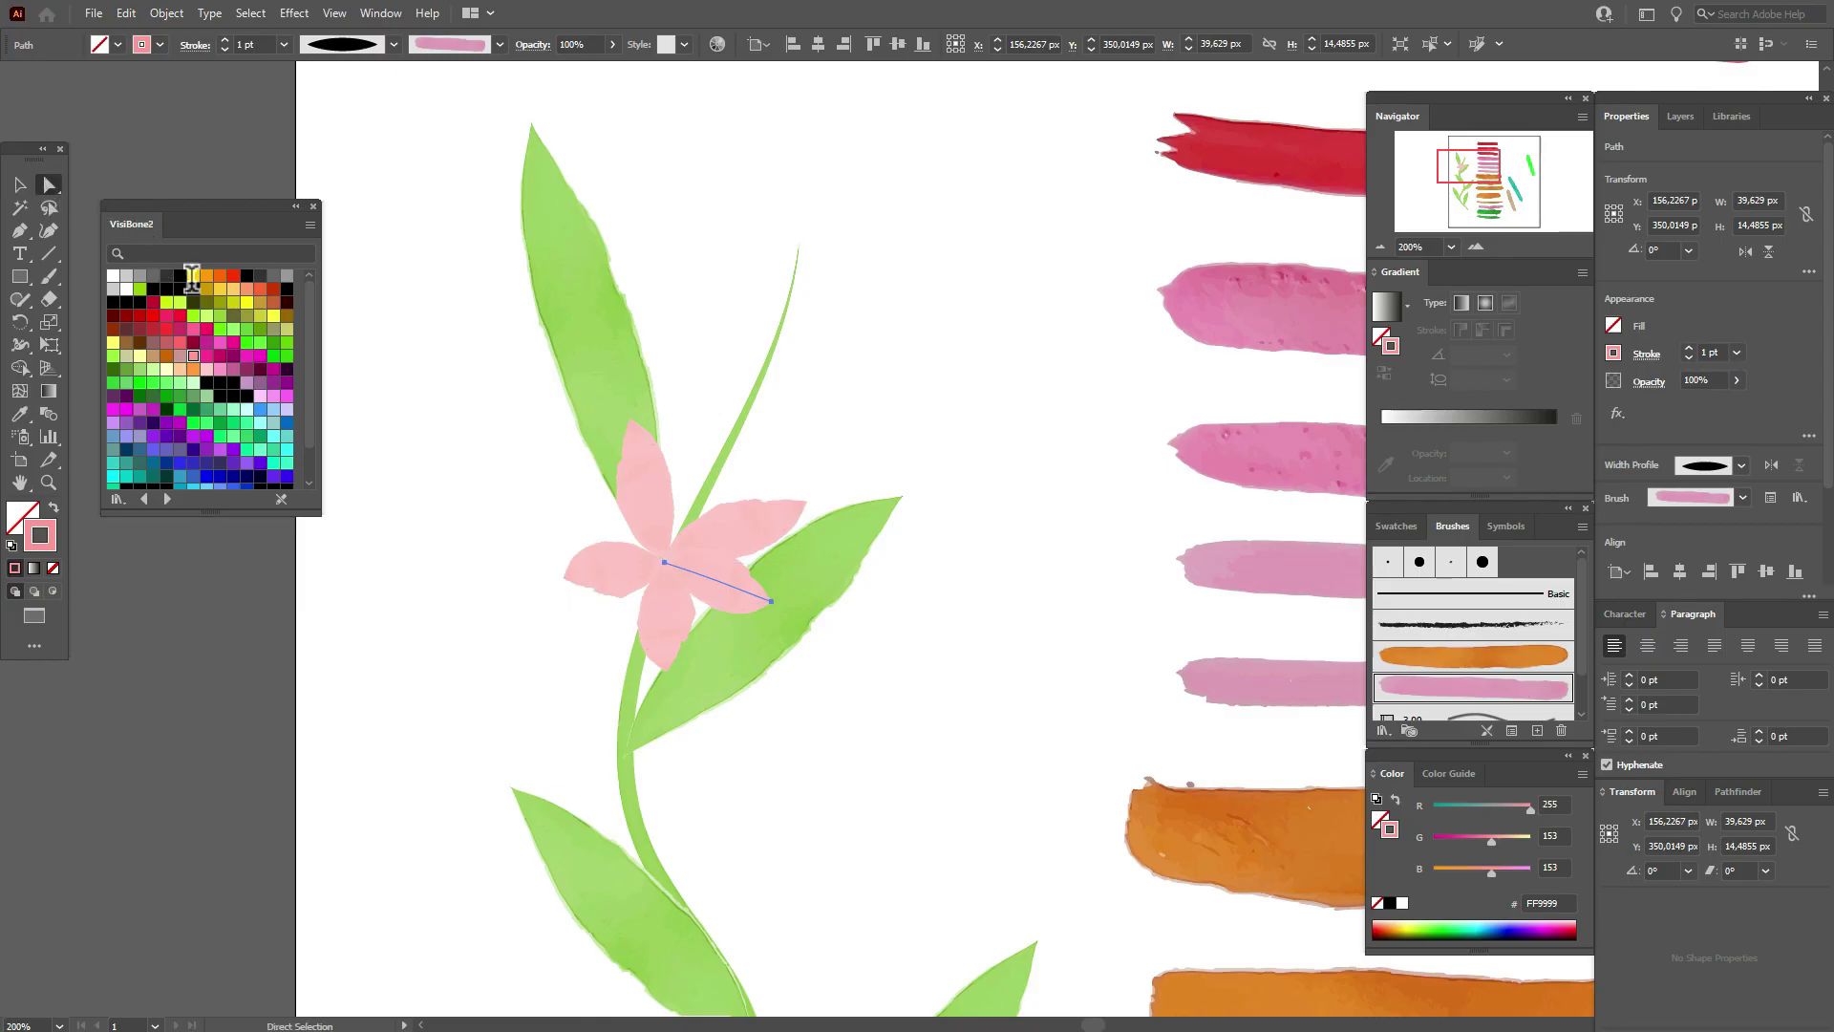
{"action": "left_click", "coordinate": [569, 580]}
{"action": "mouse_move", "coordinate": [565, 585]}
{"action": "left_mouse_down"}
{"action": "mouse_move", "coordinate": [543, 592]}
{"action": "mouse_move", "coordinate": [554, 580]}
{"action": "left_mouse_up"}
{"action": "left_click_drag", "start_coordinate": [807, 540], "coordinate": [770, 472]}
{"action": "left_click_drag", "start_coordinate": [865, 436], "coordinate": [863, 438]}
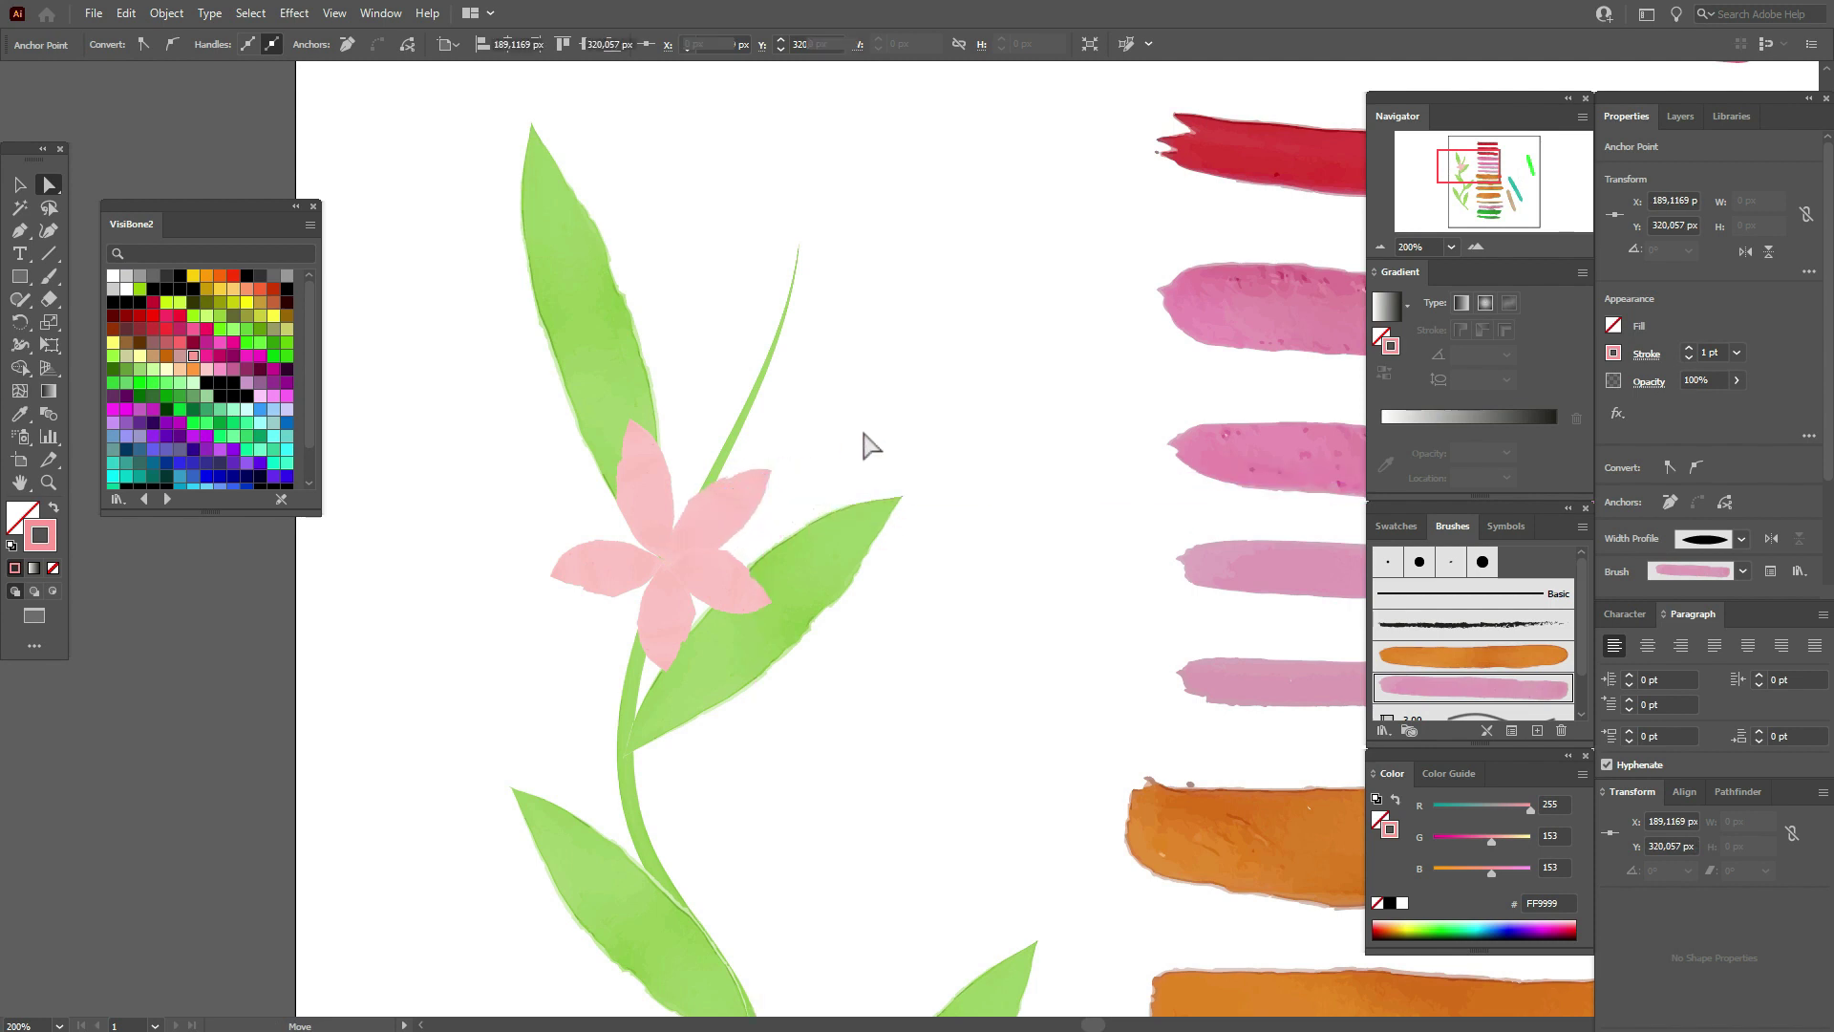
{"action": "left_click", "coordinate": [862, 437]}
Paint five curved, drooping pink petals from one point on the middle stem as a second flower, and nudge the last petal into place
{"action": "key", "text": "b"}
{"action": "scroll", "coordinate": [803, 707], "scroll_direction": "down", "scroll_amount": 5}
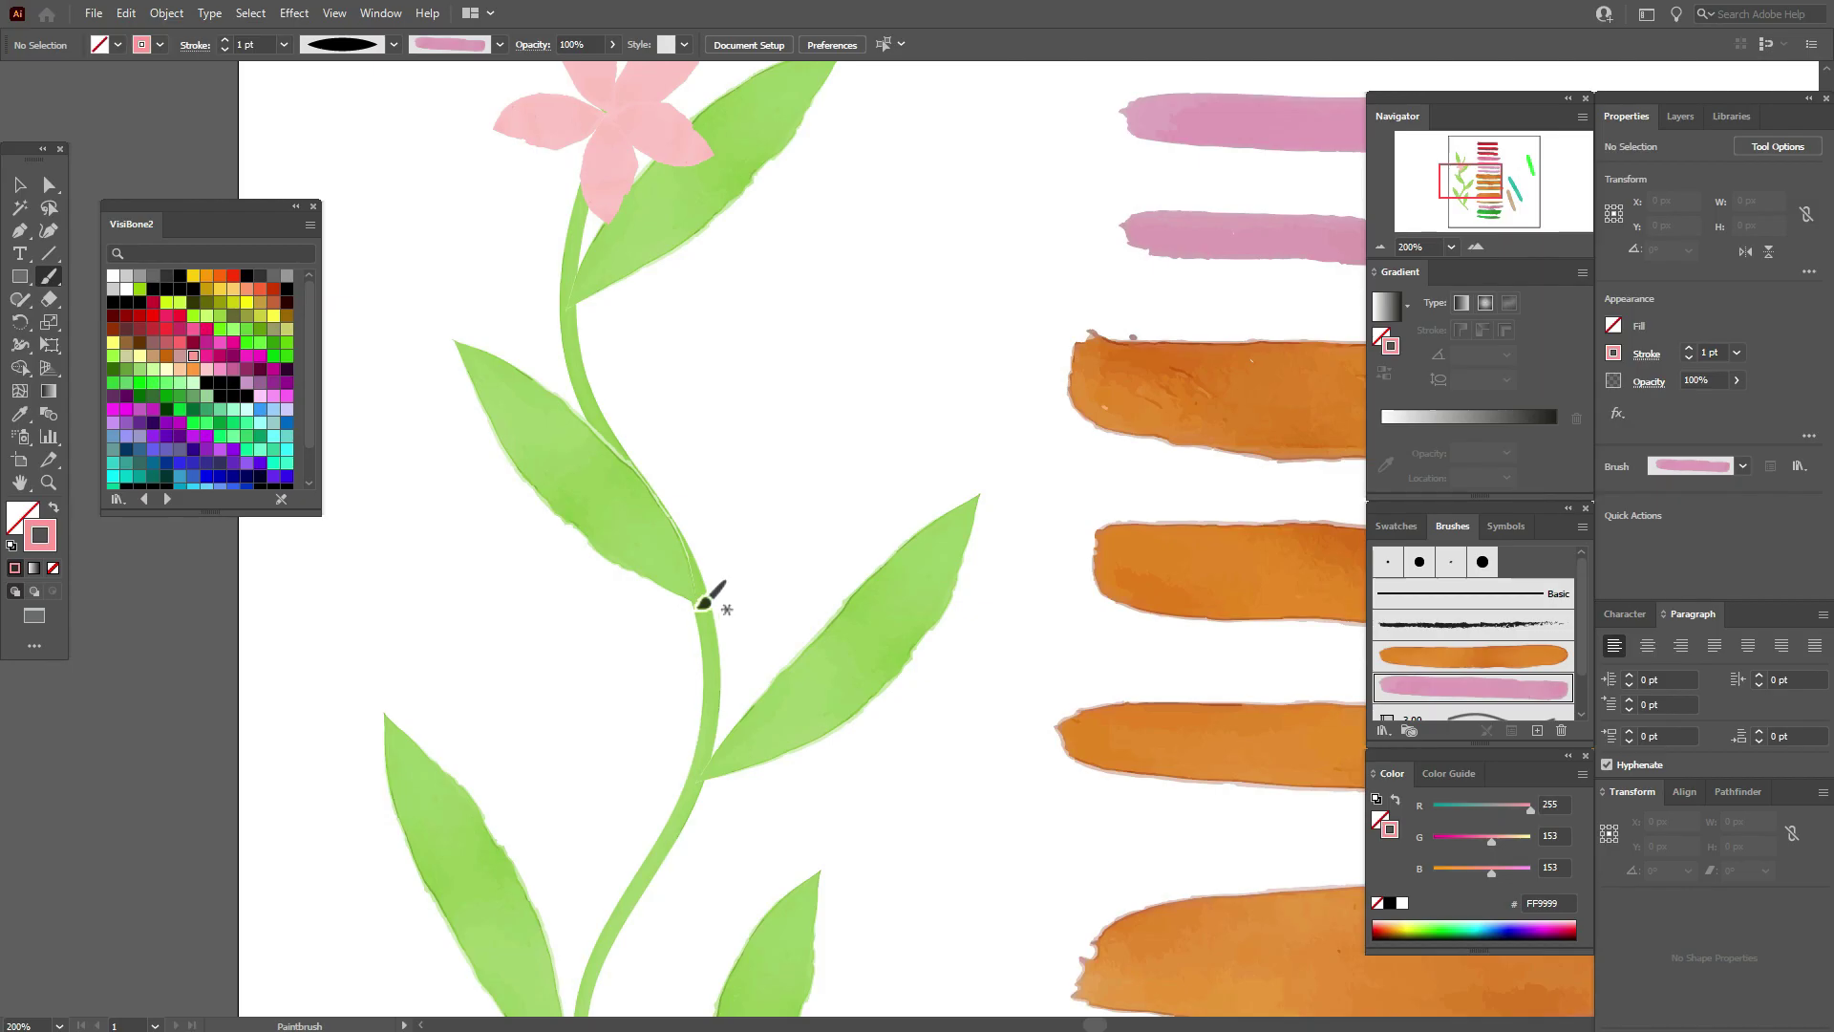
{"action": "left_click_drag", "start_coordinate": [598, 744], "coordinate": [592, 734]}
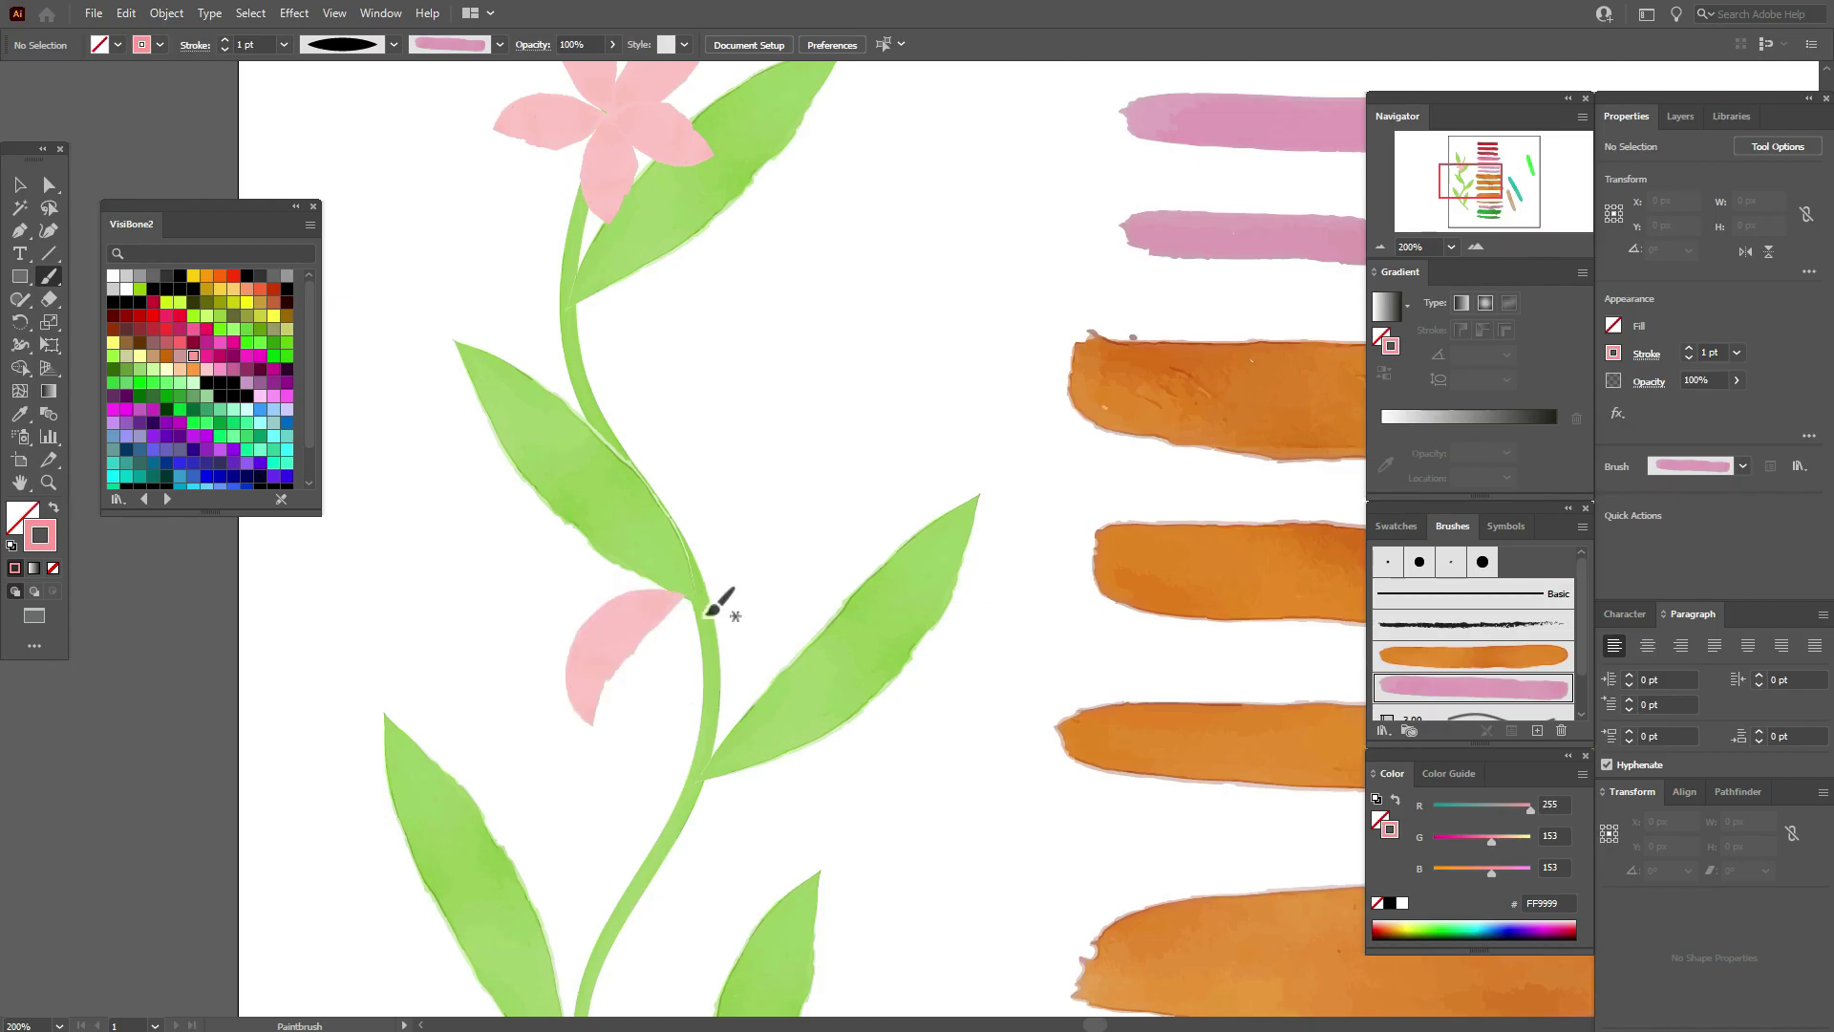
{"action": "mouse_move", "coordinate": [690, 596]}
{"action": "left_mouse_down"}
{"action": "mouse_move", "coordinate": [788, 621]}
{"action": "mouse_move", "coordinate": [846, 684]}
{"action": "left_mouse_up"}
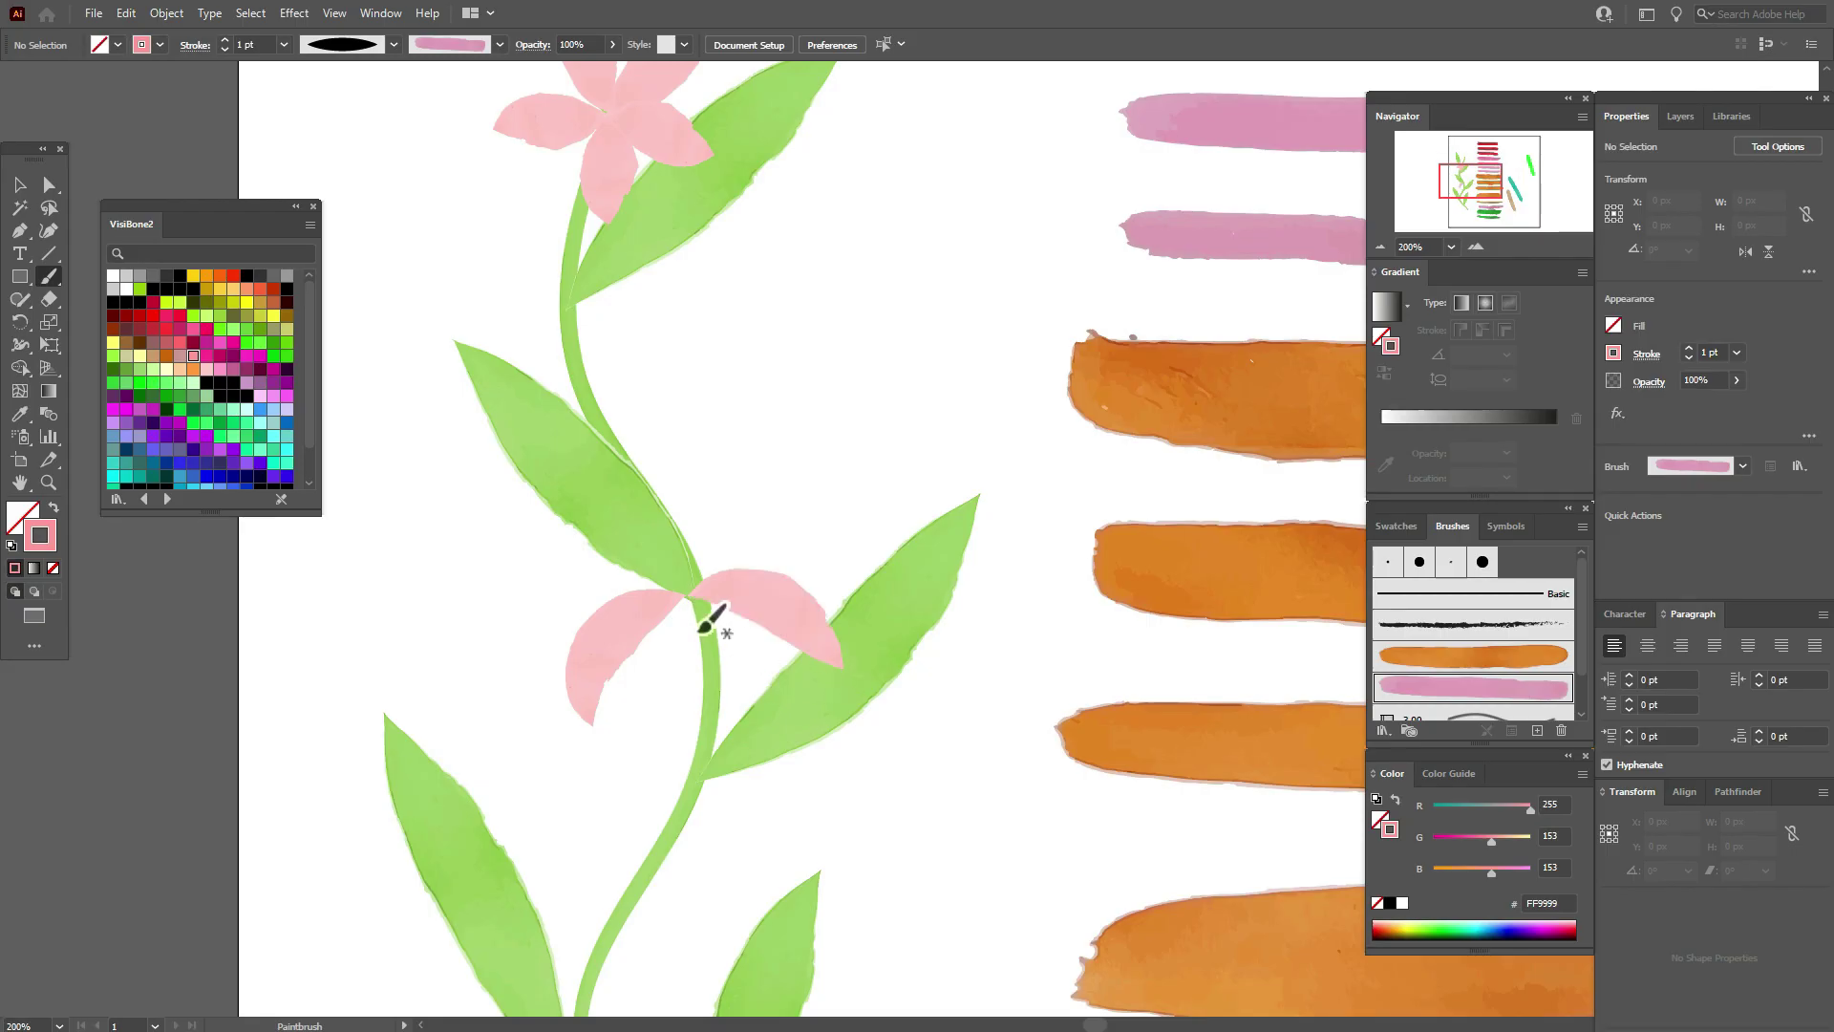
{"action": "mouse_move", "coordinate": [694, 608]}
{"action": "left_mouse_down"}
{"action": "mouse_move", "coordinate": [656, 678]}
{"action": "mouse_move", "coordinate": [677, 736]}
{"action": "left_mouse_up"}
{"action": "left_click_drag", "start_coordinate": [741, 627], "coordinate": [825, 698]}
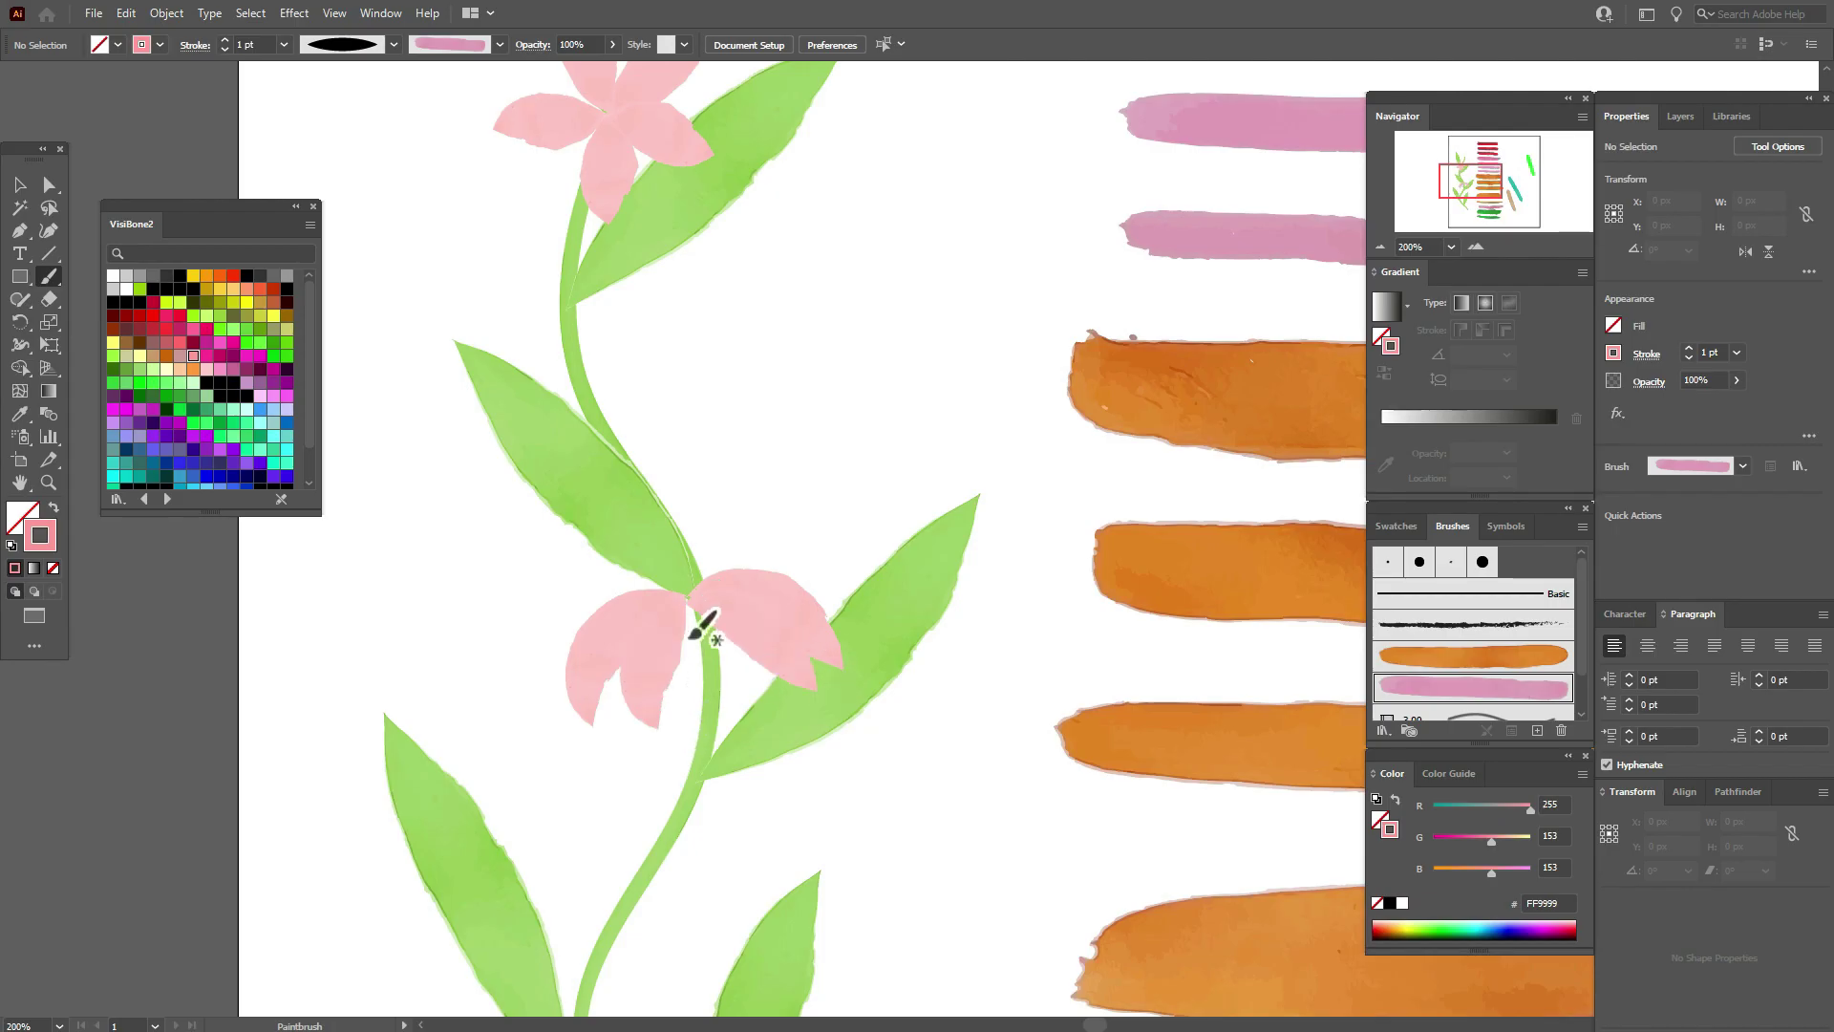
{"action": "mouse_move", "coordinate": [686, 599]}
{"action": "left_mouse_down"}
{"action": "mouse_move", "coordinate": [736, 738]}
{"action": "mouse_move", "coordinate": [729, 704]}
{"action": "left_mouse_up"}
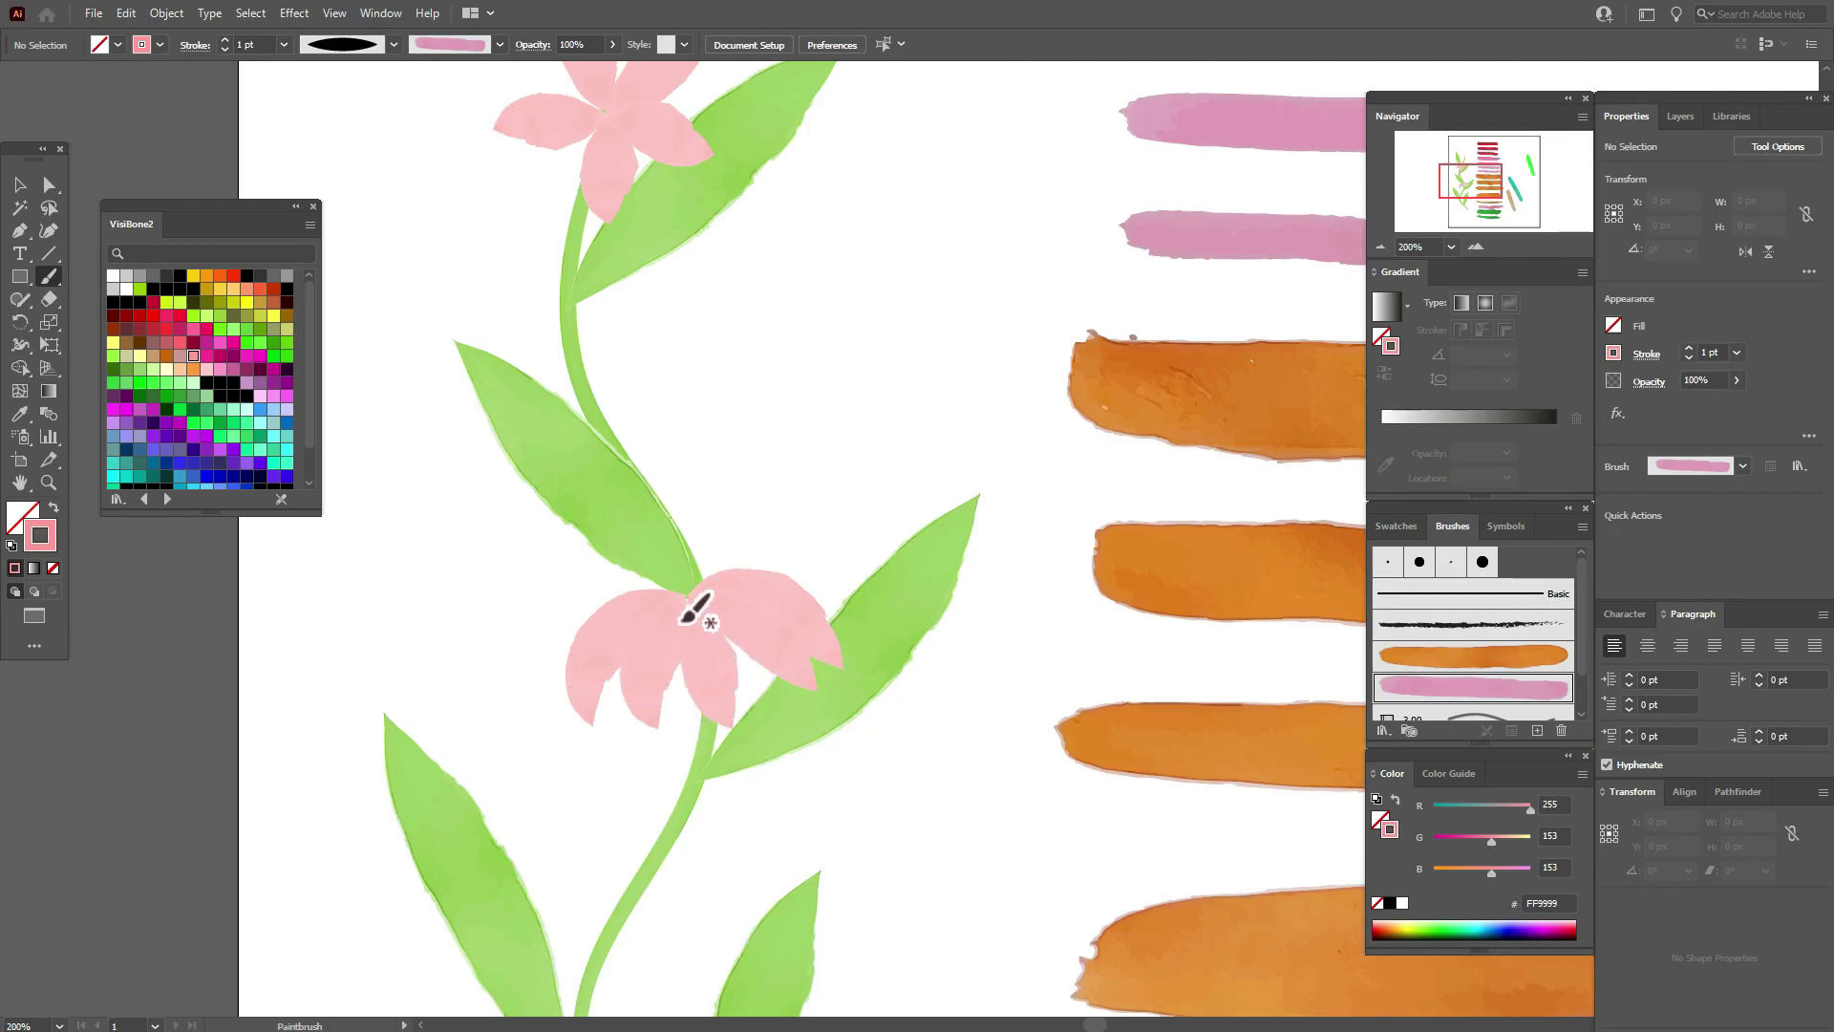
{"action": "left_click", "coordinate": [21, 184]}
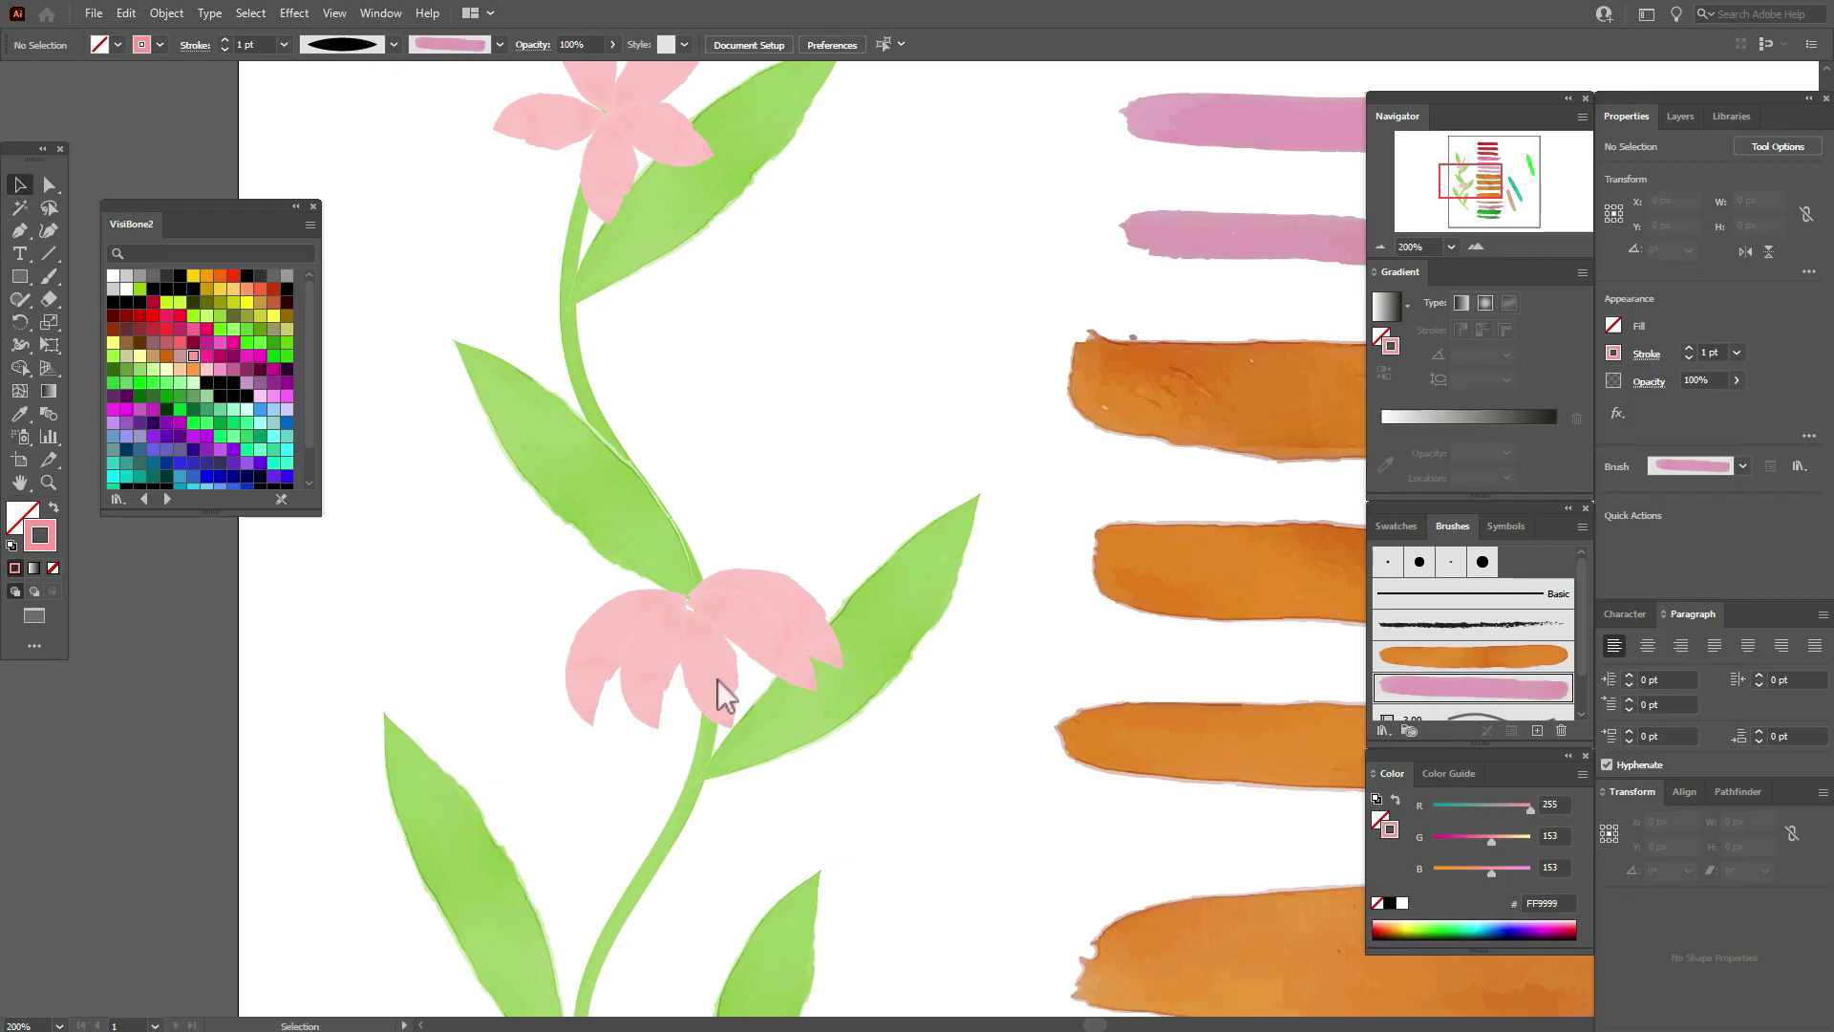
{"action": "left_click_drag", "start_coordinate": [716, 673], "coordinate": [712, 665]}
{"action": "left_click", "coordinate": [769, 533]}
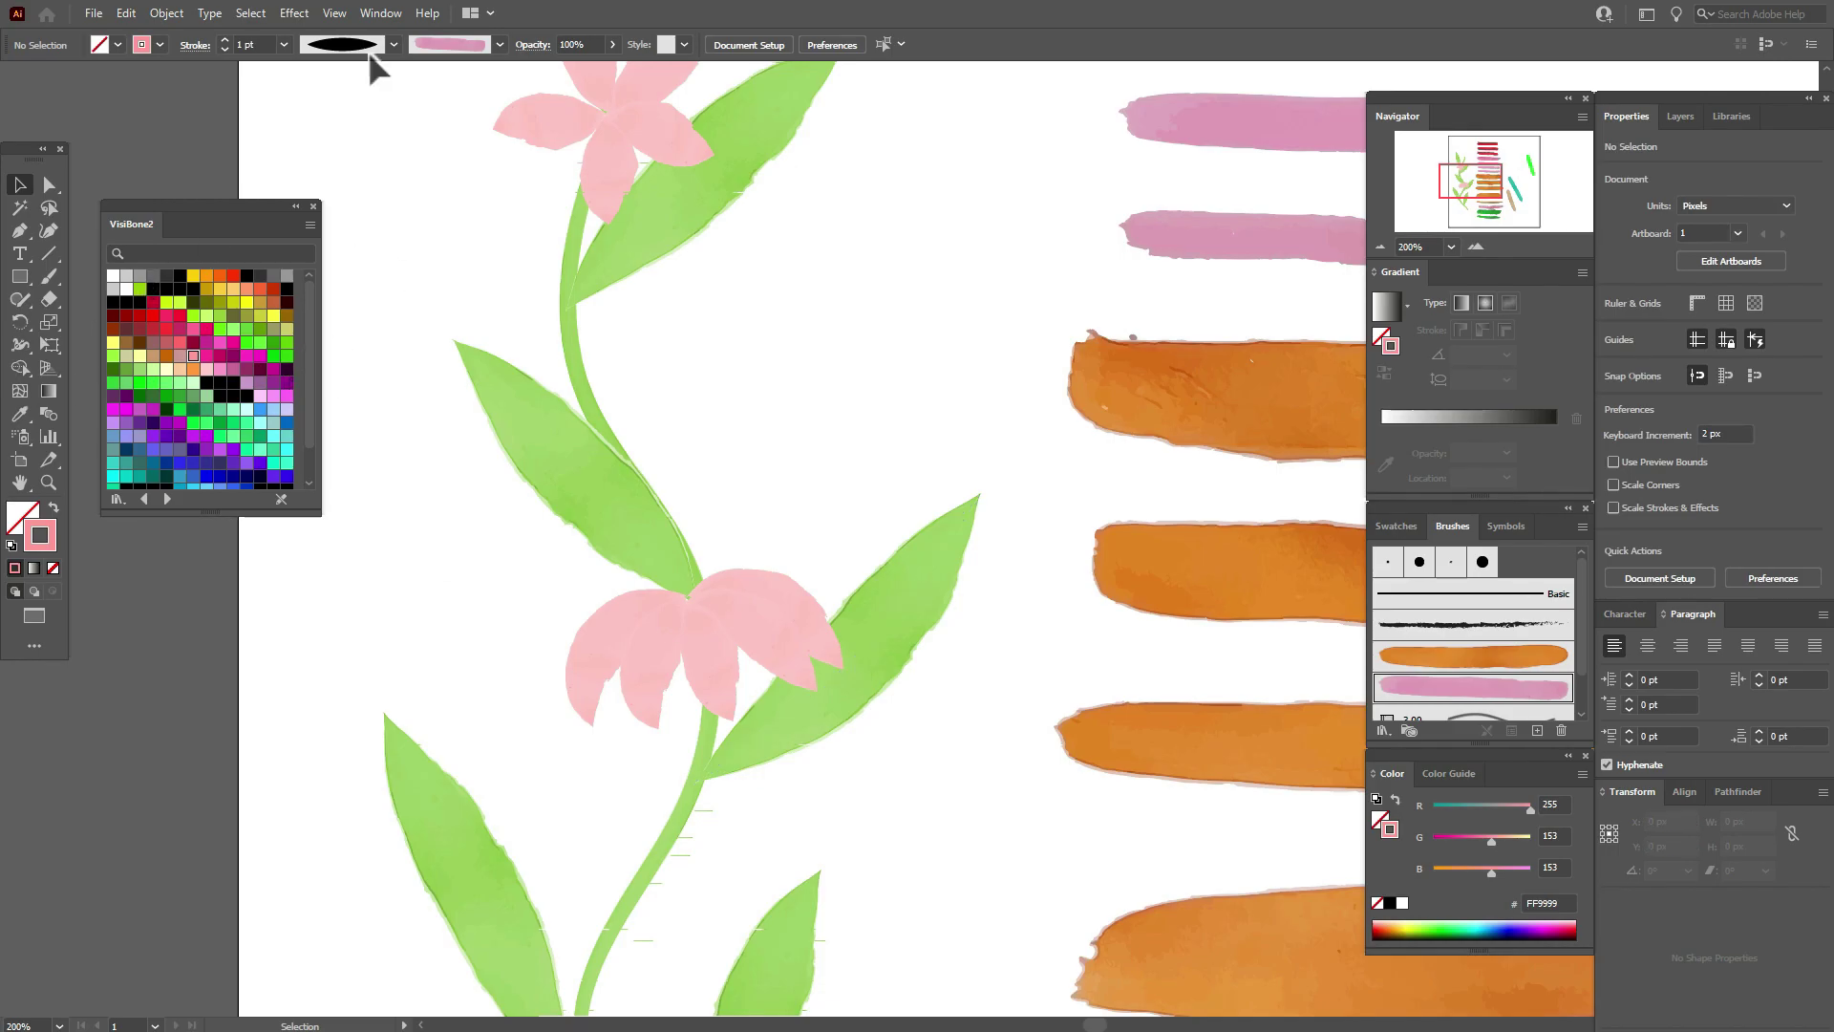
With the blending mode set to Multiply, paint five smaller overlapping petals on top of the lower flower
{"action": "left_click", "coordinate": [529, 43]}
{"action": "left_click", "coordinate": [378, 77]}
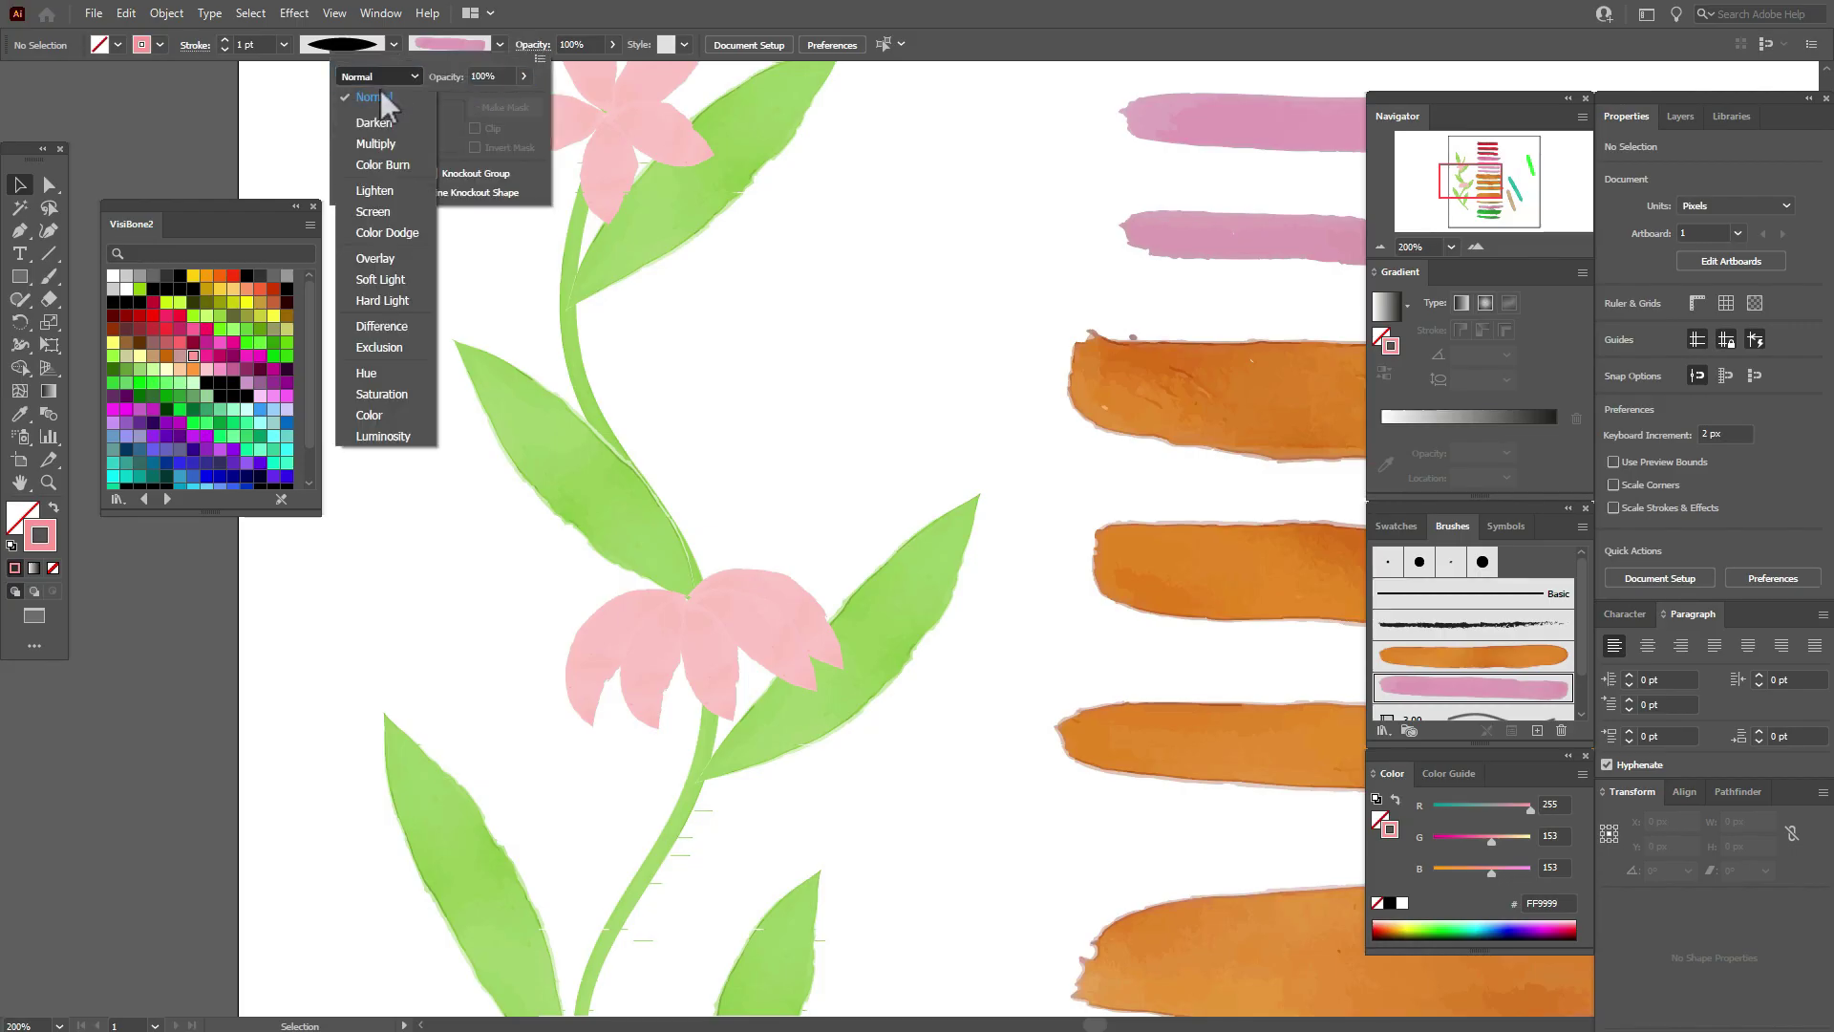
{"action": "left_click", "coordinate": [375, 144]}
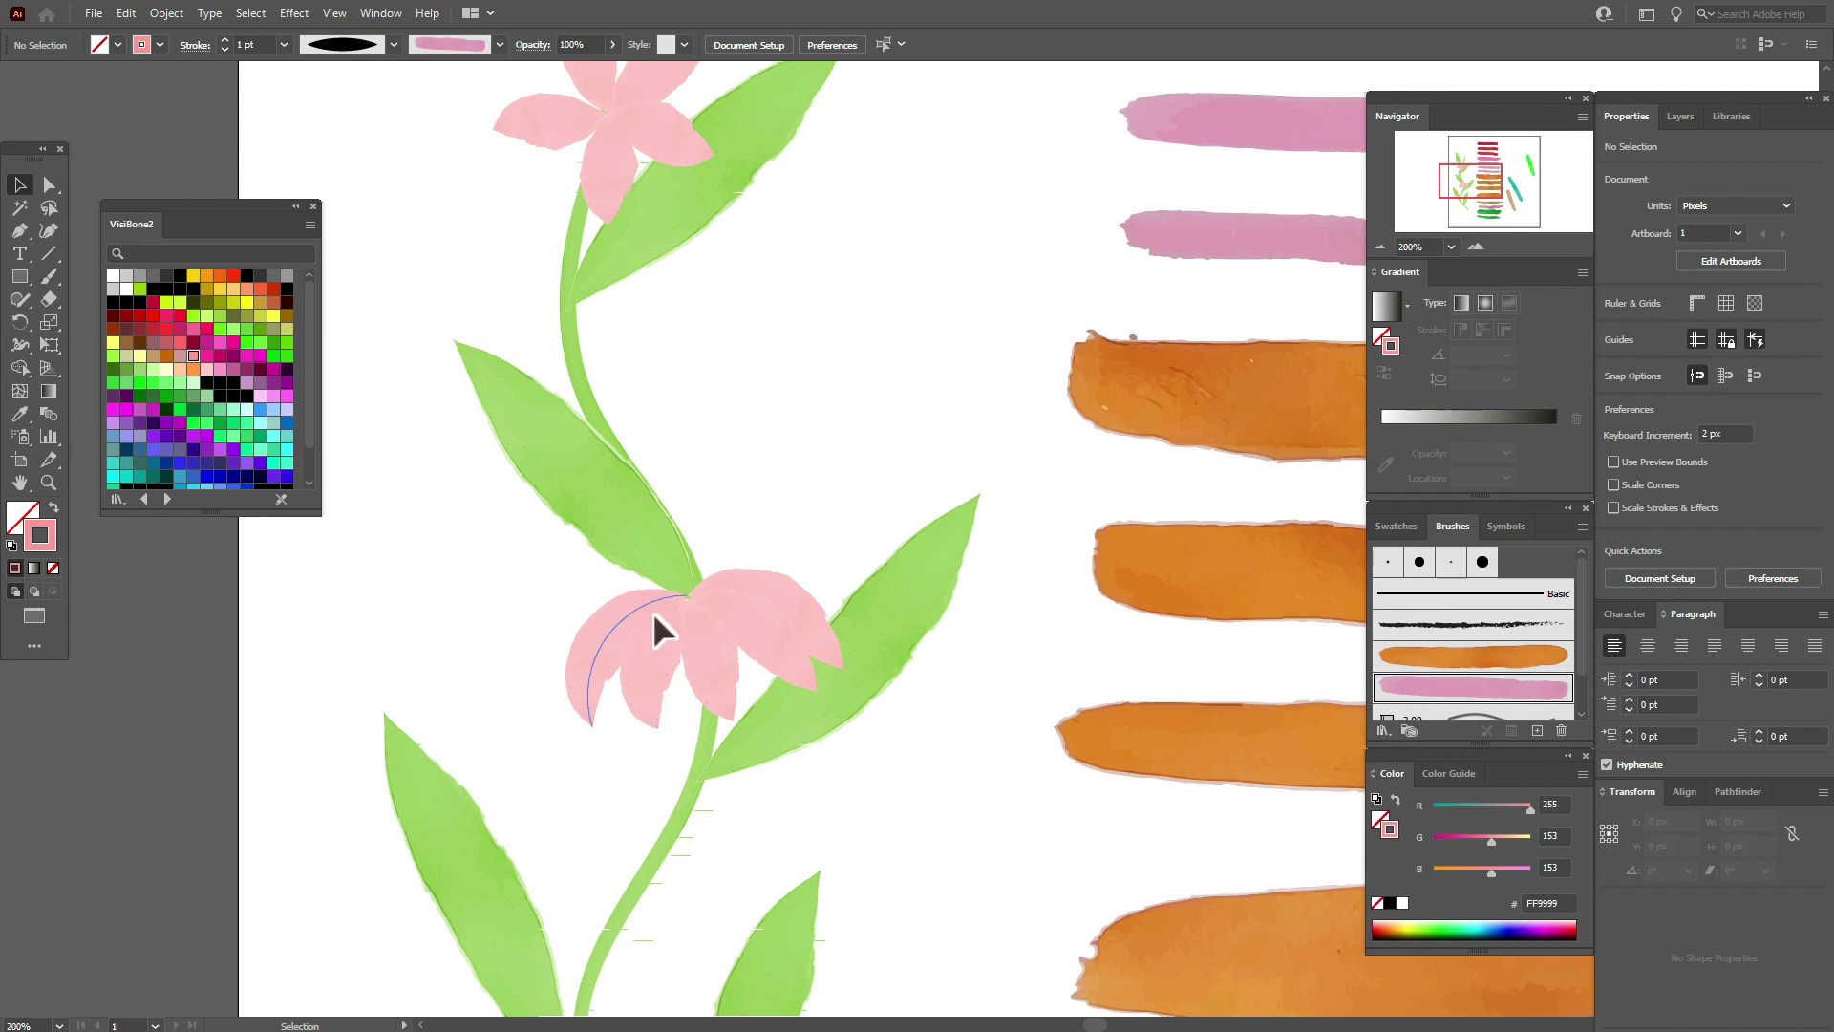
{"action": "left_click", "coordinate": [52, 275]}
{"action": "mouse_move", "coordinate": [684, 594]}
{"action": "left_mouse_down"}
{"action": "mouse_move", "coordinate": [698, 604]}
{"action": "mouse_move", "coordinate": [622, 661]}
{"action": "mouse_move", "coordinate": [622, 715]}
{"action": "left_mouse_up"}
{"action": "mouse_move", "coordinate": [687, 604]}
{"action": "left_mouse_down"}
{"action": "mouse_move", "coordinate": [793, 632]}
{"action": "mouse_move", "coordinate": [801, 664]}
{"action": "left_mouse_up"}
{"action": "left_click_drag", "start_coordinate": [690, 604], "coordinate": [719, 711]}
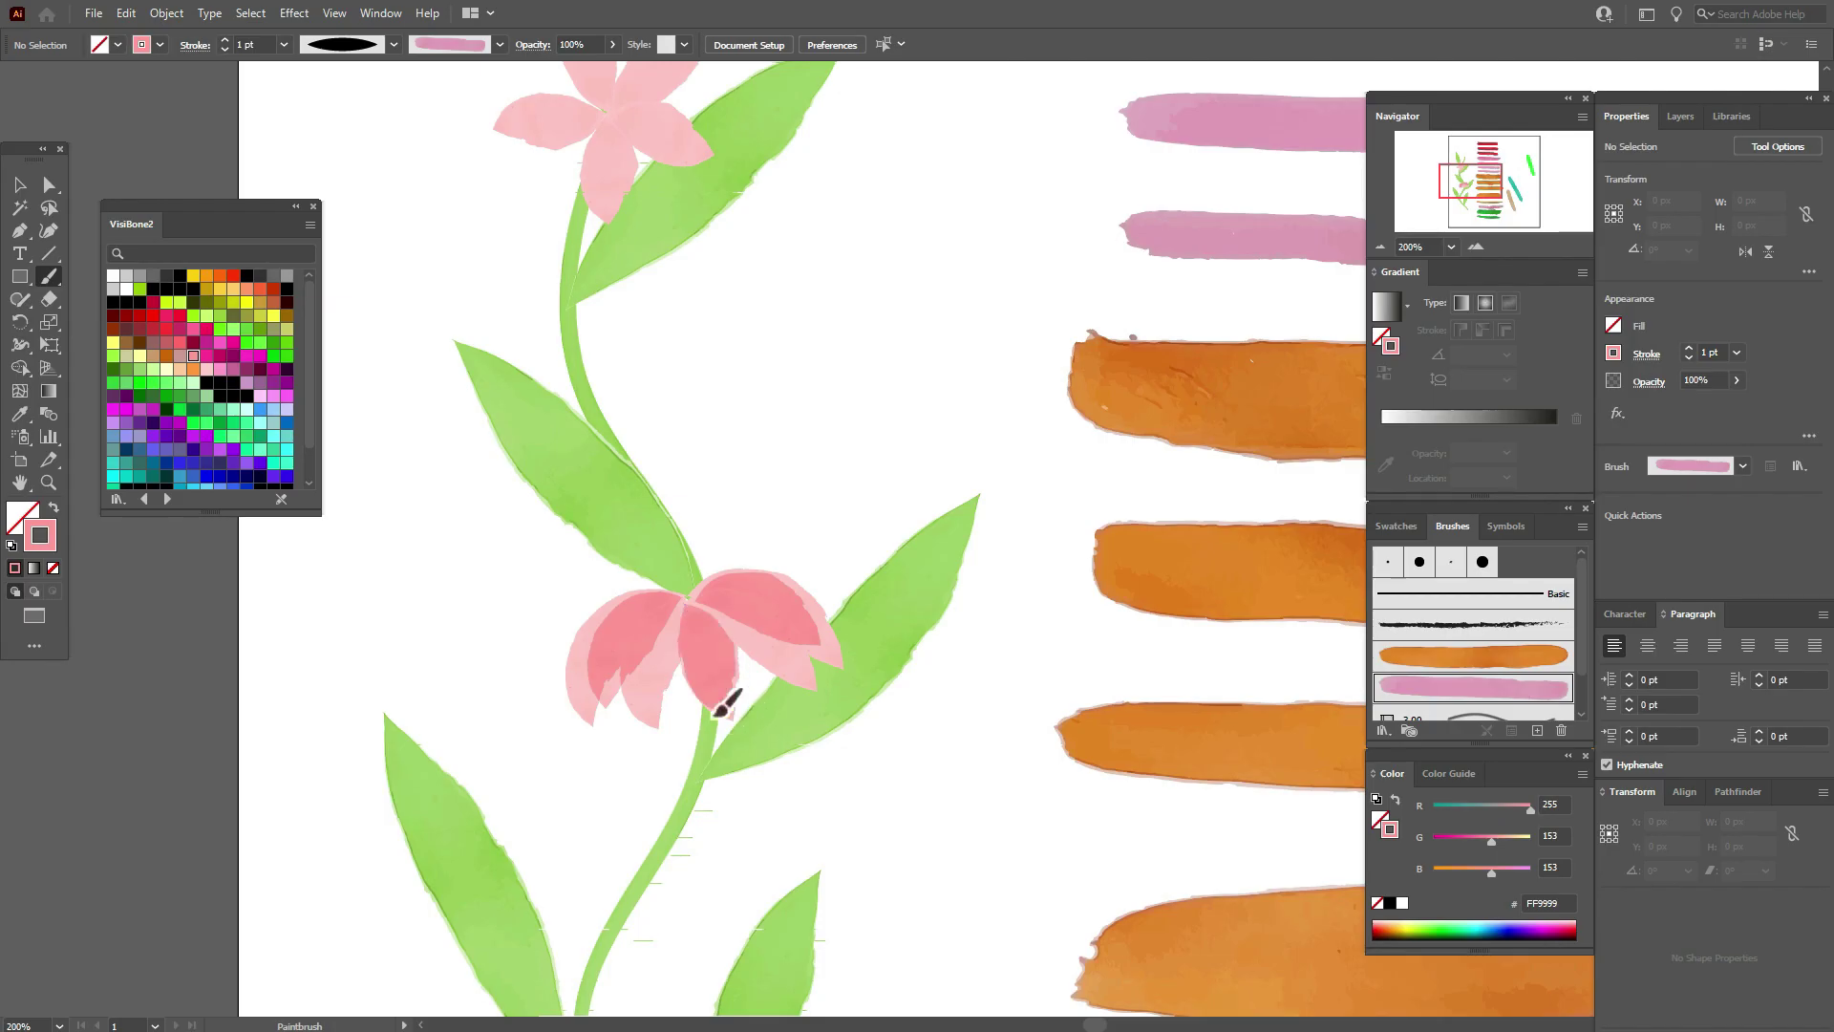
{"action": "mouse_move", "coordinate": [688, 604]}
{"action": "left_mouse_down"}
{"action": "mouse_move", "coordinate": [690, 737]}
{"action": "mouse_move", "coordinate": [643, 667]}
{"action": "left_mouse_up"}
{"action": "left_click_drag", "start_coordinate": [687, 594], "coordinate": [817, 645]}
Select the five overlay petals of the lower flower together, set their opacity to 50%, and deselect them
{"action": "left_click", "coordinate": [21, 187]}
{"action": "mouse_move", "coordinate": [661, 688]}
{"action": "left_mouse_down"}
{"action": "mouse_move", "coordinate": [670, 659]}
{"action": "mouse_move", "coordinate": [720, 679]}
{"action": "mouse_move", "coordinate": [716, 658]}
{"action": "mouse_move", "coordinate": [776, 638]}
{"action": "left_mouse_up"}
{"action": "left_click", "coordinate": [717, 680], "text": "shift"}
{"action": "left_click", "coordinate": [663, 661], "text": "shift"}
{"action": "left_click", "coordinate": [604, 640], "text": "shift"}
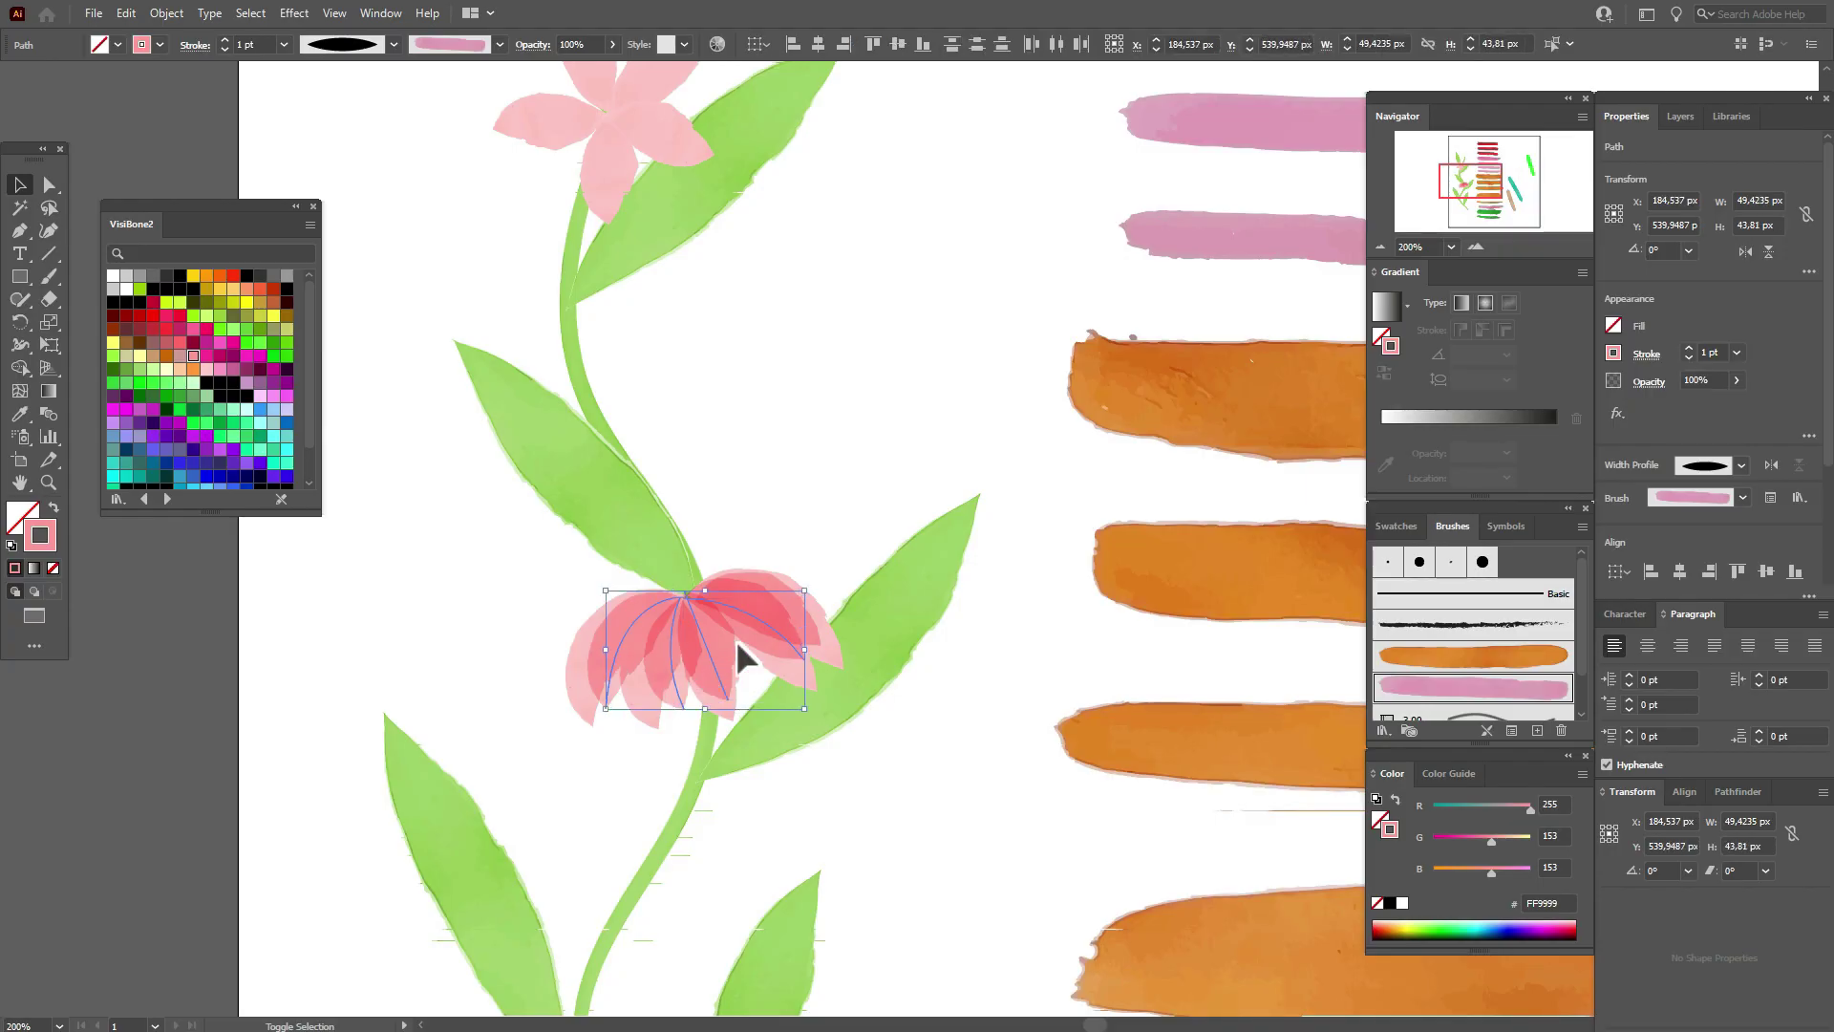
{"action": "left_click", "coordinate": [779, 593], "text": "shift"}
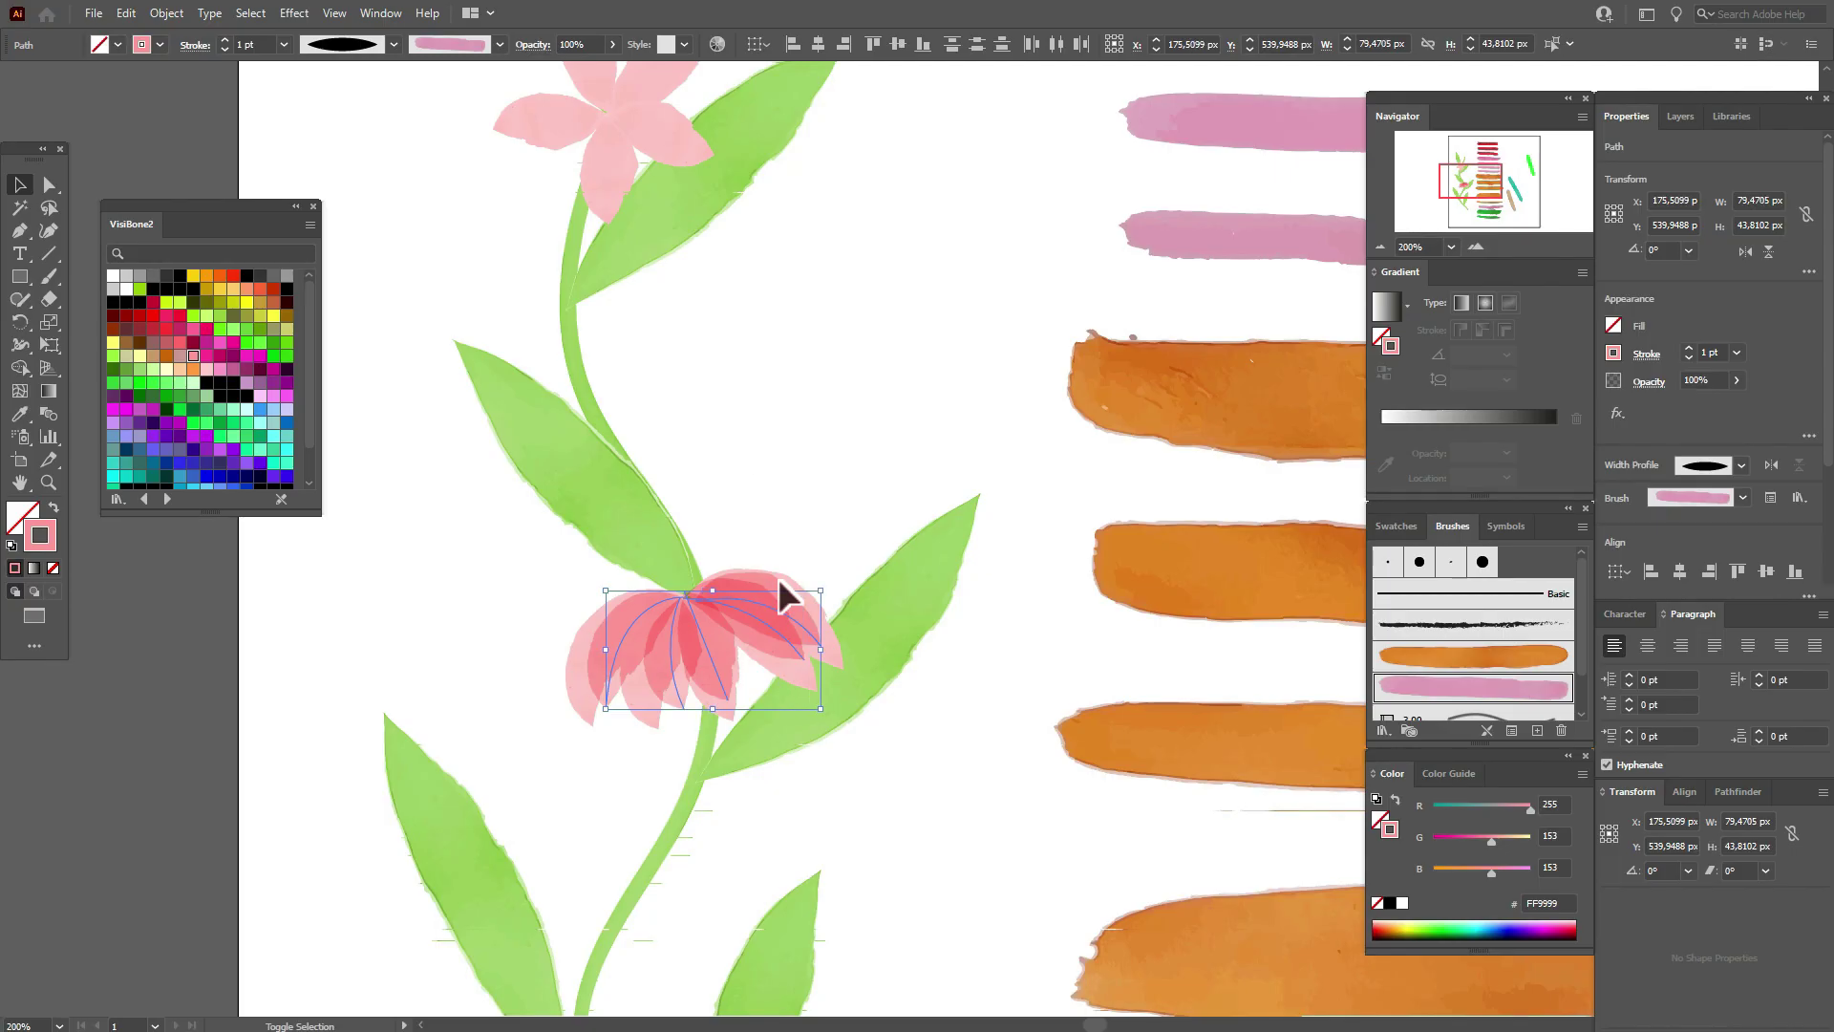
{"action": "left_click", "coordinate": [569, 48]}
{"action": "type", "text": "50"}
{"action": "key", "text": "Return"}
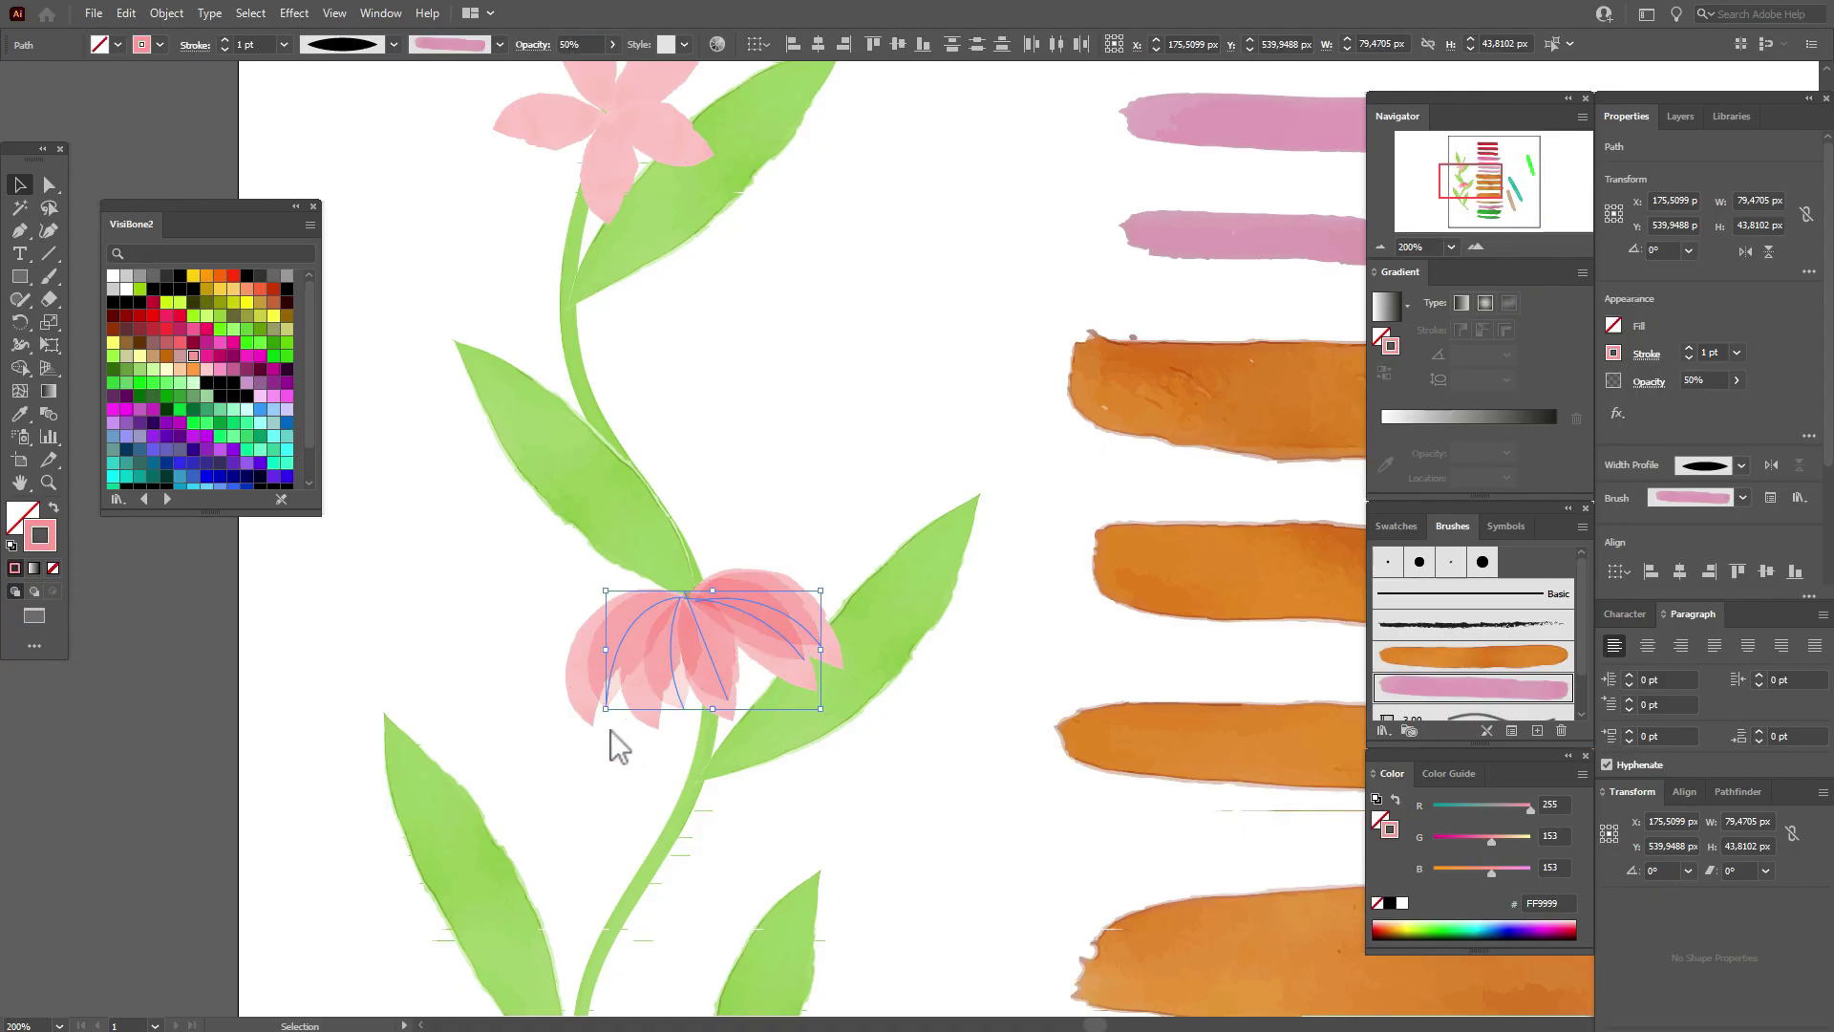
{"action": "left_click", "coordinate": [736, 507]}
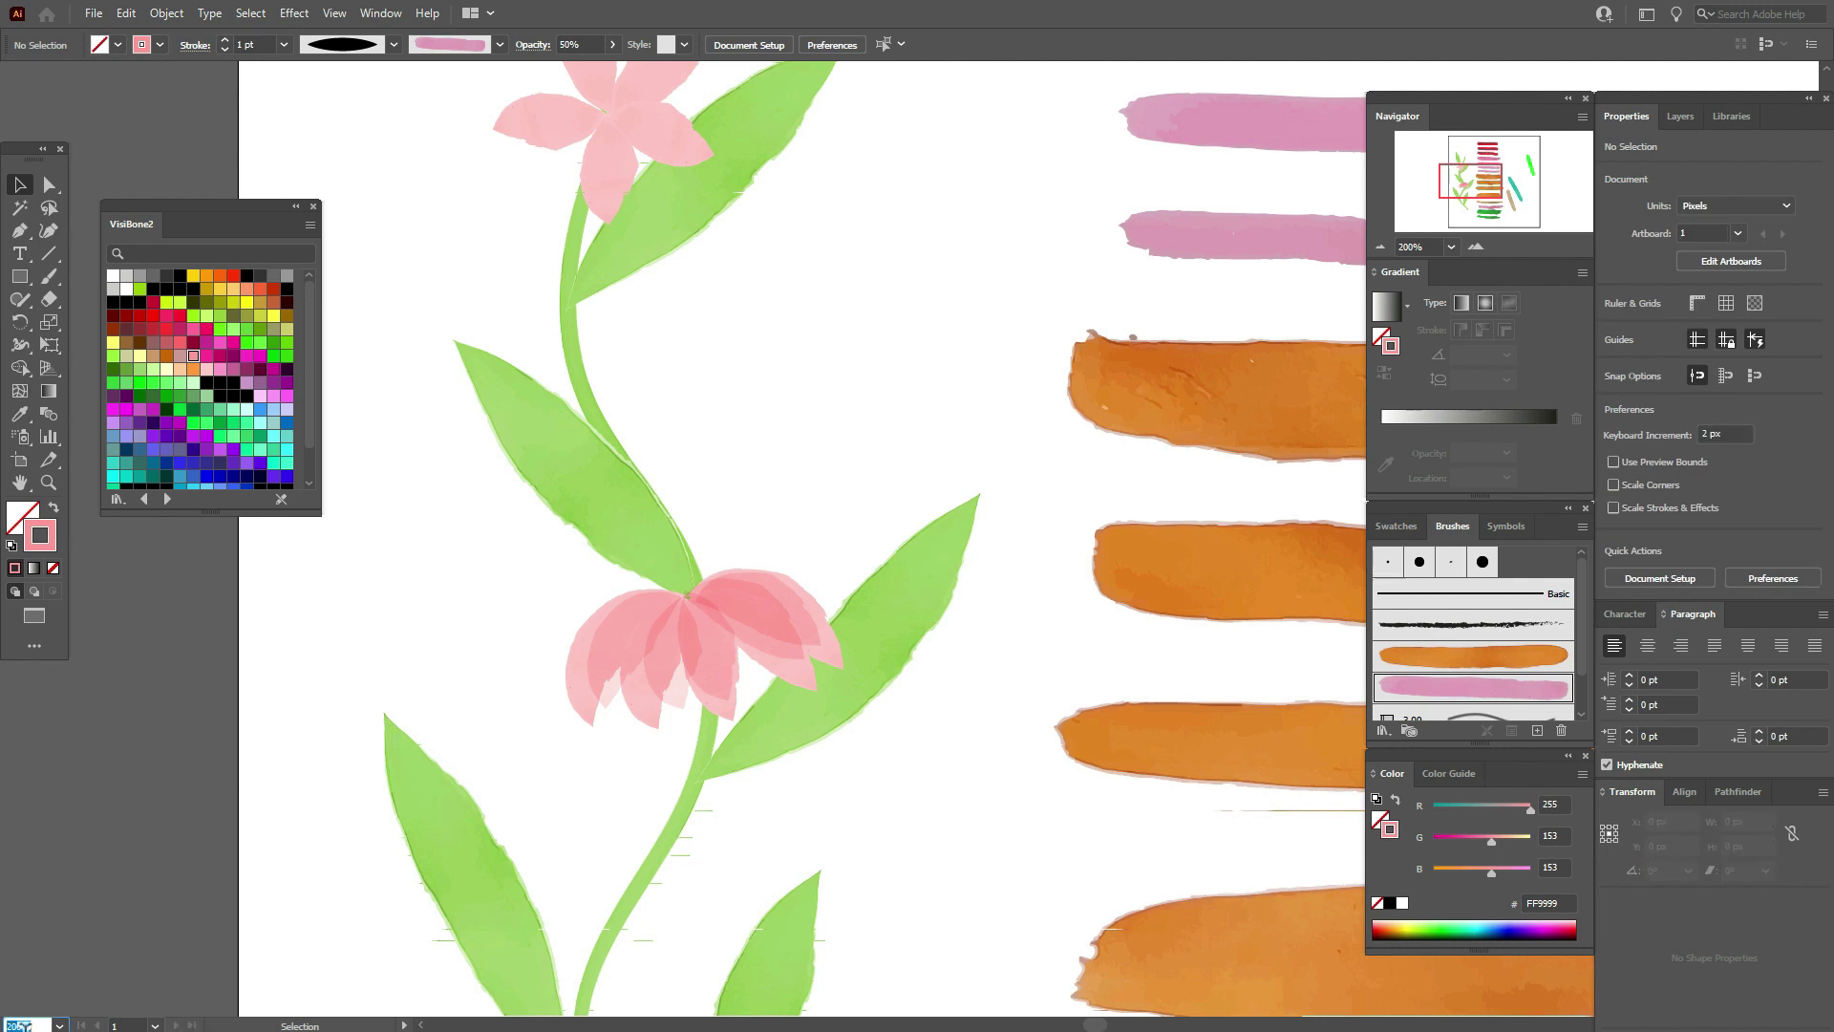
Select the whole botanical illustration with its stem, leaves and flowers, set its opacity to 70%, and clear the selection
{"action": "type", "text": "100"}
{"action": "key", "text": "Return"}
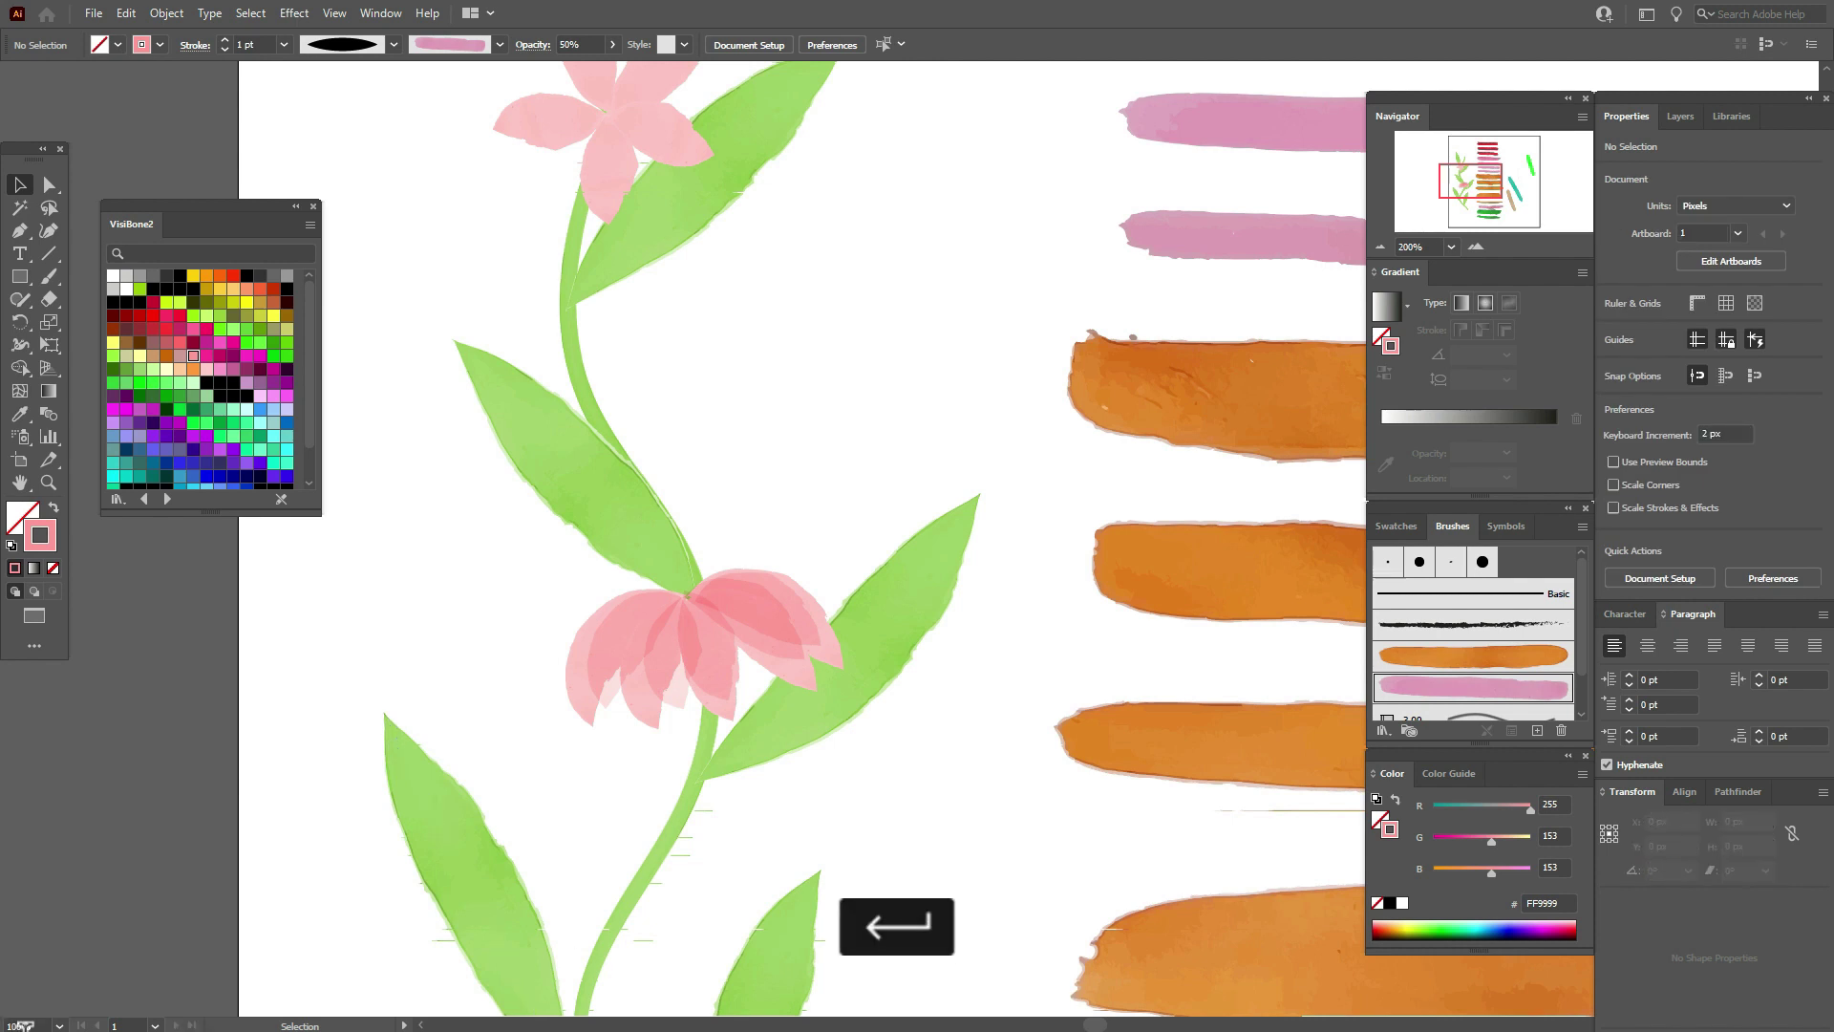
{"action": "left_click", "coordinate": [20, 485]}
{"action": "left_click_drag", "start_coordinate": [1057, 585], "coordinate": [869, 459]}
{"action": "left_click_drag", "start_coordinate": [835, 536], "coordinate": [769, 624]}
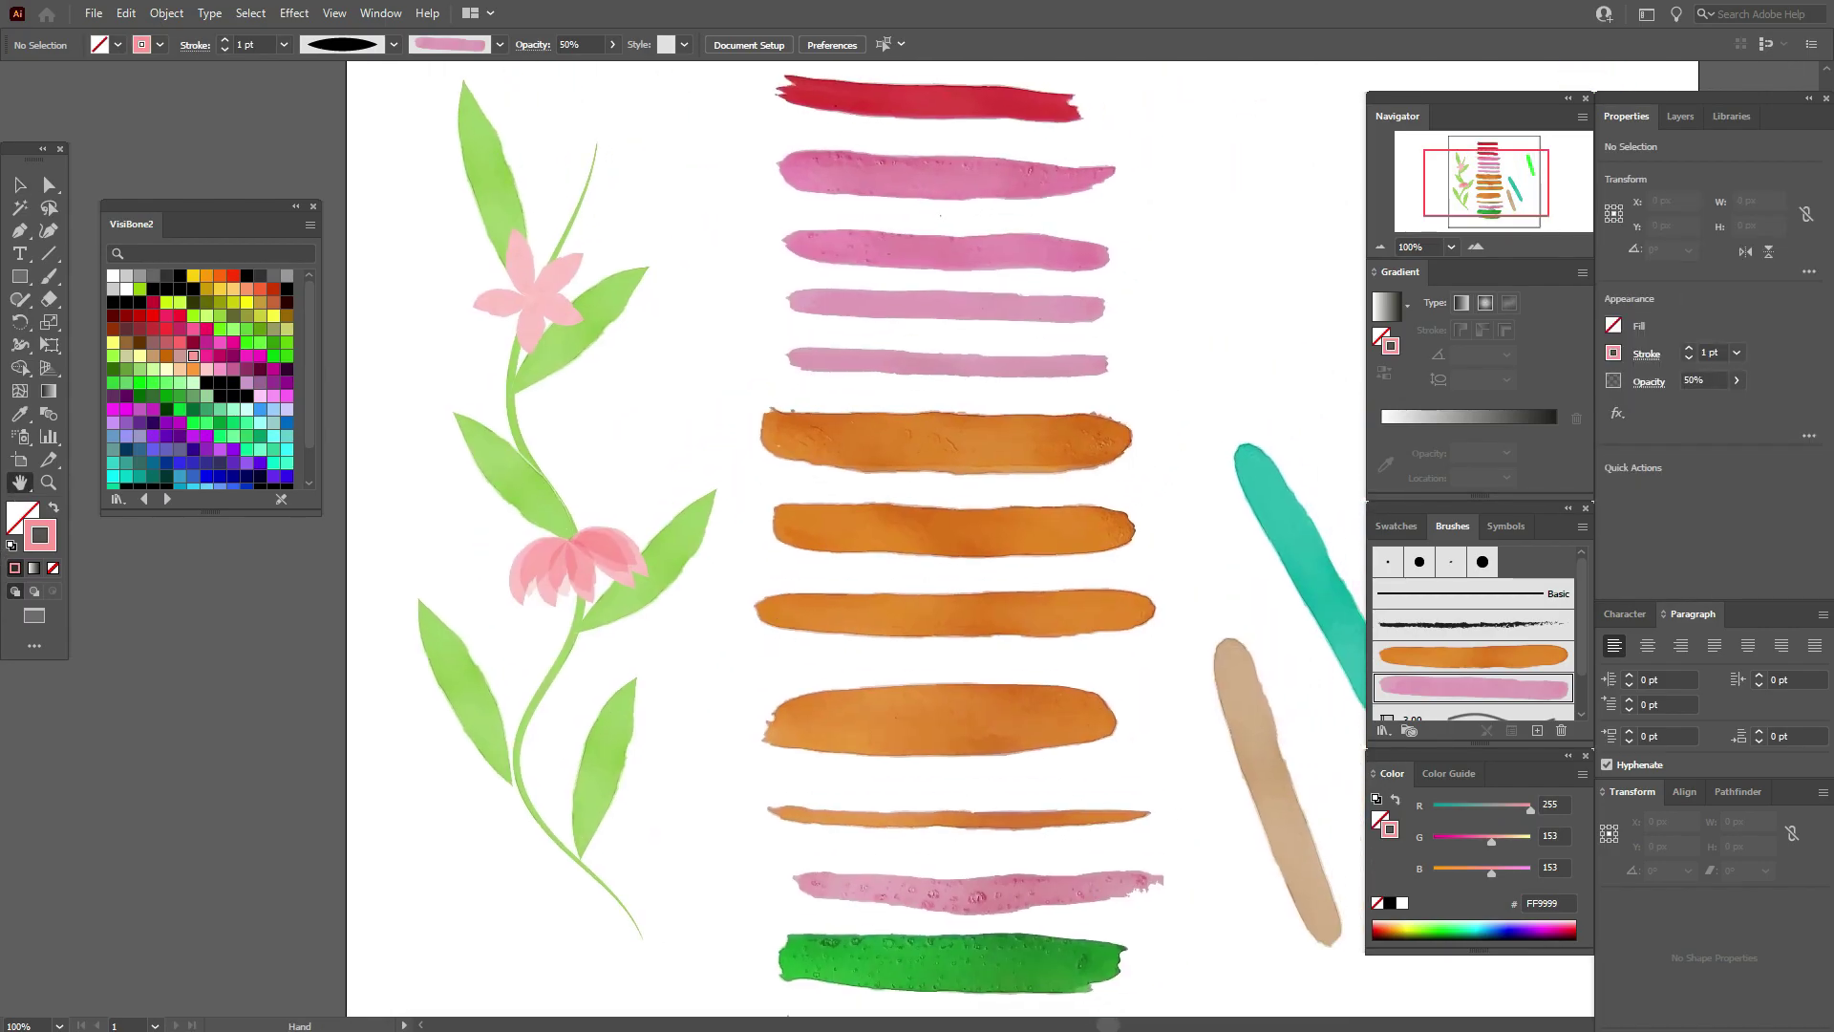
{"action": "left_click", "coordinate": [21, 185]}
{"action": "left_click_drag", "start_coordinate": [398, 129], "coordinate": [661, 909]}
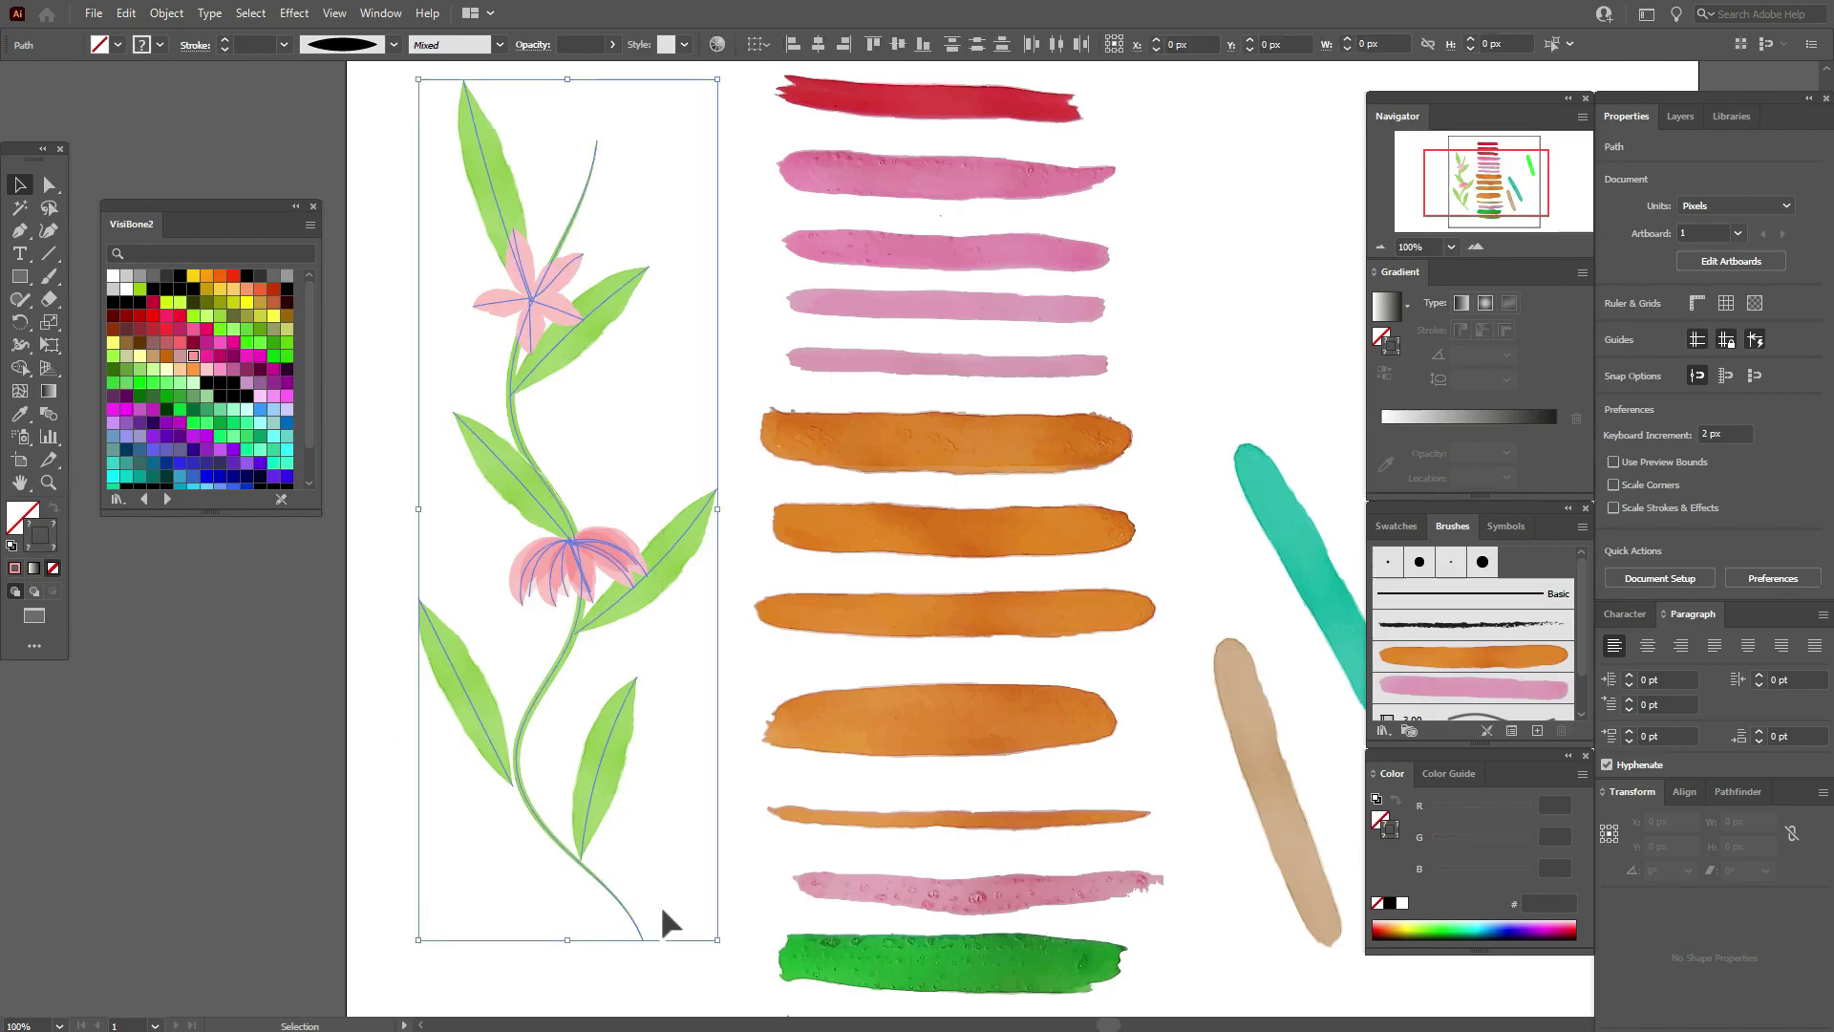
{"action": "left_click", "coordinate": [572, 46]}
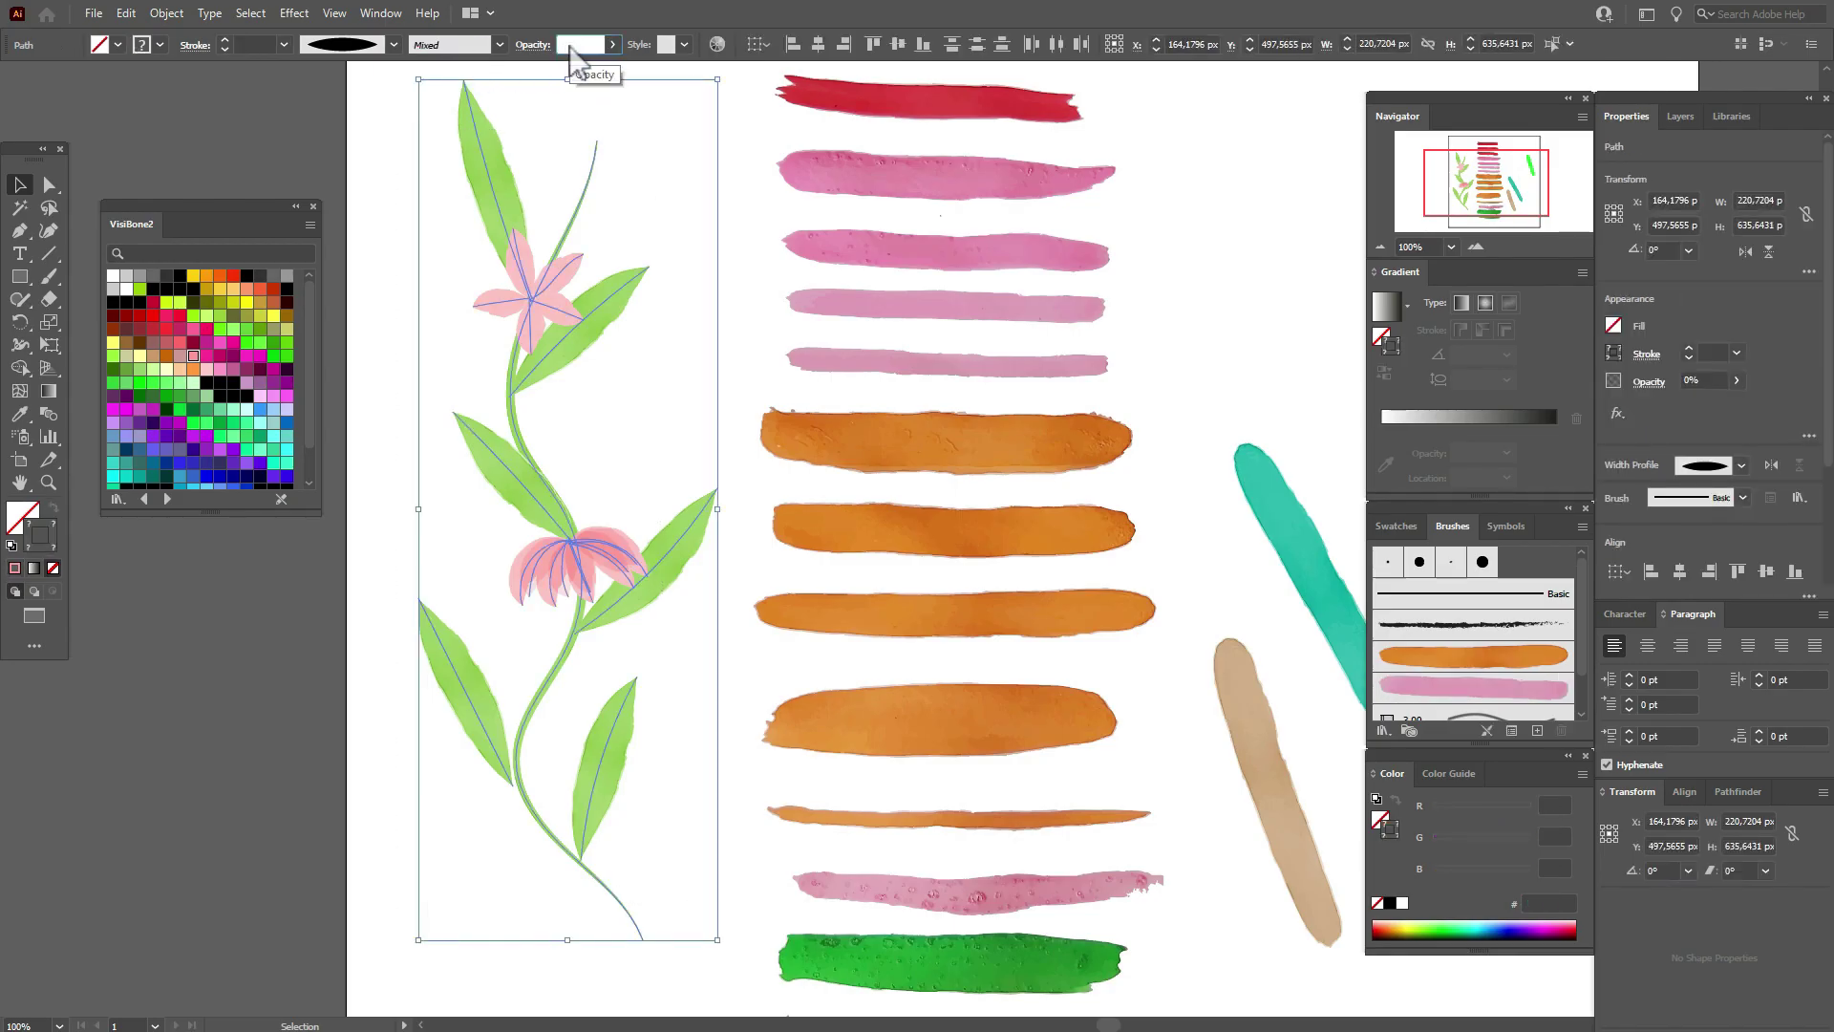
{"action": "type", "text": "70"}
{"action": "key", "text": "Return"}
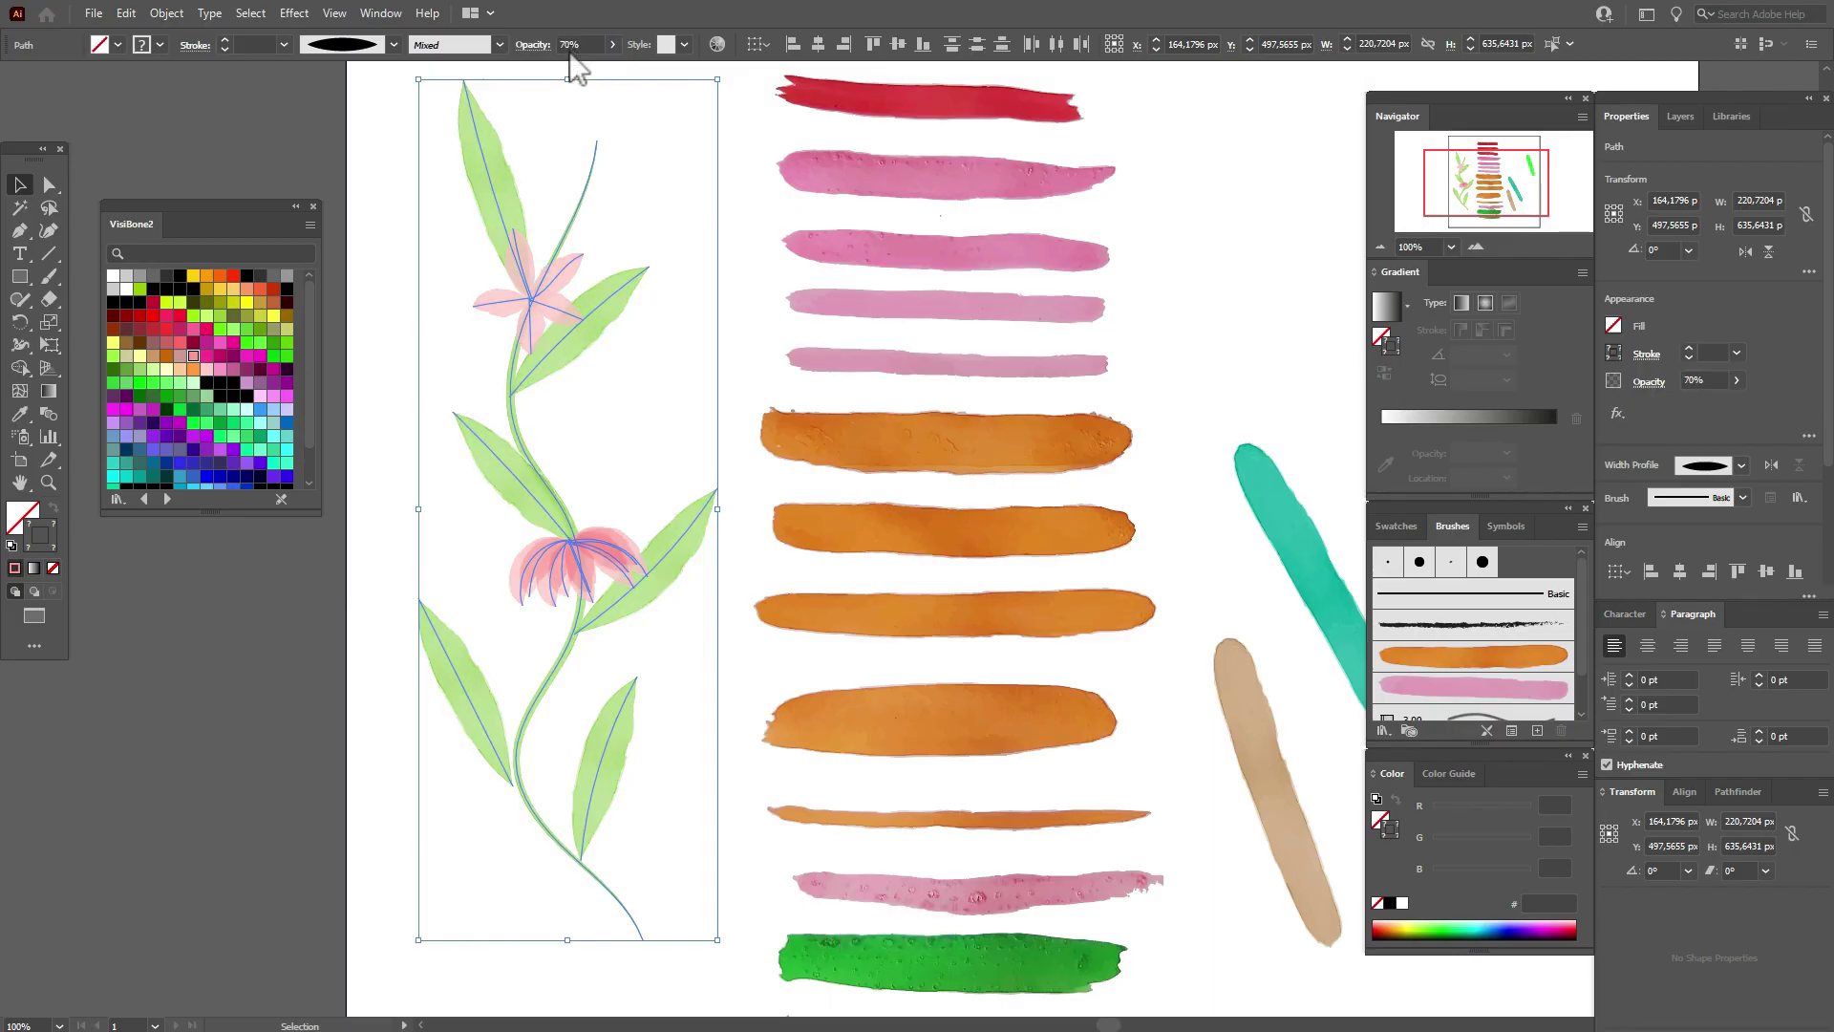
{"action": "left_click", "coordinate": [619, 236]}
{"action": "left_click", "coordinate": [680, 728]}
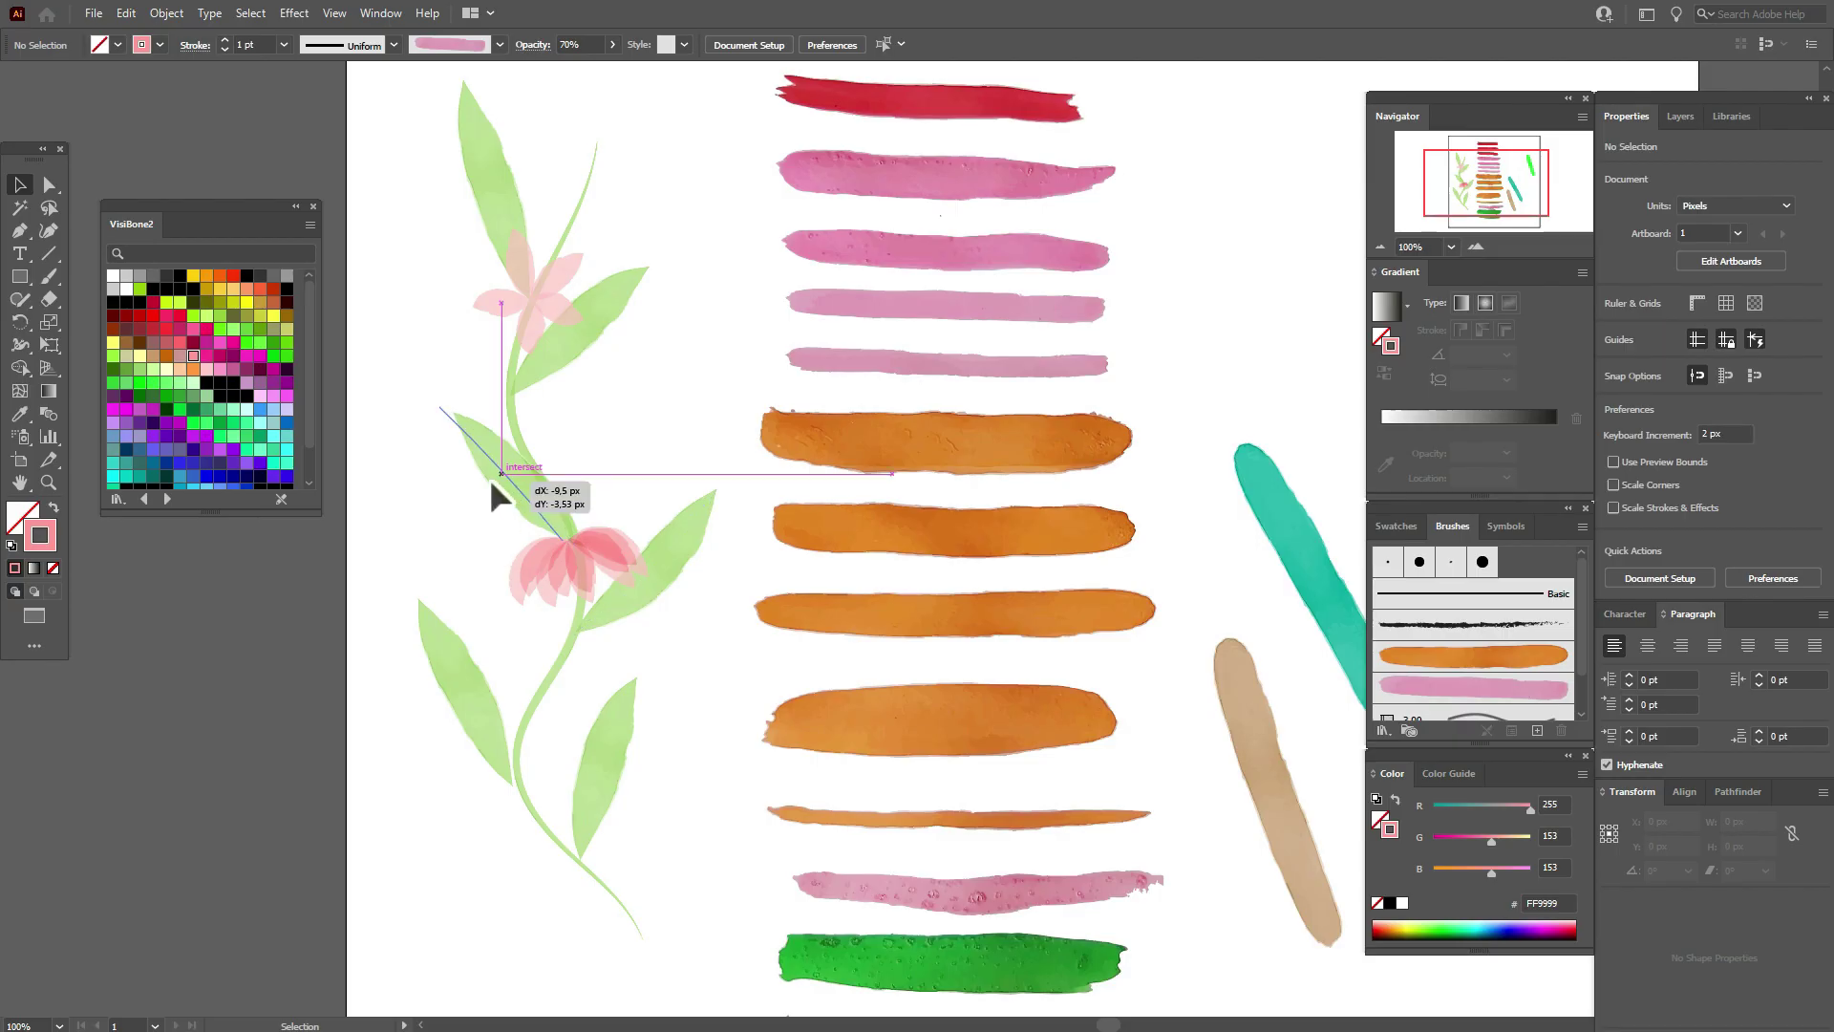
Shift the leaf just above the lower flower slightly outward from the stem, and clear the selection
{"action": "left_click", "coordinate": [520, 510]}
{"action": "left_click_drag", "start_coordinate": [578, 559], "coordinate": [586, 549]}
{"action": "left_click_drag", "start_coordinate": [480, 465], "coordinate": [480, 466]}
{"action": "left_click", "coordinate": [745, 548]}
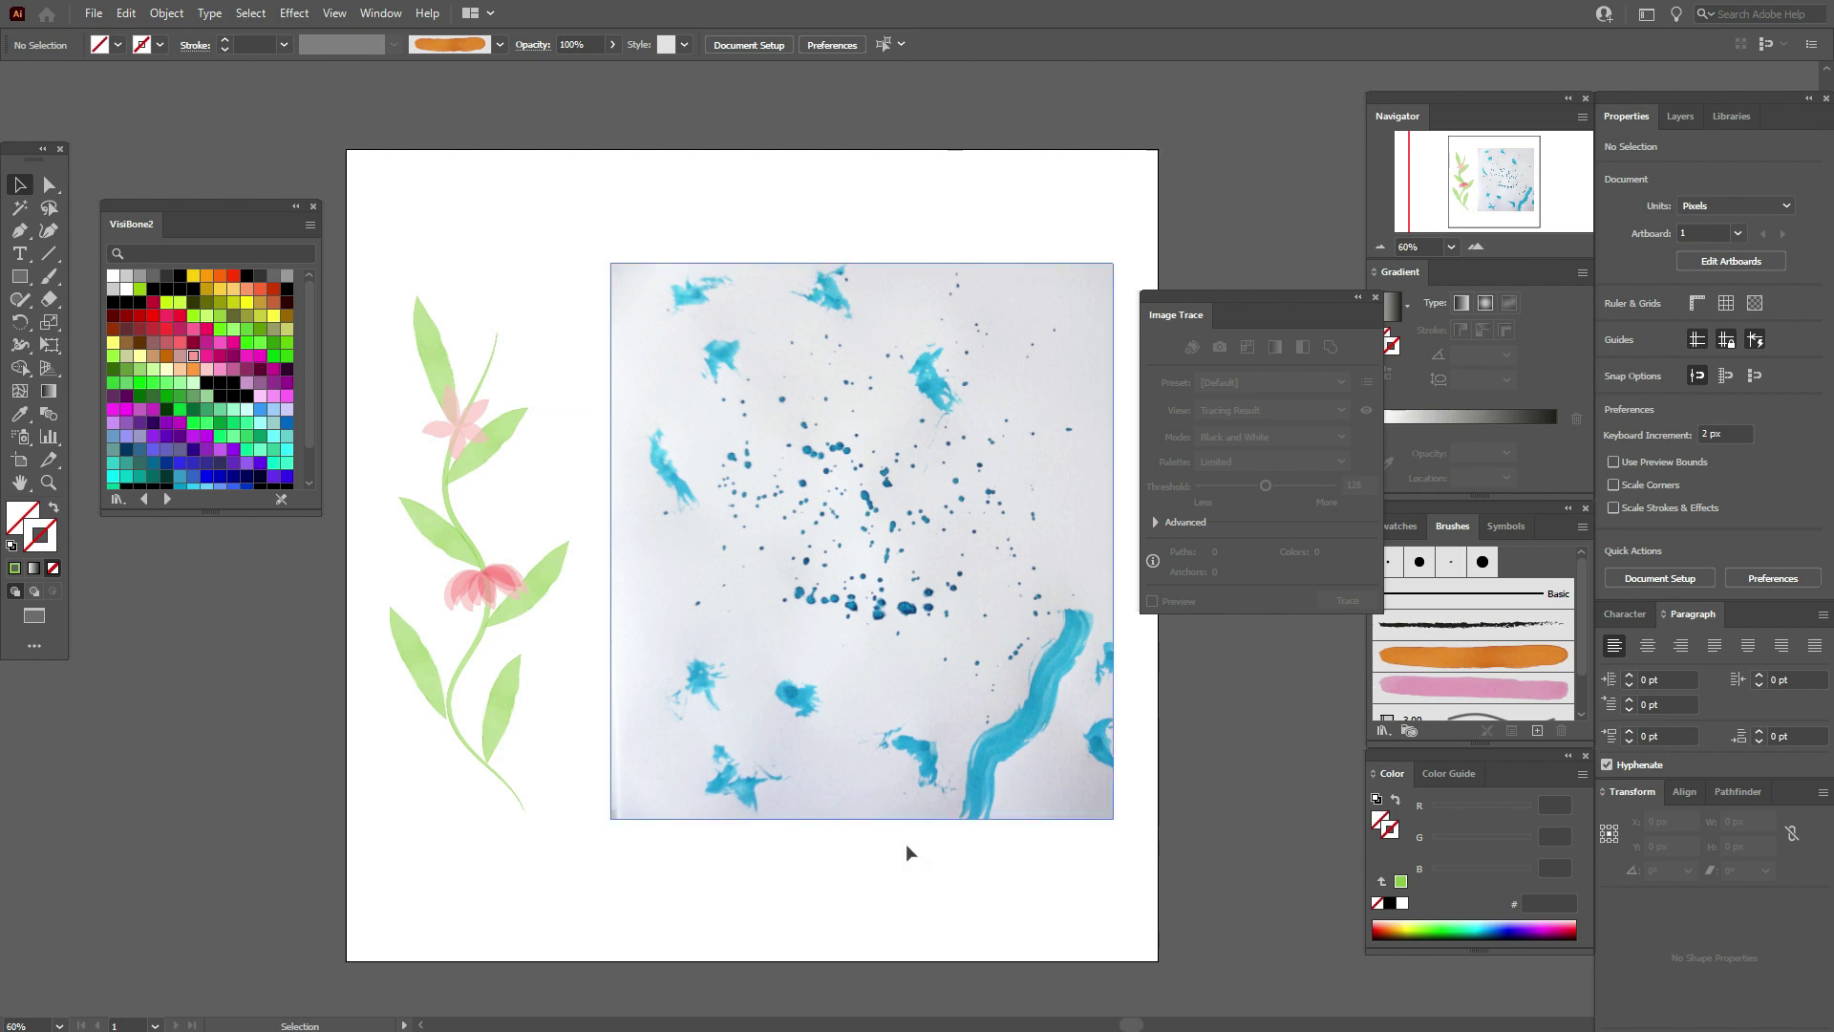
Image Trace the blue paint splatter photo with the High Fidelity Photo preset and expand the tracing's object and fill
{"action": "left_click", "coordinate": [952, 516]}
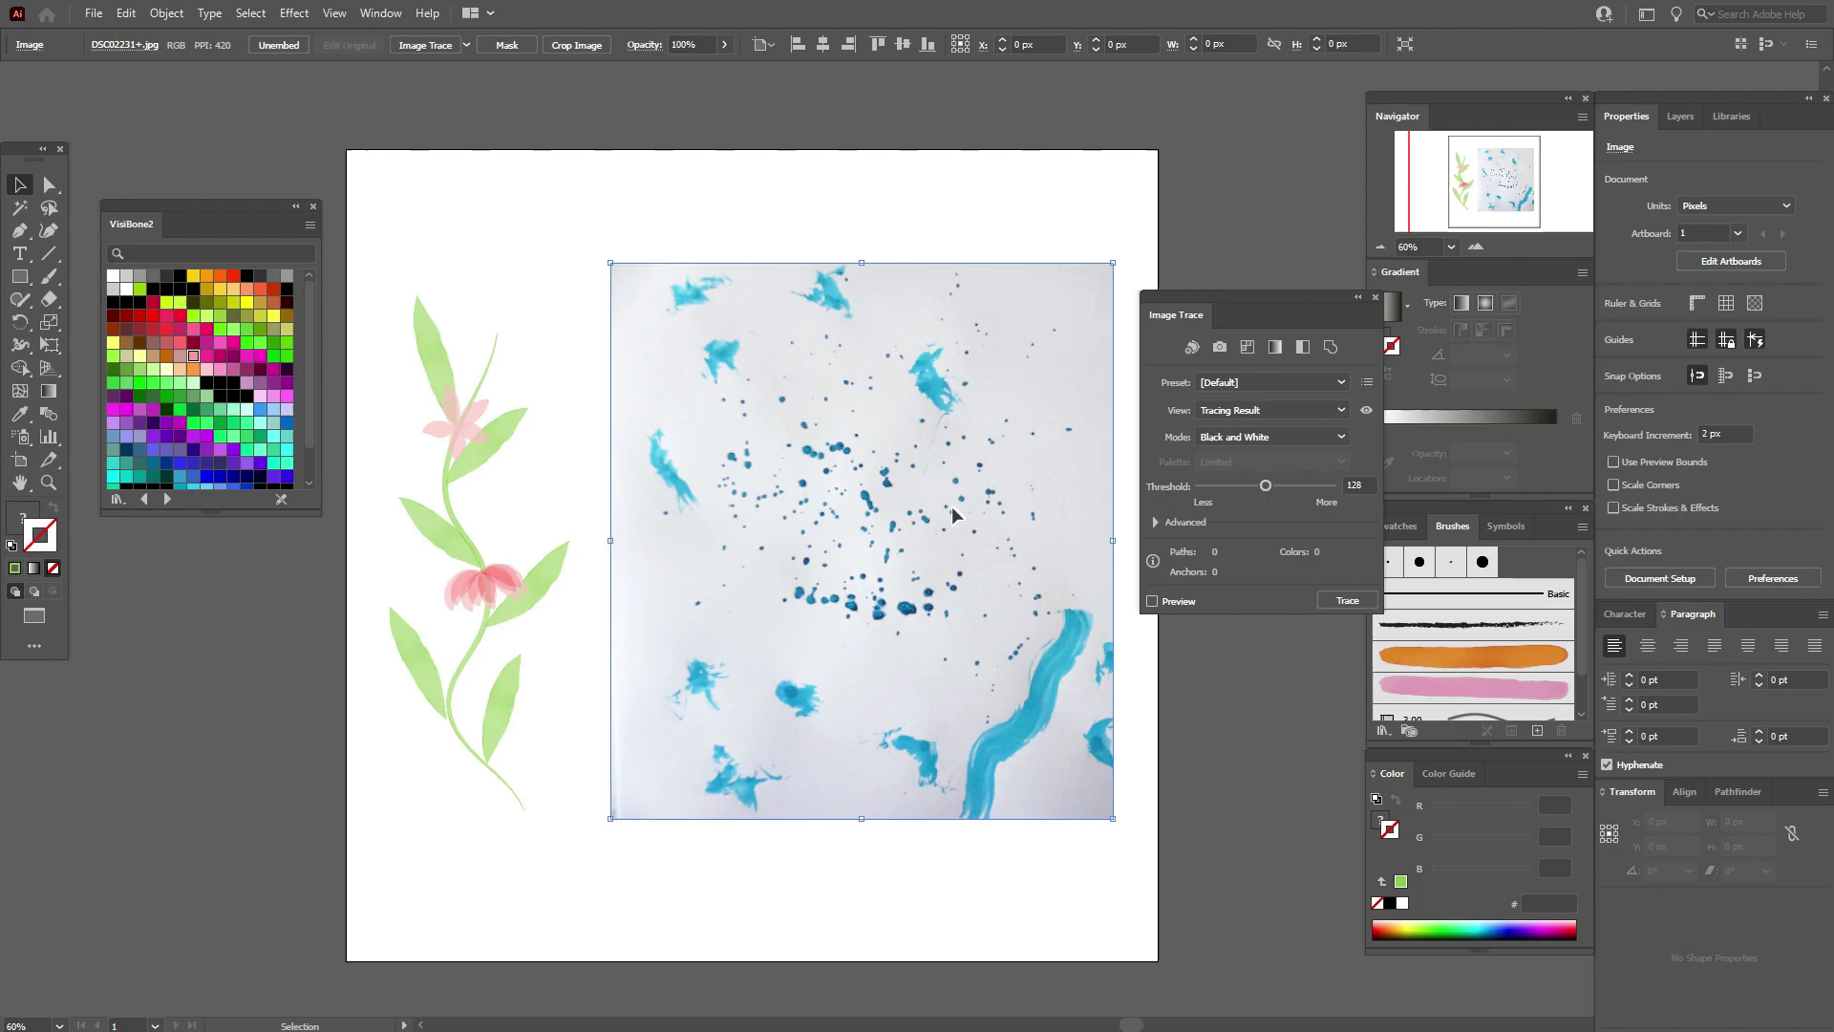
{"action": "left_click", "coordinate": [1309, 383]}
{"action": "left_click", "coordinate": [1307, 383]}
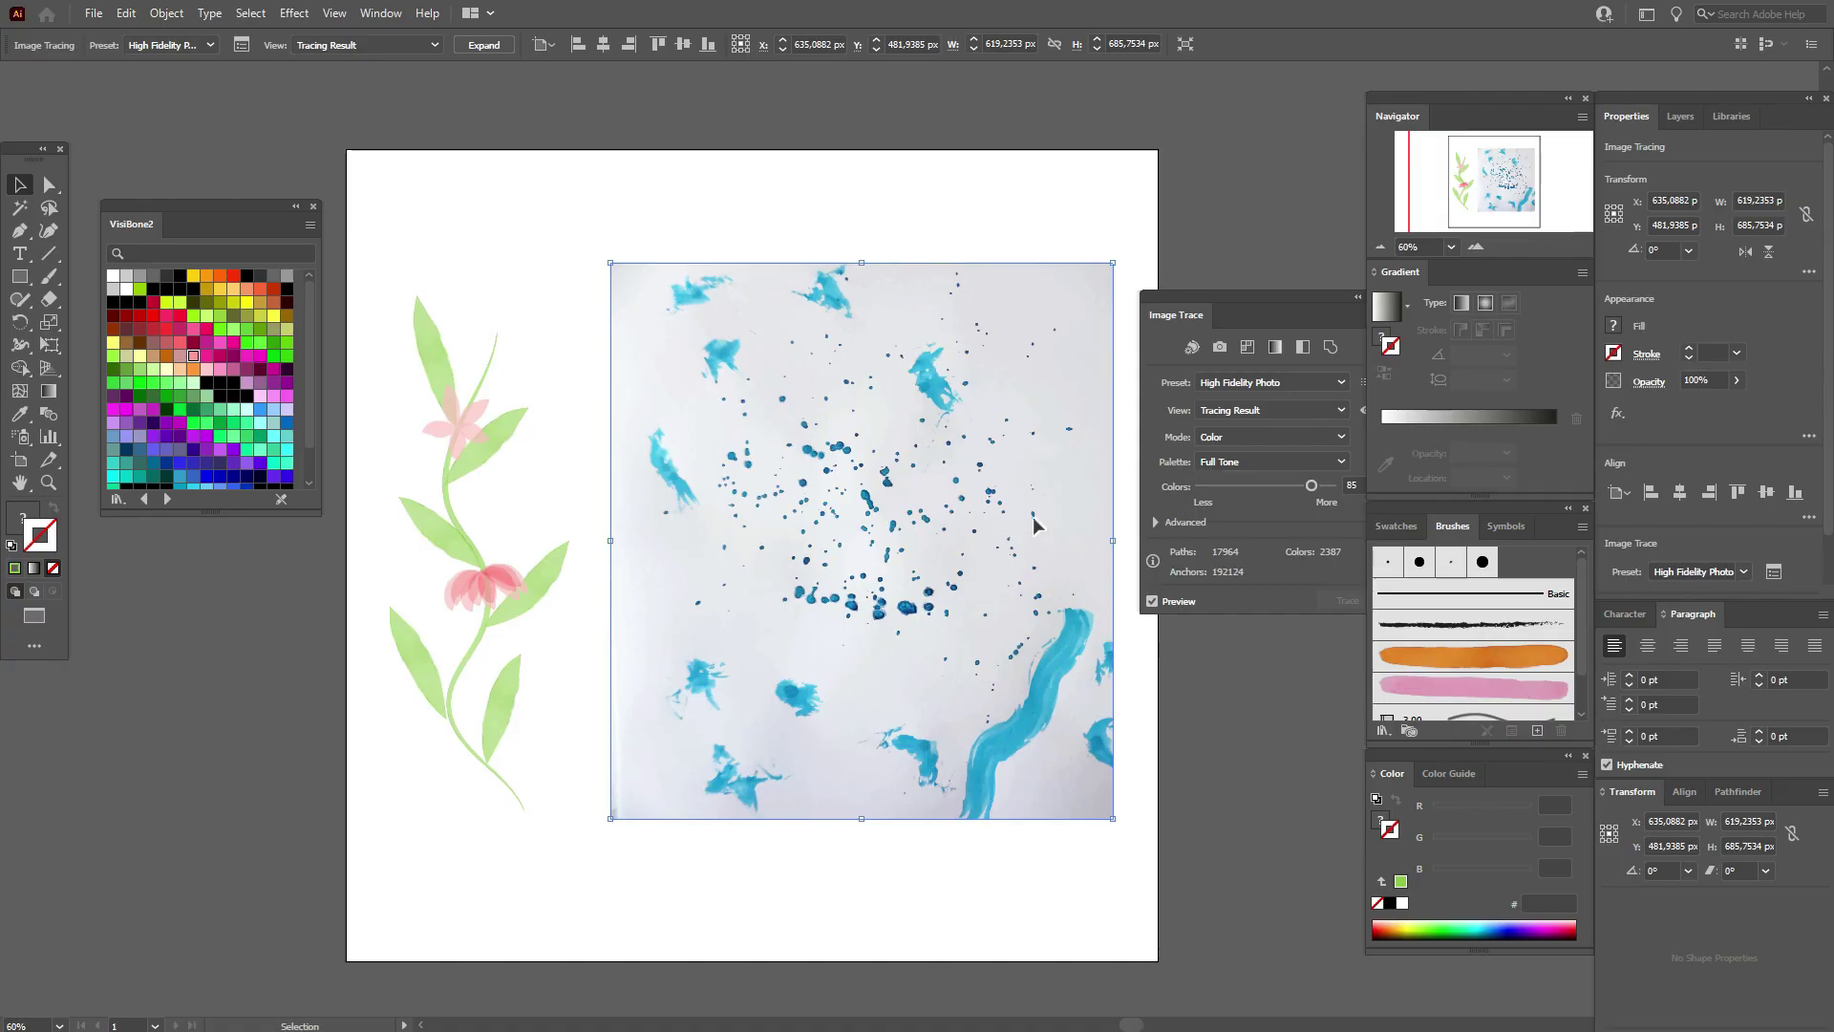
{"action": "left_click", "coordinate": [178, 13]}
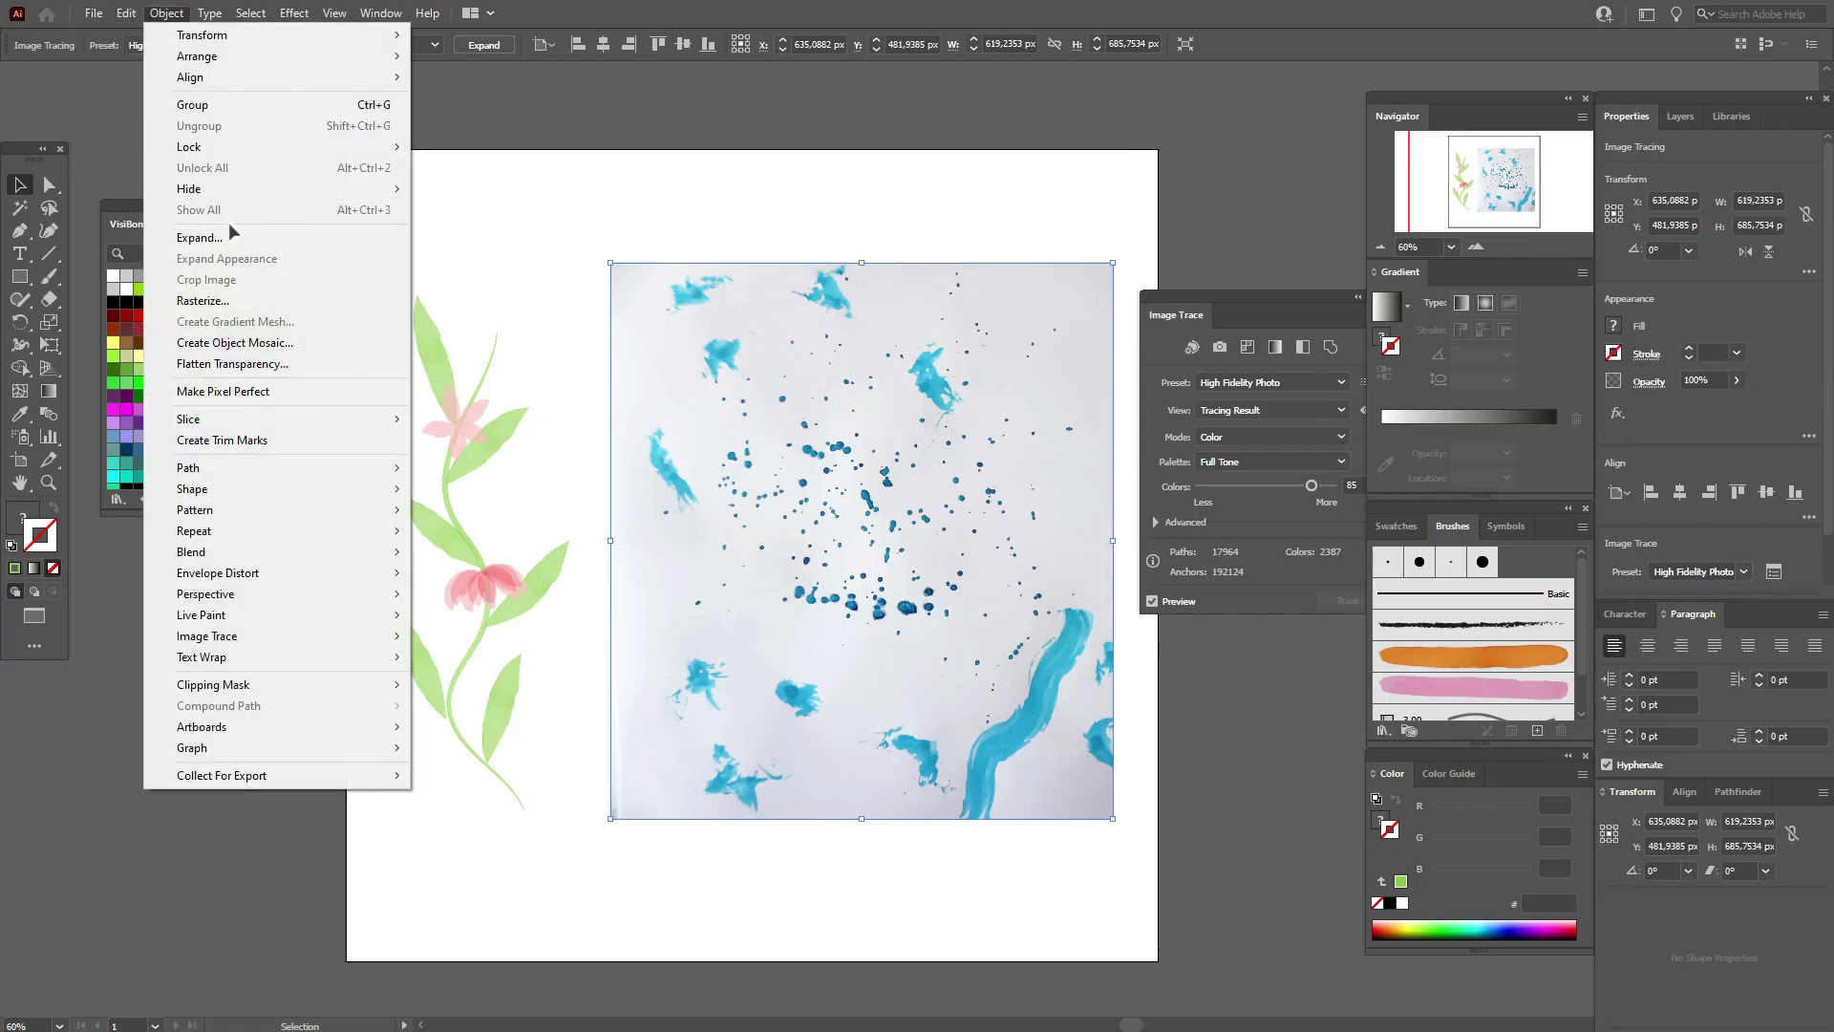
{"action": "left_click", "coordinate": [235, 233]}
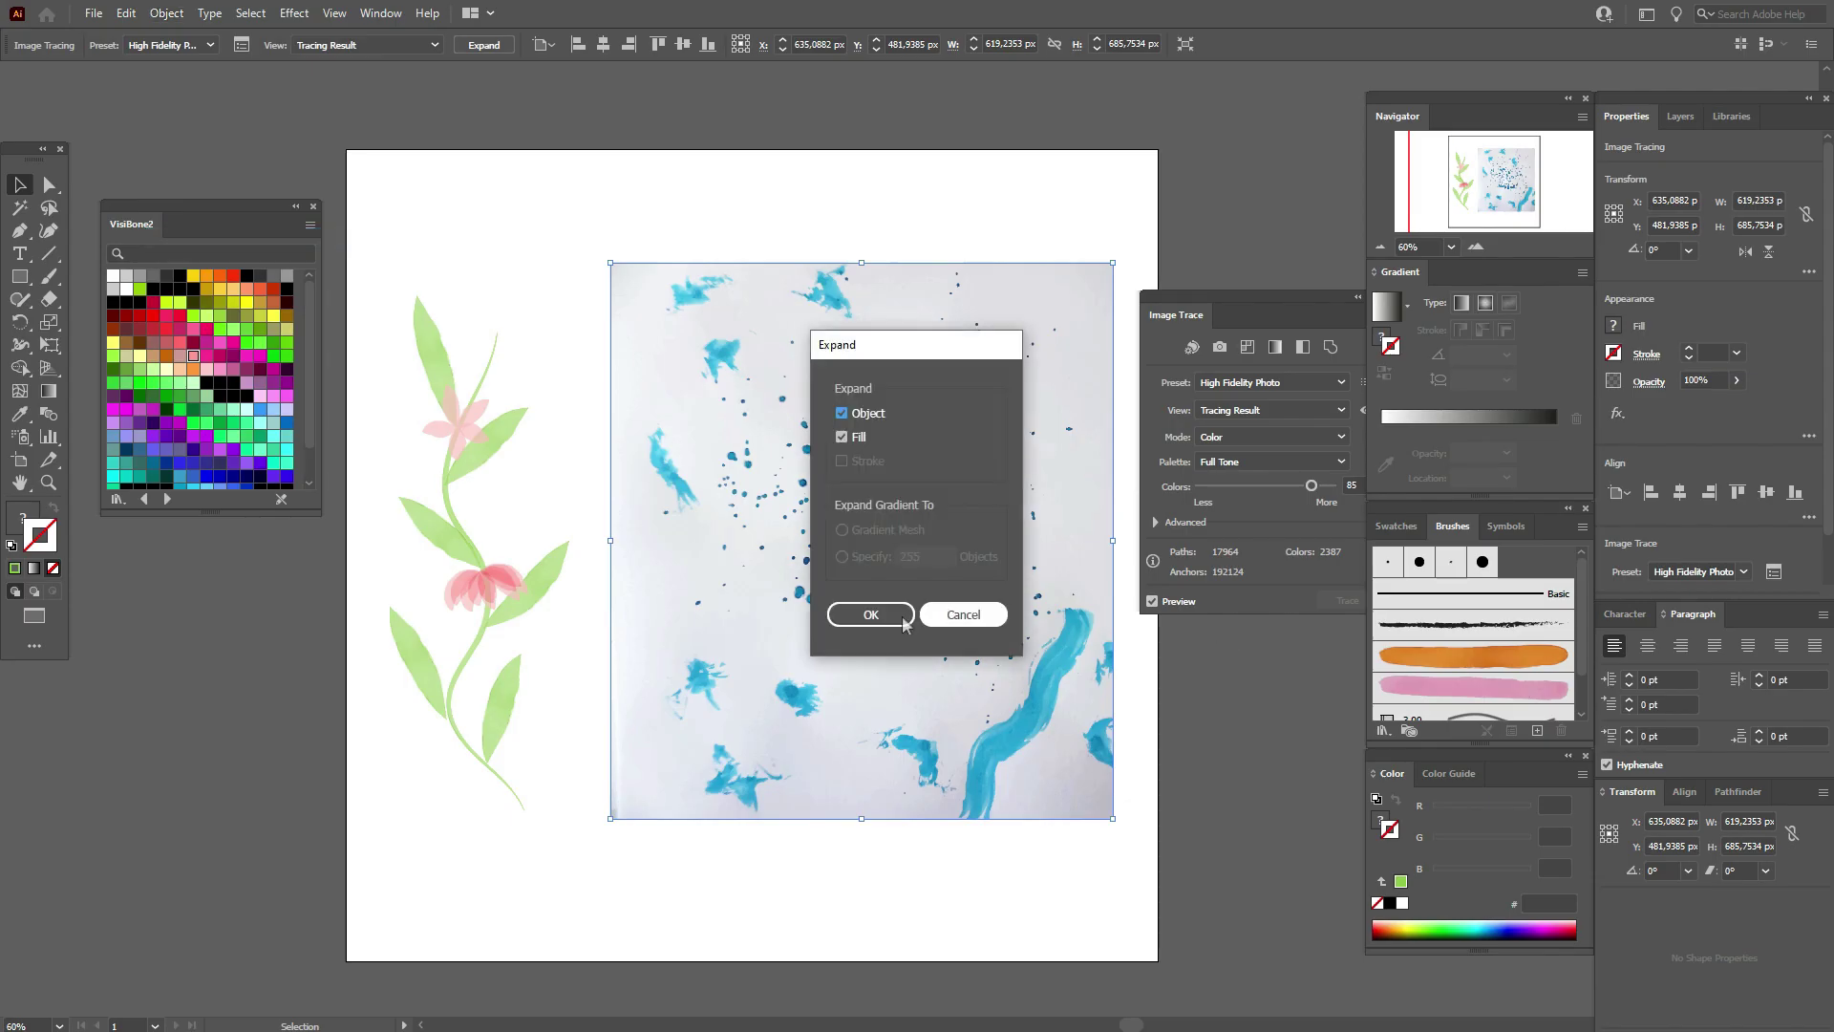
{"action": "left_click", "coordinate": [874, 617]}
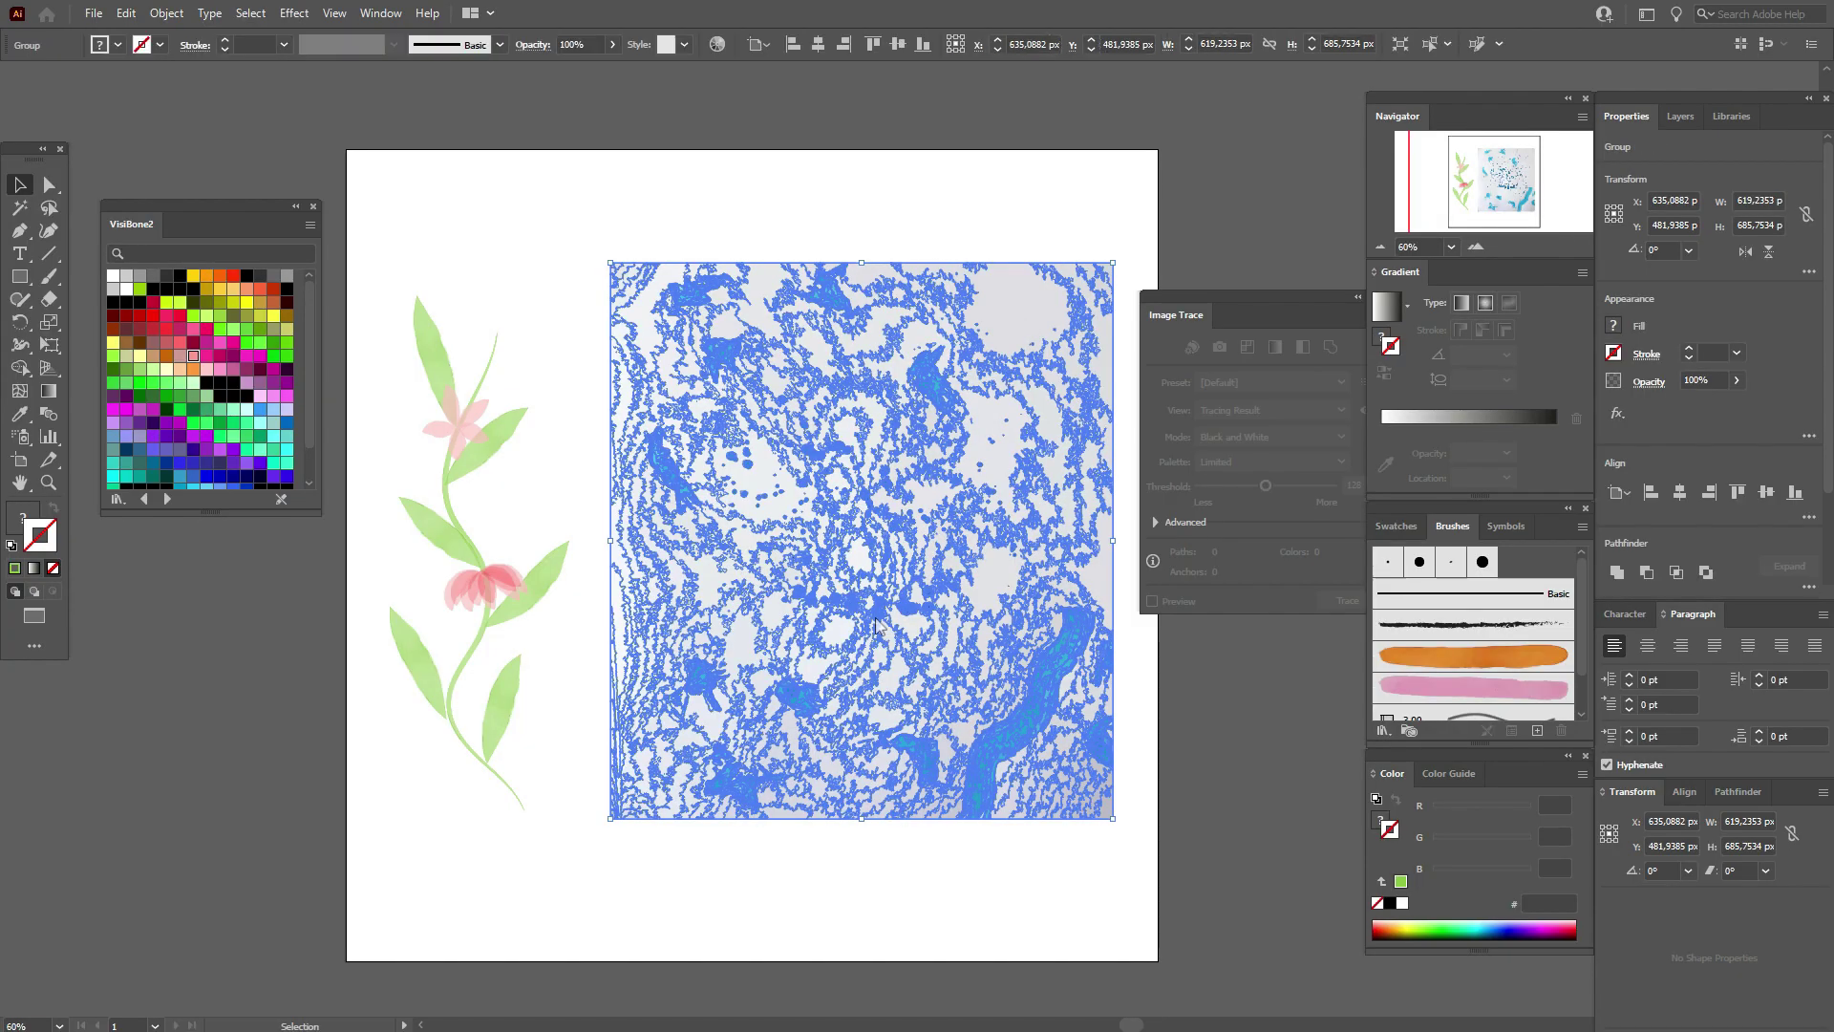
Remove the light grey paper background and the remaining grey corner patches from the traced splatter using the Magic Wand
{"action": "key", "text": "Delete"}
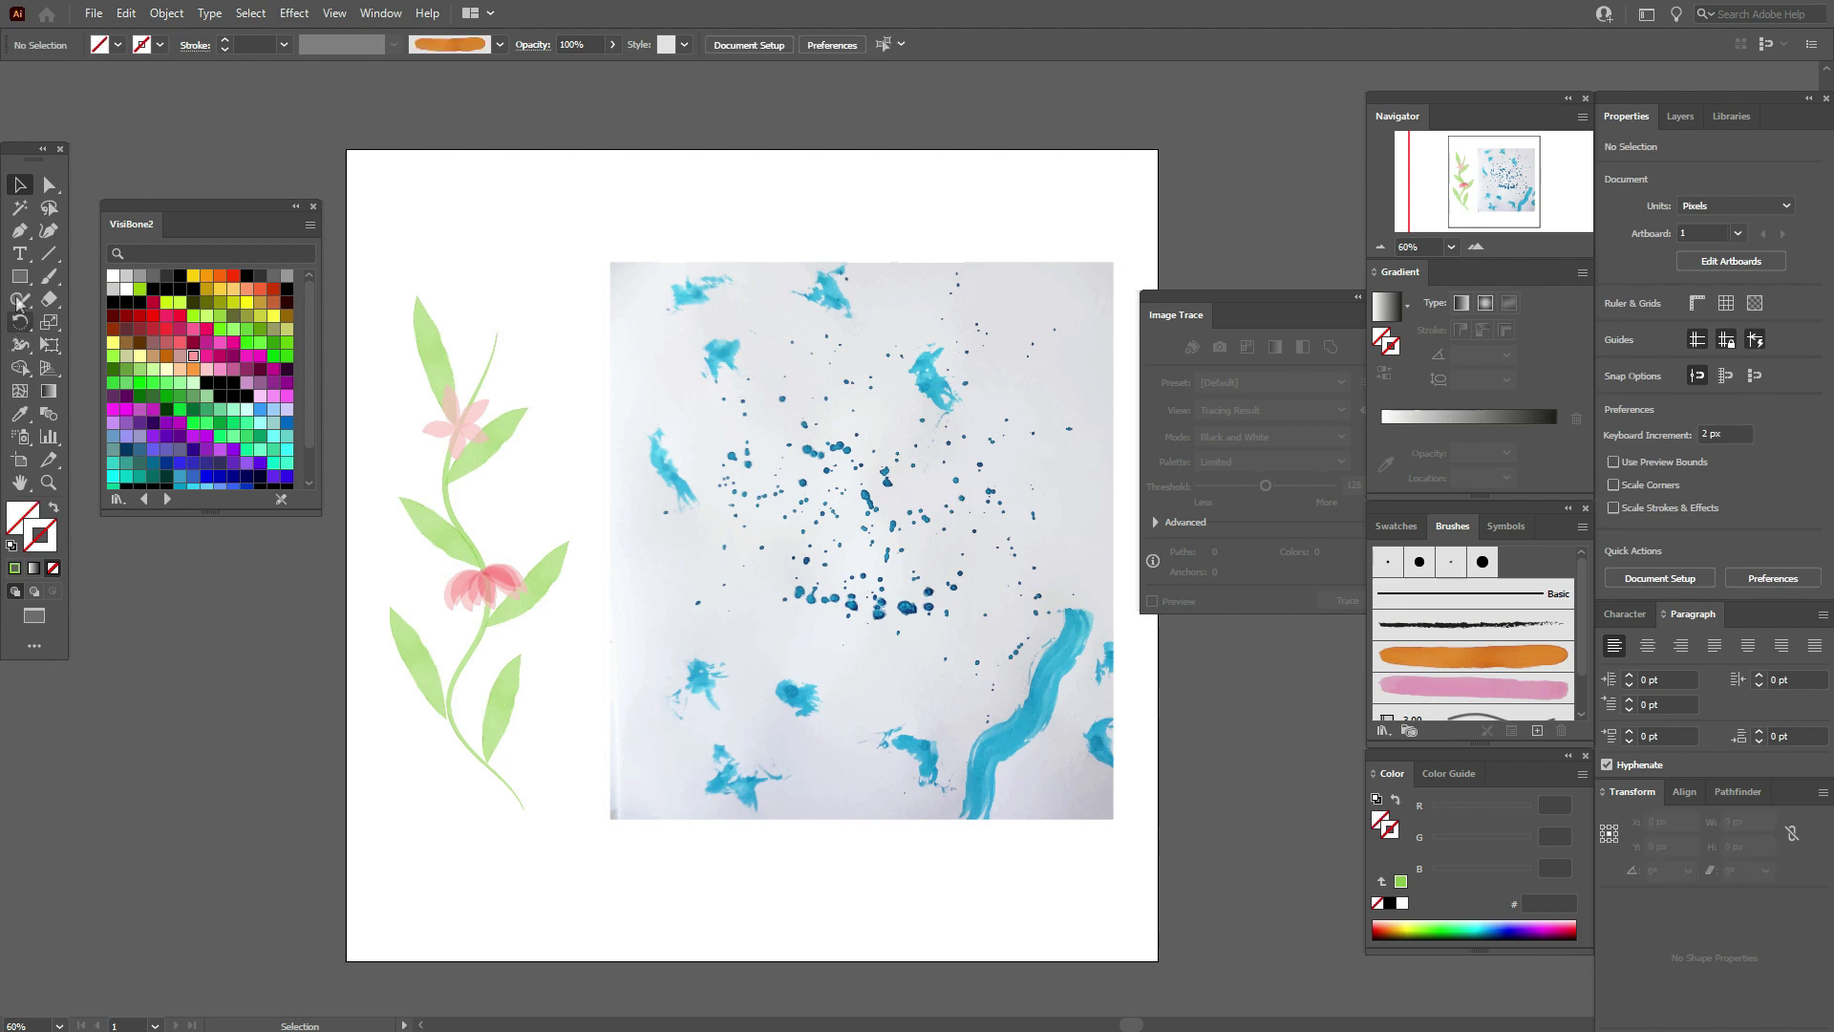
{"action": "left_click", "coordinate": [21, 209]}
{"action": "left_click", "coordinate": [1039, 294]}
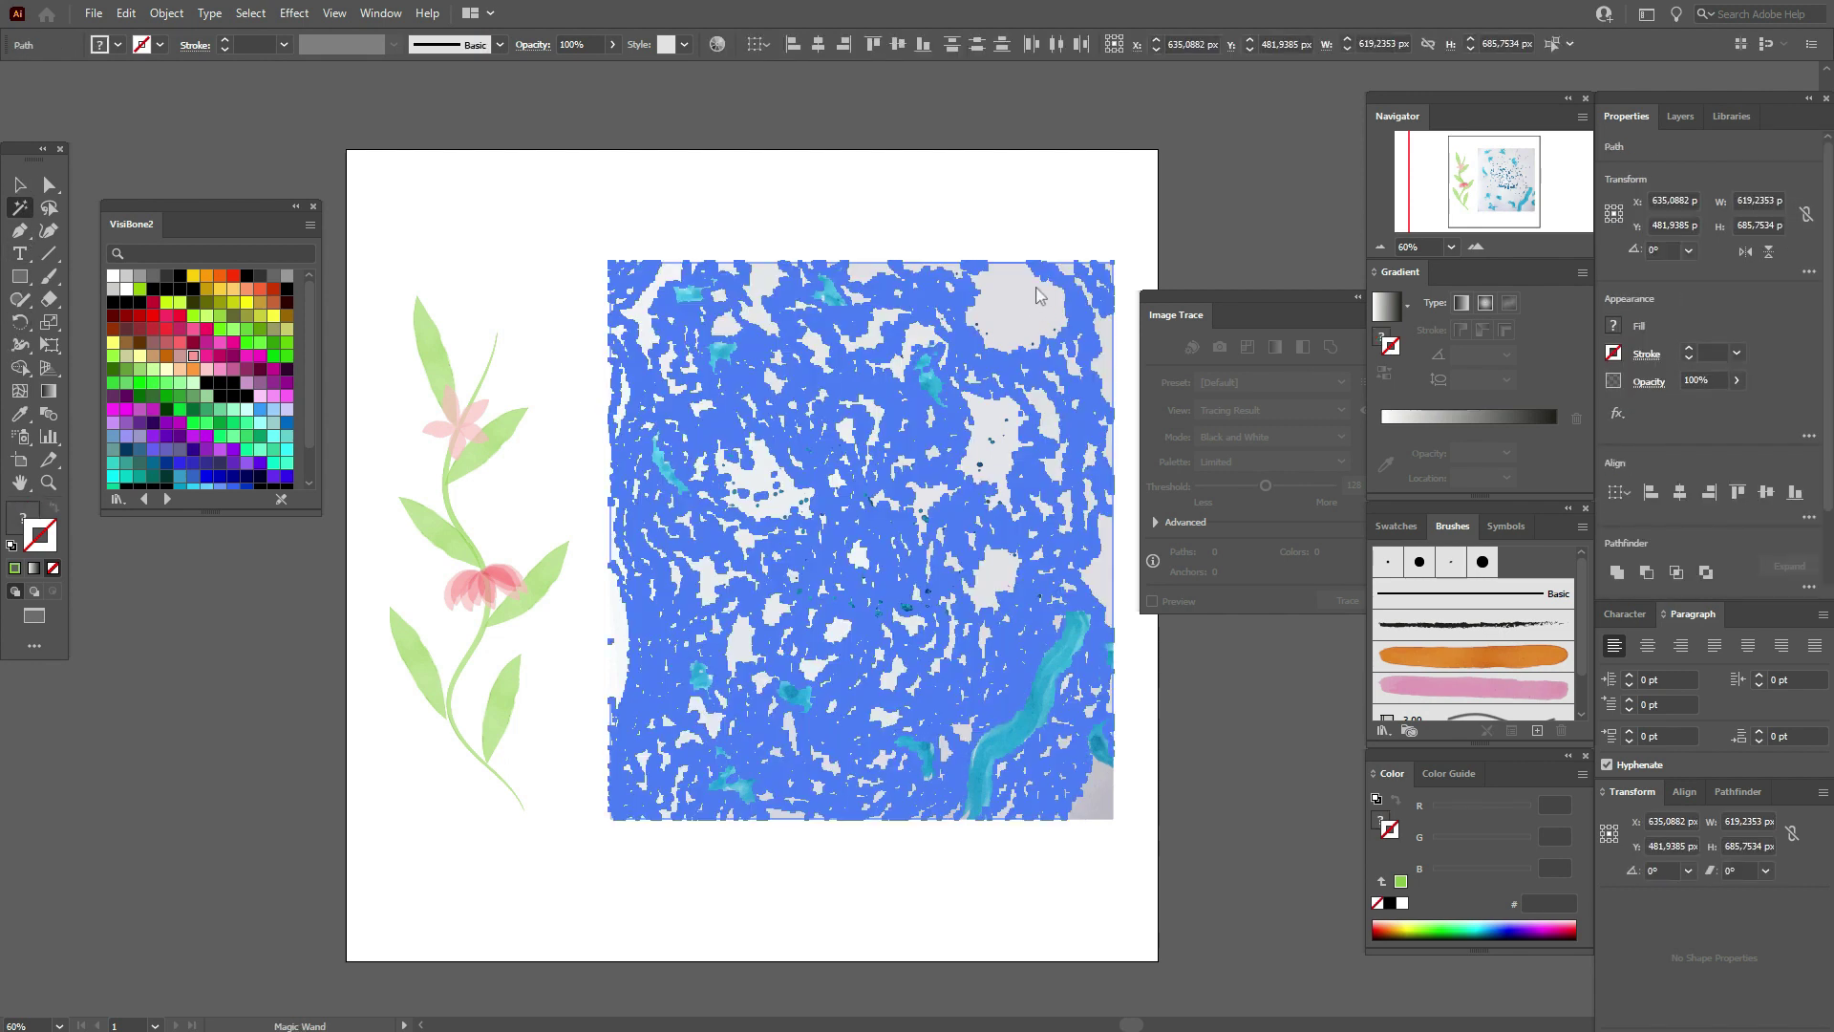
{"action": "key", "text": "Delete"}
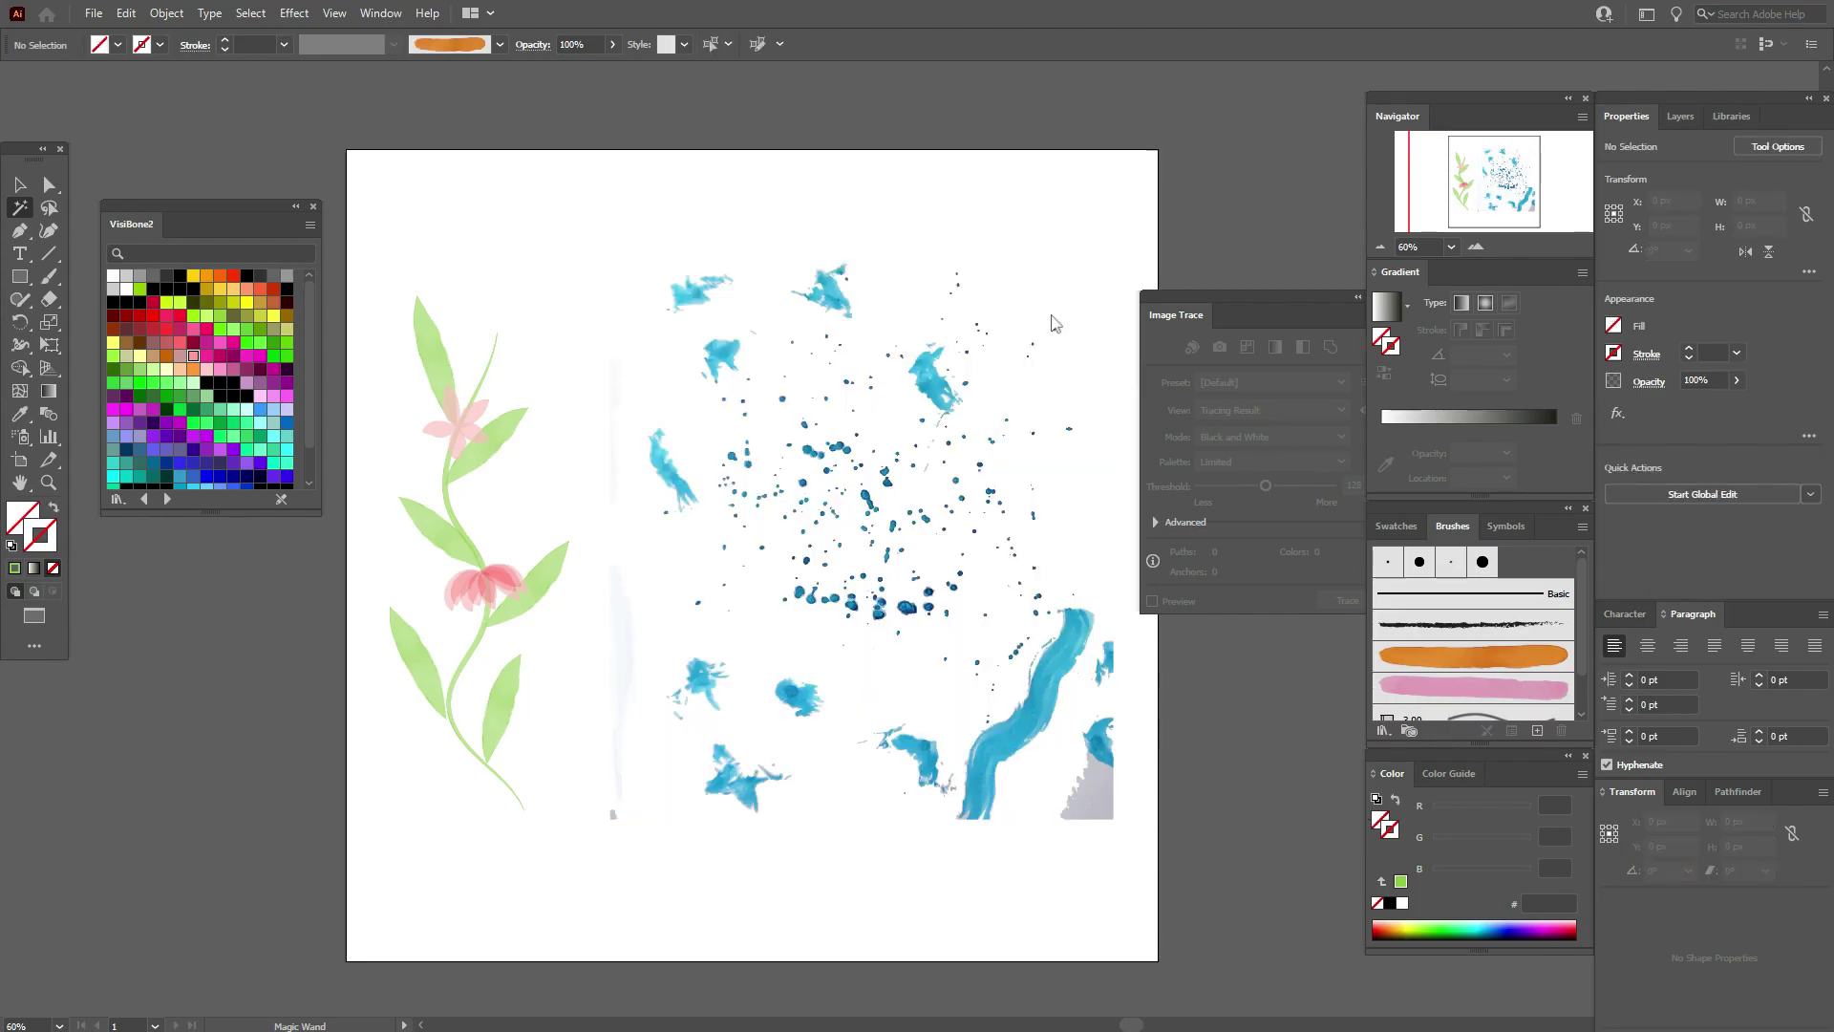
{"action": "left_click", "coordinate": [1097, 808]}
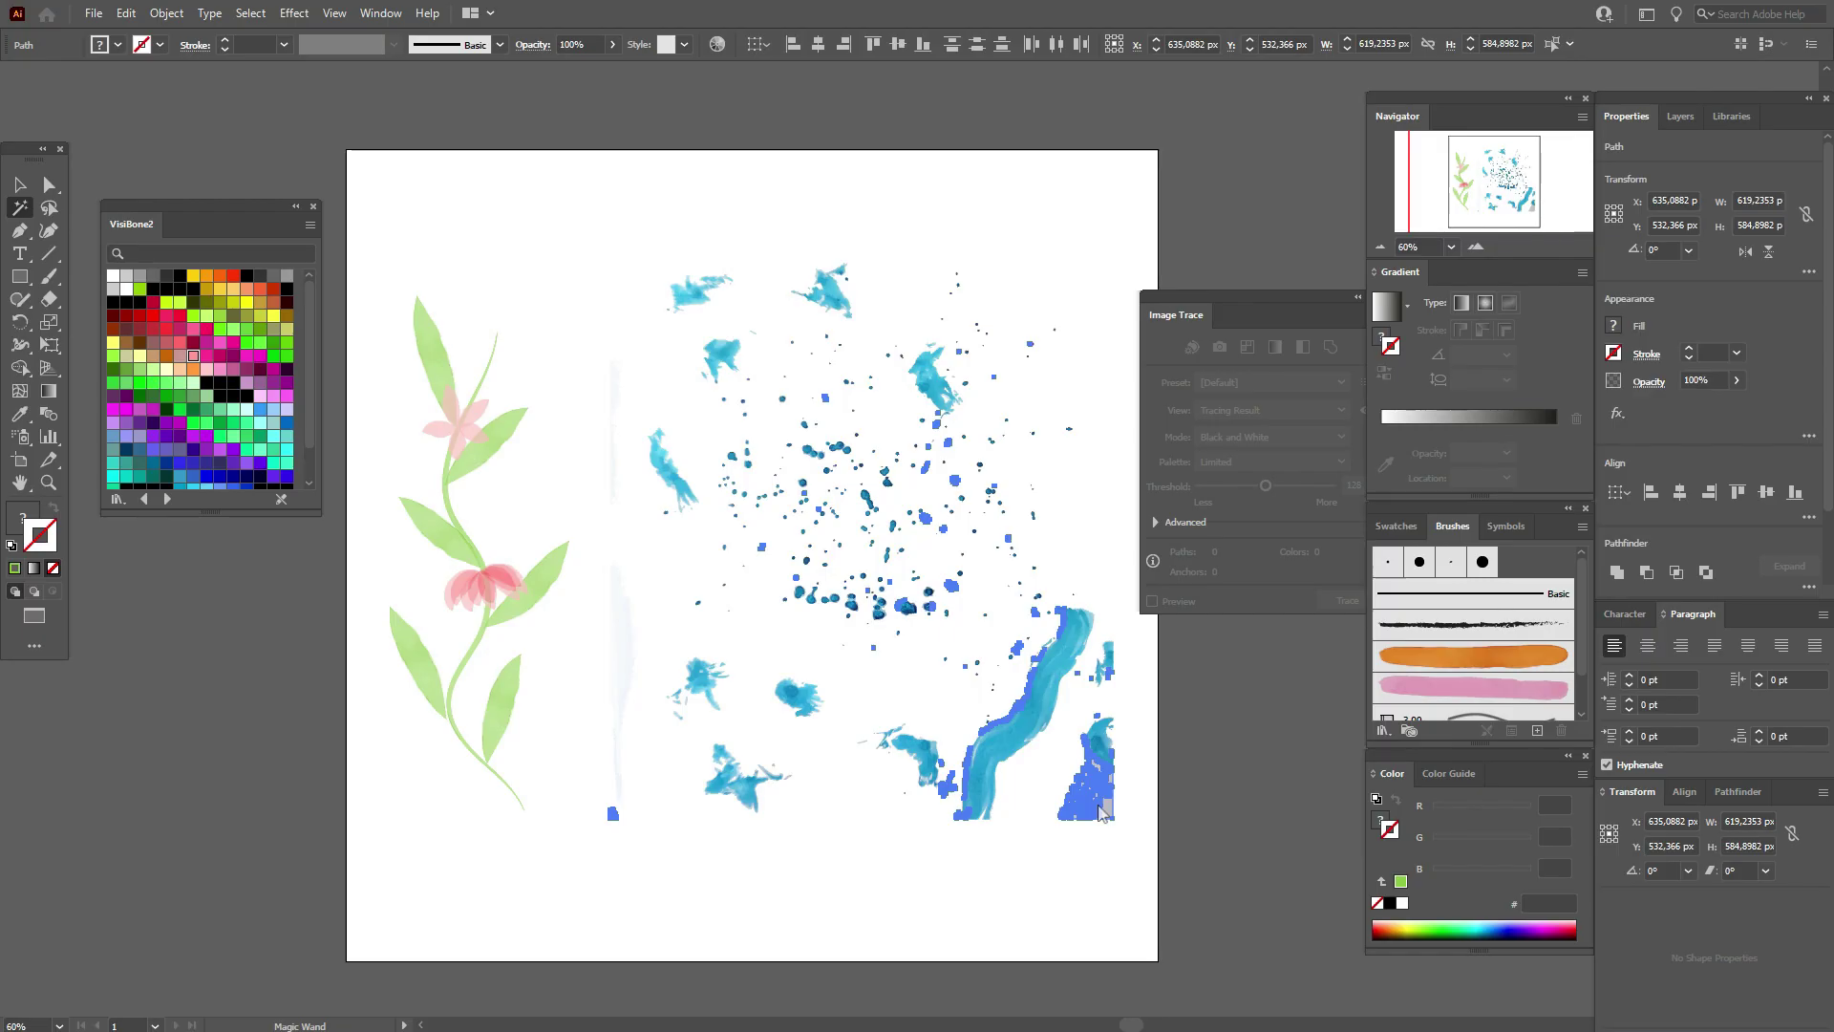
{"action": "key", "text": "Delete"}
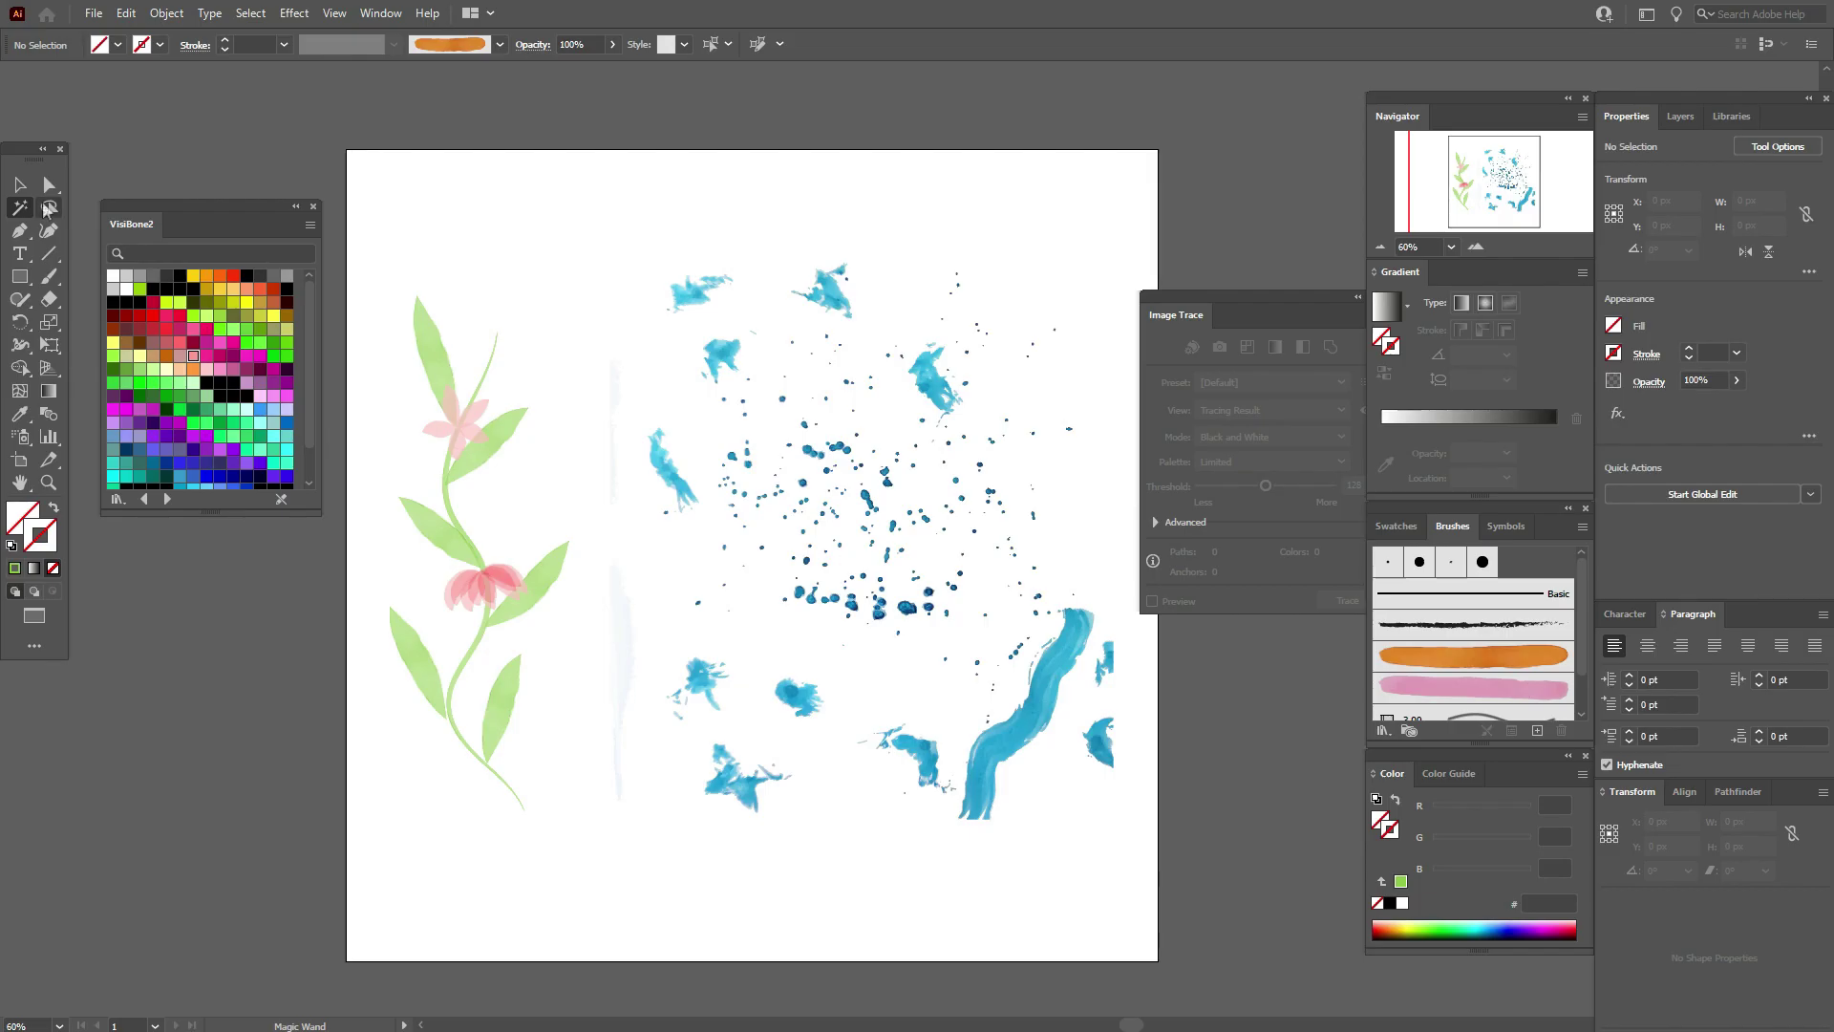
Ungroup the traced blue splatter artwork twice so its shapes become separate, and clear the selection
{"action": "left_click", "coordinate": [19, 184]}
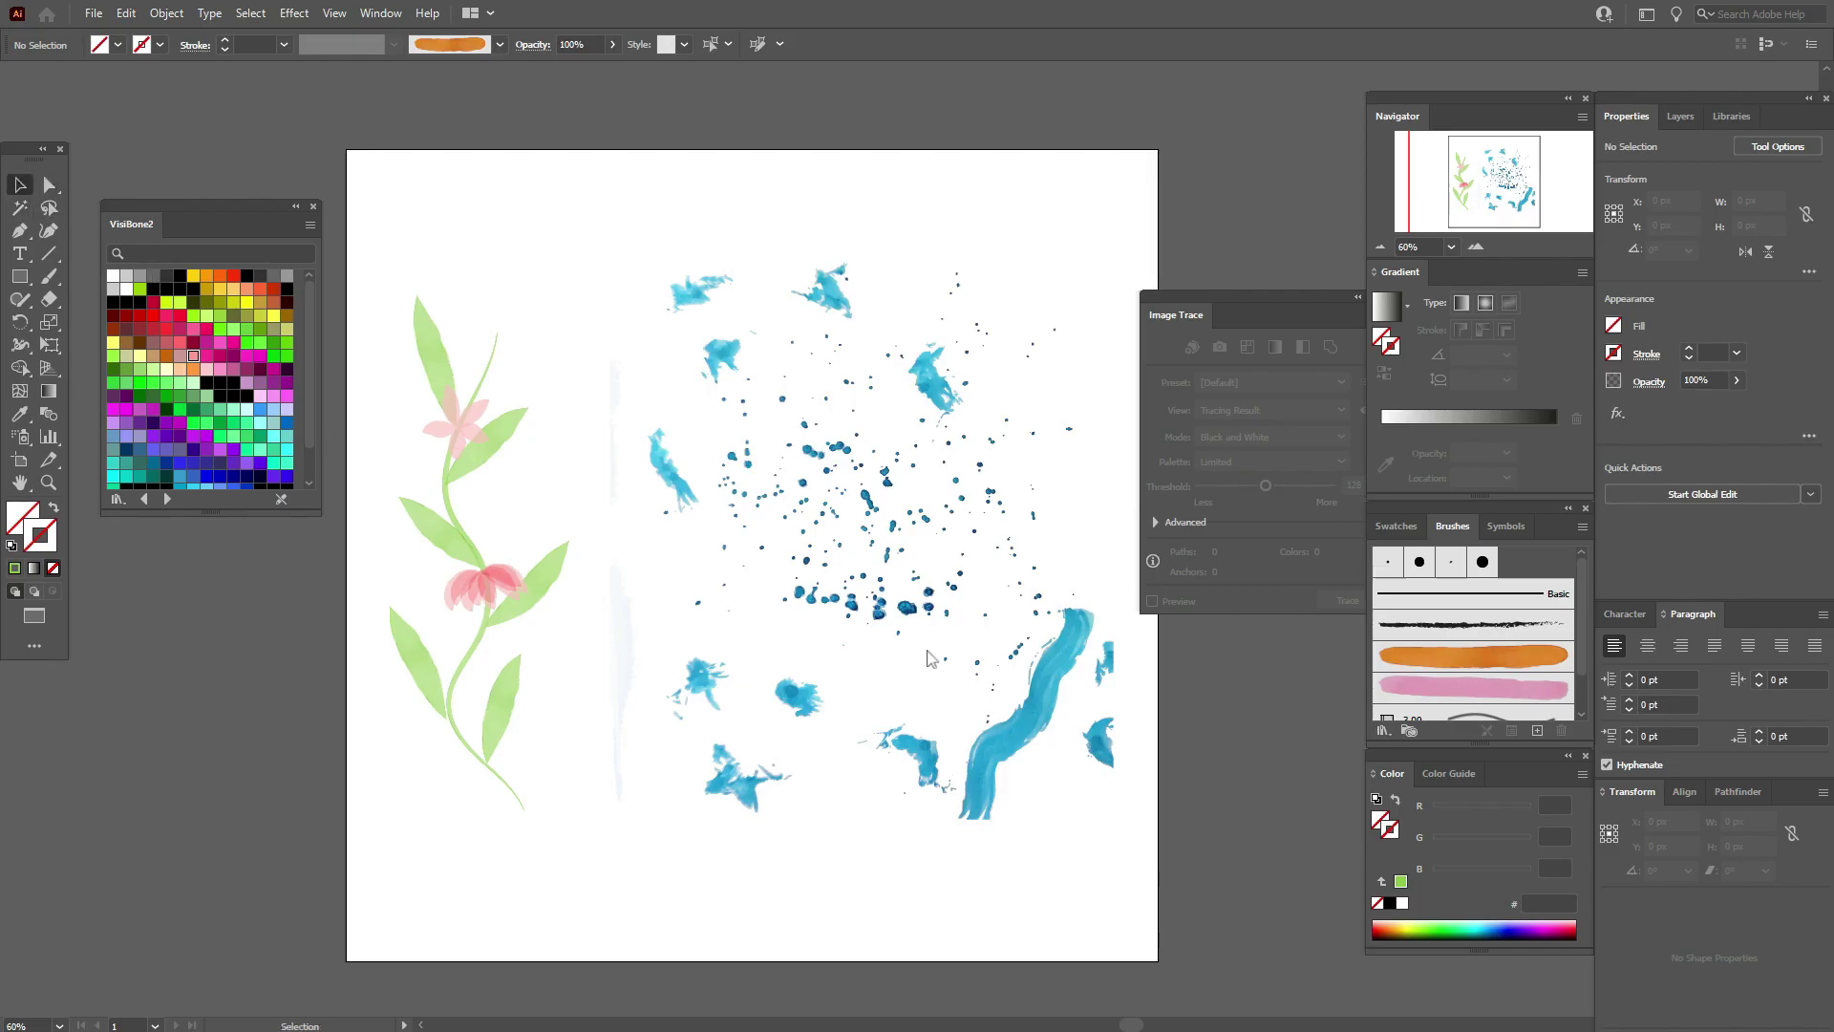
{"action": "left_click", "coordinate": [1037, 726]}
{"action": "right_click", "coordinate": [1036, 726]}
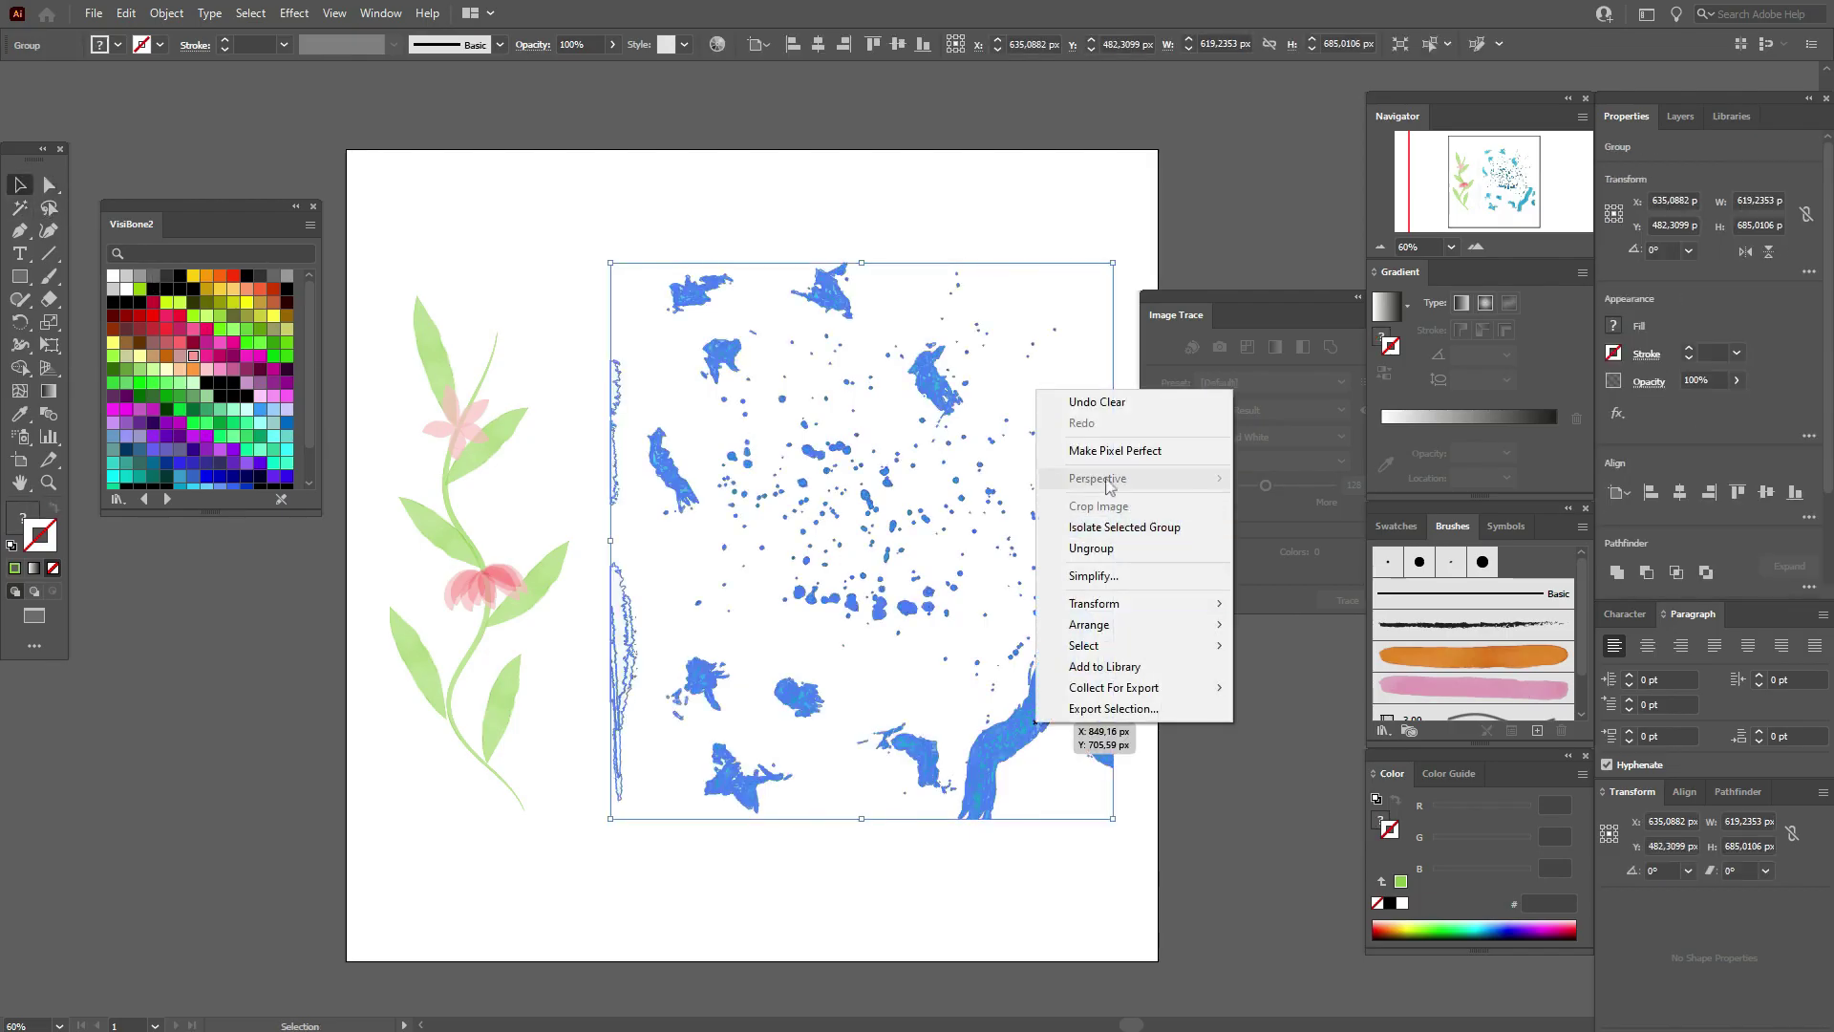
{"action": "left_click", "coordinate": [993, 750]}
{"action": "right_click", "coordinate": [988, 741]}
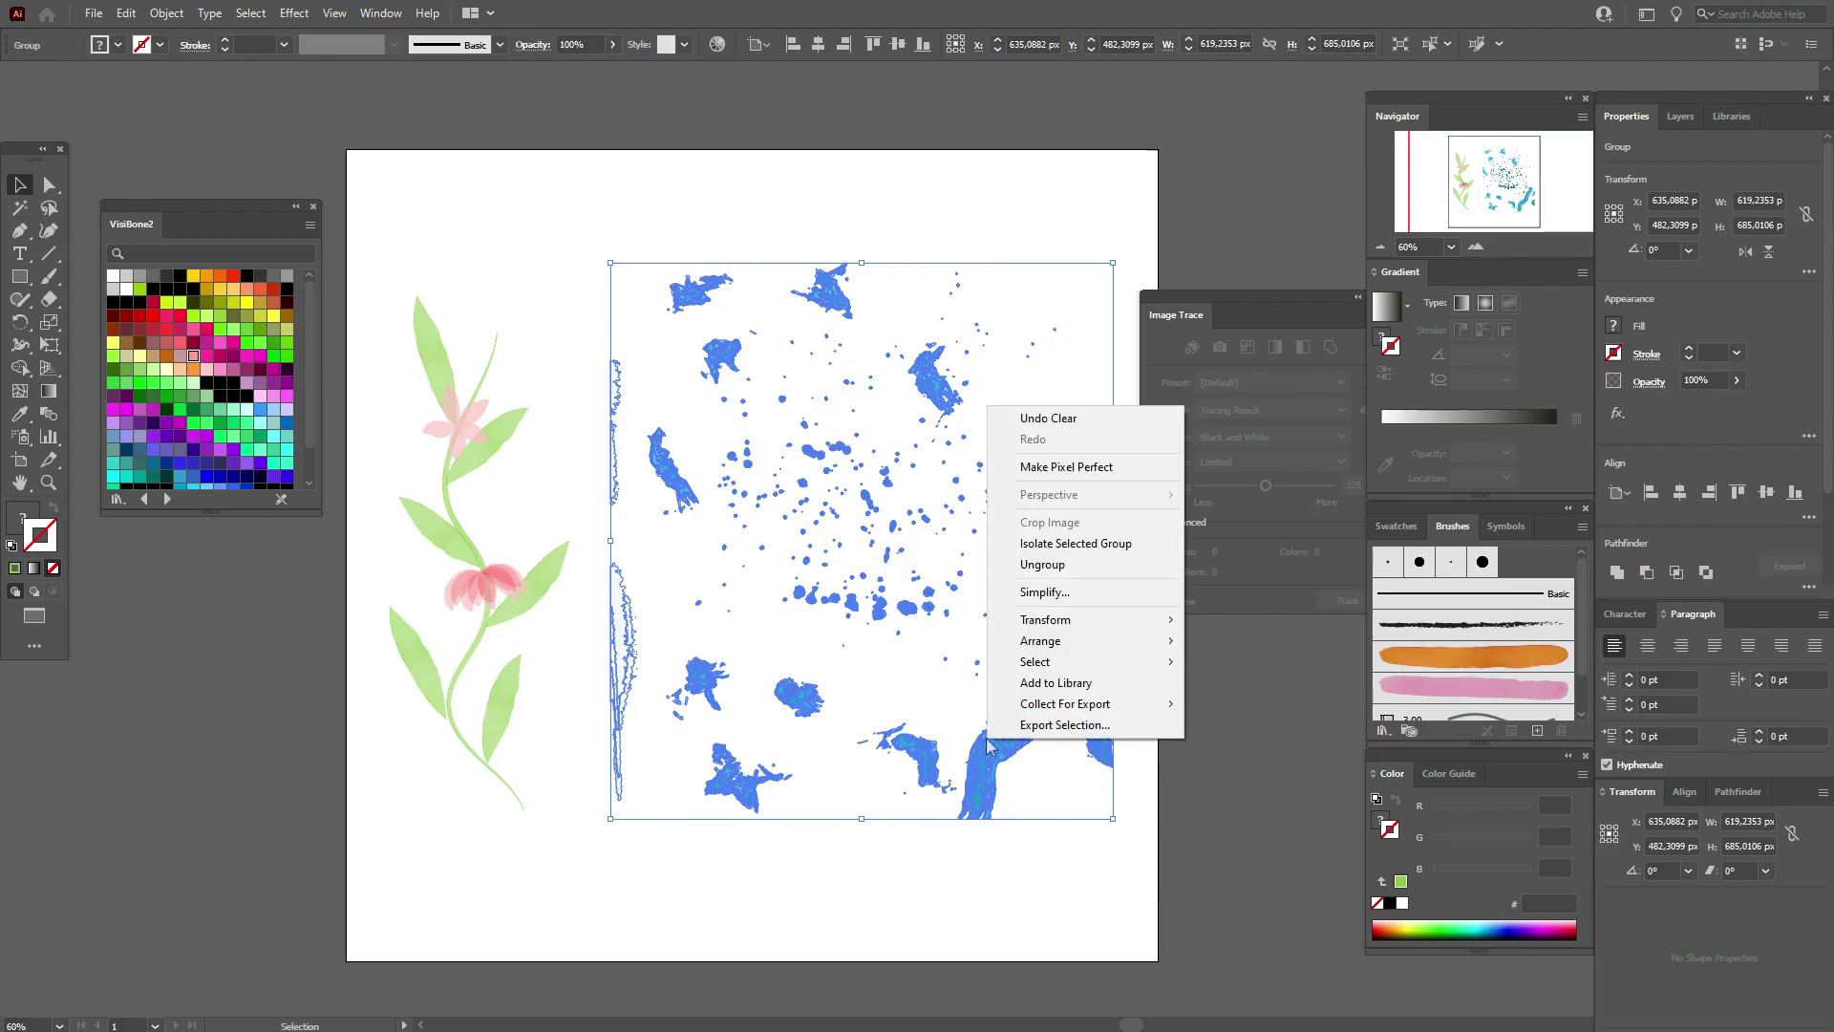
{"action": "left_click", "coordinate": [1050, 565]}
{"action": "right_click", "coordinate": [1022, 719]}
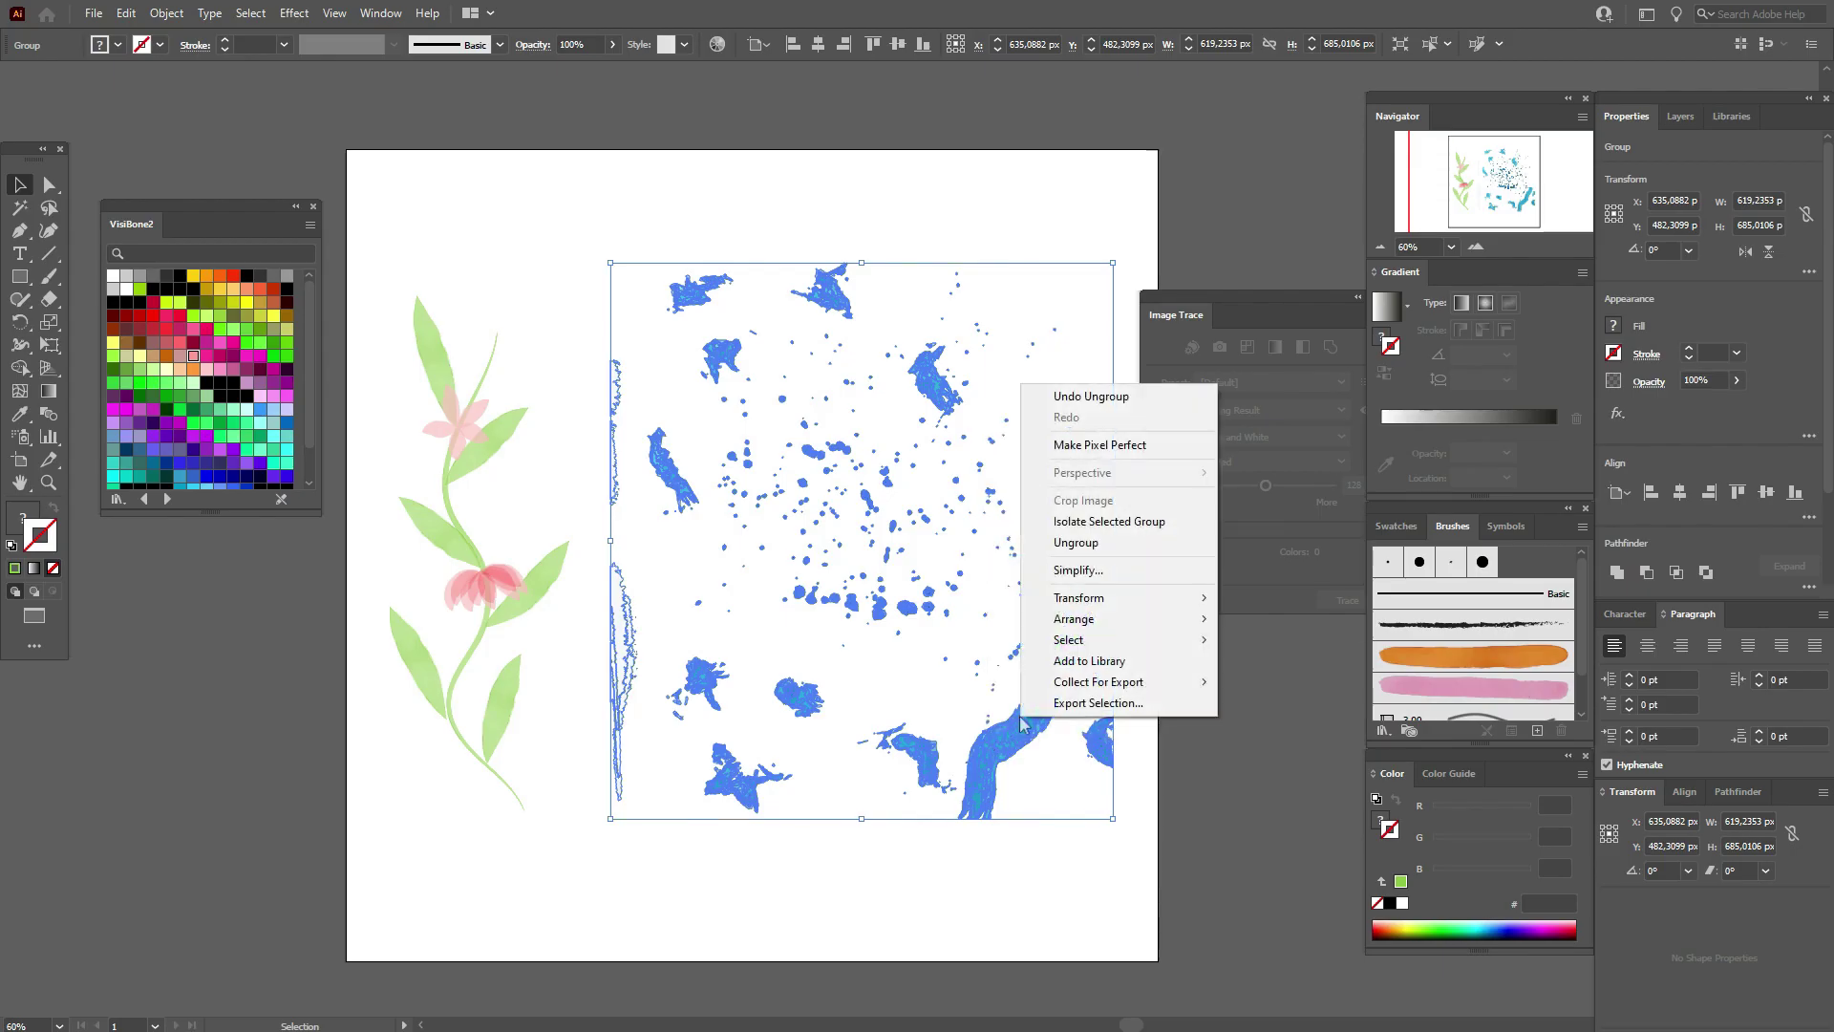
{"action": "left_click", "coordinate": [1075, 547]}
{"action": "left_click", "coordinate": [1236, 730]}
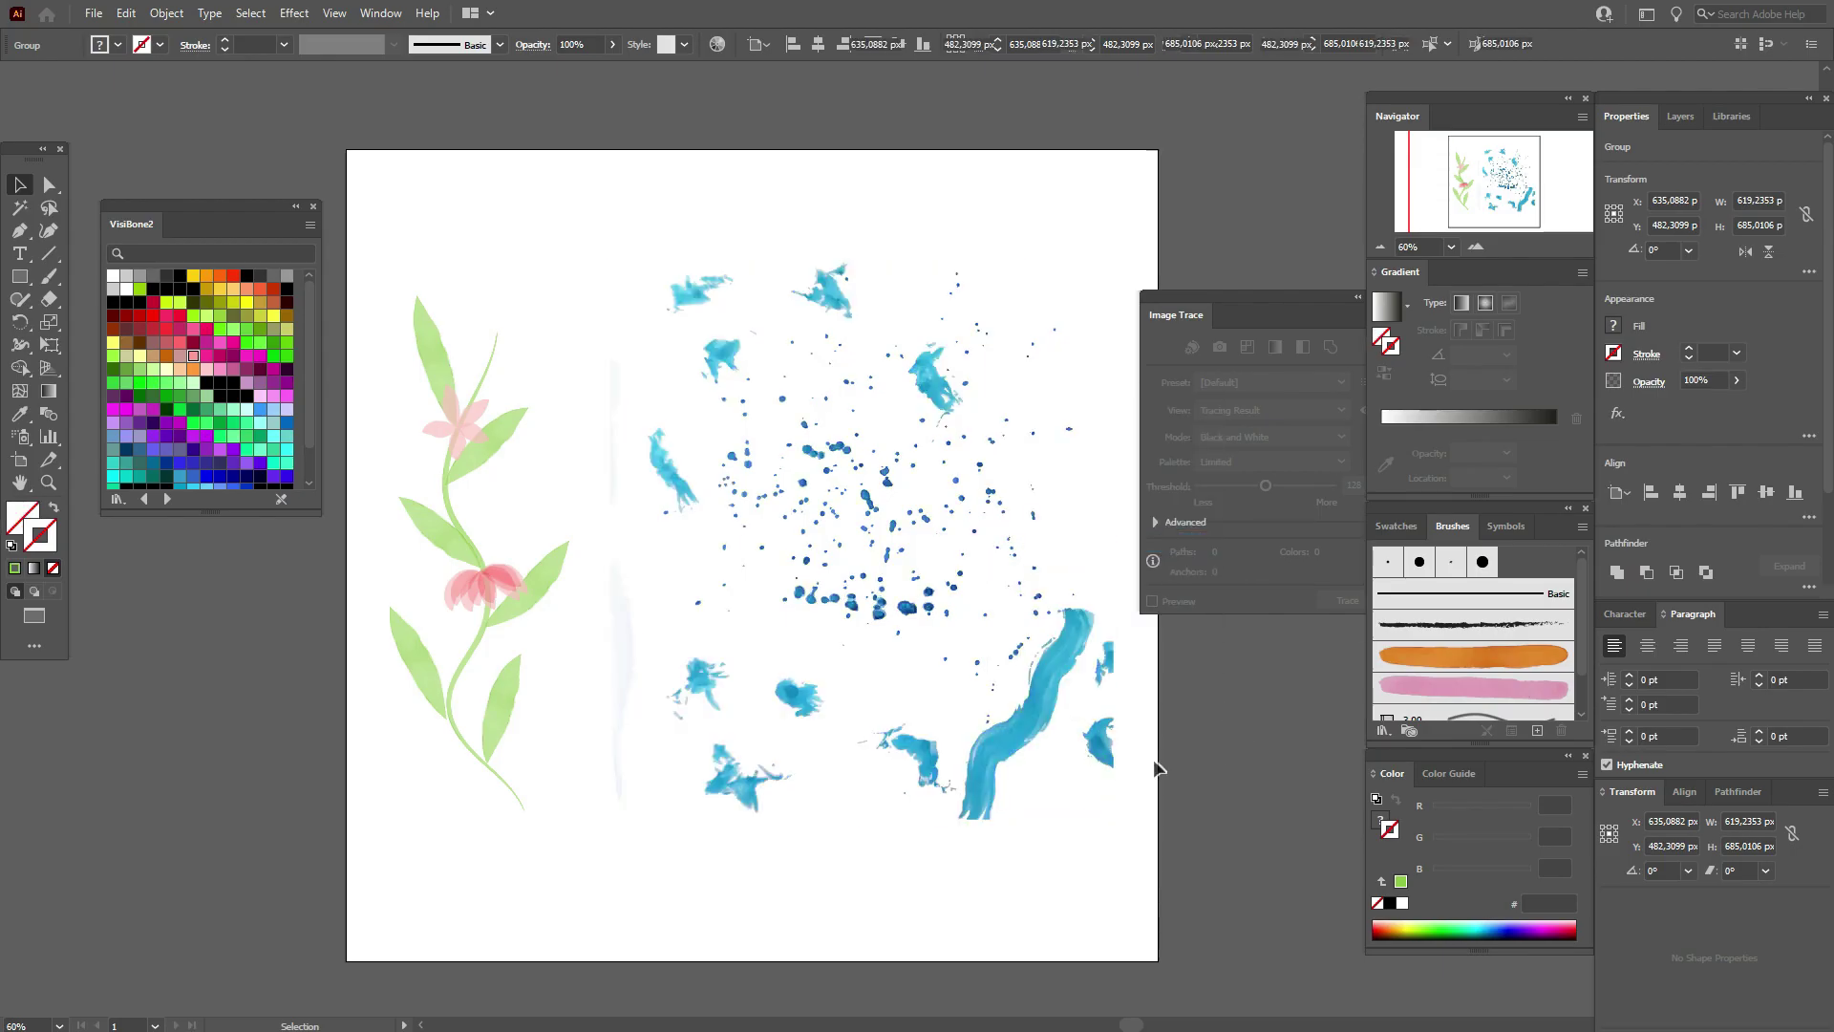
Delete the large blue paint blobs and the long brush stroke around the splatter, keeping only the small droplets
{"action": "left_click", "coordinate": [1031, 730]}
{"action": "left_click_drag", "start_coordinate": [667, 270], "coordinate": [747, 381]}
{"action": "key", "text": "Delete"}
{"action": "left_click", "coordinate": [822, 286]}
{"action": "key", "text": "Delete"}
{"action": "mouse_move", "coordinate": [636, 639]}
{"action": "left_mouse_down"}
{"action": "mouse_move", "coordinate": [843, 810]}
{"action": "mouse_move", "coordinate": [1068, 779]}
{"action": "left_mouse_up"}
{"action": "key", "text": "Delete"}
{"action": "key", "text": "Delete"}
{"action": "left_click", "coordinate": [955, 406]}
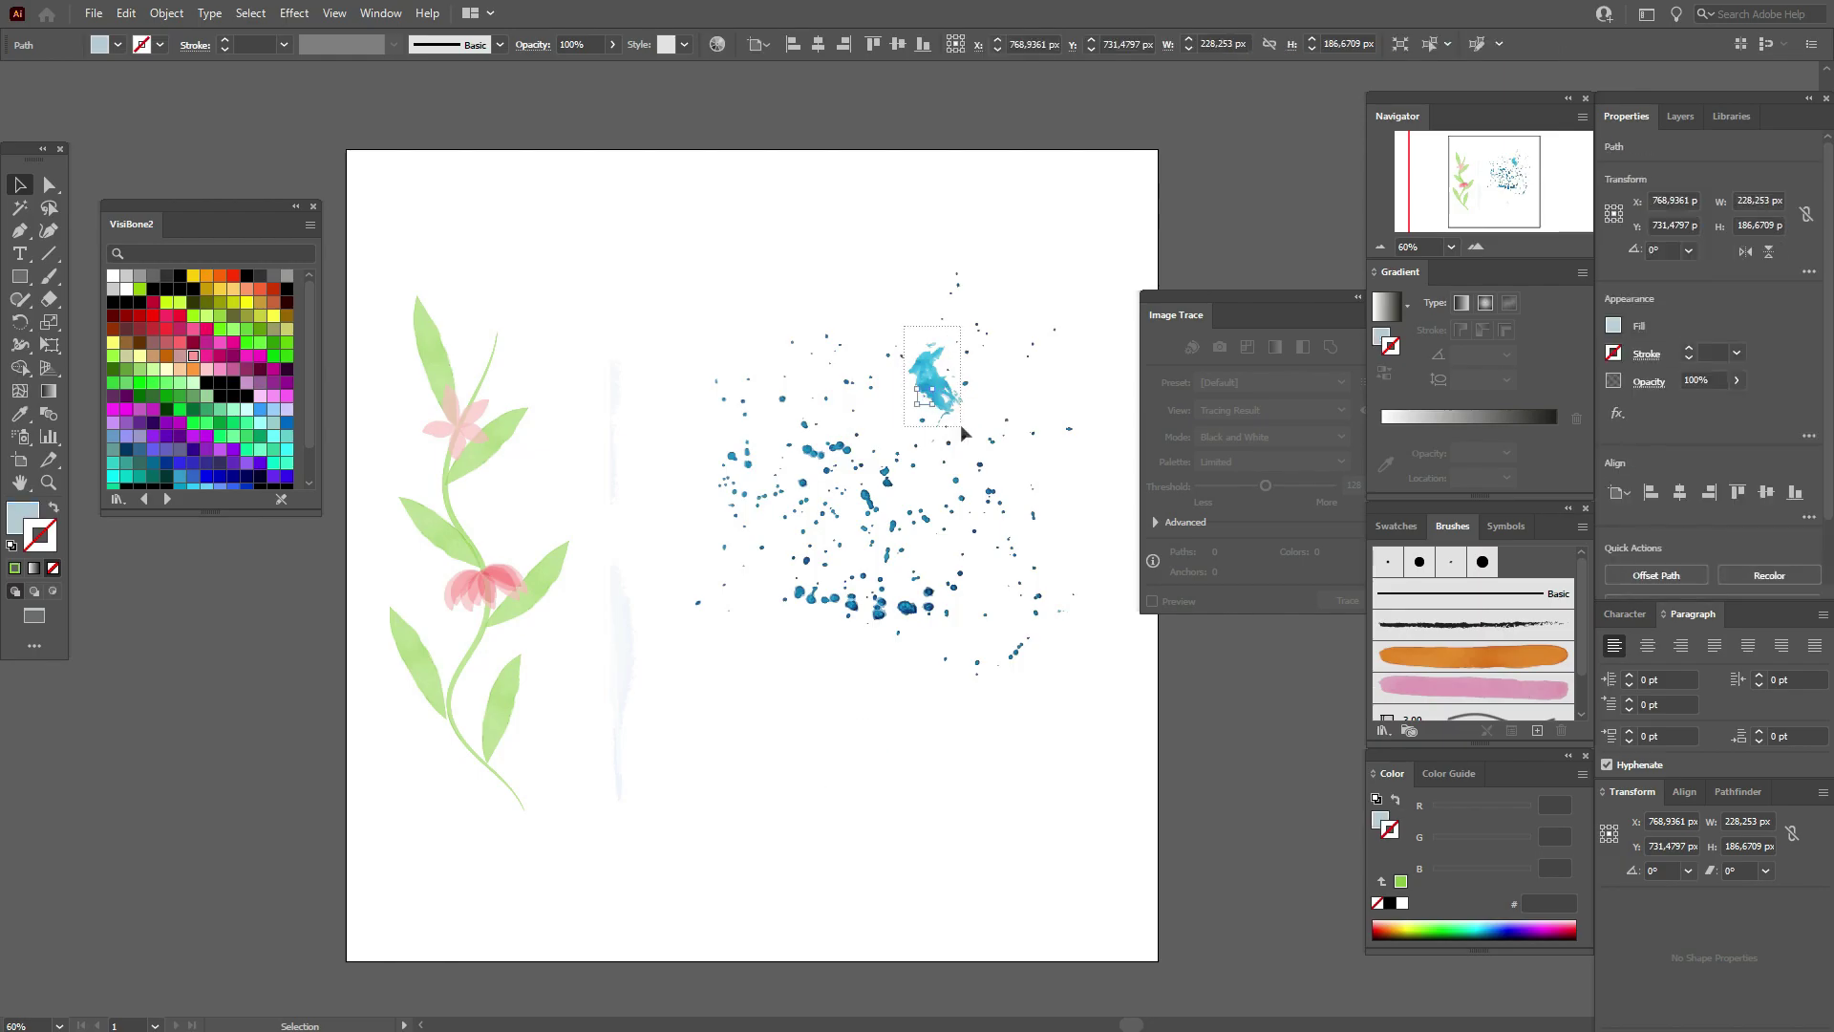
{"action": "key", "text": "Delete"}
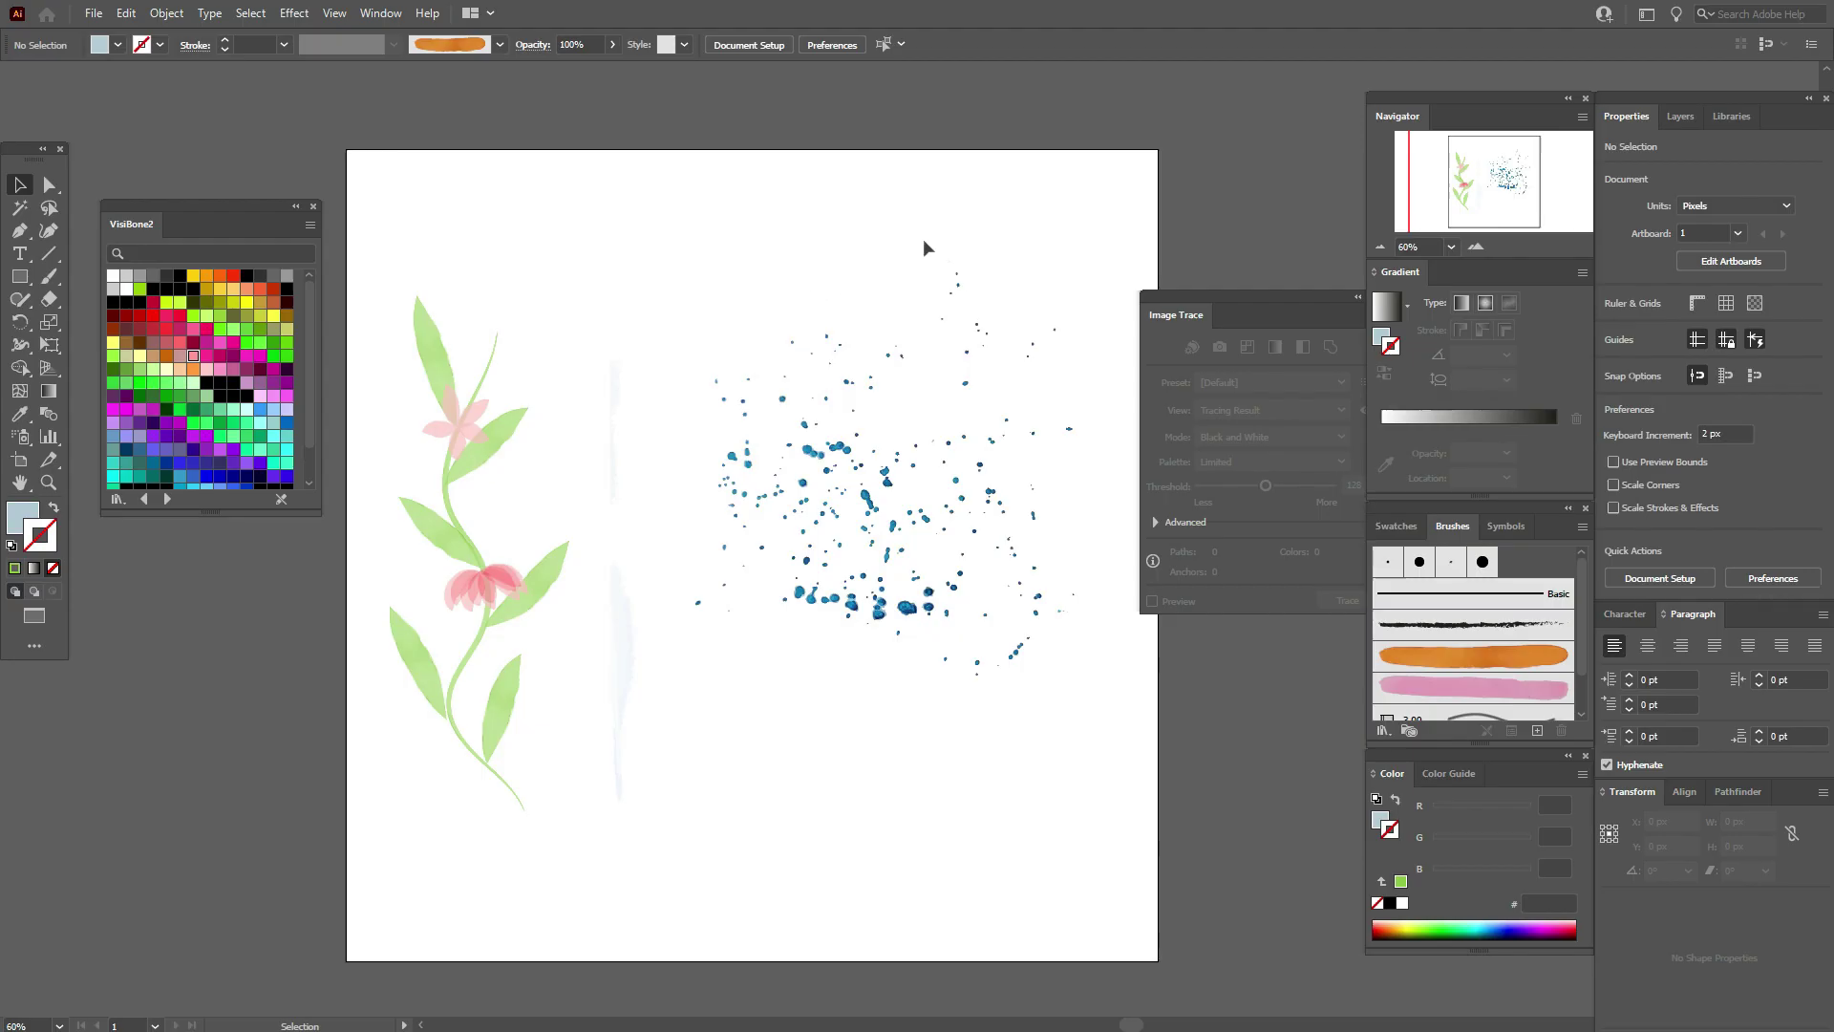
Gather droplets from the upper part of the splatter into a separate first cluster above the flowers, adding a few stray drops
{"action": "left_click_drag", "start_coordinate": [872, 226], "coordinate": [990, 380]}
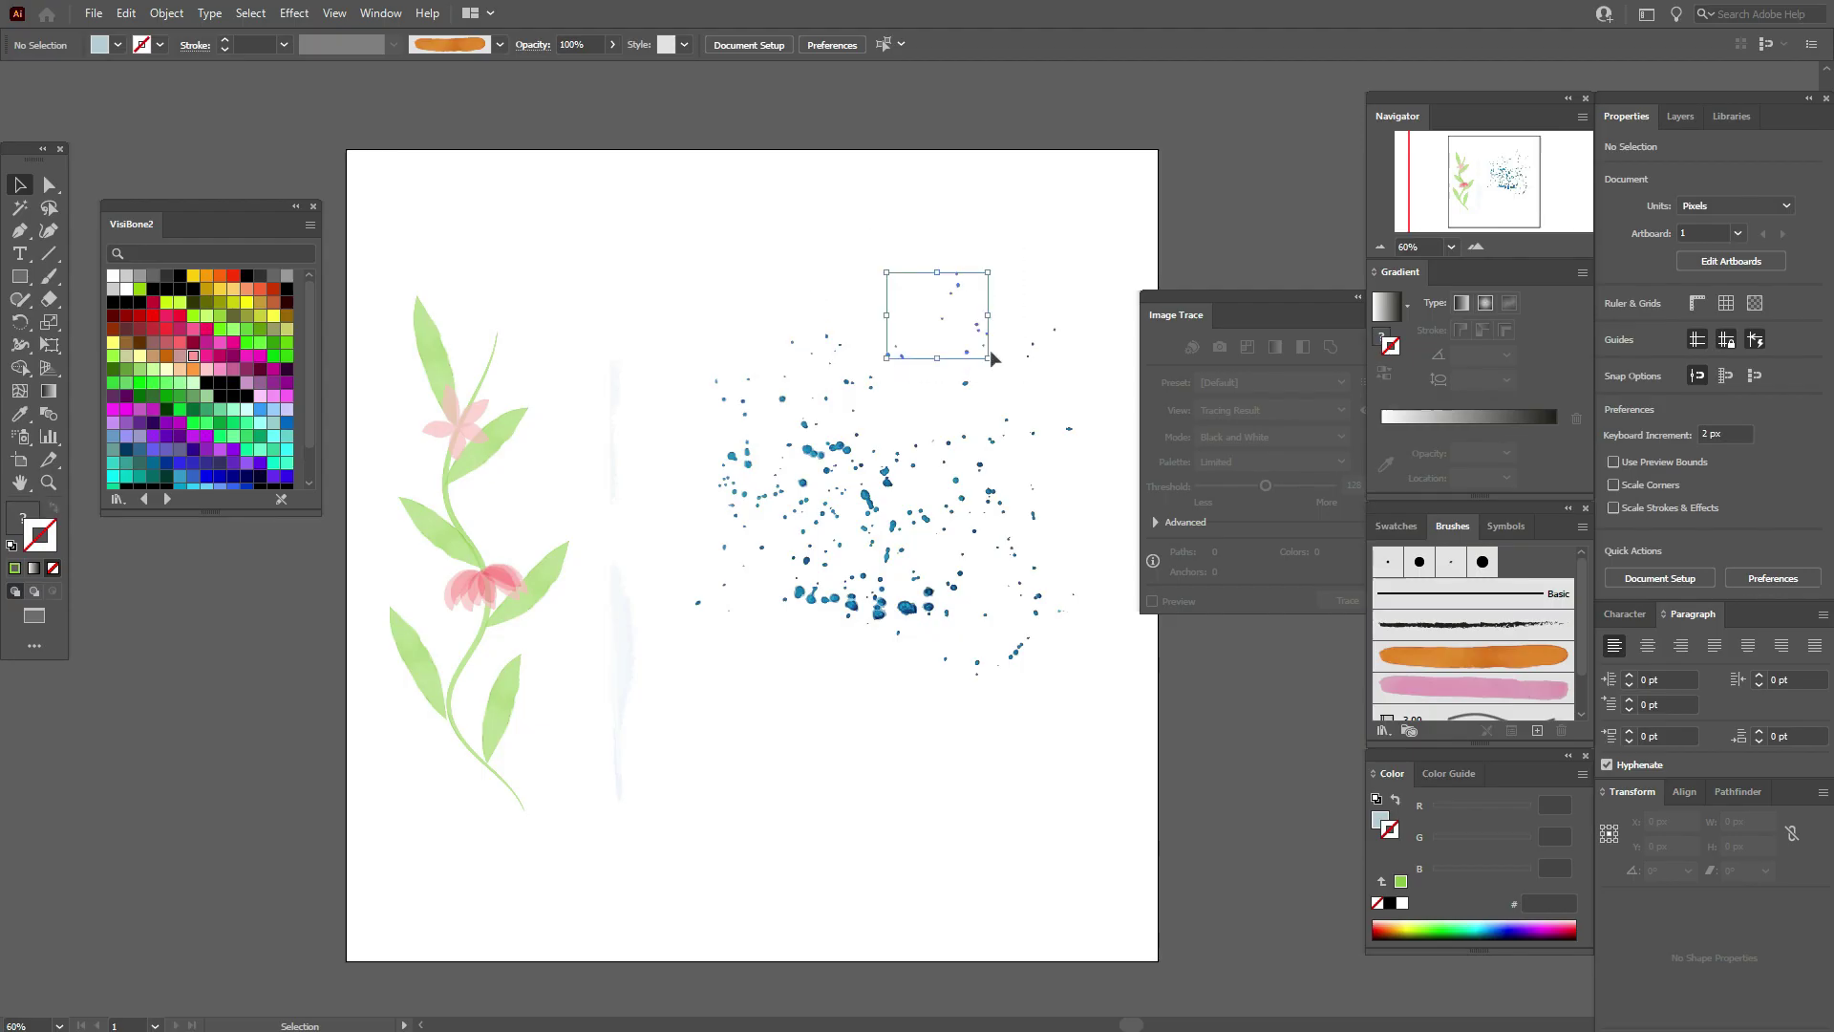
{"action": "left_click_drag", "start_coordinate": [954, 286], "coordinate": [648, 223]}
{"action": "left_click_drag", "start_coordinate": [587, 278], "coordinate": [640, 267]}
{"action": "left_click", "coordinate": [835, 316]}
{"action": "left_click", "coordinate": [1030, 344]}
{"action": "key", "text": "ctrl+1"}
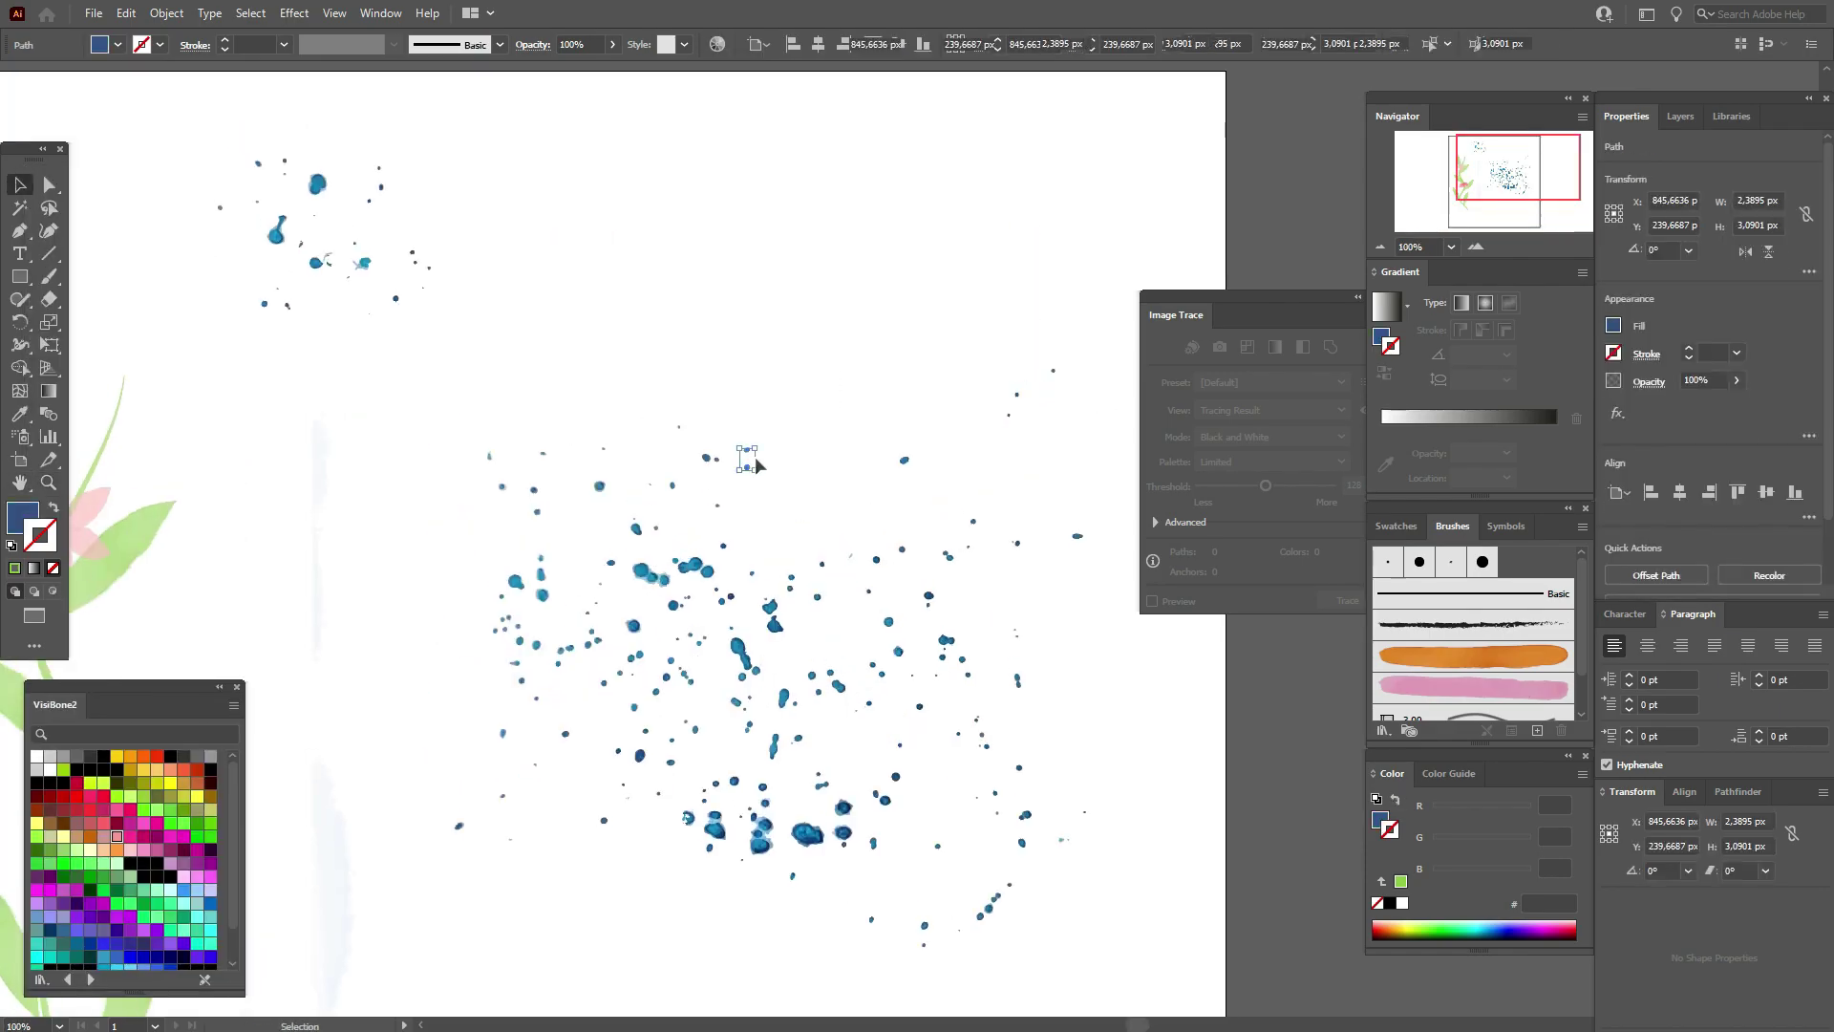
{"action": "key", "text": "ctrl+plus"}
{"action": "left_click", "coordinate": [697, 274]}
{"action": "left_click_drag", "start_coordinate": [697, 274], "coordinate": [493, 195]}
{"action": "left_click", "coordinate": [722, 485]}
{"action": "key", "text": "ctrl+minus"}
{"action": "key", "text": "ctrl+minus"}
{"action": "key", "text": "ctrl+minus"}
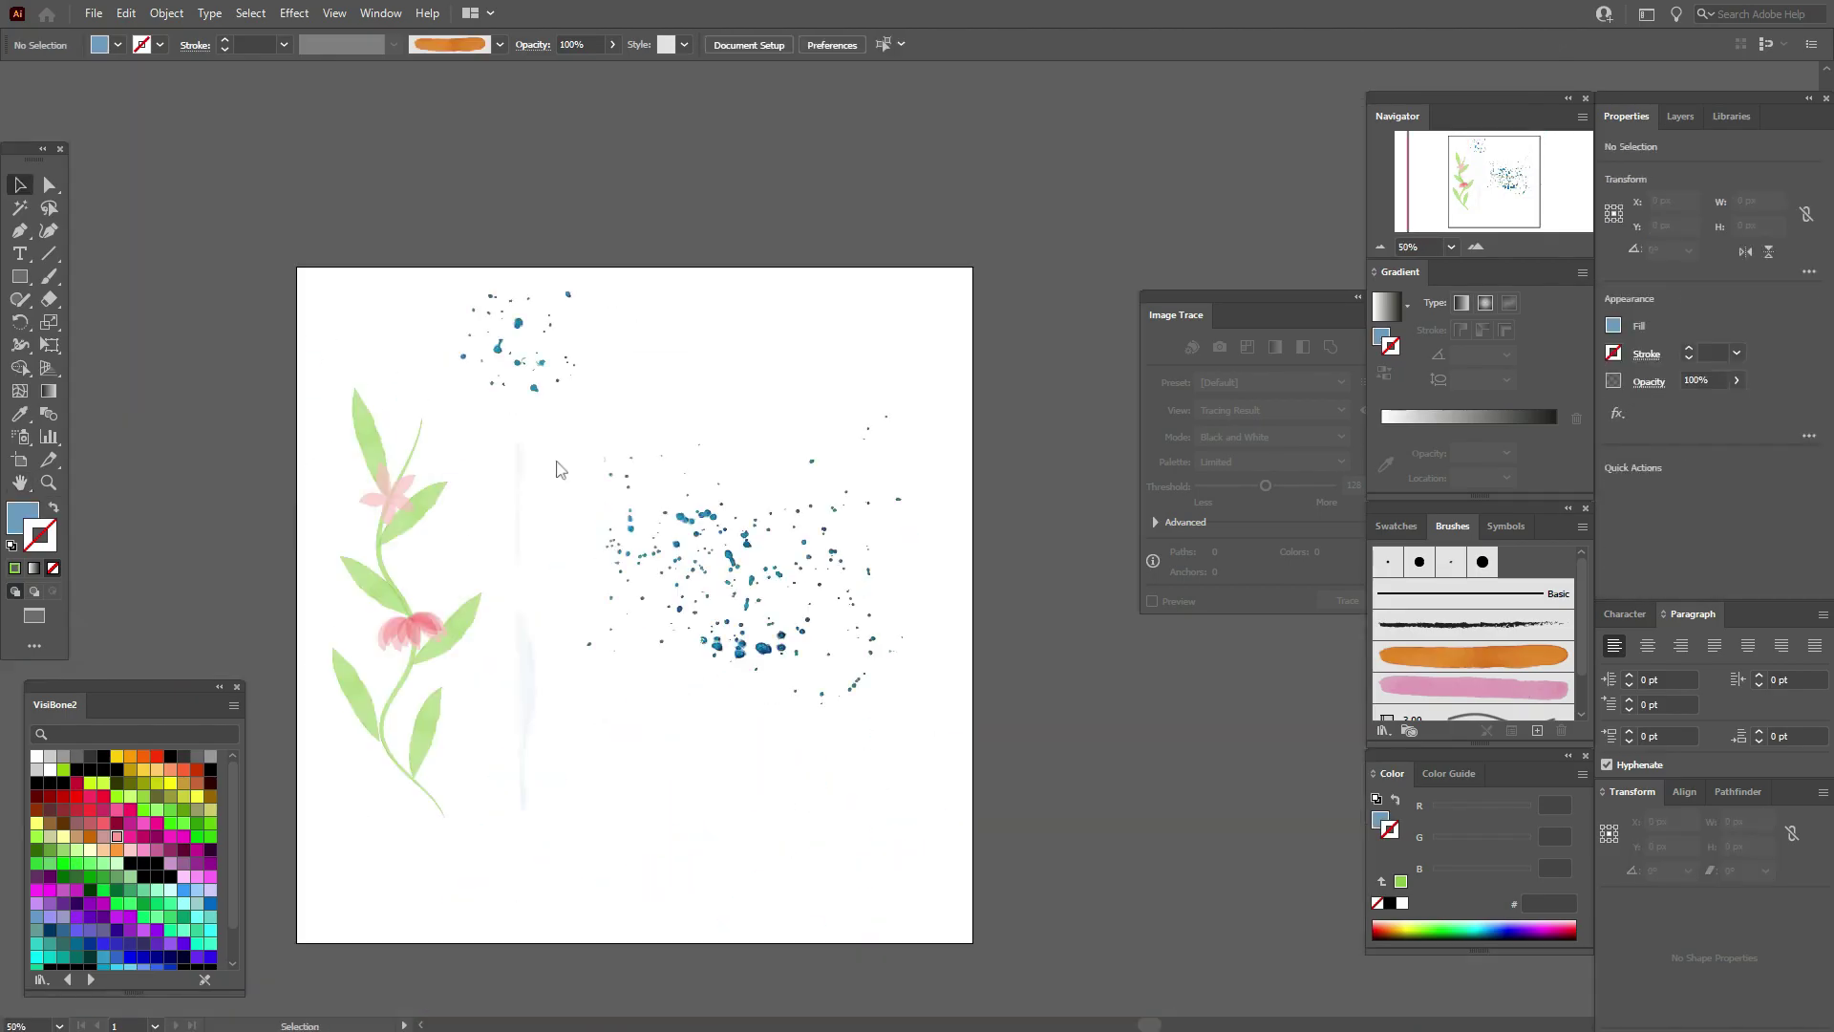
Move the upper-left group of the remaining droplets beside the first cluster as a second cluster, and tidy its stray specks
{"action": "left_click_drag", "start_coordinate": [571, 441], "coordinate": [719, 567]}
{"action": "left_click_drag", "start_coordinate": [705, 475], "coordinate": [751, 363]}
{"action": "left_click", "coordinate": [1037, 403]}
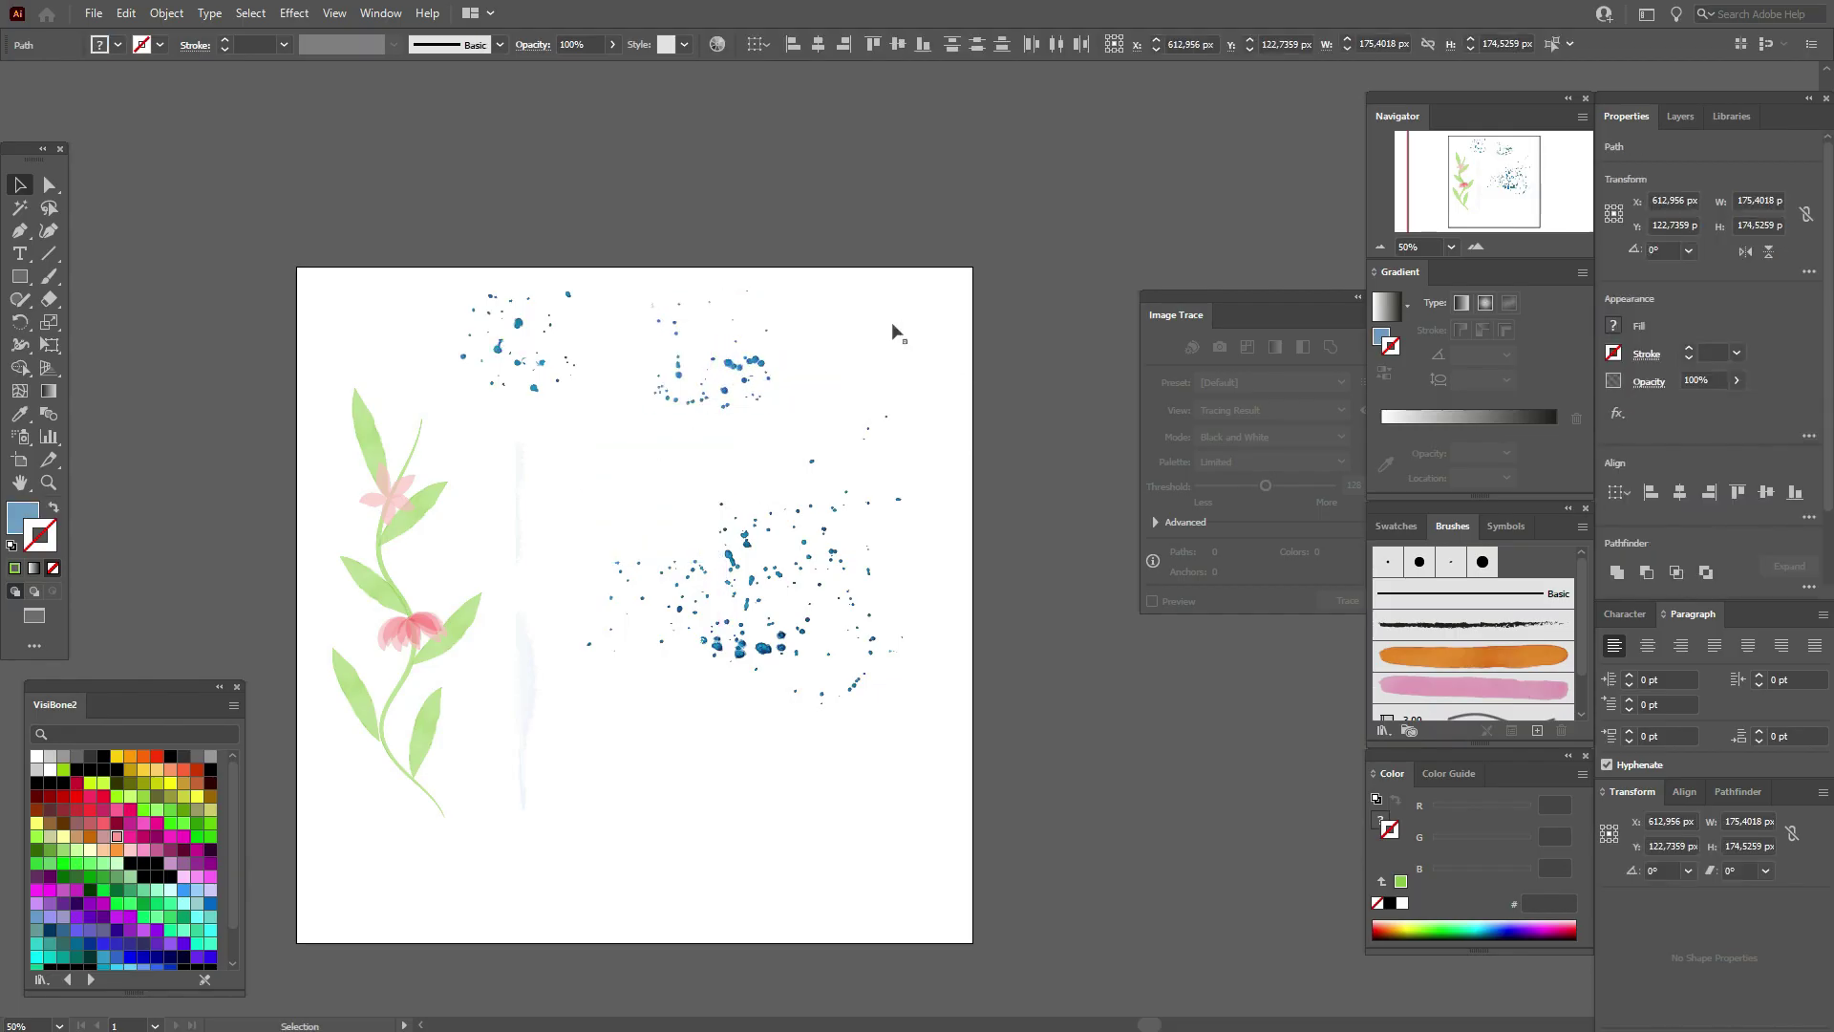
{"action": "left_click", "coordinate": [780, 296]}
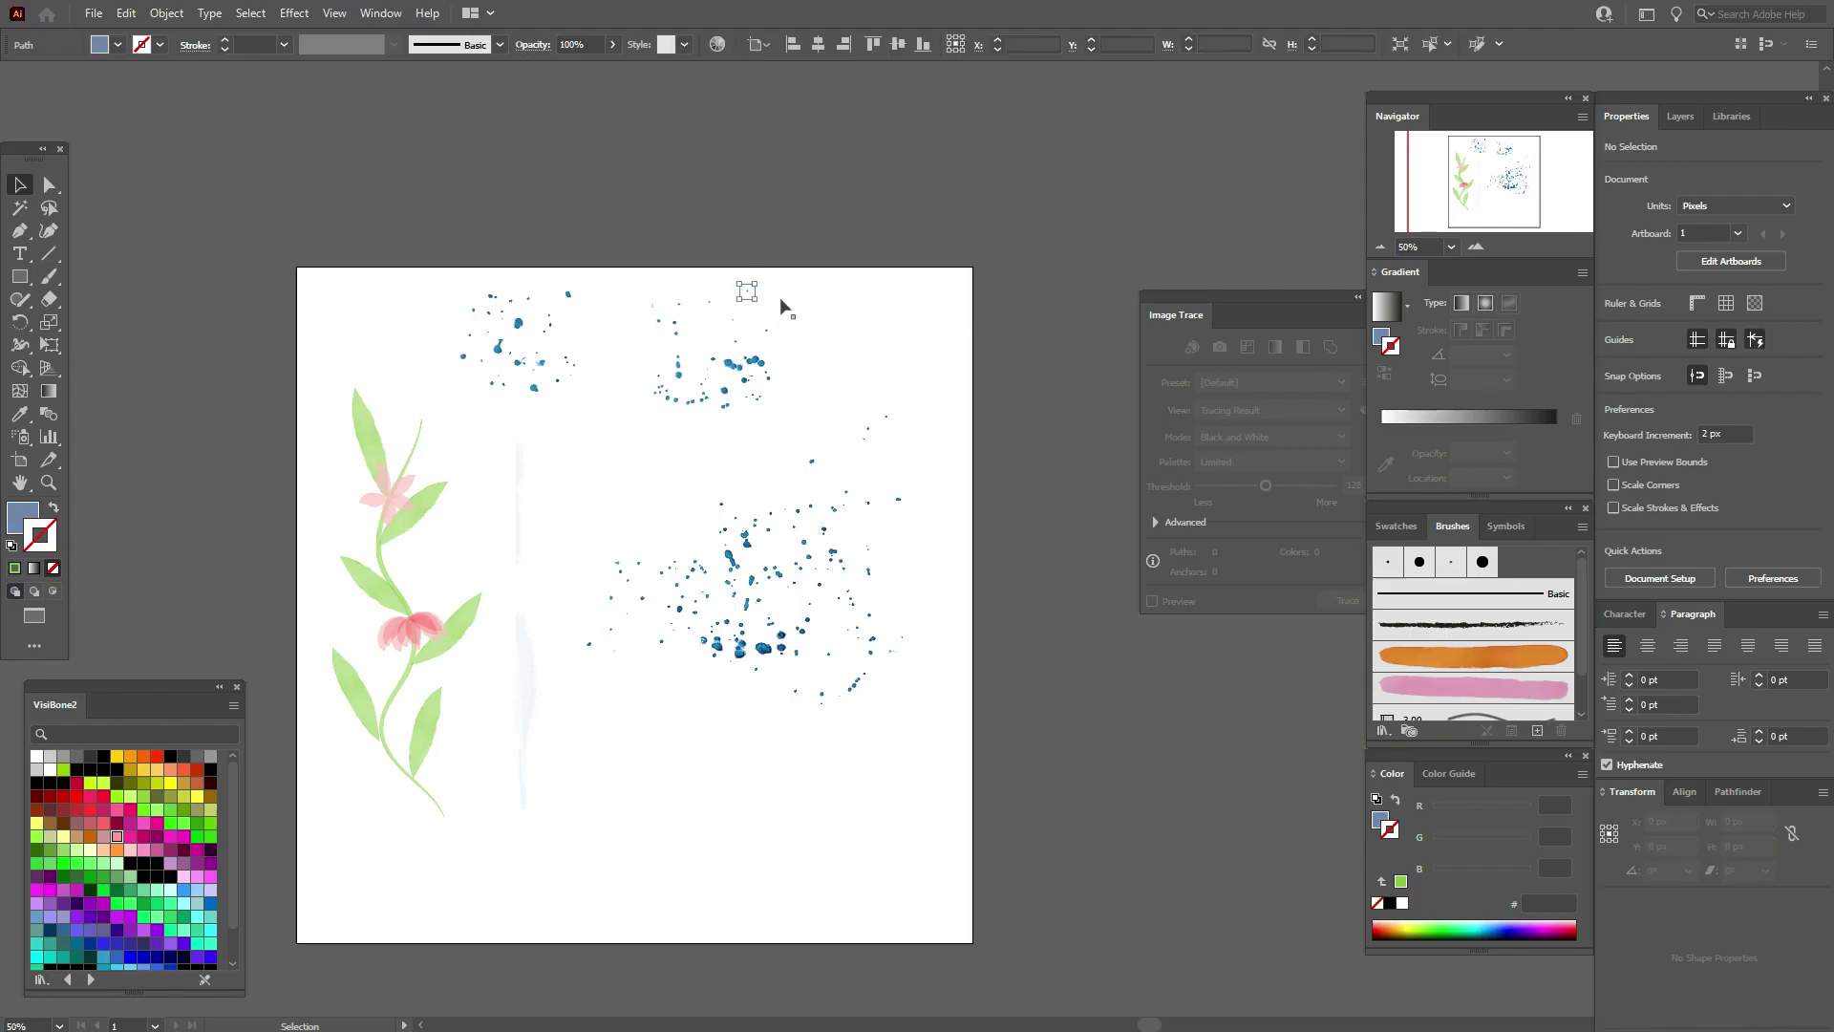
{"action": "left_click", "coordinate": [755, 319]}
{"action": "left_click_drag", "start_coordinate": [656, 306], "coordinate": [657, 307]}
{"action": "left_click", "coordinate": [769, 331]}
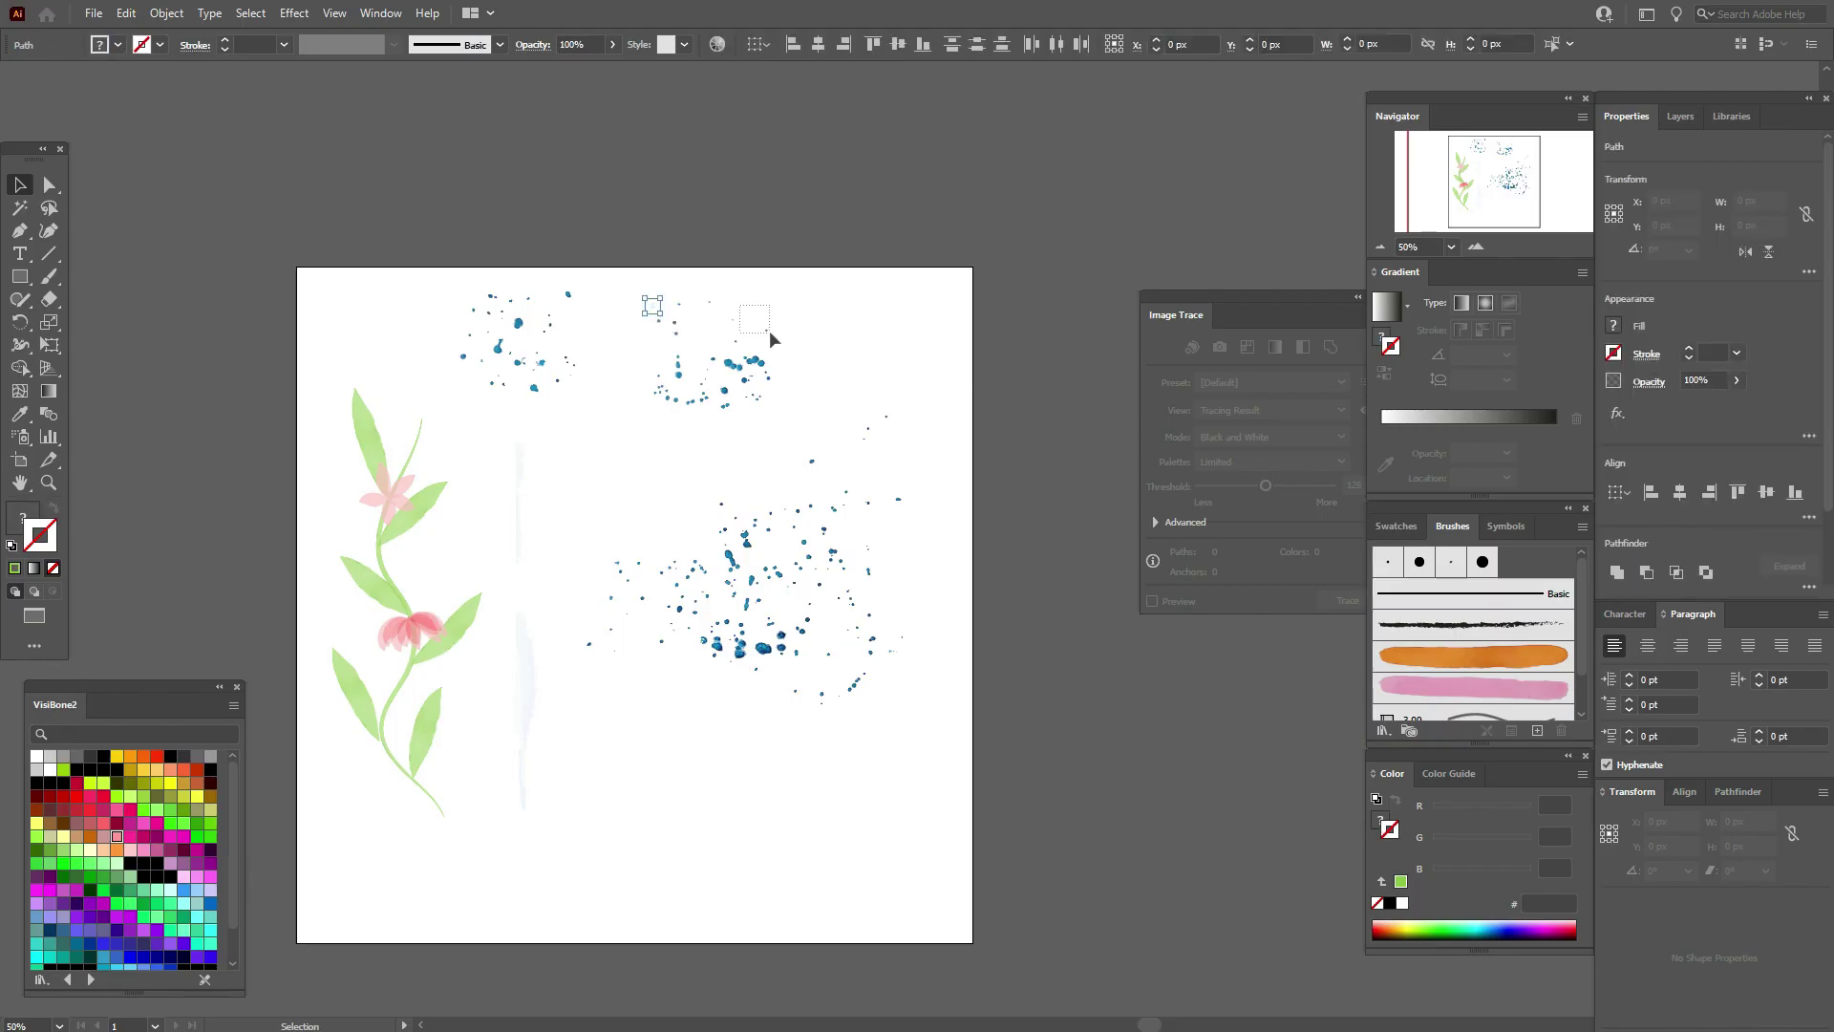
{"action": "left_click", "coordinate": [772, 709]}
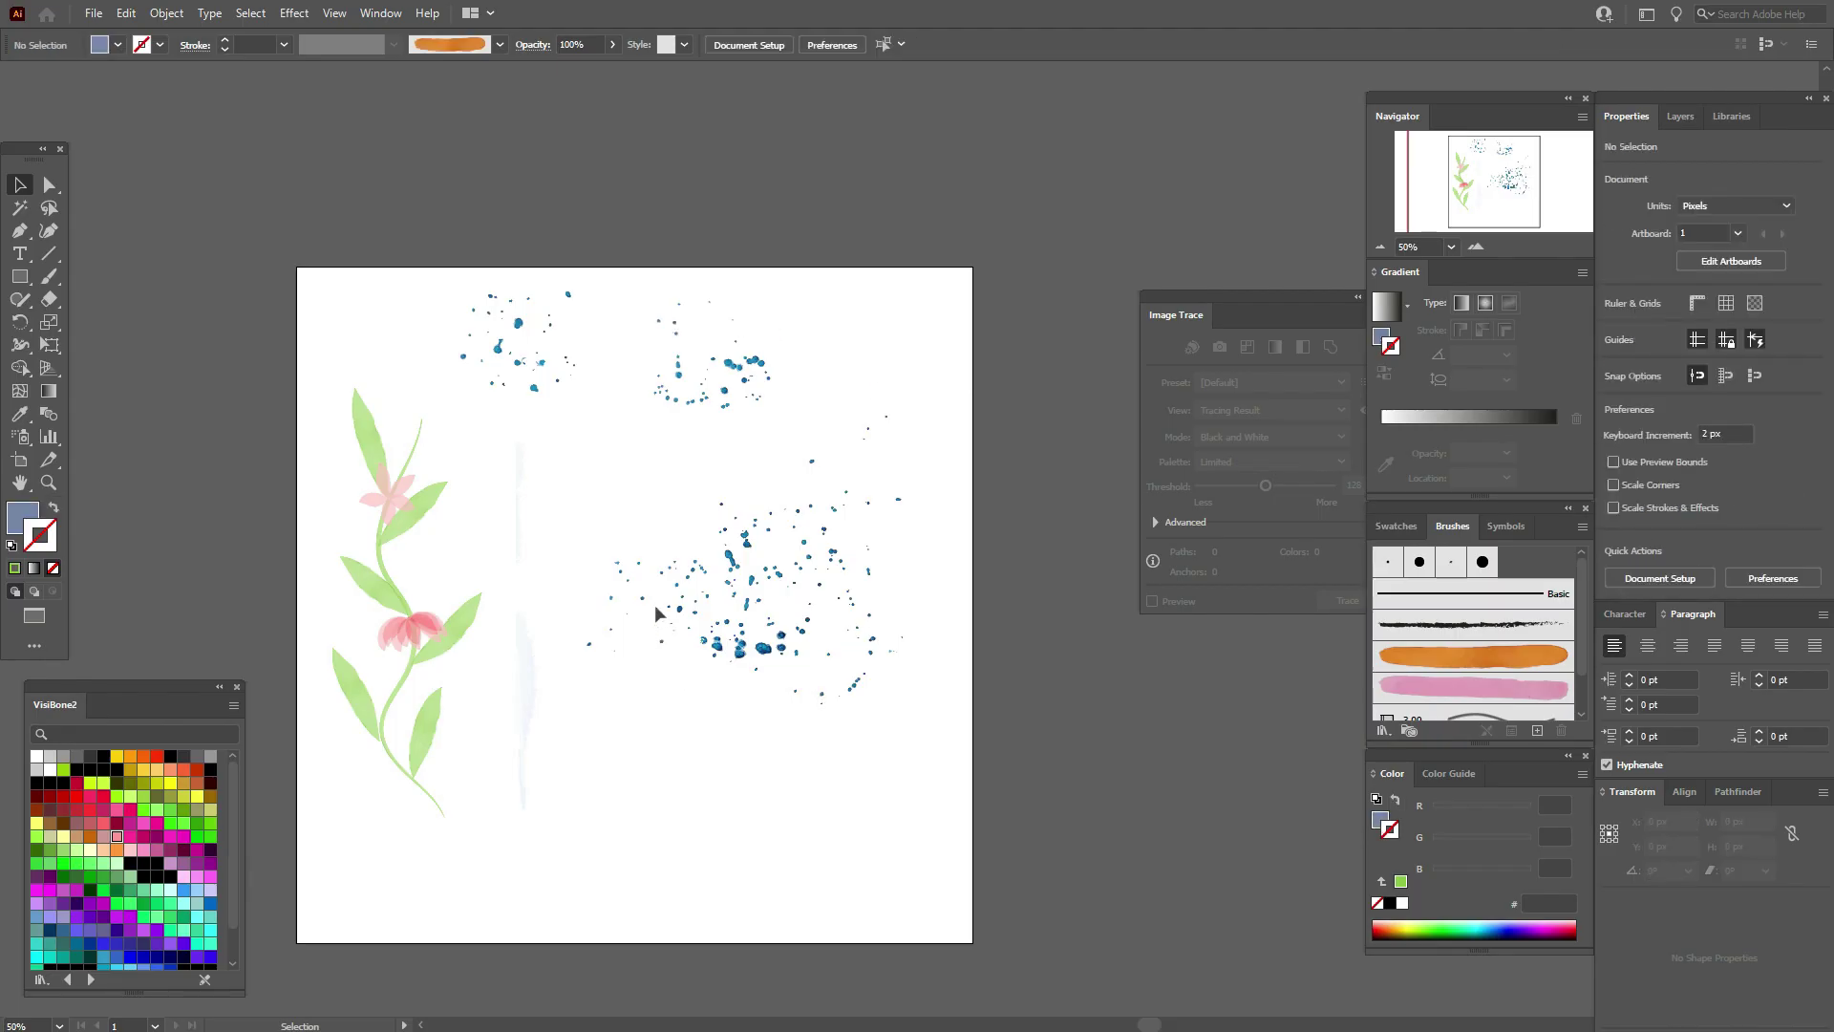
Move the dense lower droplets beneath the first cluster as a third cluster, and delete the surplus droplets on the right
{"action": "left_click_drag", "start_coordinate": [811, 685], "coordinate": [640, 504]}
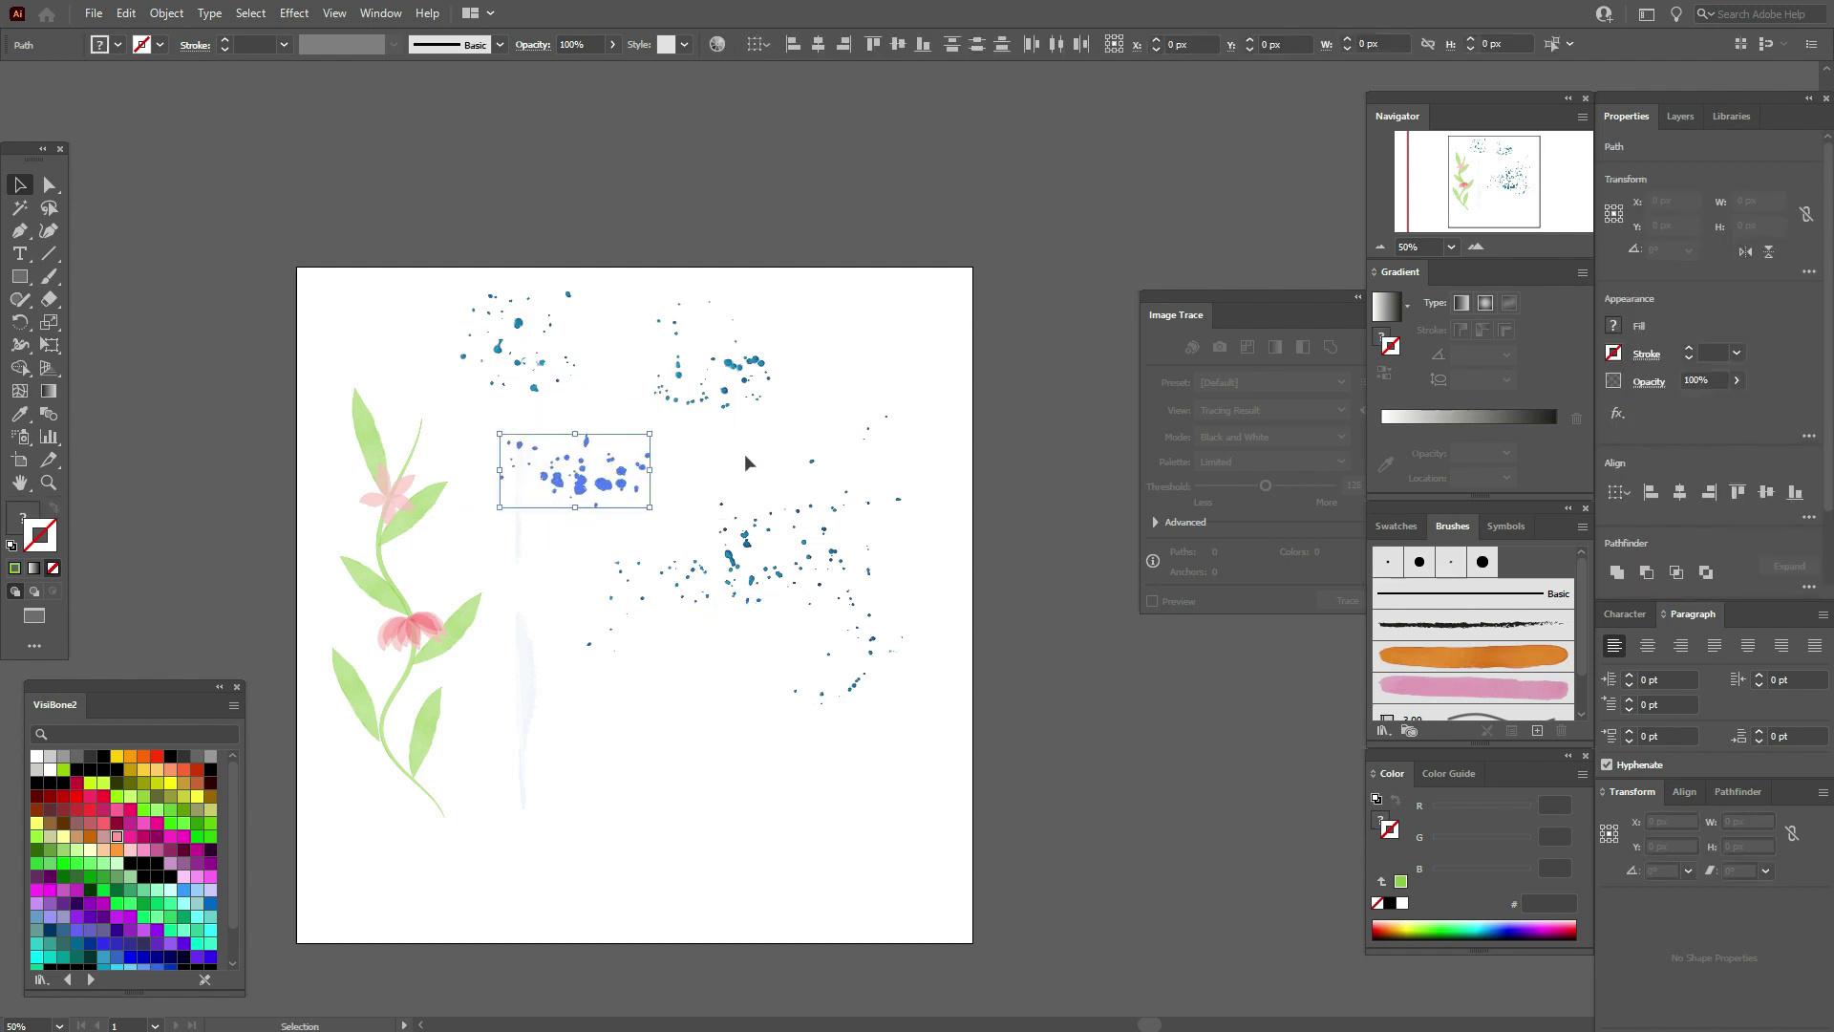
{"action": "left_click", "coordinate": [898, 472]}
{"action": "left_click_drag", "start_coordinate": [948, 424], "coordinate": [939, 782]}
{"action": "key", "text": "Delete"}
{"action": "key", "text": "Delete"}
{"action": "left_click_drag", "start_coordinate": [704, 488], "coordinate": [875, 692]}
{"action": "key", "text": "Delete"}
Move the leftover small droplets beneath the second cluster as a fourth cluster, and deselect them
{"action": "left_click_drag", "start_coordinate": [598, 605], "coordinate": [736, 704]}
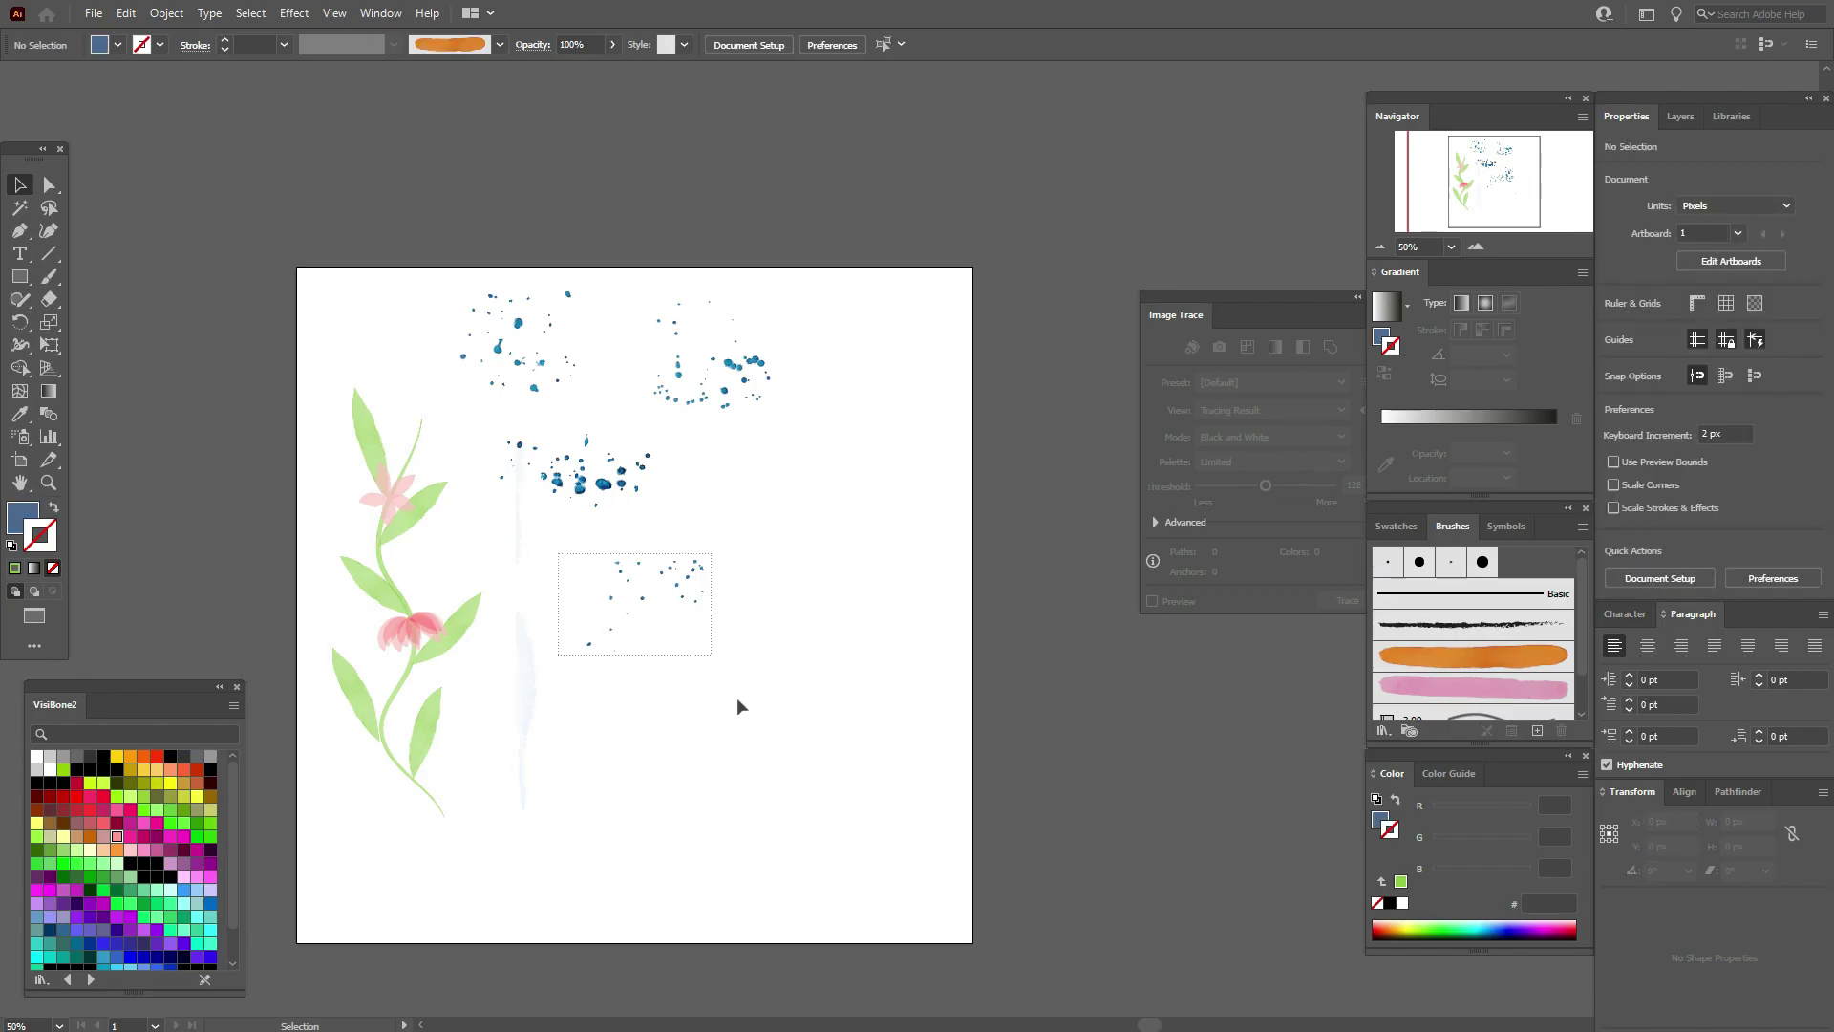
{"action": "left_click_drag", "start_coordinate": [641, 601], "coordinate": [770, 490]}
{"action": "left_click", "coordinate": [889, 513]}
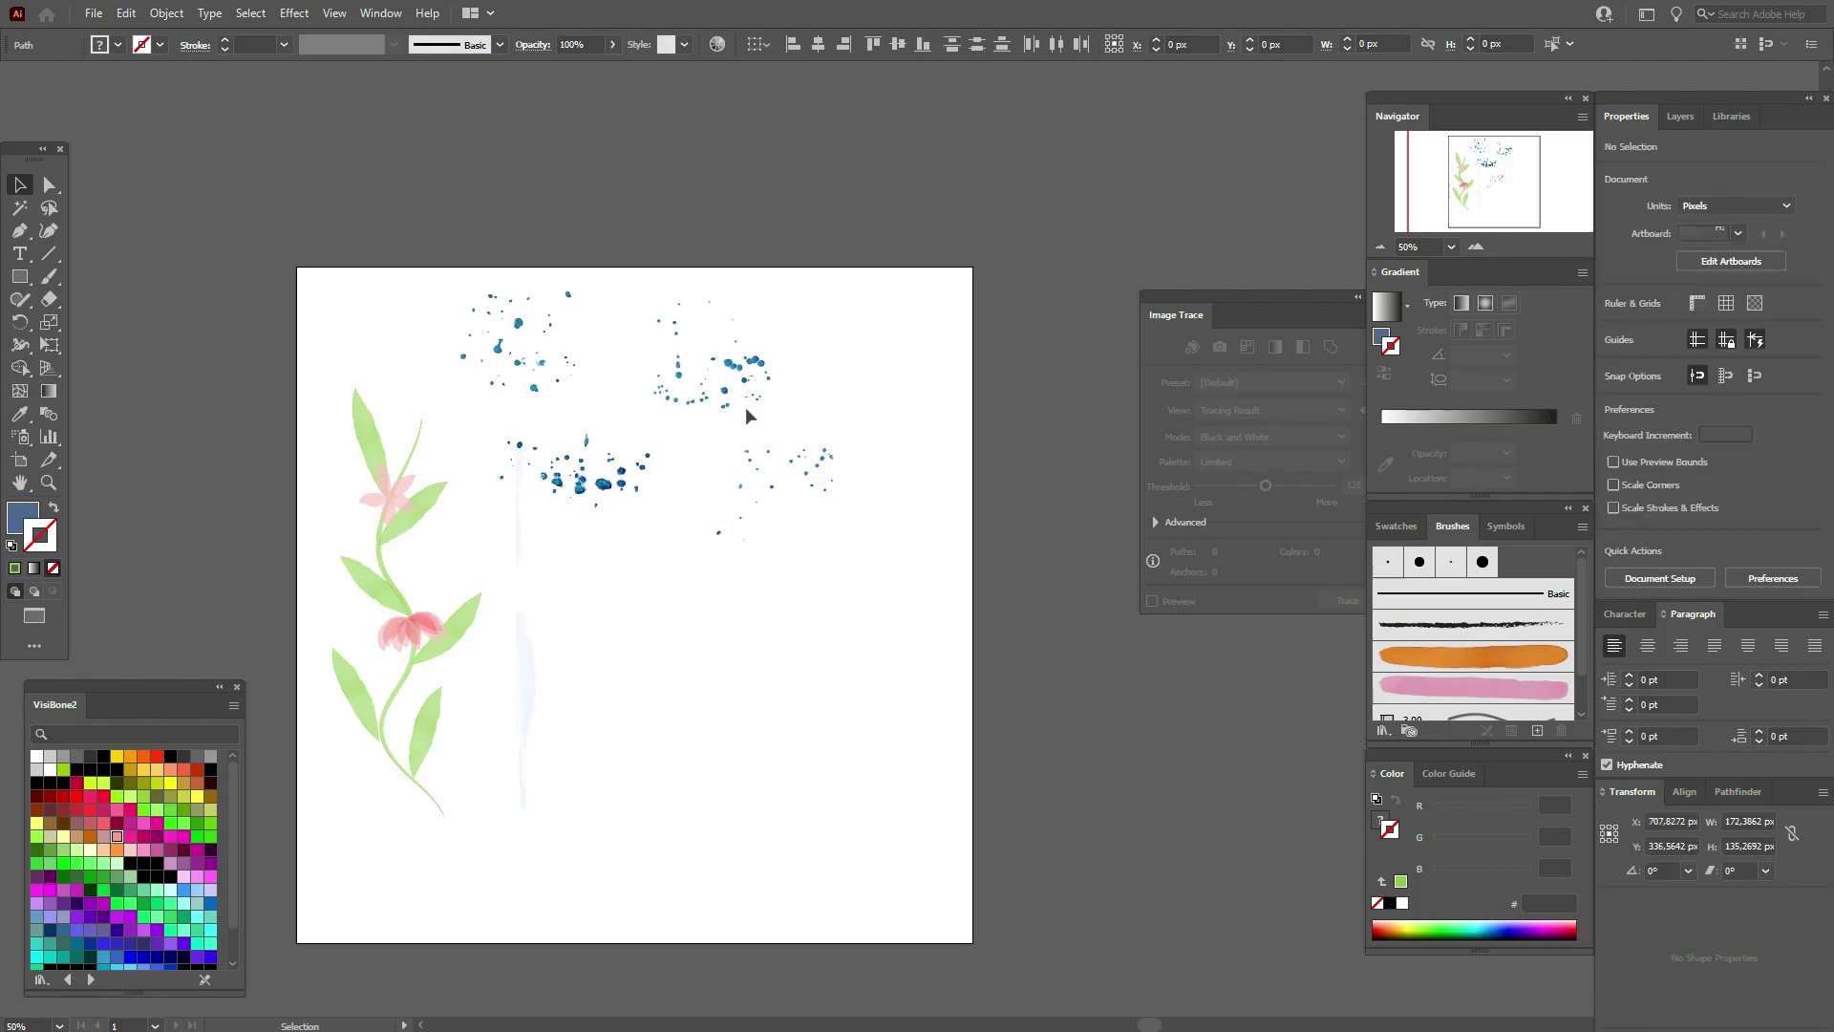
Create a scatter brush from the first droplet cluster with the colorization method Tints and Shades
{"action": "left_click_drag", "start_coordinate": [557, 360], "coordinate": [585, 401]}
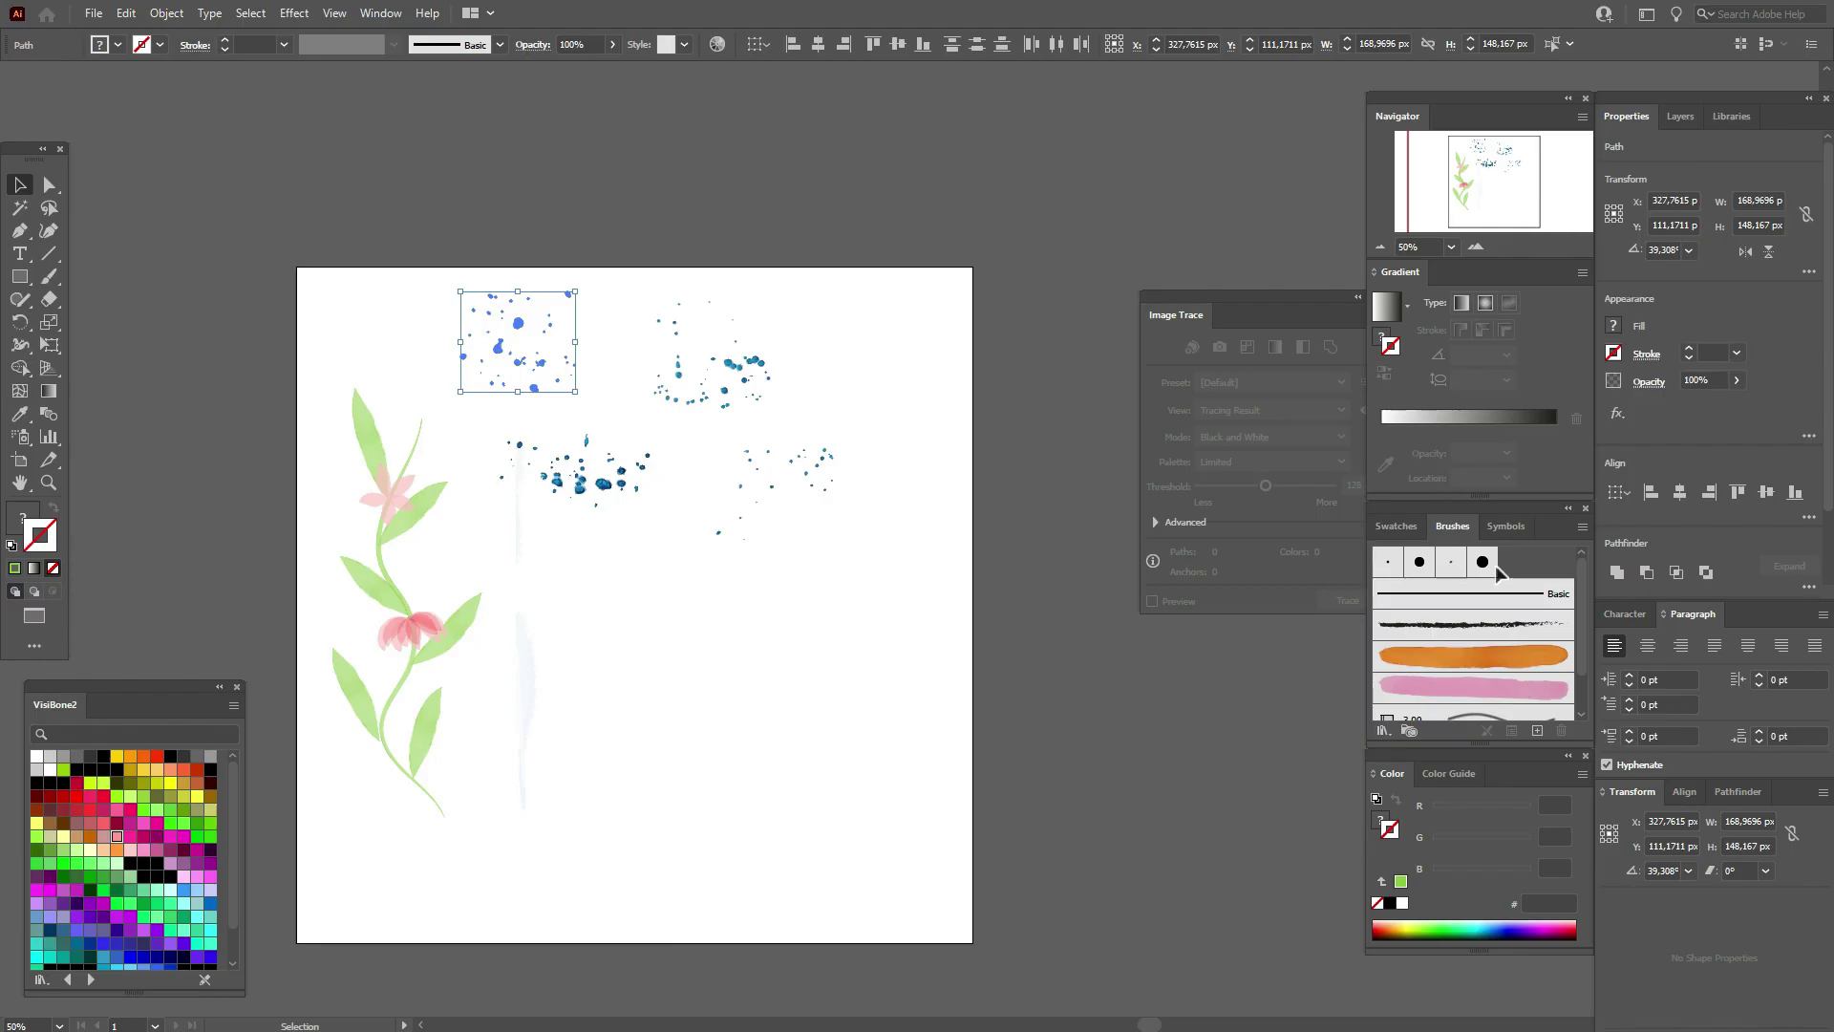
{"action": "left_click", "coordinate": [1538, 732]}
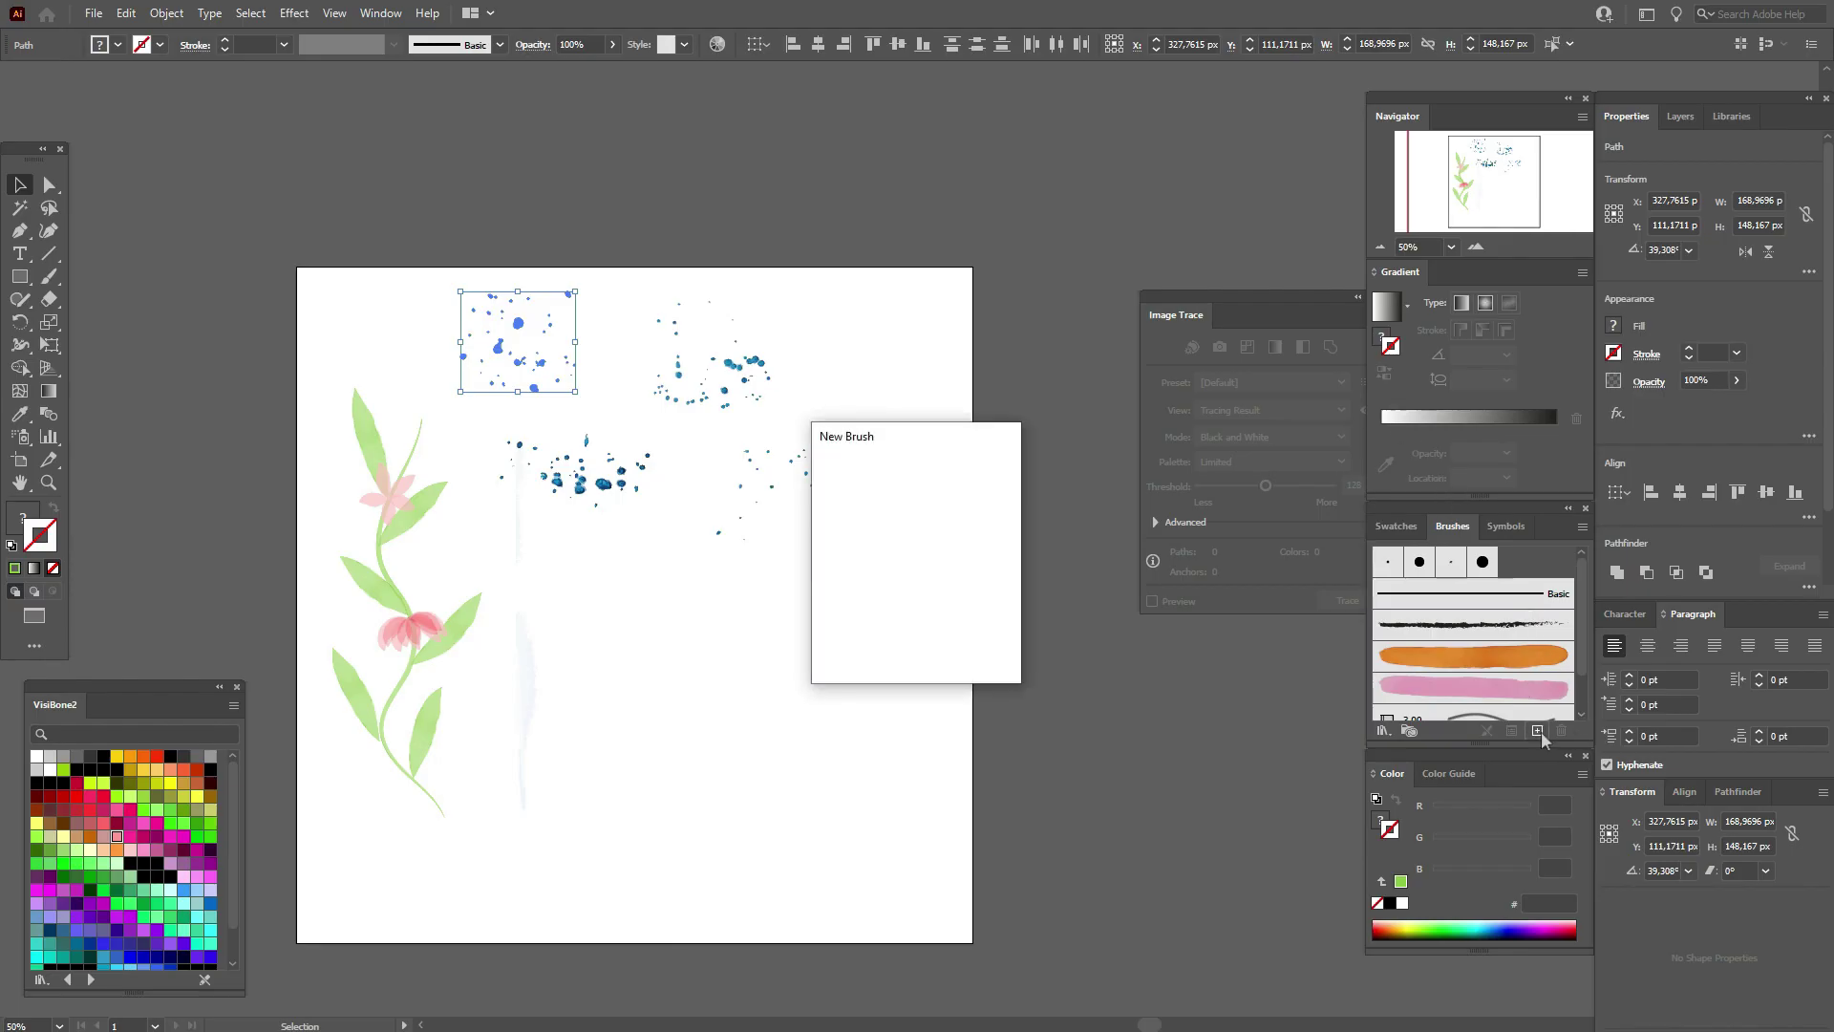
{"action": "left_click", "coordinate": [886, 531]}
{"action": "left_click", "coordinate": [885, 642]}
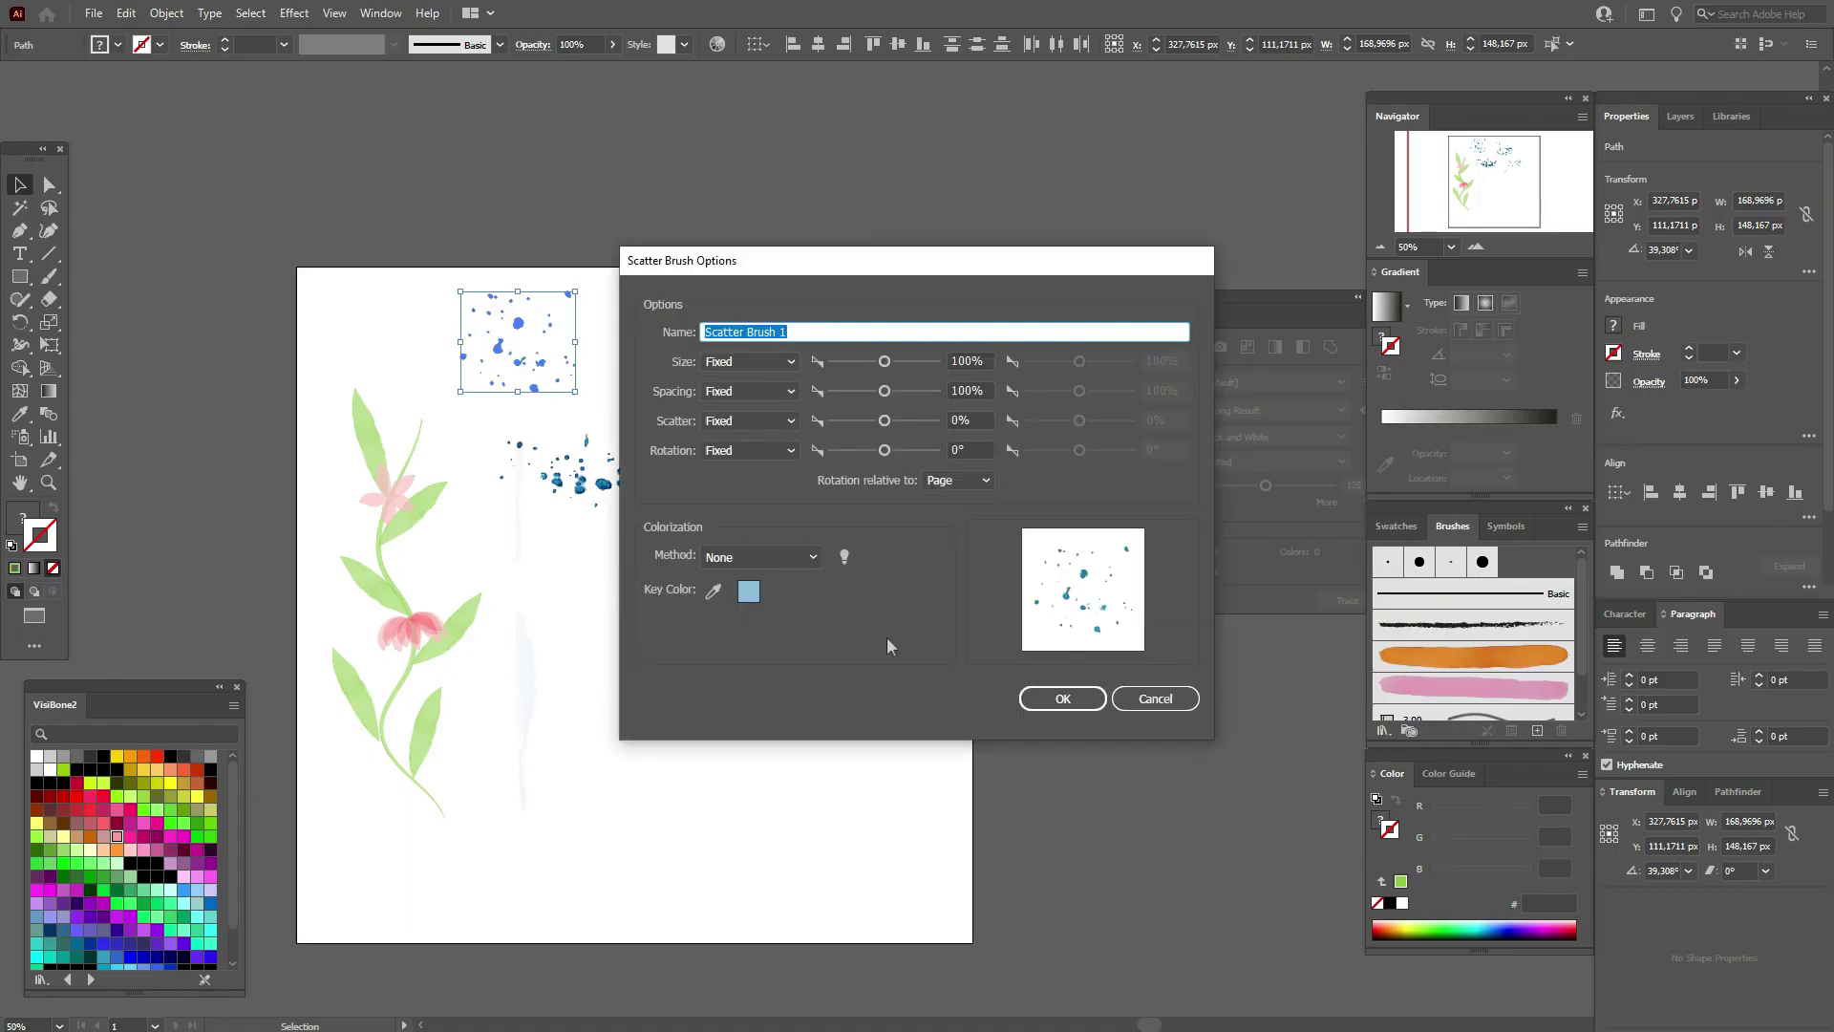
{"action": "left_click", "coordinate": [764, 557]}
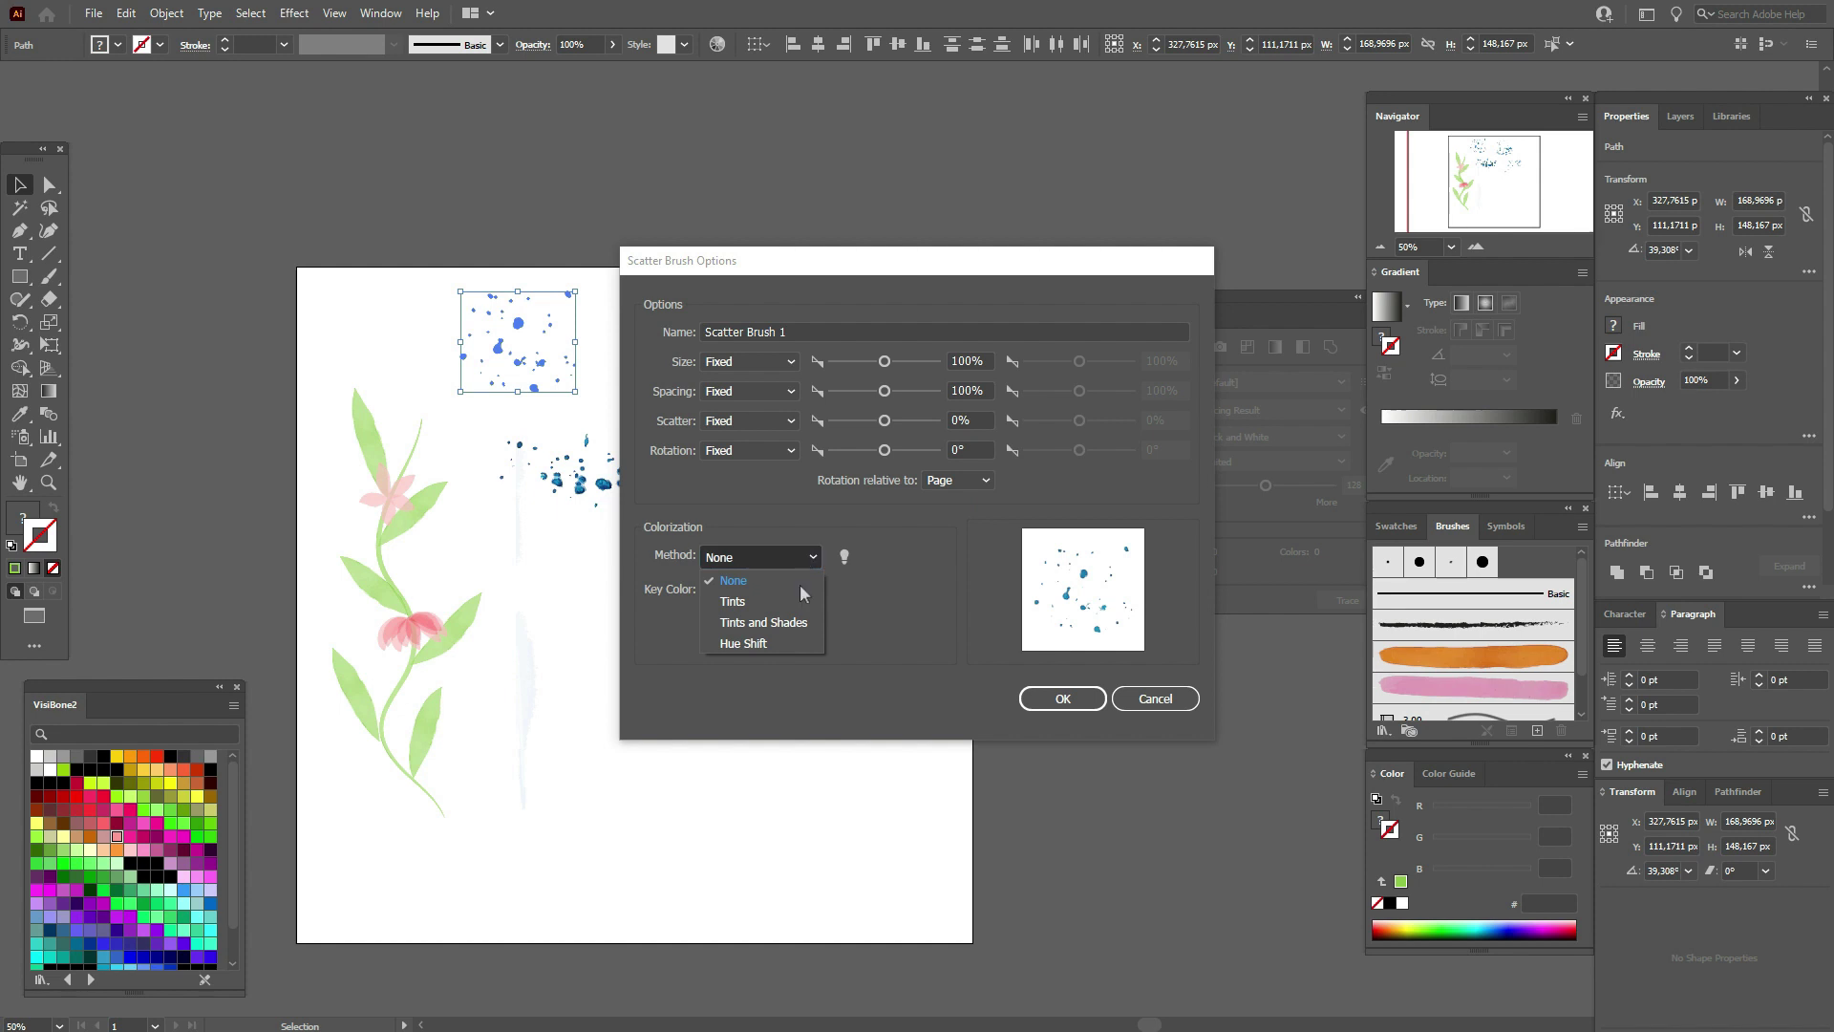
{"action": "left_click", "coordinate": [805, 626]}
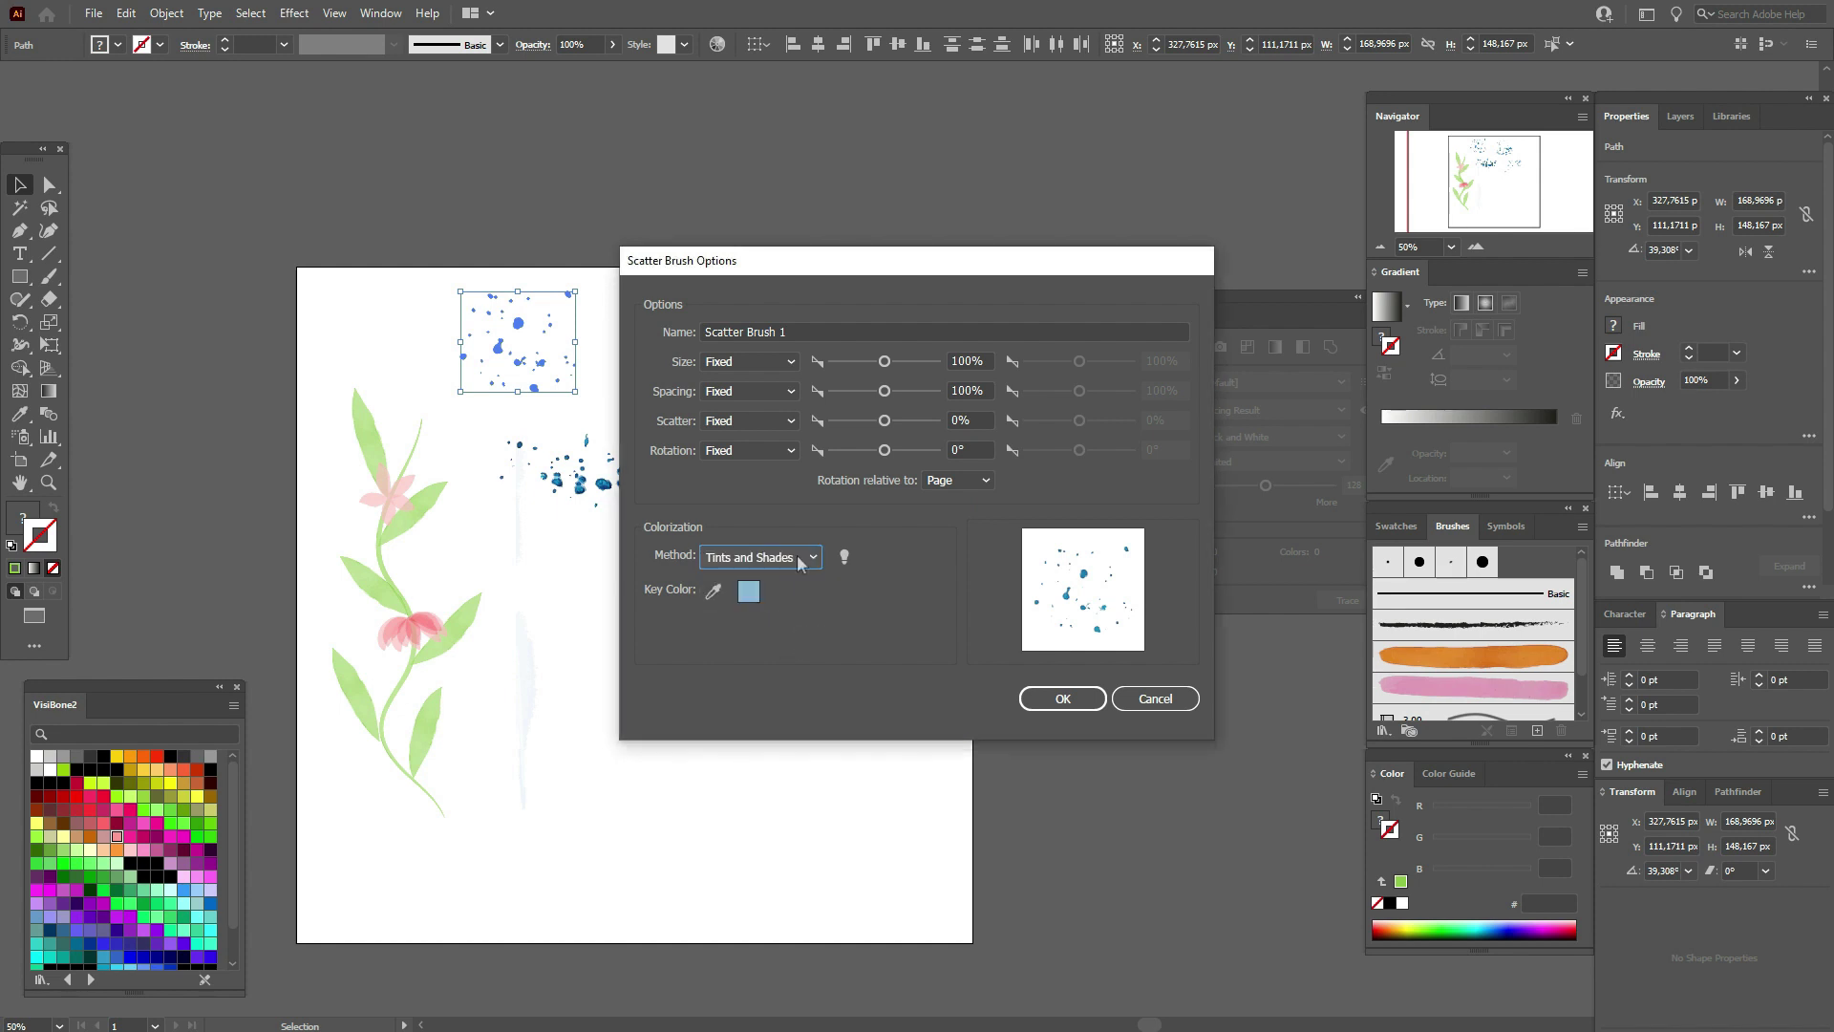
{"action": "left_click", "coordinate": [1051, 708]}
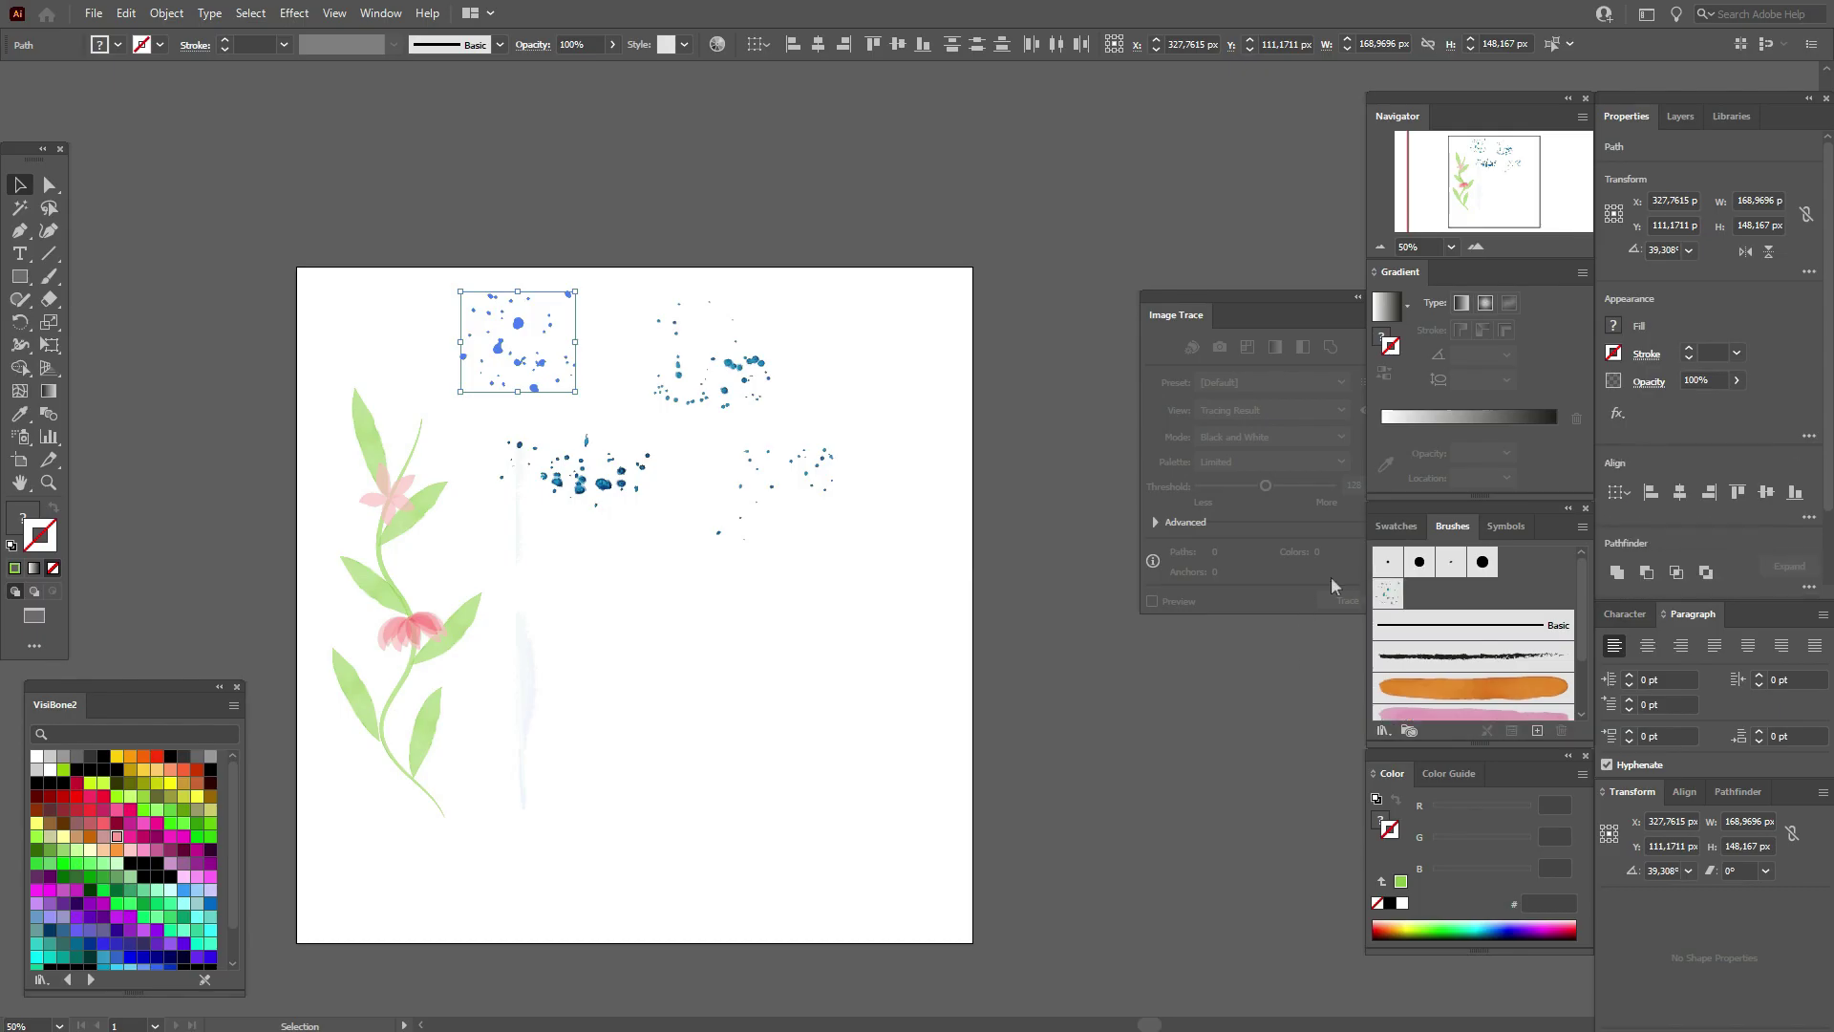
Create separate scatter brushes from each of the other three droplet clusters
{"action": "left_click_drag", "start_coordinate": [638, 245], "coordinate": [789, 415]}
{"action": "left_click", "coordinate": [1537, 730]}
{"action": "key", "text": "Return"}
{"action": "key", "text": "Return"}
{"action": "left_click_drag", "start_coordinate": [484, 426], "coordinate": [666, 521]}
{"action": "left_click", "coordinate": [521, 477]}
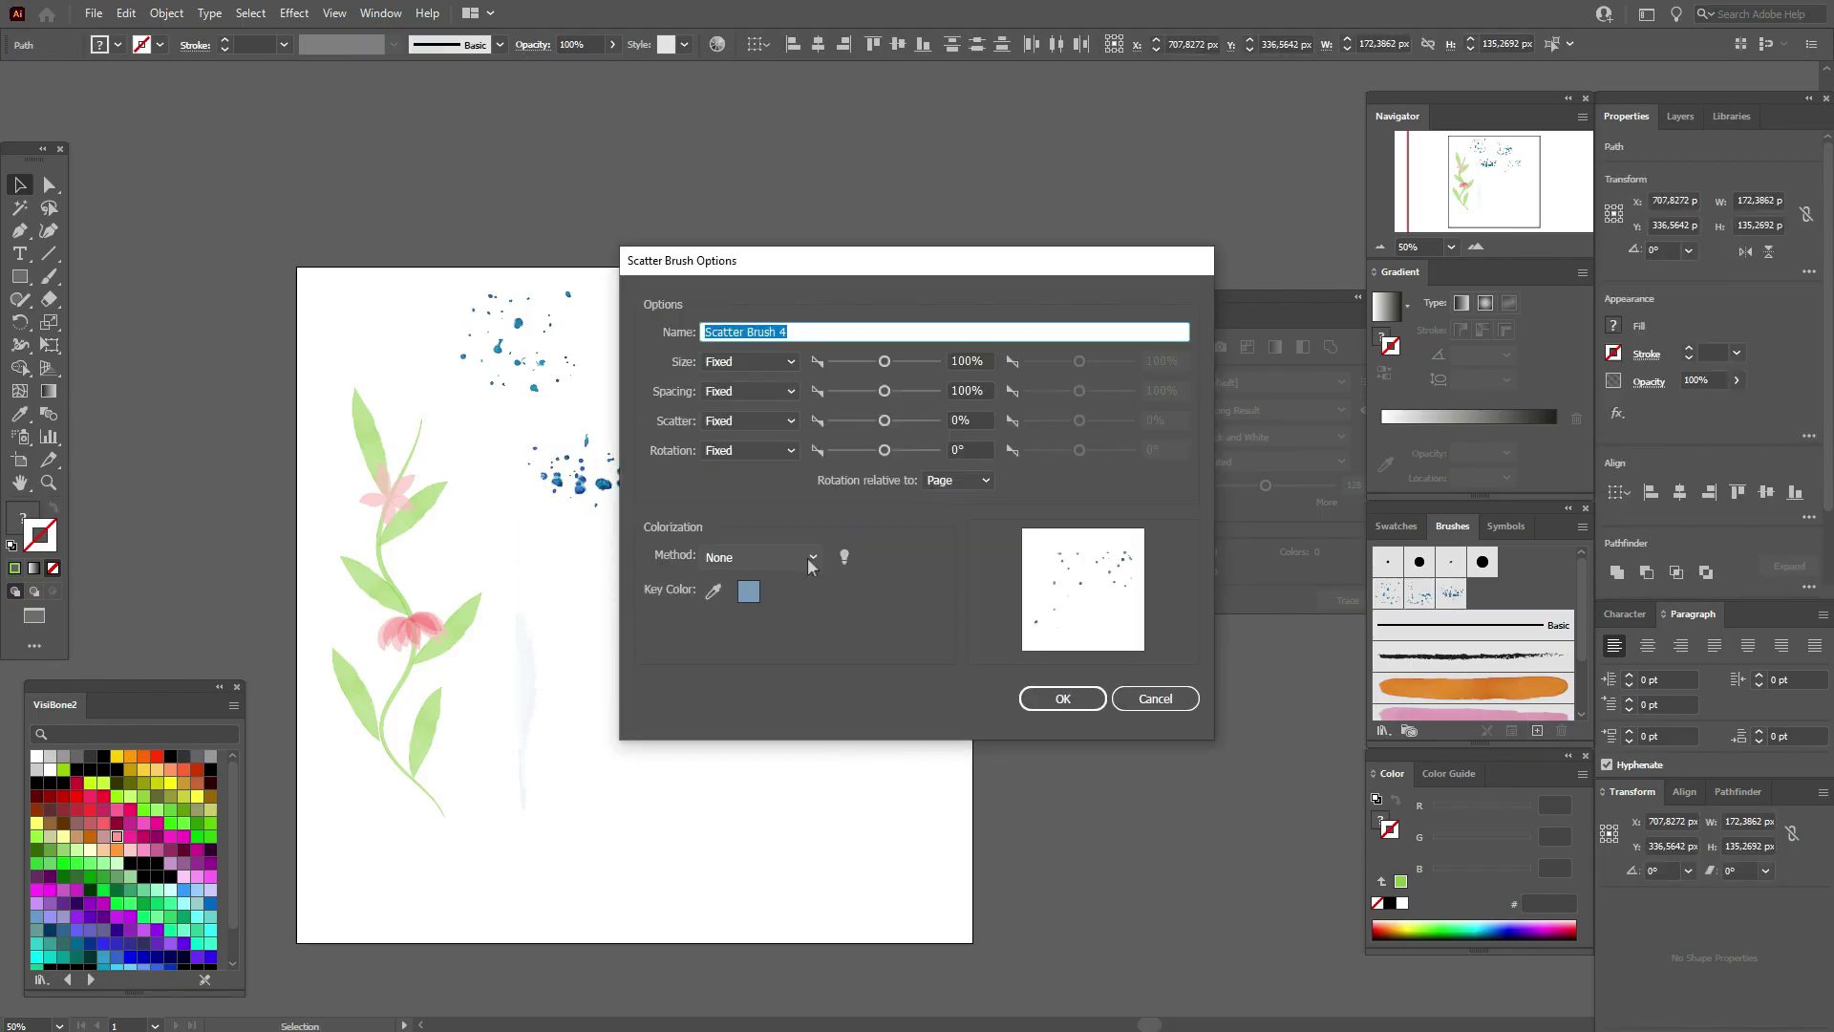
{"action": "key", "text": "Return"}
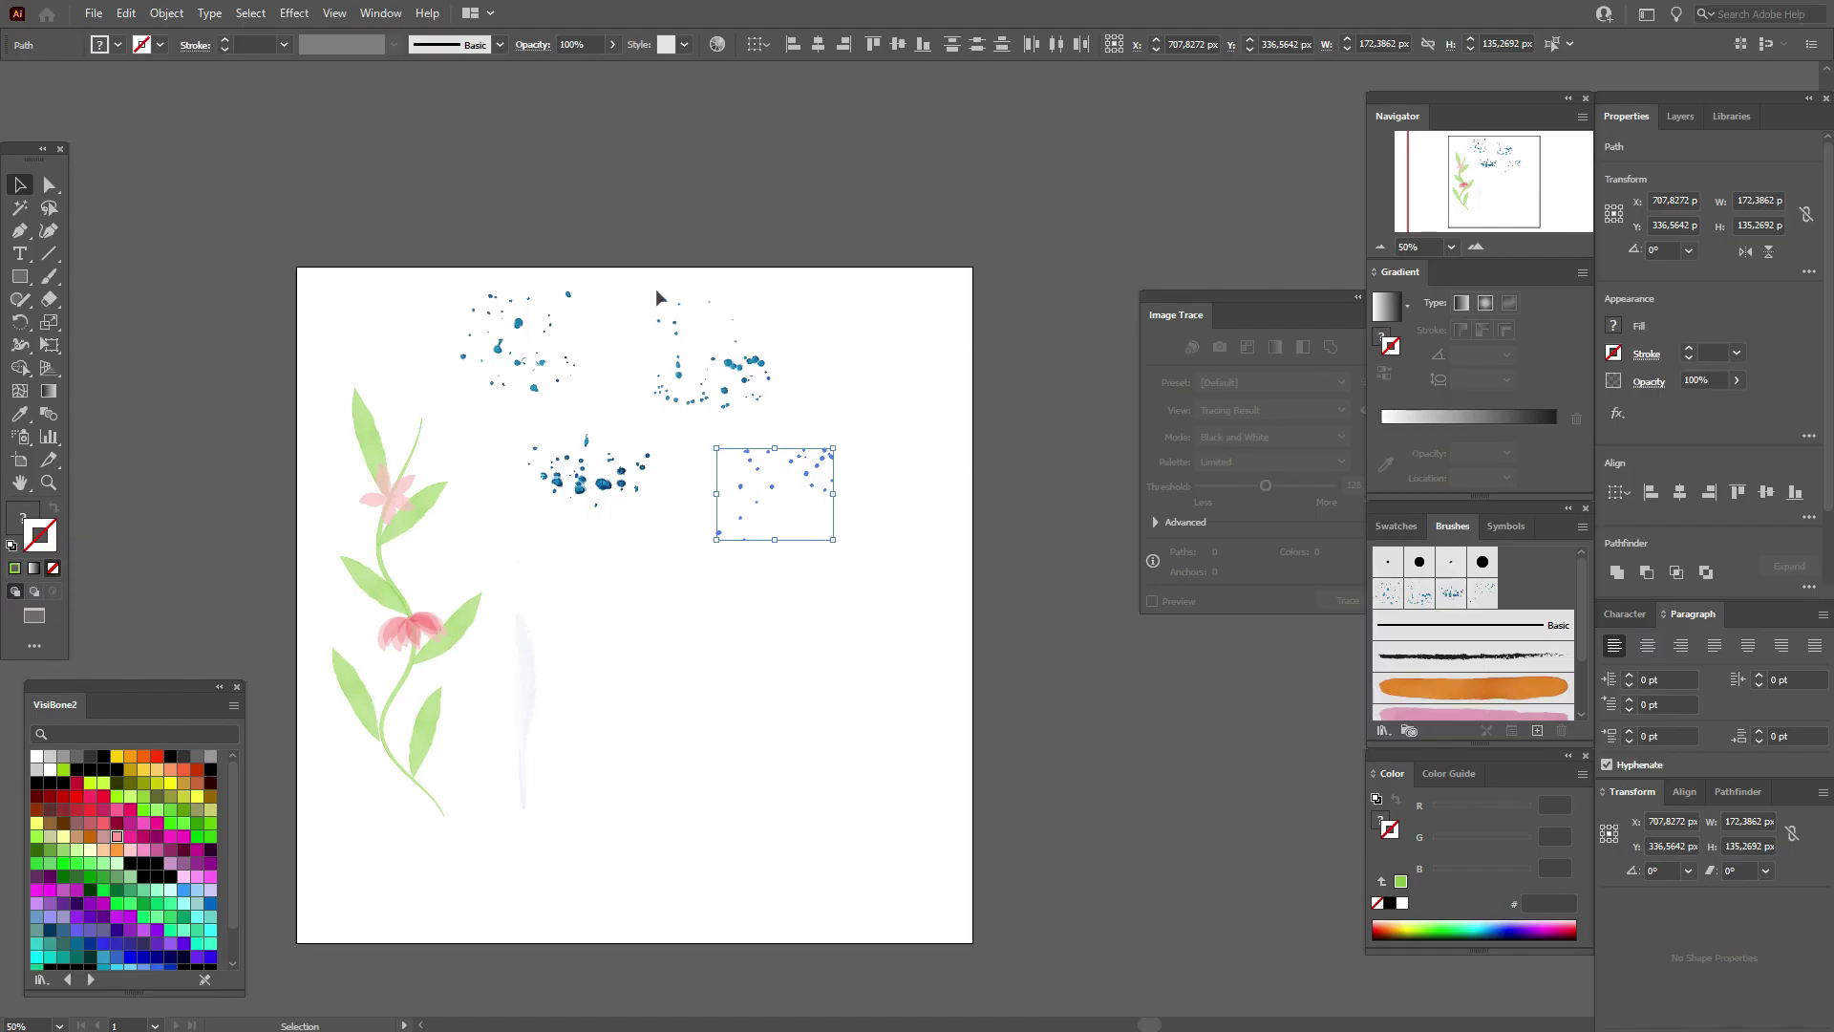
Delete the source droplet clusters and their leftovers, and move the botanical illustration to the middle of the artboard
{"action": "left_click_drag", "start_coordinate": [443, 247], "coordinate": [755, 382]}
{"action": "key", "text": "Delete"}
{"action": "left_click_drag", "start_coordinate": [535, 327], "coordinate": [862, 542]}
{"action": "key", "text": "Delete"}
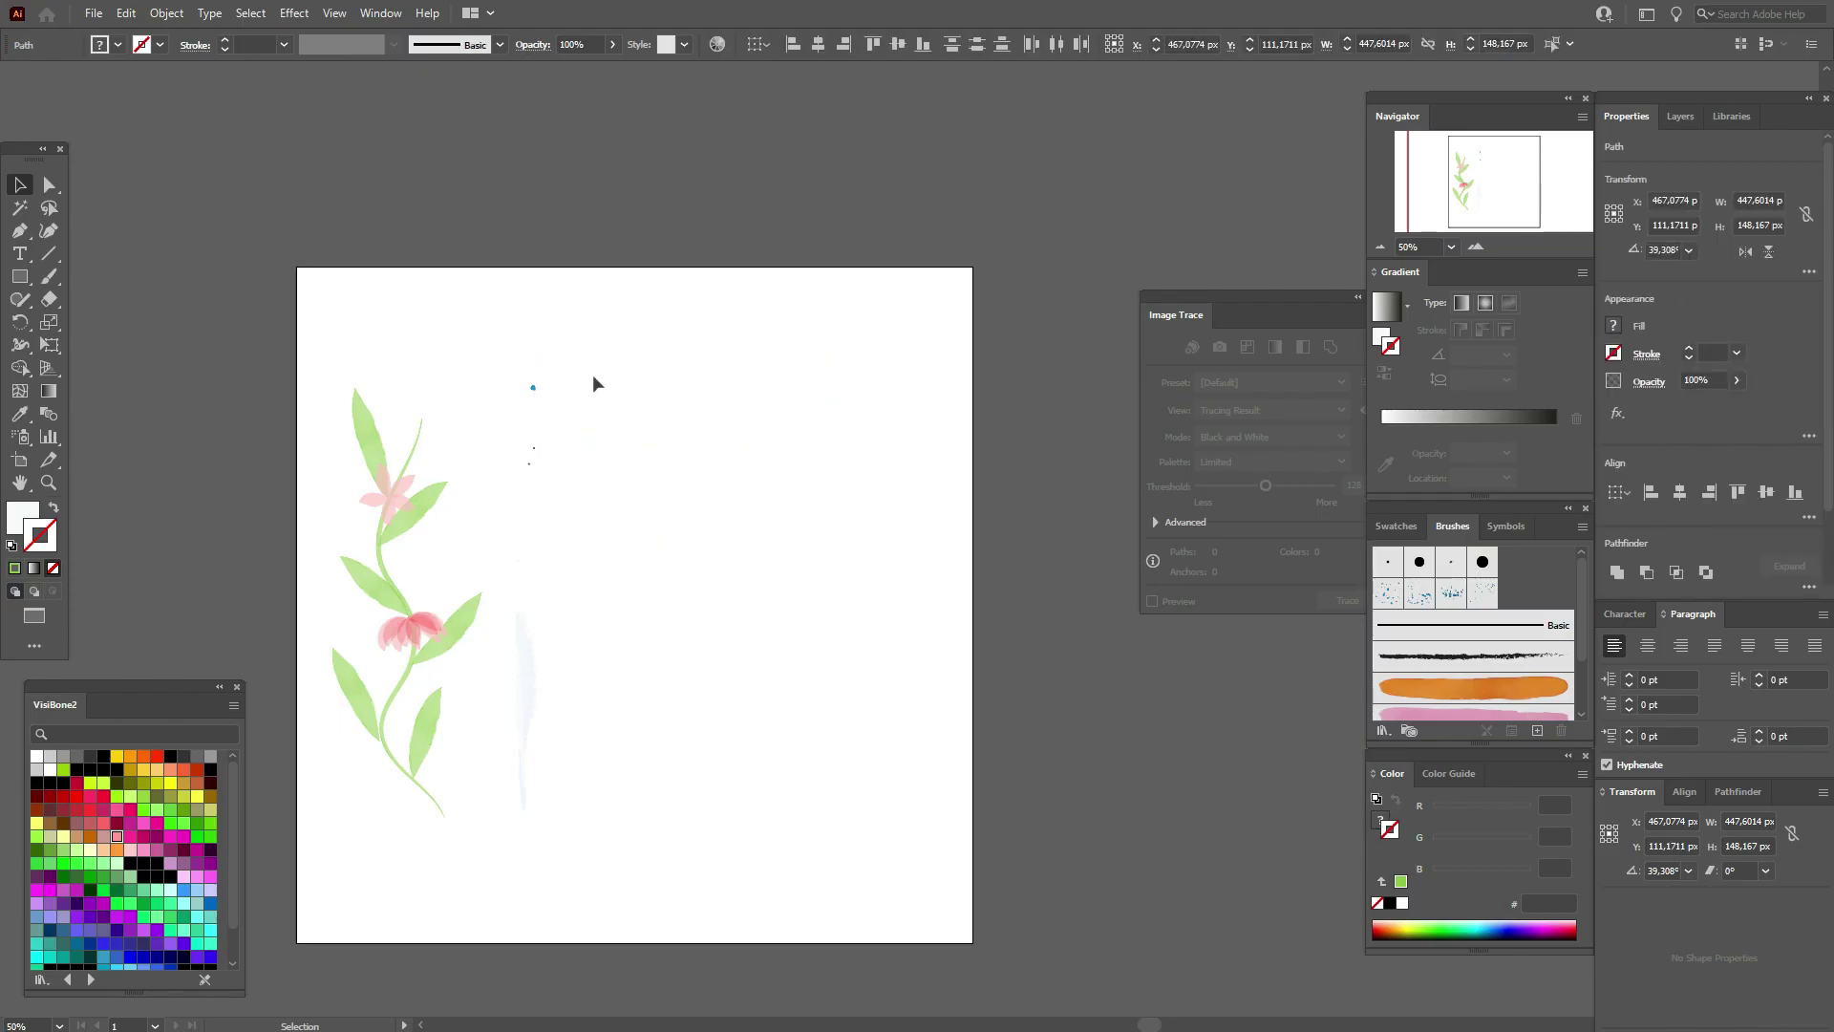
{"action": "left_click_drag", "start_coordinate": [592, 382], "coordinate": [581, 468]}
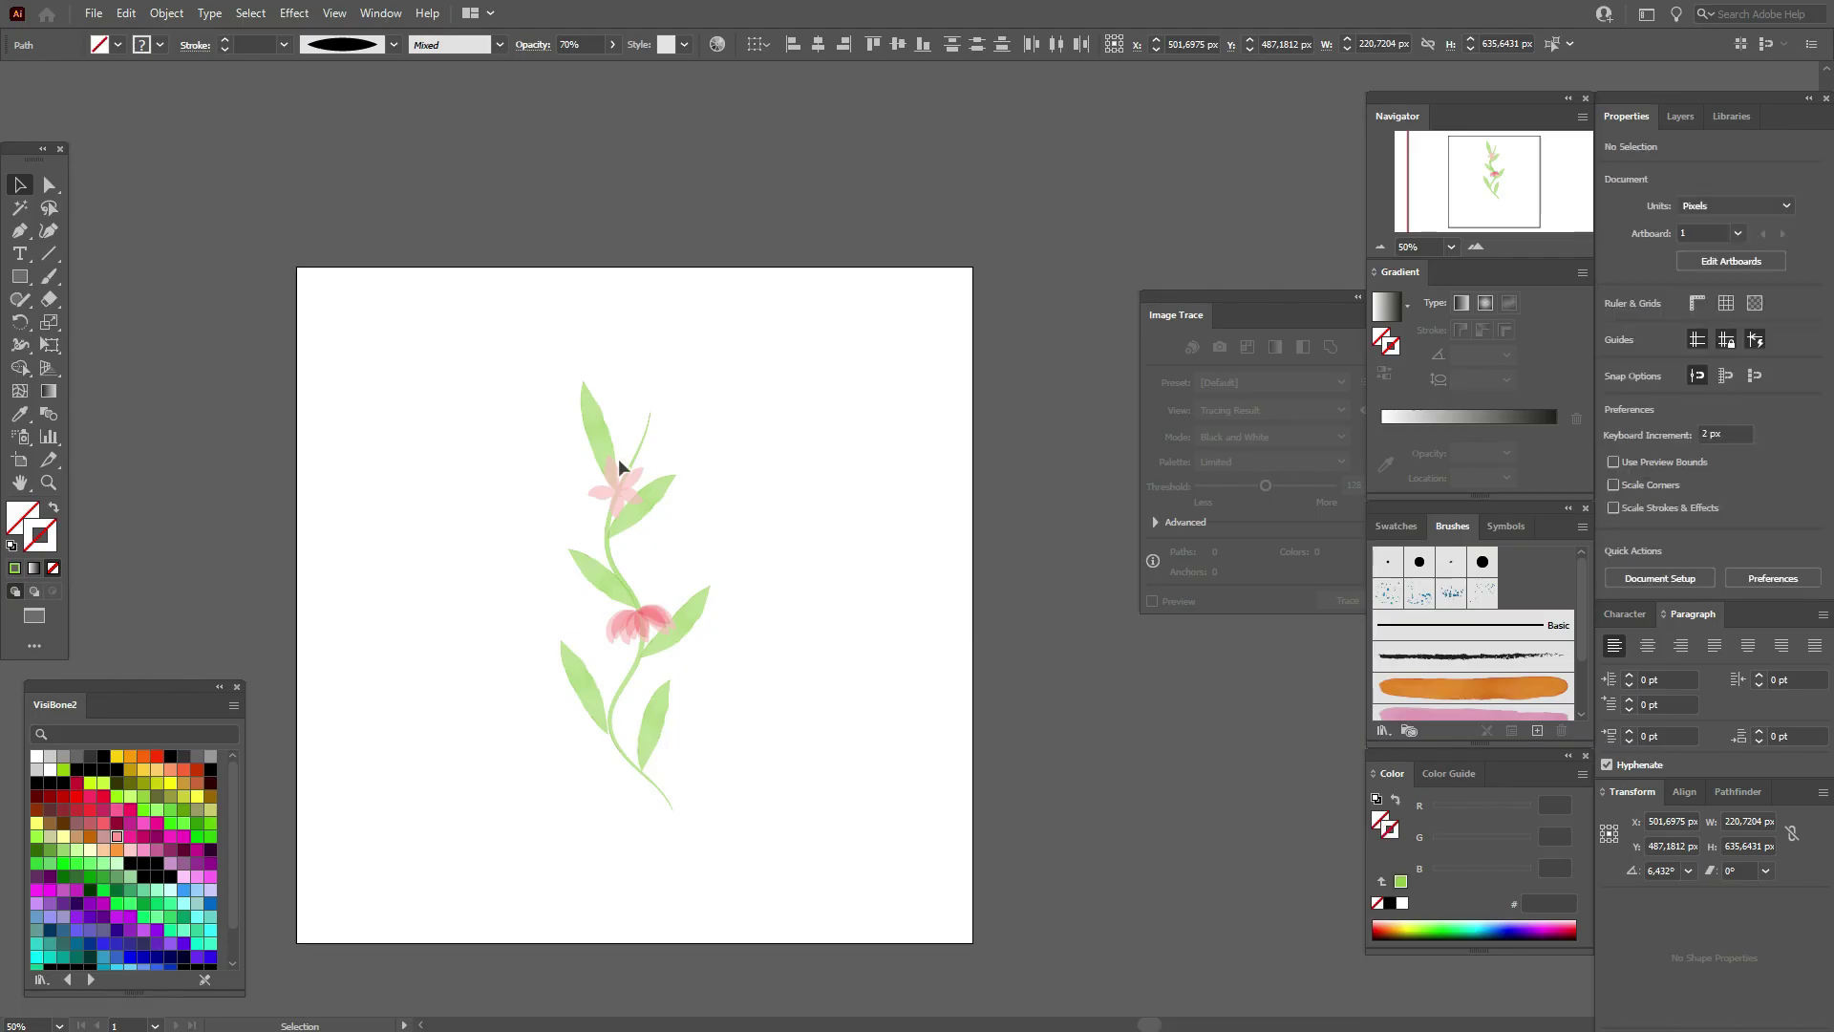
Take the top leaf's green stroke and paint droplets around the plant with the fourth, small-droplet scatter brush and the first scatter brush
{"action": "left_click", "coordinate": [602, 445]}
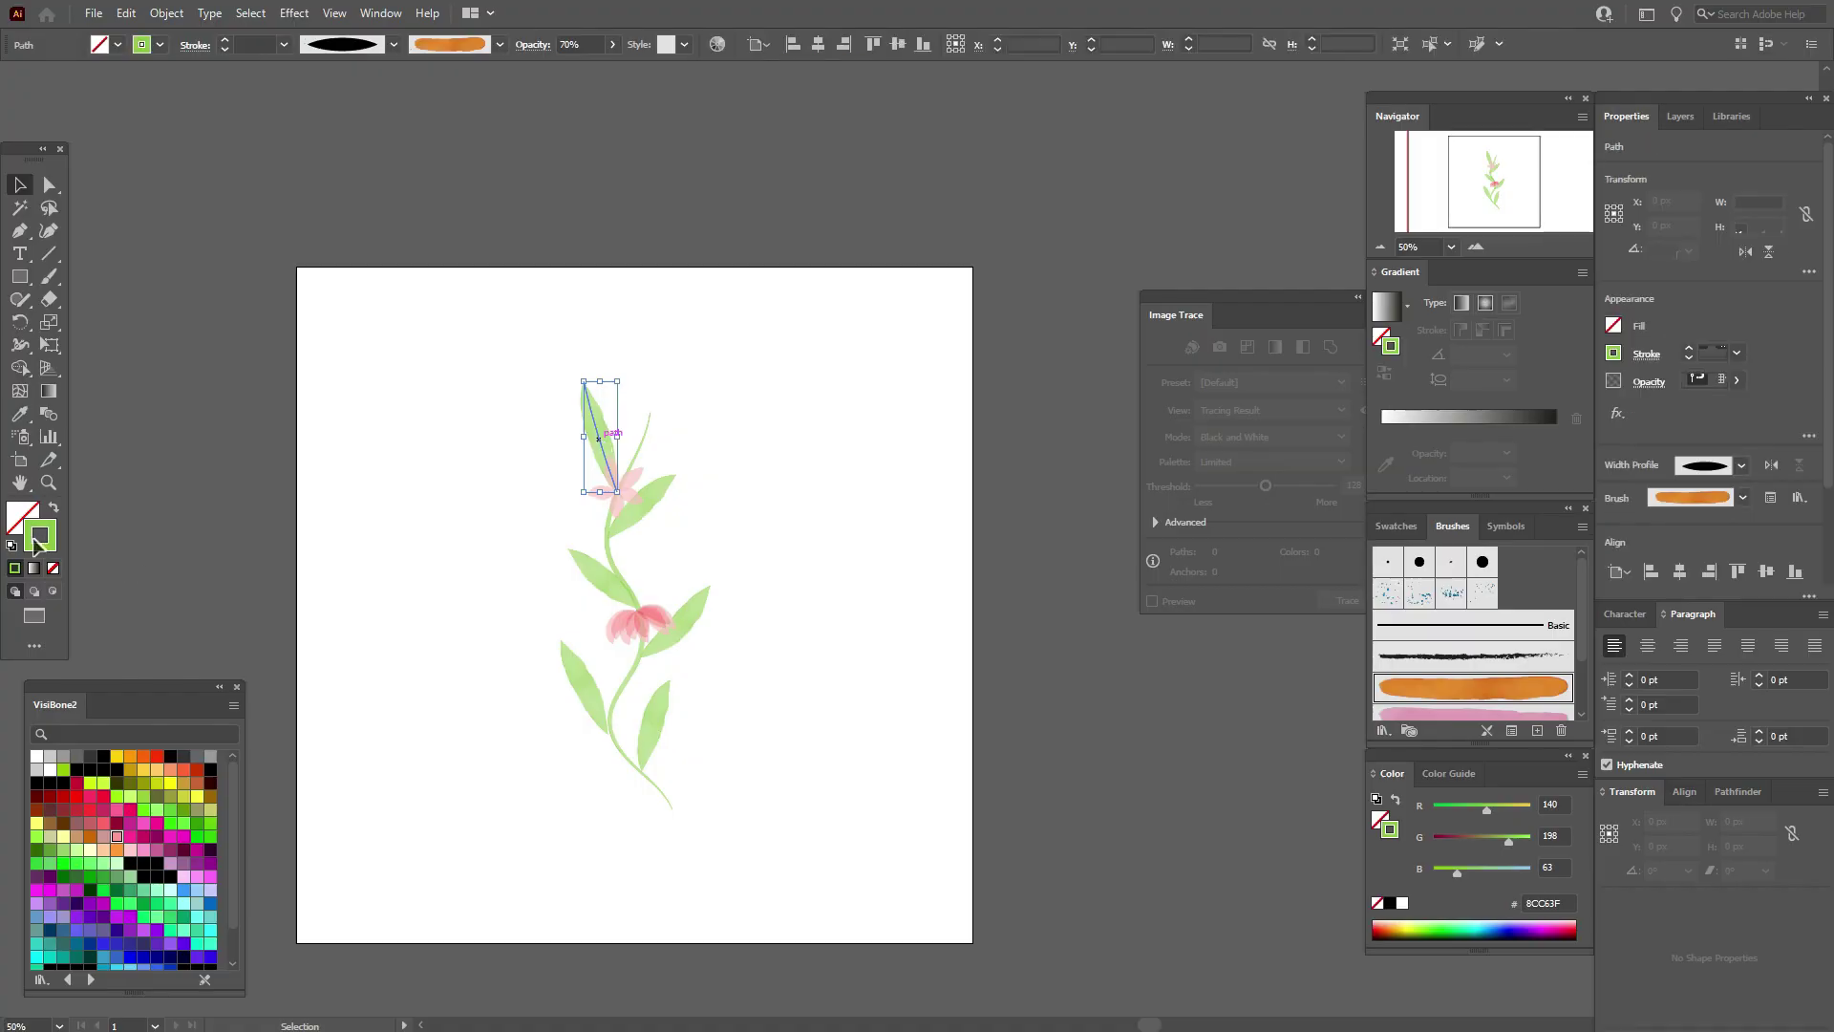
{"action": "left_click", "coordinate": [885, 554]}
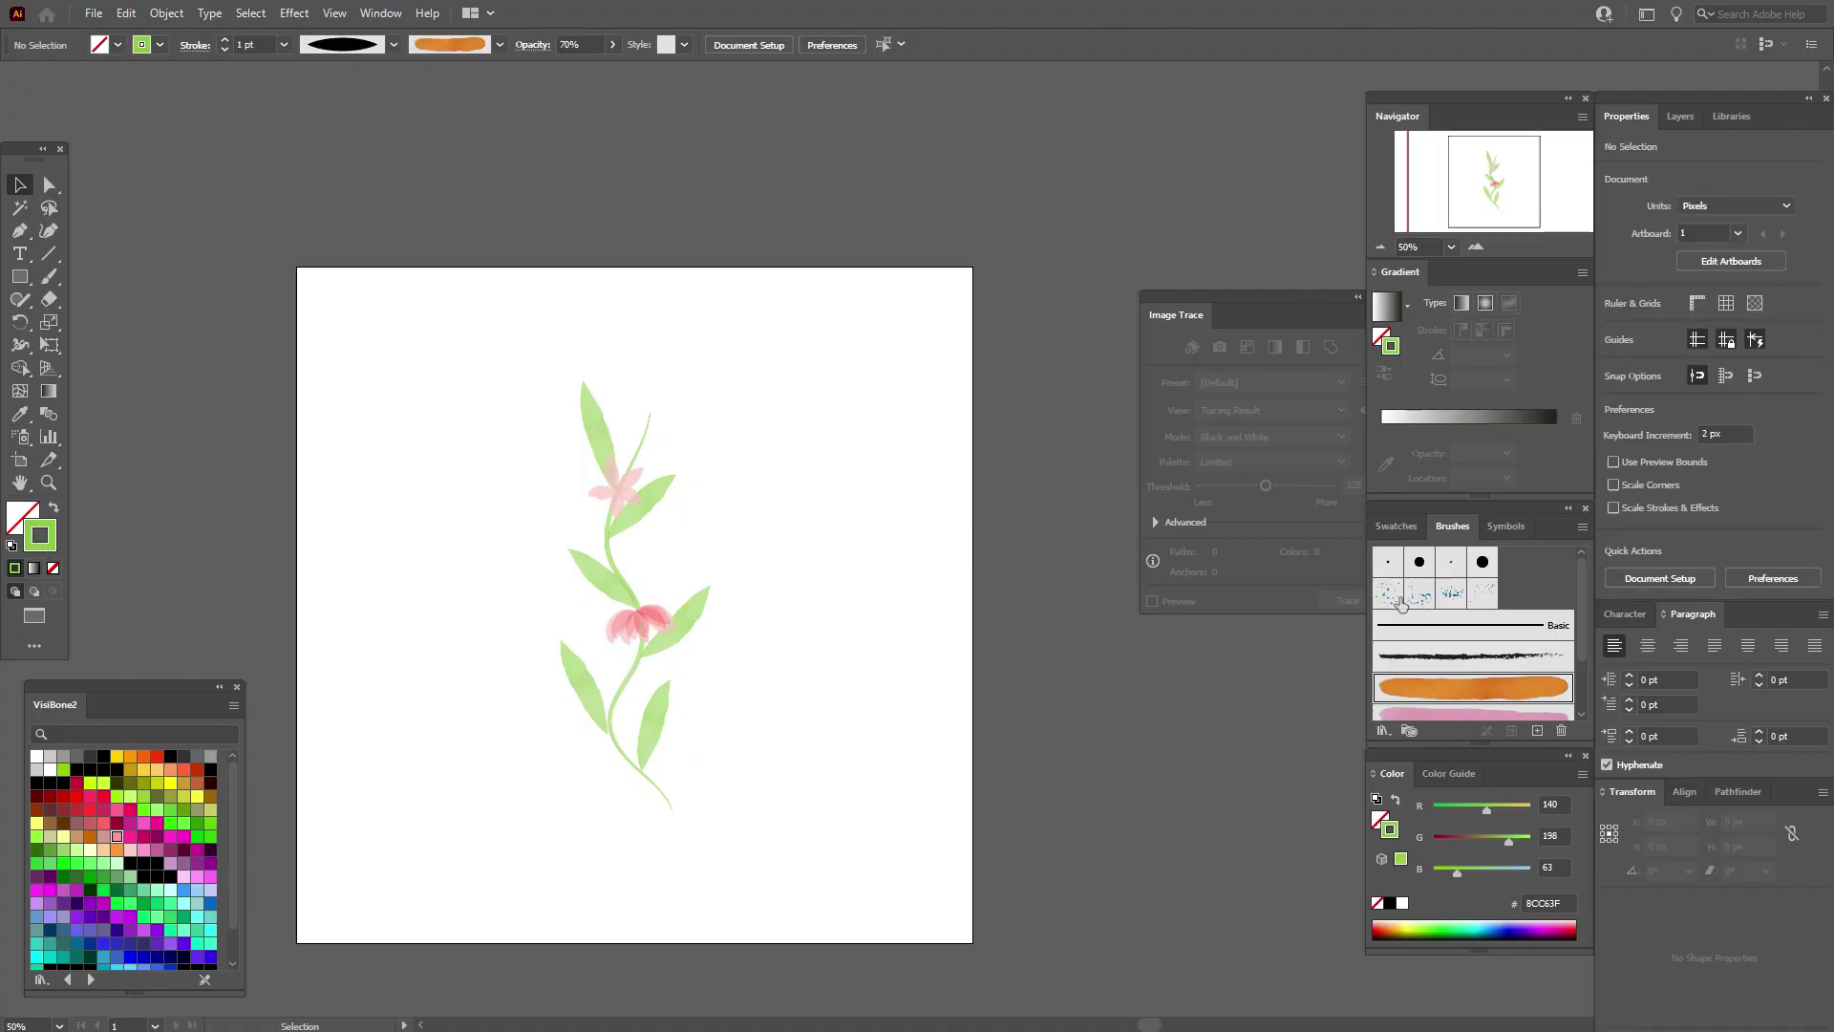
{"action": "left_click", "coordinate": [1483, 593]}
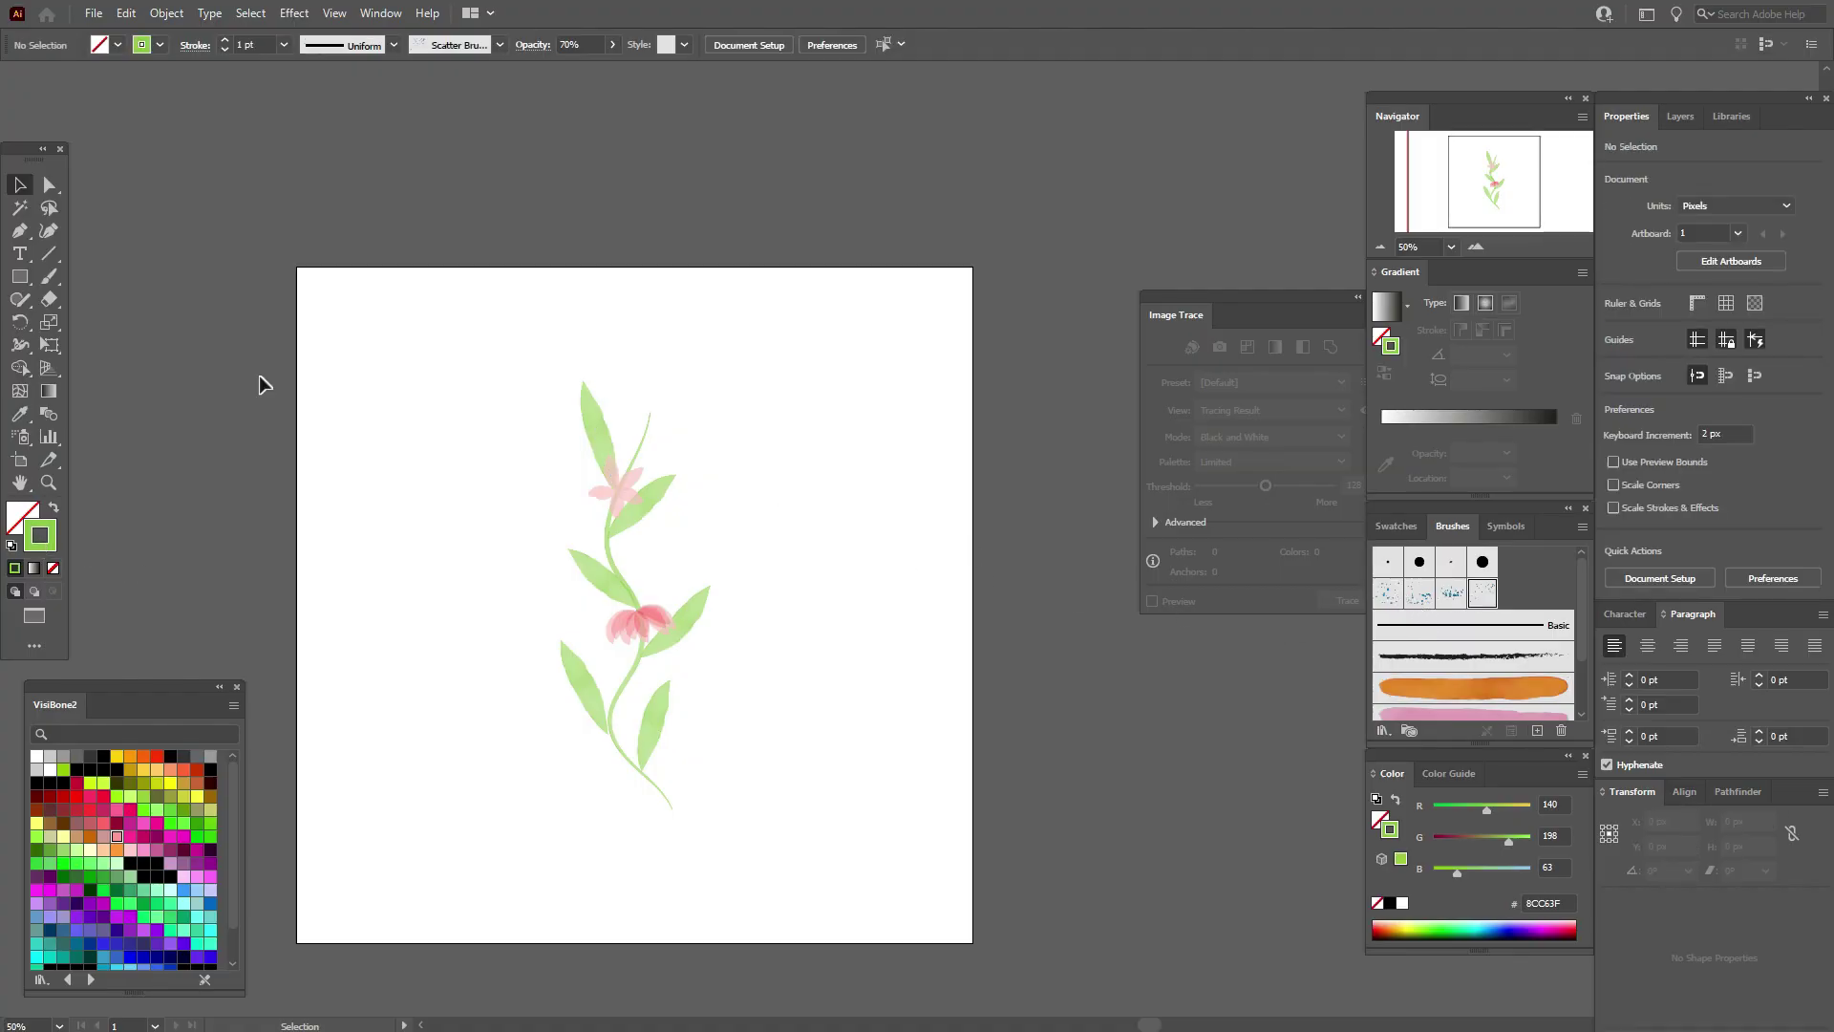
{"action": "left_click", "coordinate": [49, 277]}
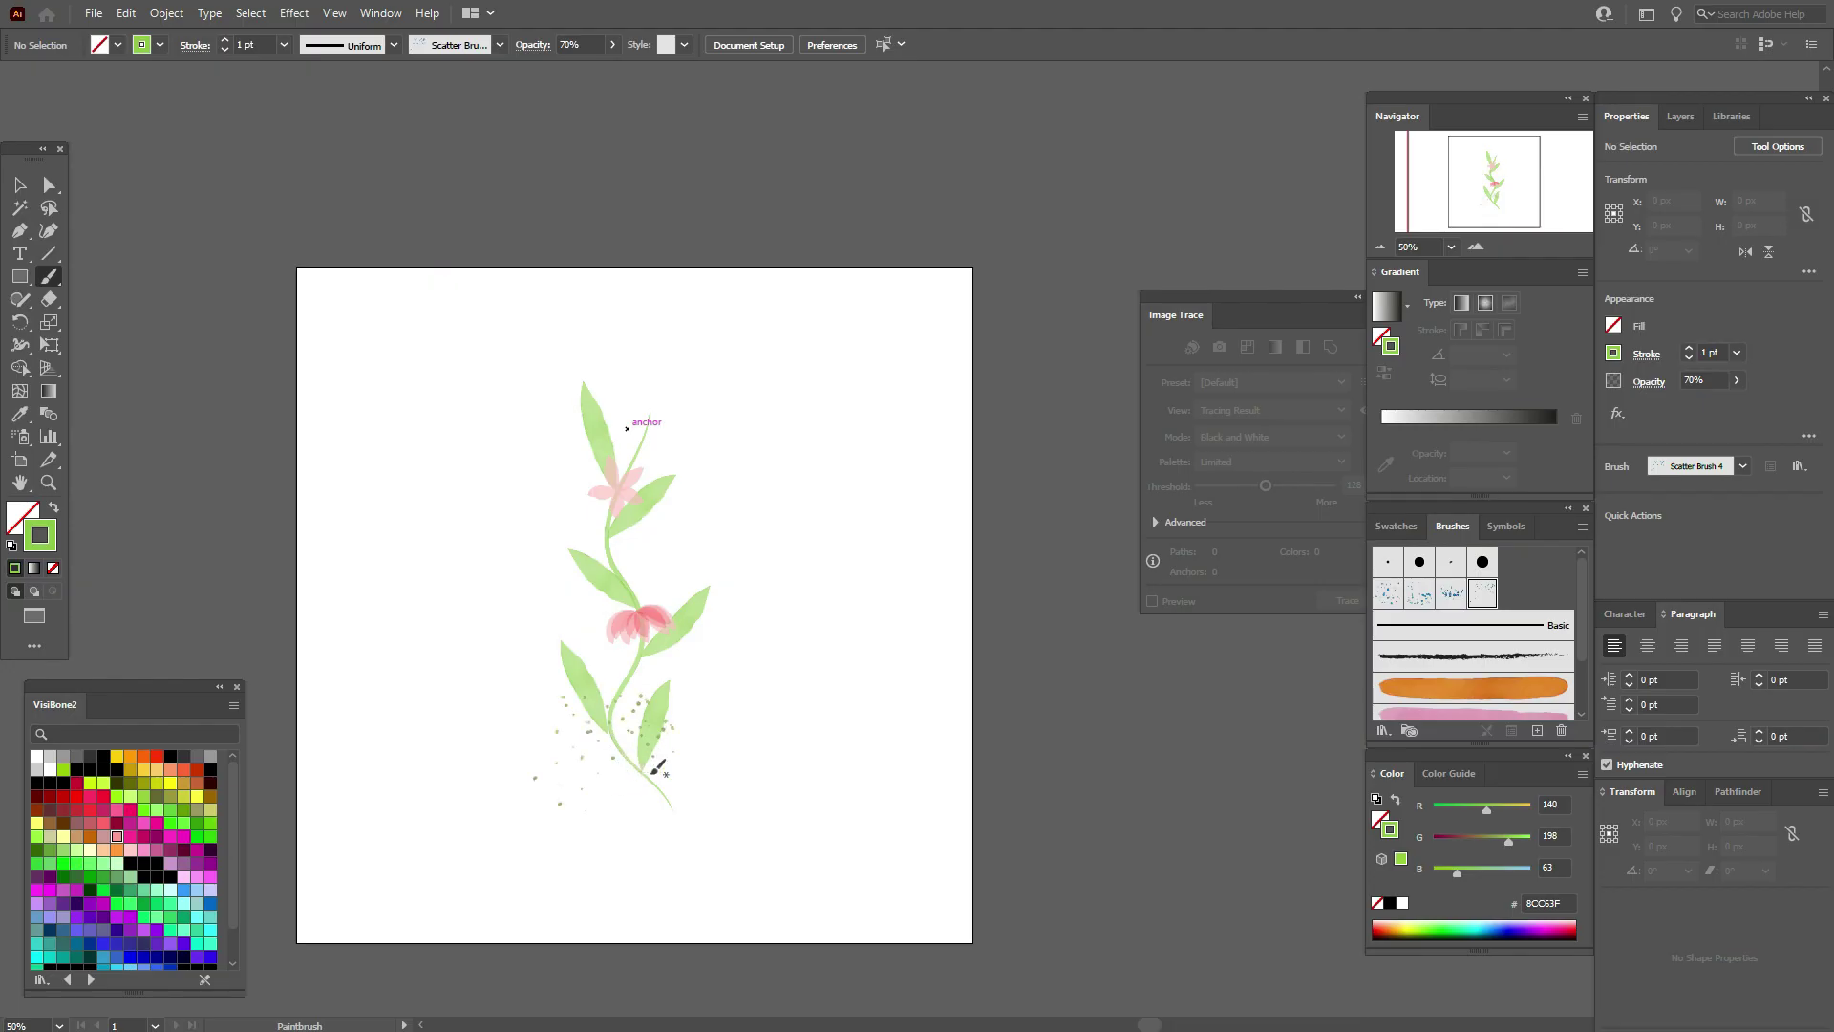
{"action": "left_click", "coordinate": [1387, 597]}
{"action": "left_click_drag", "start_coordinate": [688, 507], "coordinate": [657, 487]}
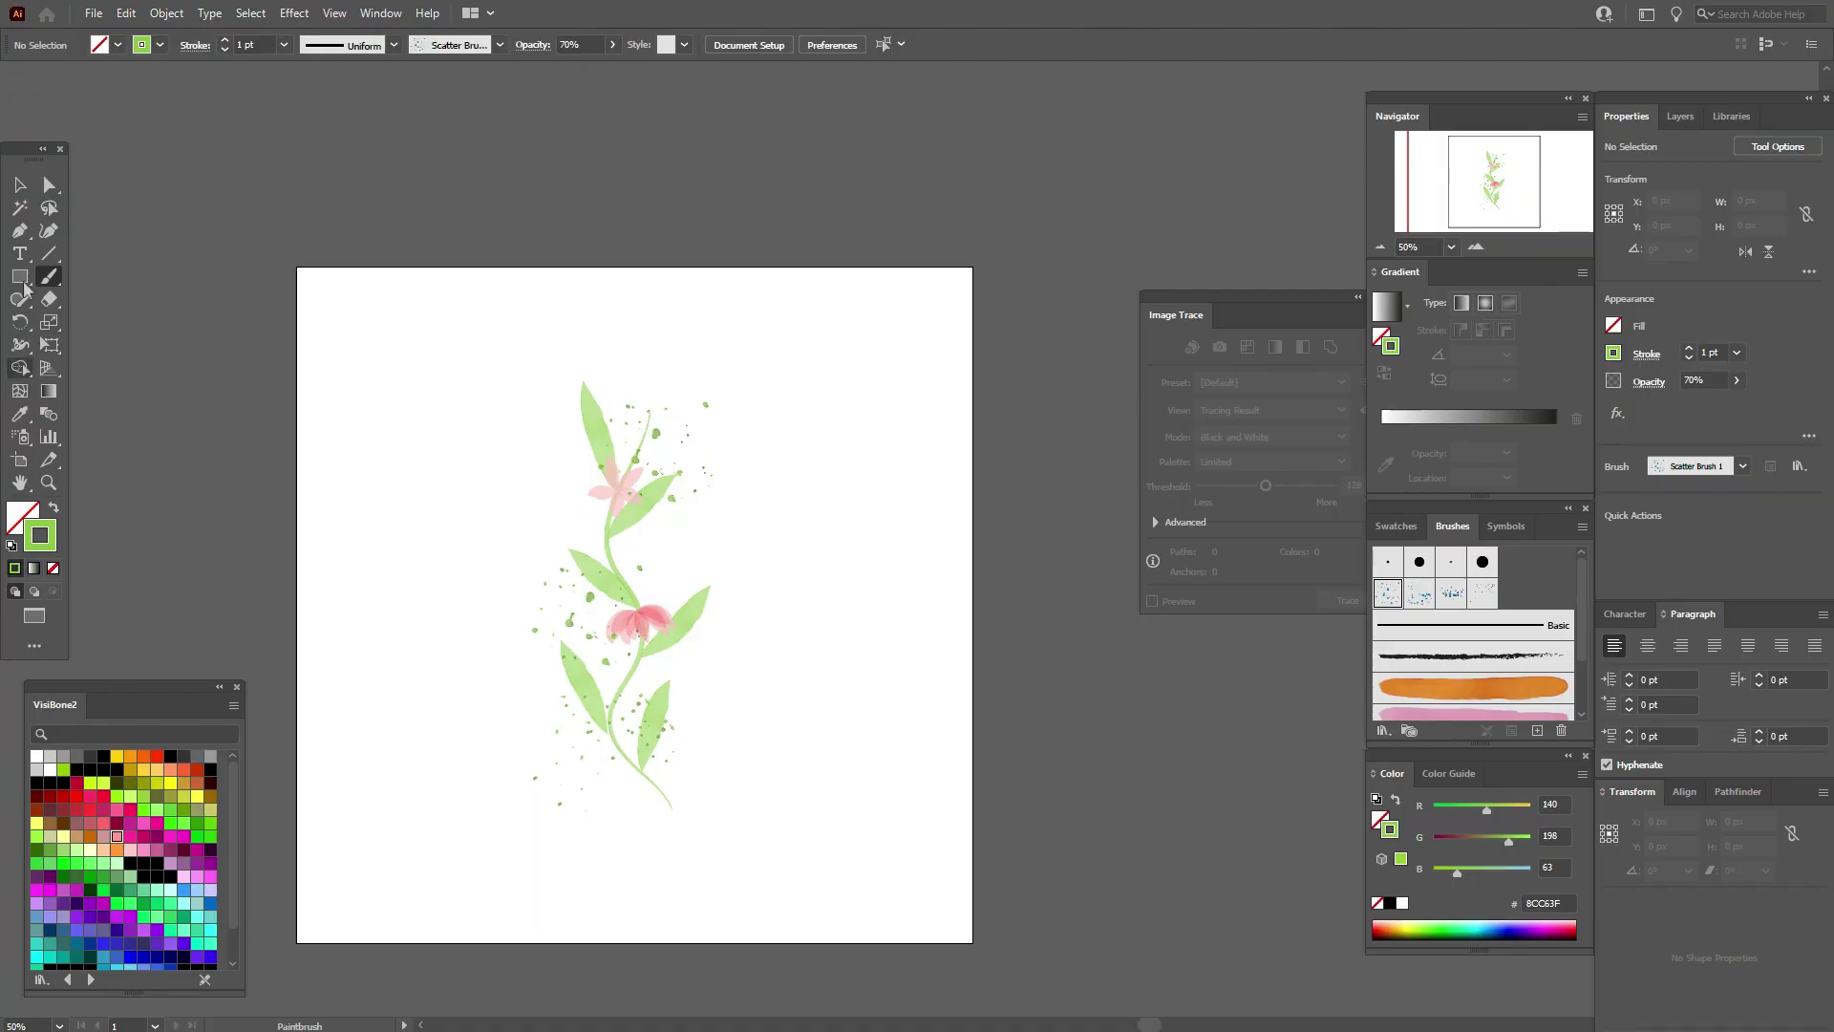
Move the splatter beside the middle leaf outward, away from the stem
{"action": "left_click", "coordinate": [21, 186]}
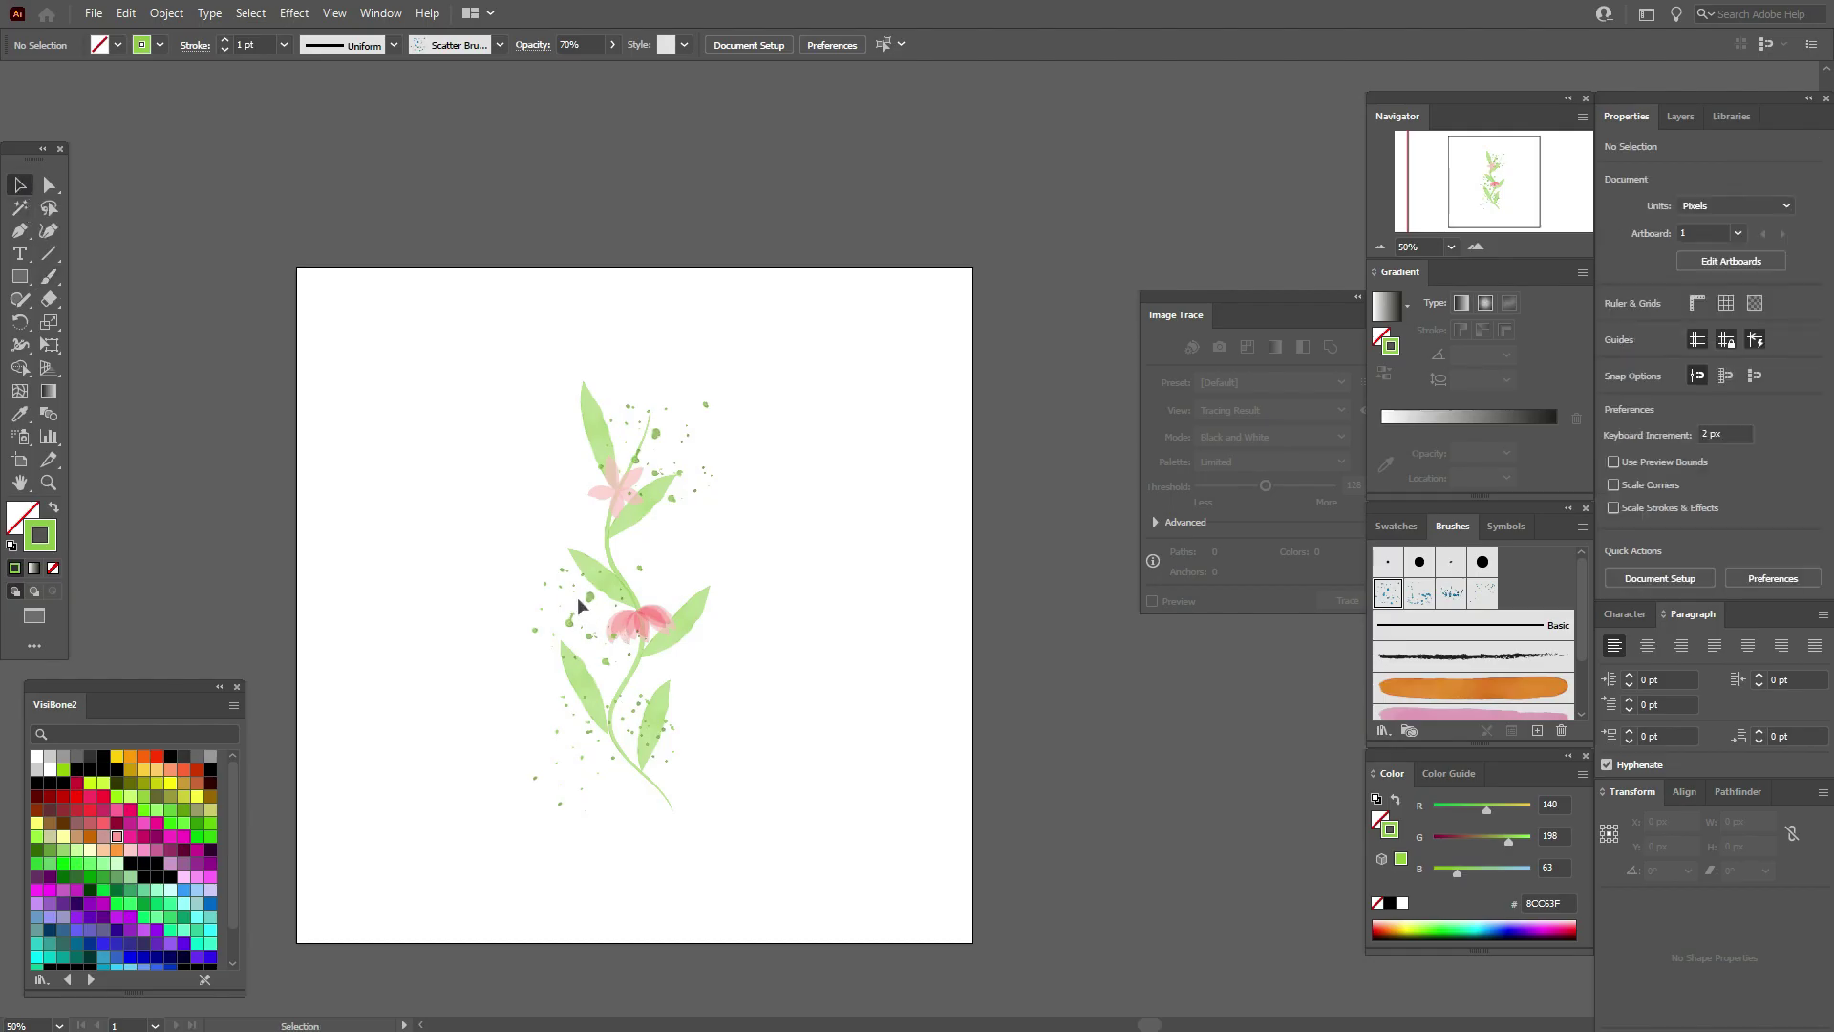
{"action": "left_click_drag", "start_coordinate": [576, 598], "coordinate": [548, 573]}
Expand the appearance of the small splatter near the lower leaves, rotate it and nudge it into place
{"action": "left_click", "coordinate": [558, 730]}
{"action": "left_click", "coordinate": [669, 725]}
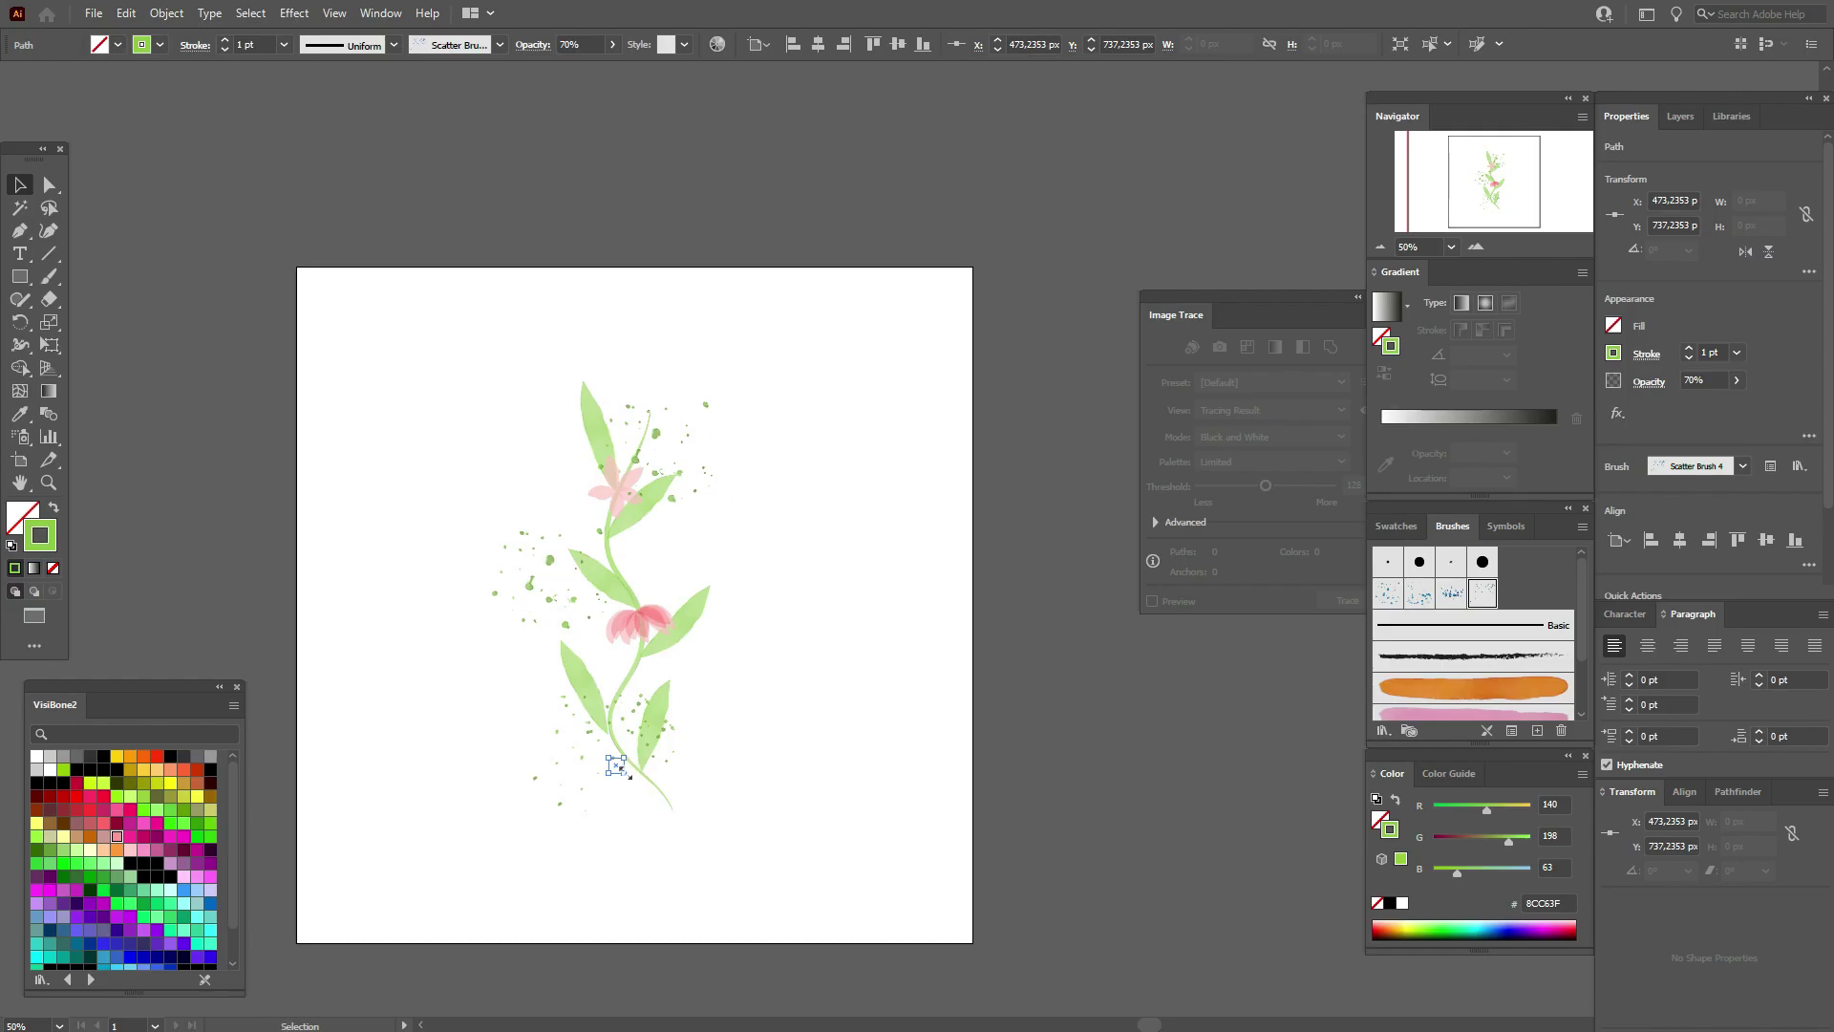
{"action": "left_click", "coordinate": [591, 738]}
{"action": "left_click", "coordinate": [166, 12]}
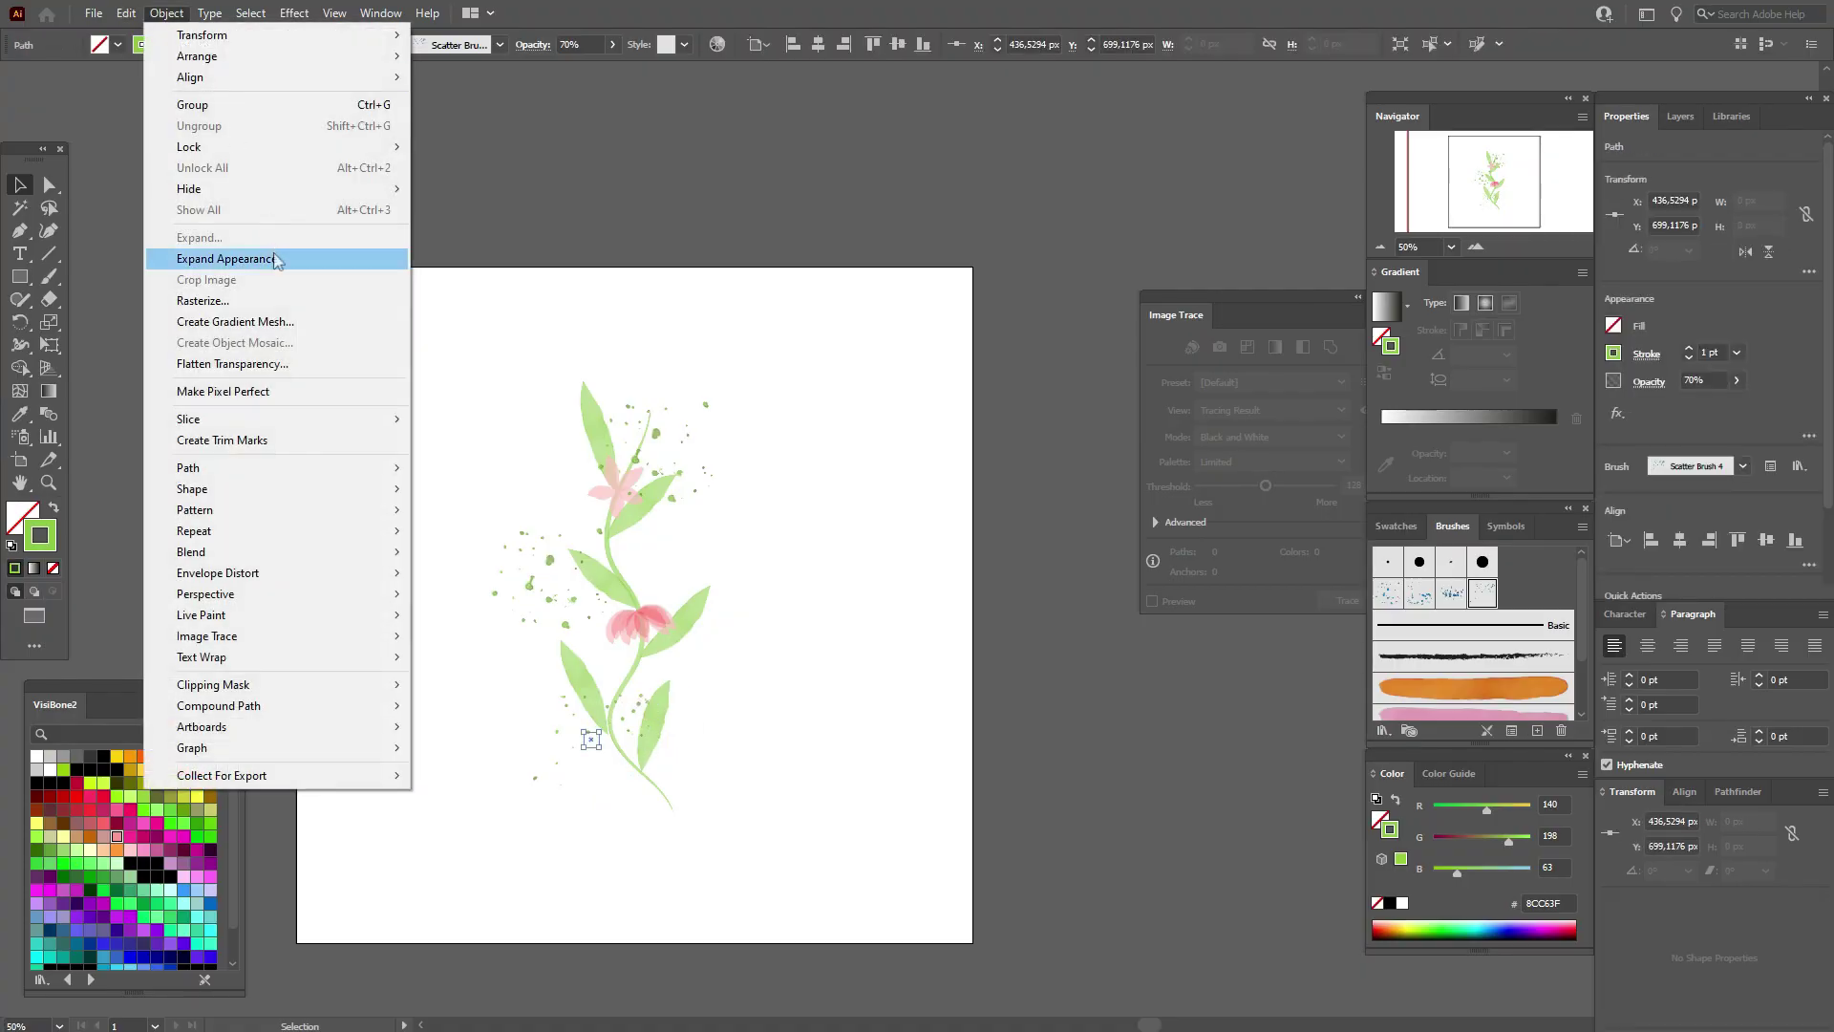
{"action": "left_click", "coordinate": [210, 257]}
{"action": "left_click_drag", "start_coordinate": [659, 700], "coordinate": [709, 760]}
{"action": "left_click_drag", "start_coordinate": [597, 738], "coordinate": [600, 726]}
{"action": "left_click", "coordinate": [770, 737]}
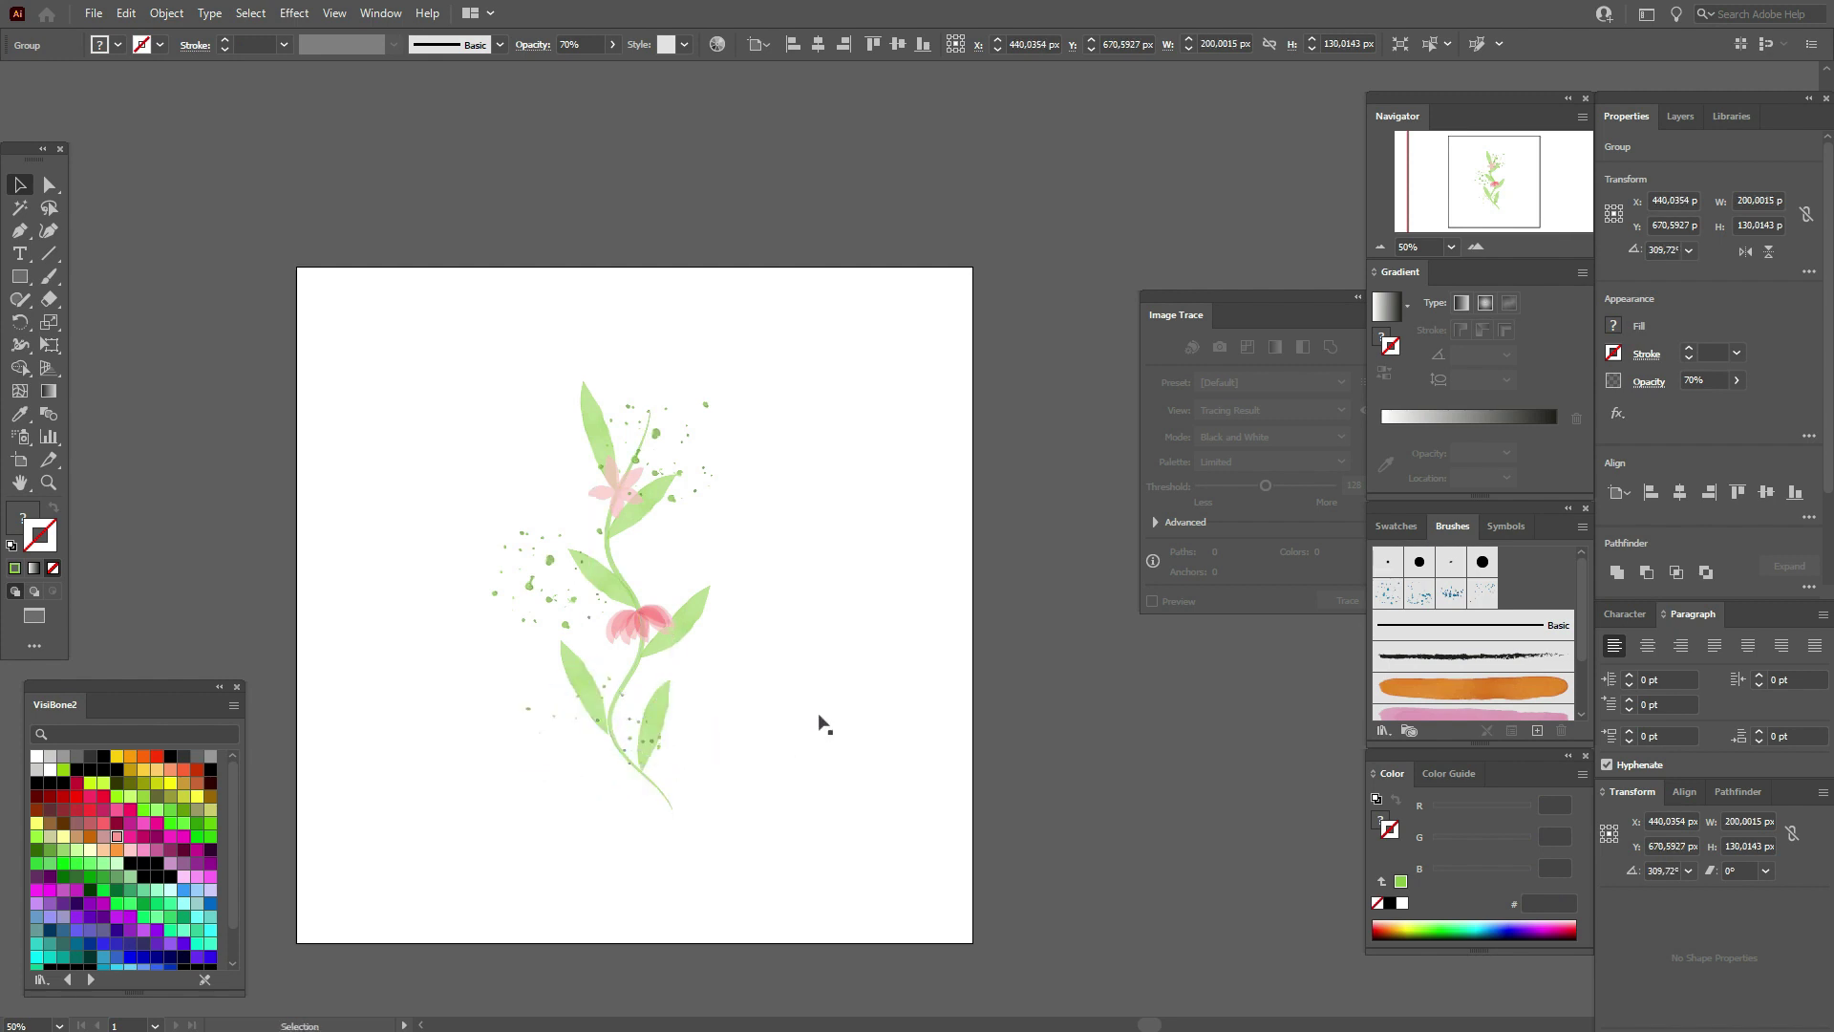
Set the opacity of the expanded splatter by the lower leaves to 50%
{"action": "left_click", "coordinate": [528, 709]}
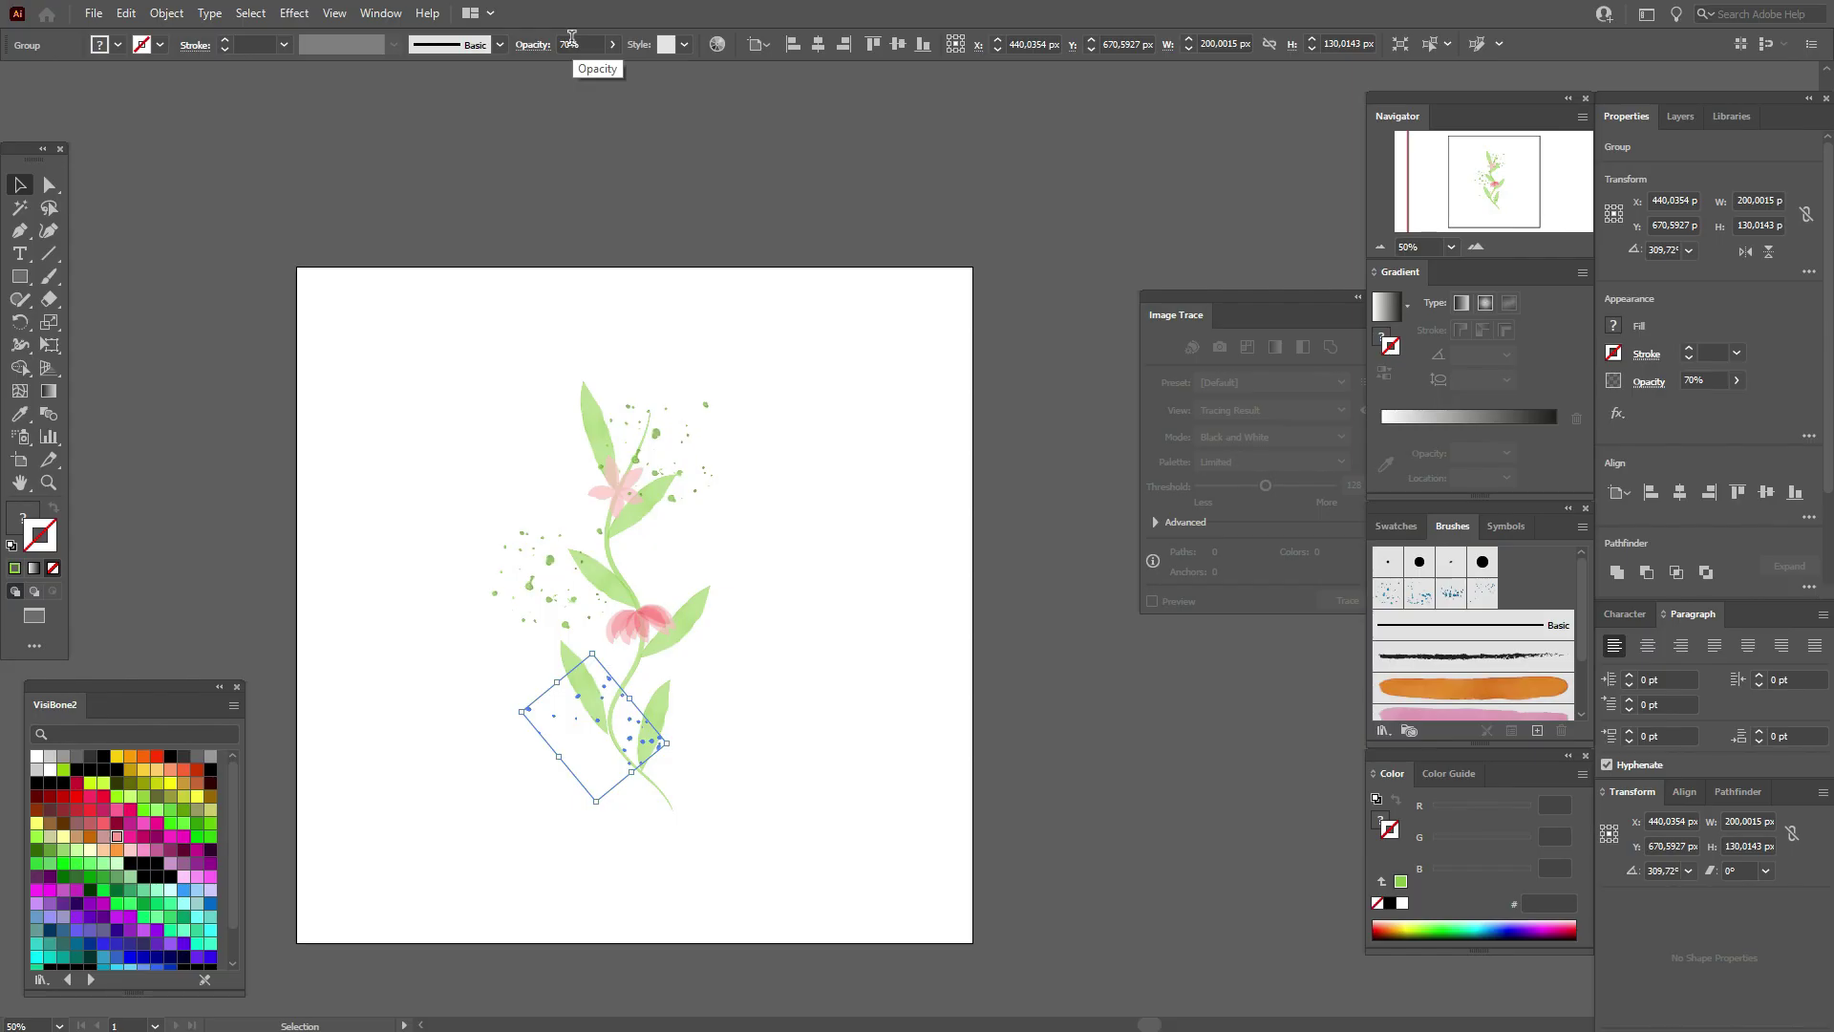
{"action": "left_click", "coordinate": [1692, 381]}
{"action": "type", "text": "50"}
{"action": "key", "text": "Return"}
{"action": "left_click", "coordinate": [740, 584]}
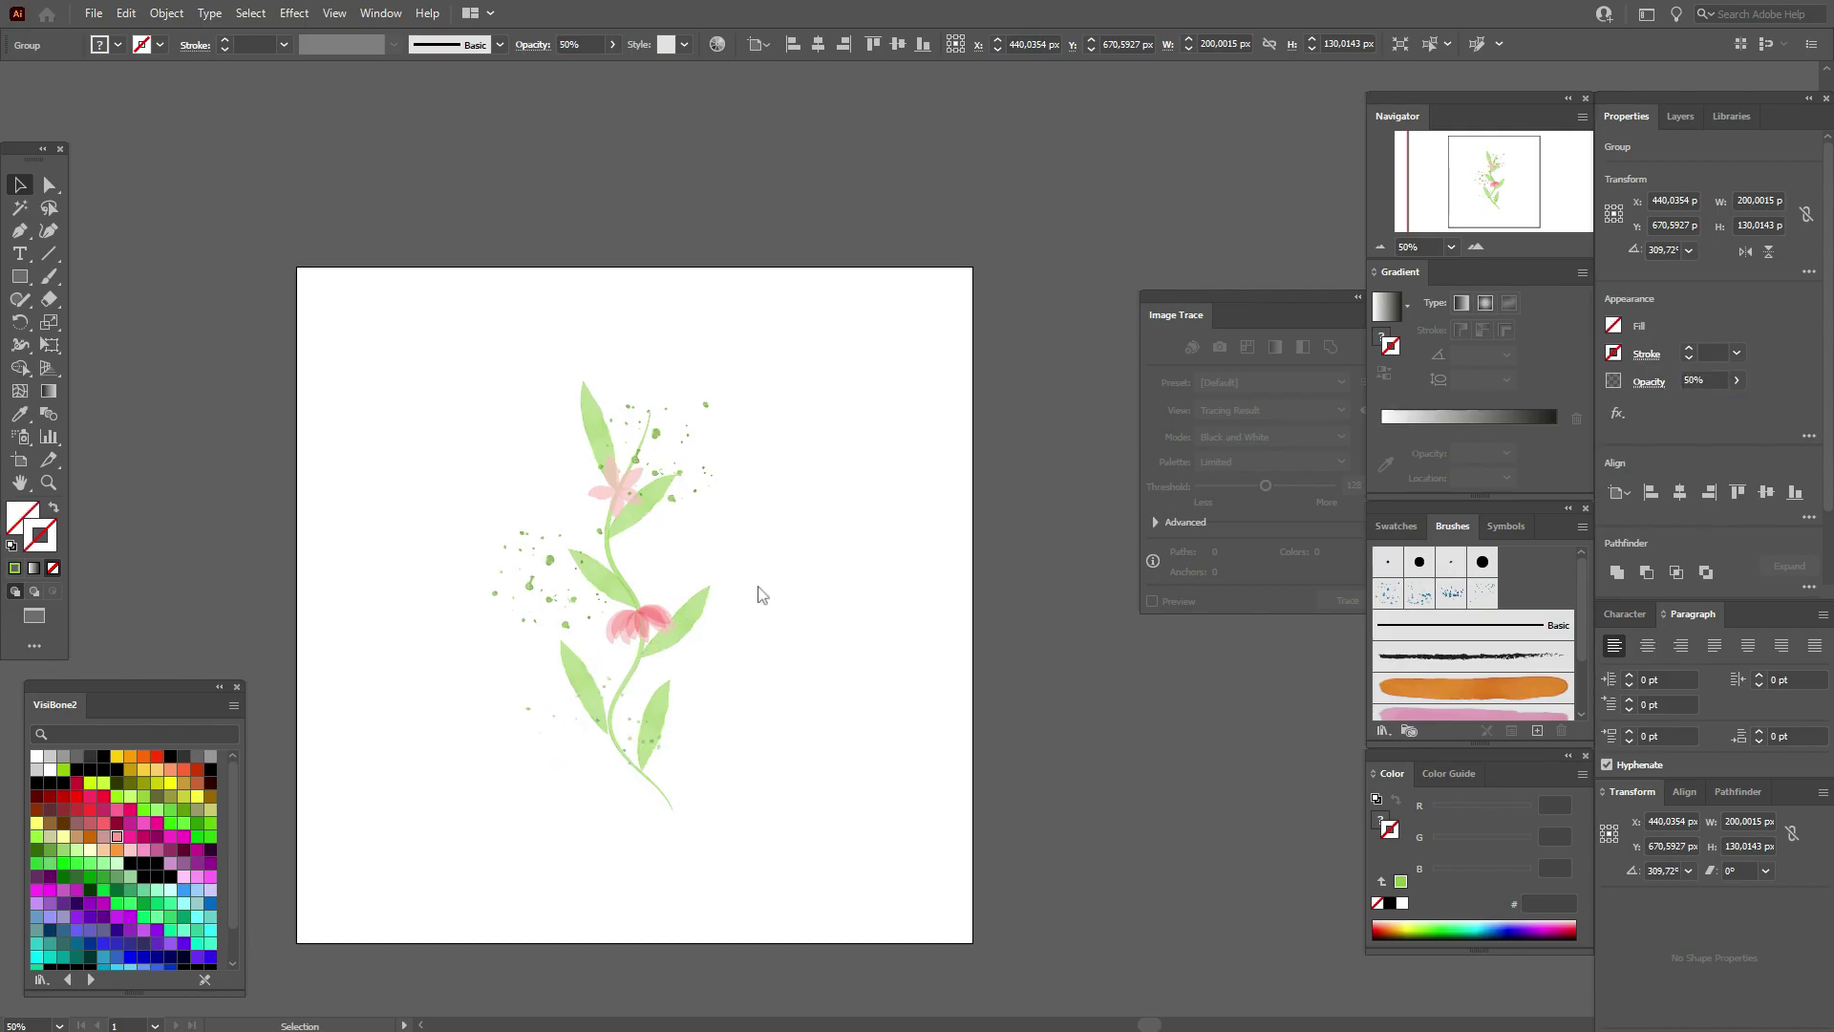
Move the lower splatter about 57 px left and 37 px up, and delete the splatter beside the middle leaf
{"action": "left_click", "coordinate": [555, 717]}
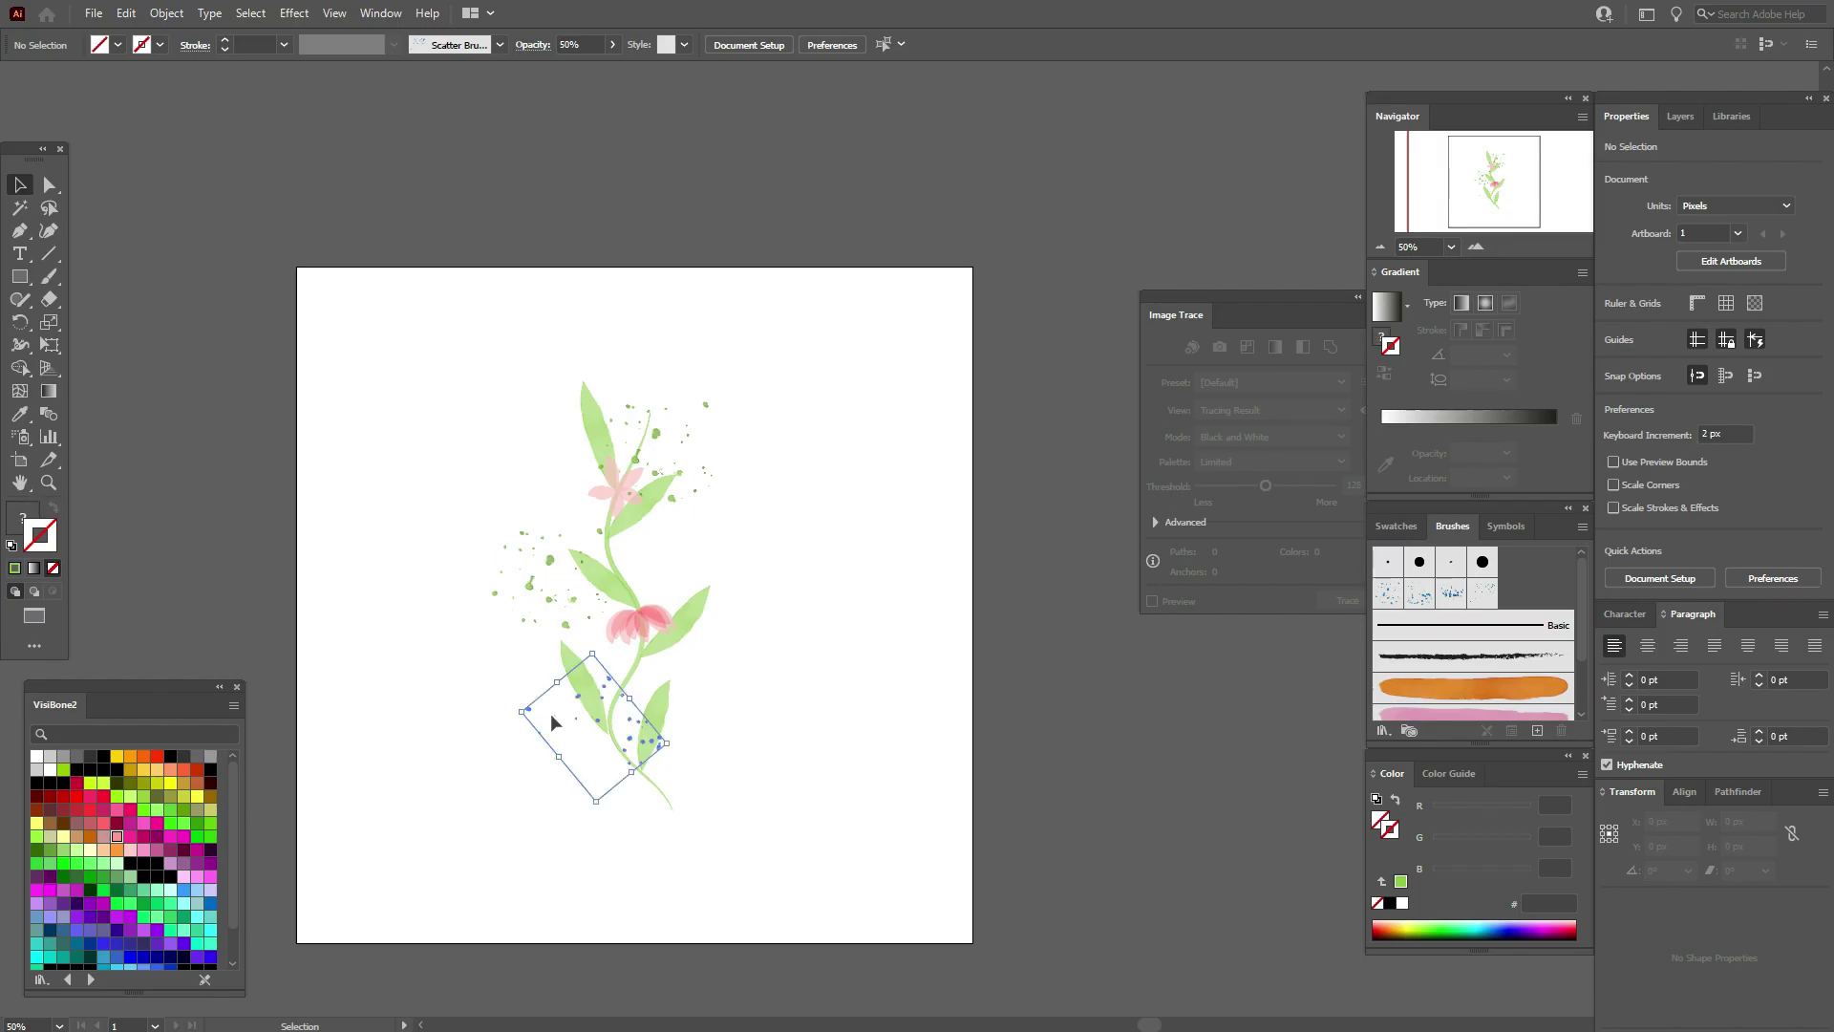
{"action": "left_click_drag", "start_coordinate": [552, 713], "coordinate": [513, 690]}
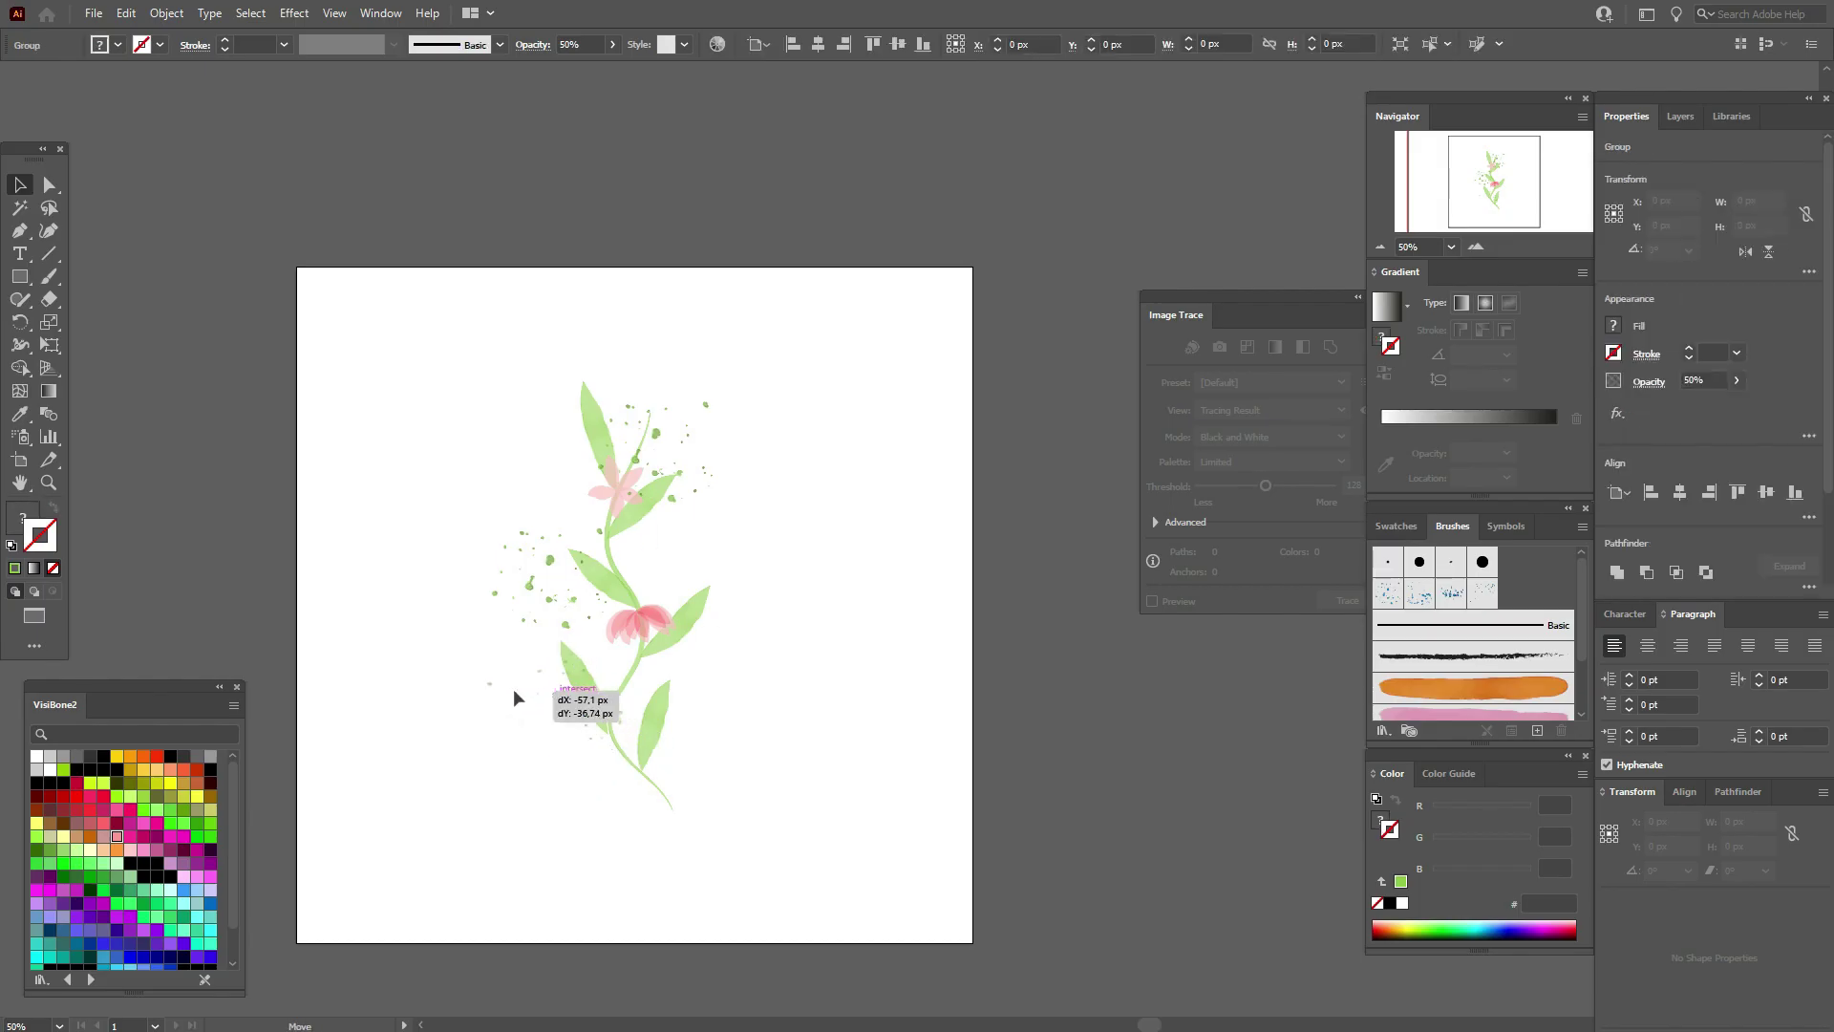
{"action": "left_click", "coordinate": [895, 704]}
{"action": "left_click_drag", "start_coordinate": [547, 564], "coordinate": [392, 529]}
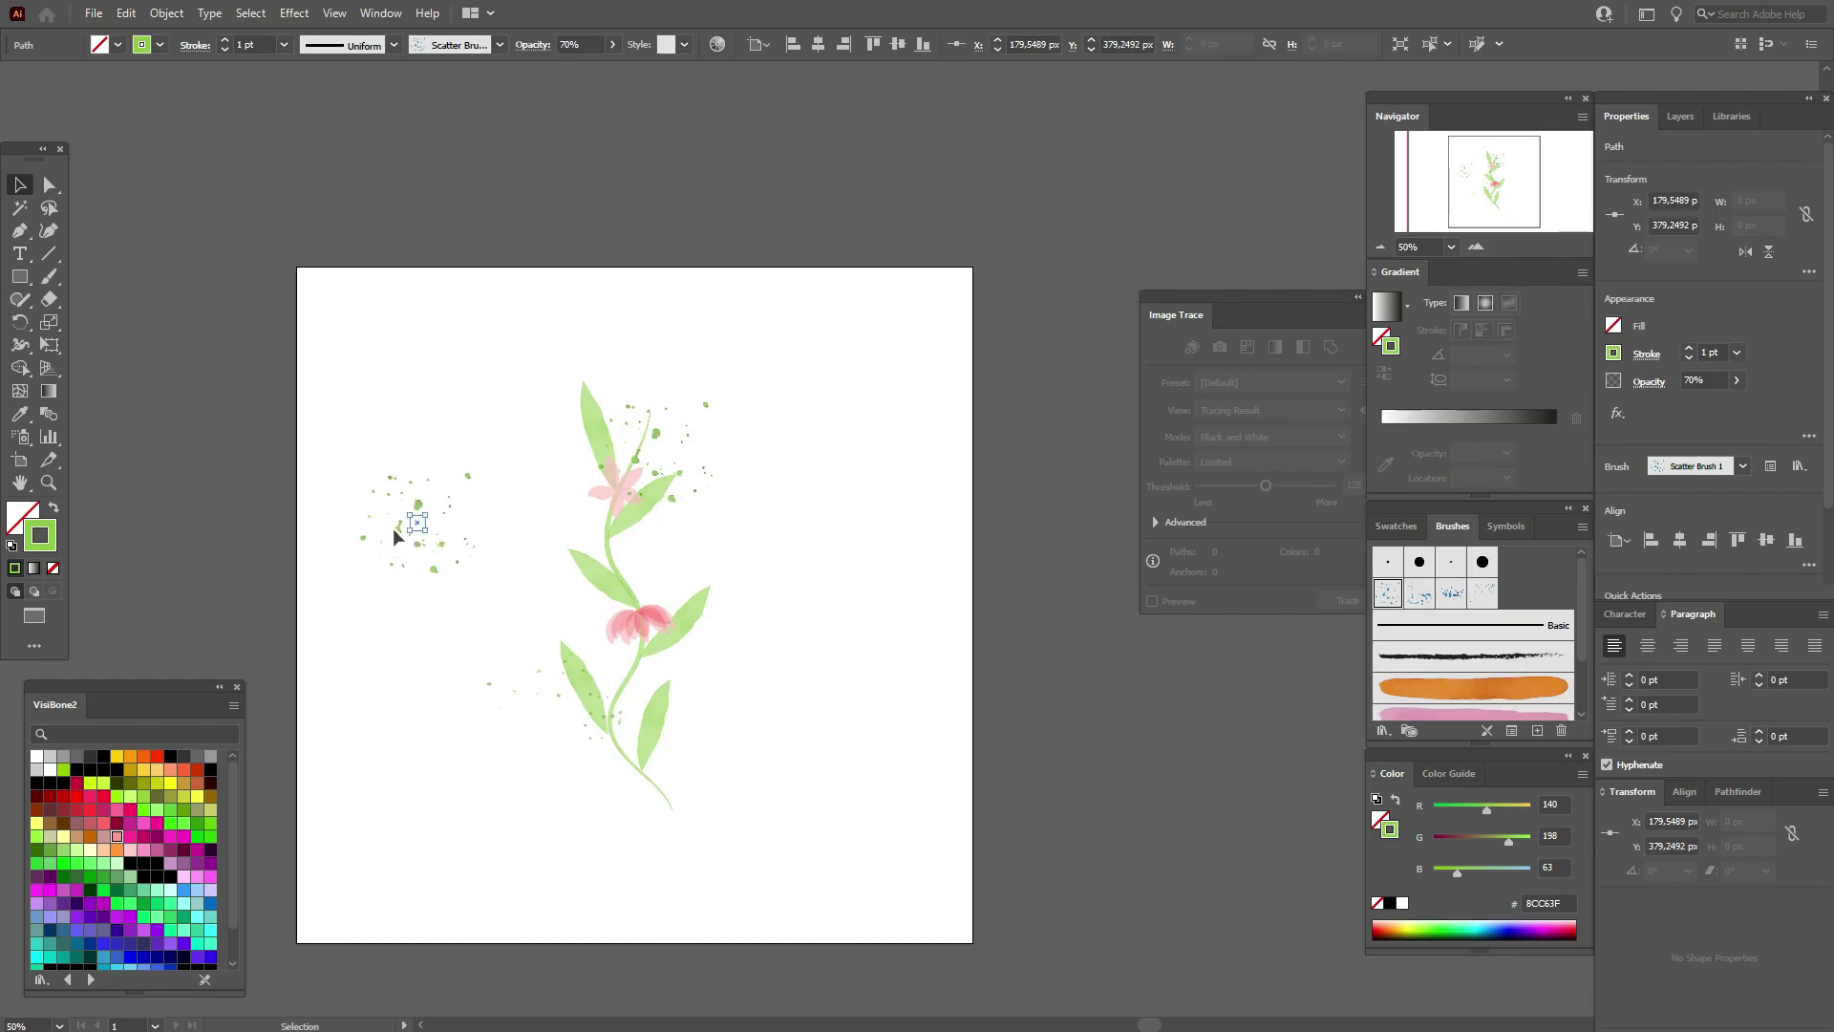
{"action": "left_click", "coordinate": [393, 529]}
Move the upper splatter outward to the right of the top flower and set its opacity to 50%
{"action": "left_click_drag", "start_coordinate": [664, 425], "coordinate": [709, 460]}
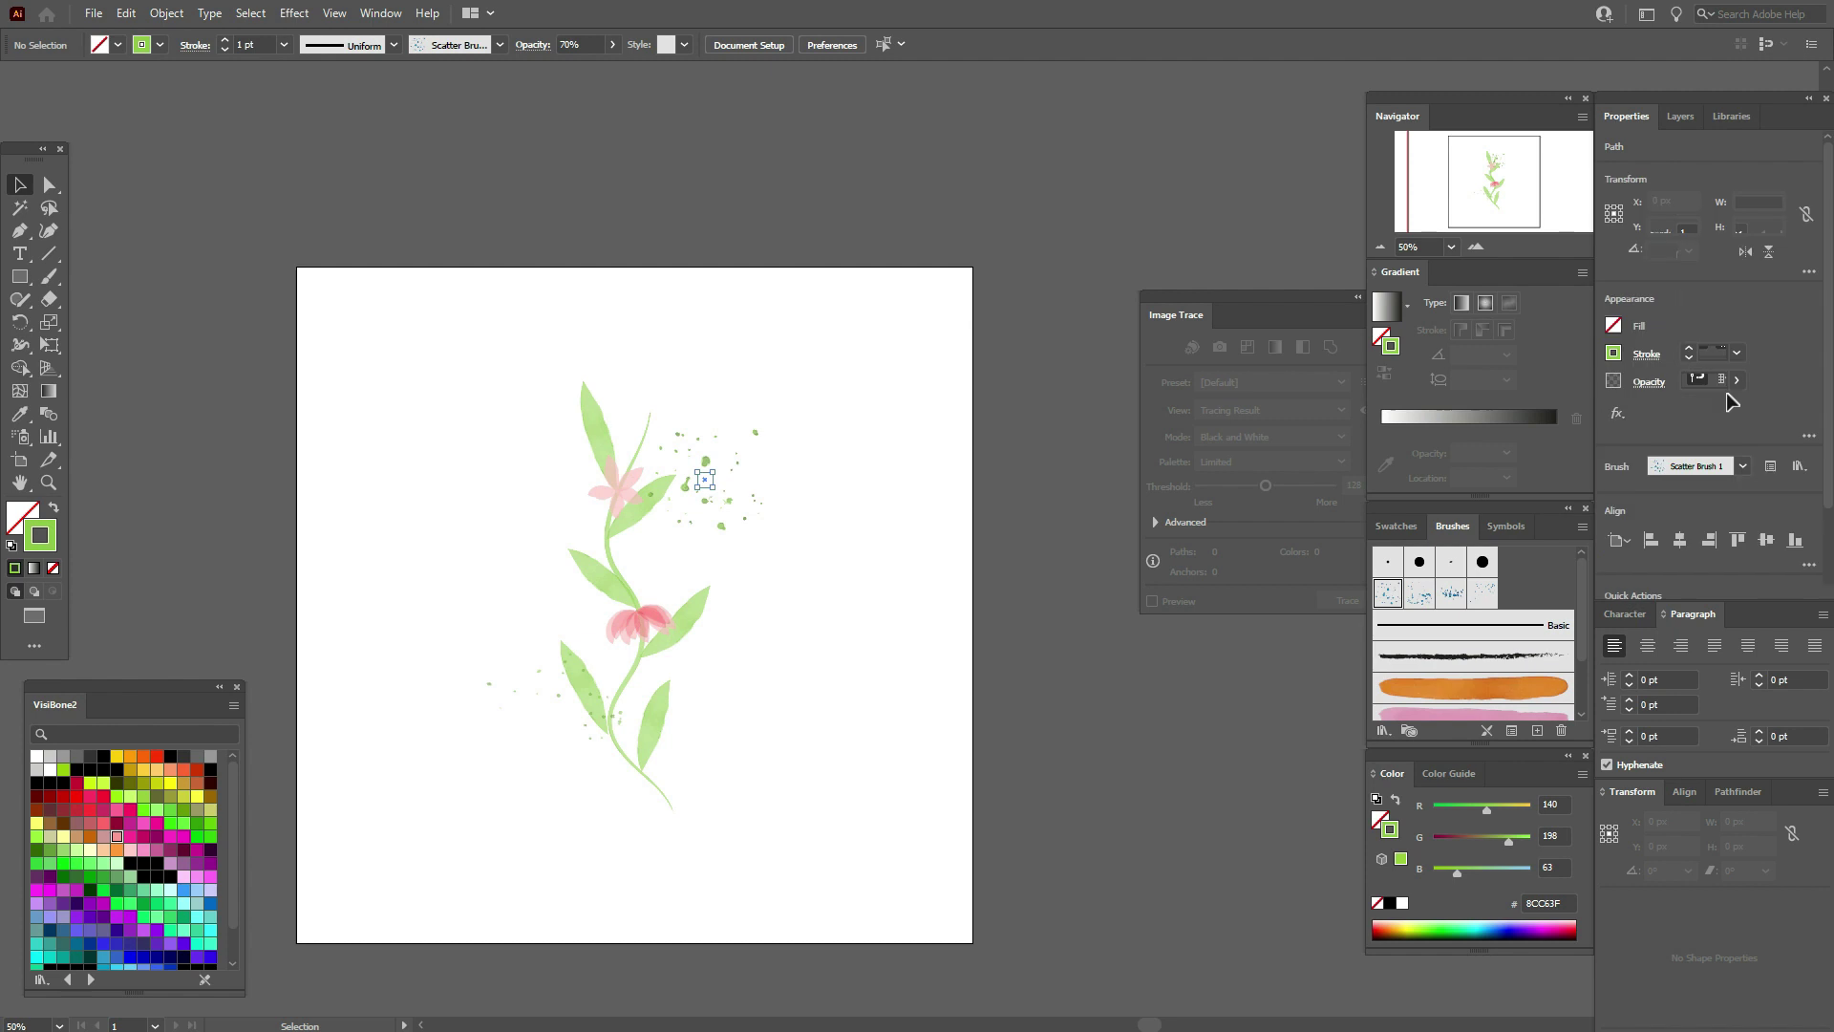
{"action": "left_click", "coordinate": [568, 45]}
{"action": "type", "text": "50"}
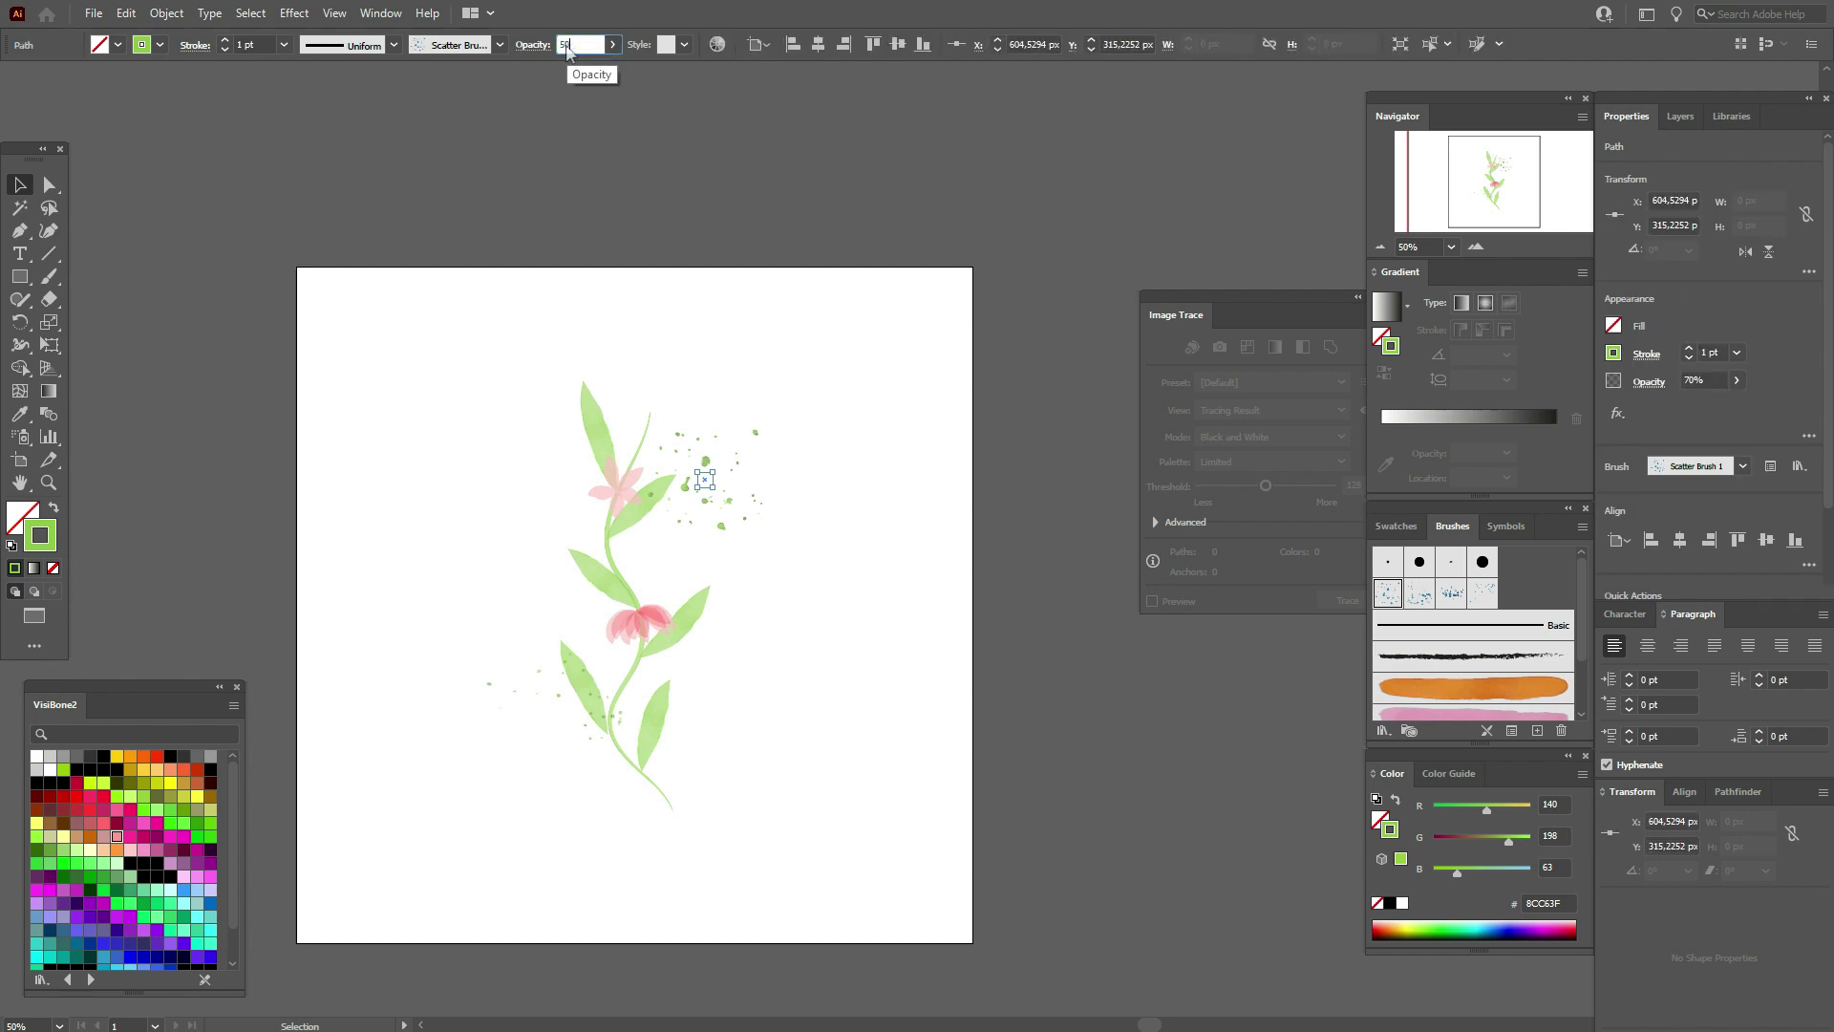
{"action": "key", "text": "Return"}
{"action": "left_click", "coordinate": [485, 272]}
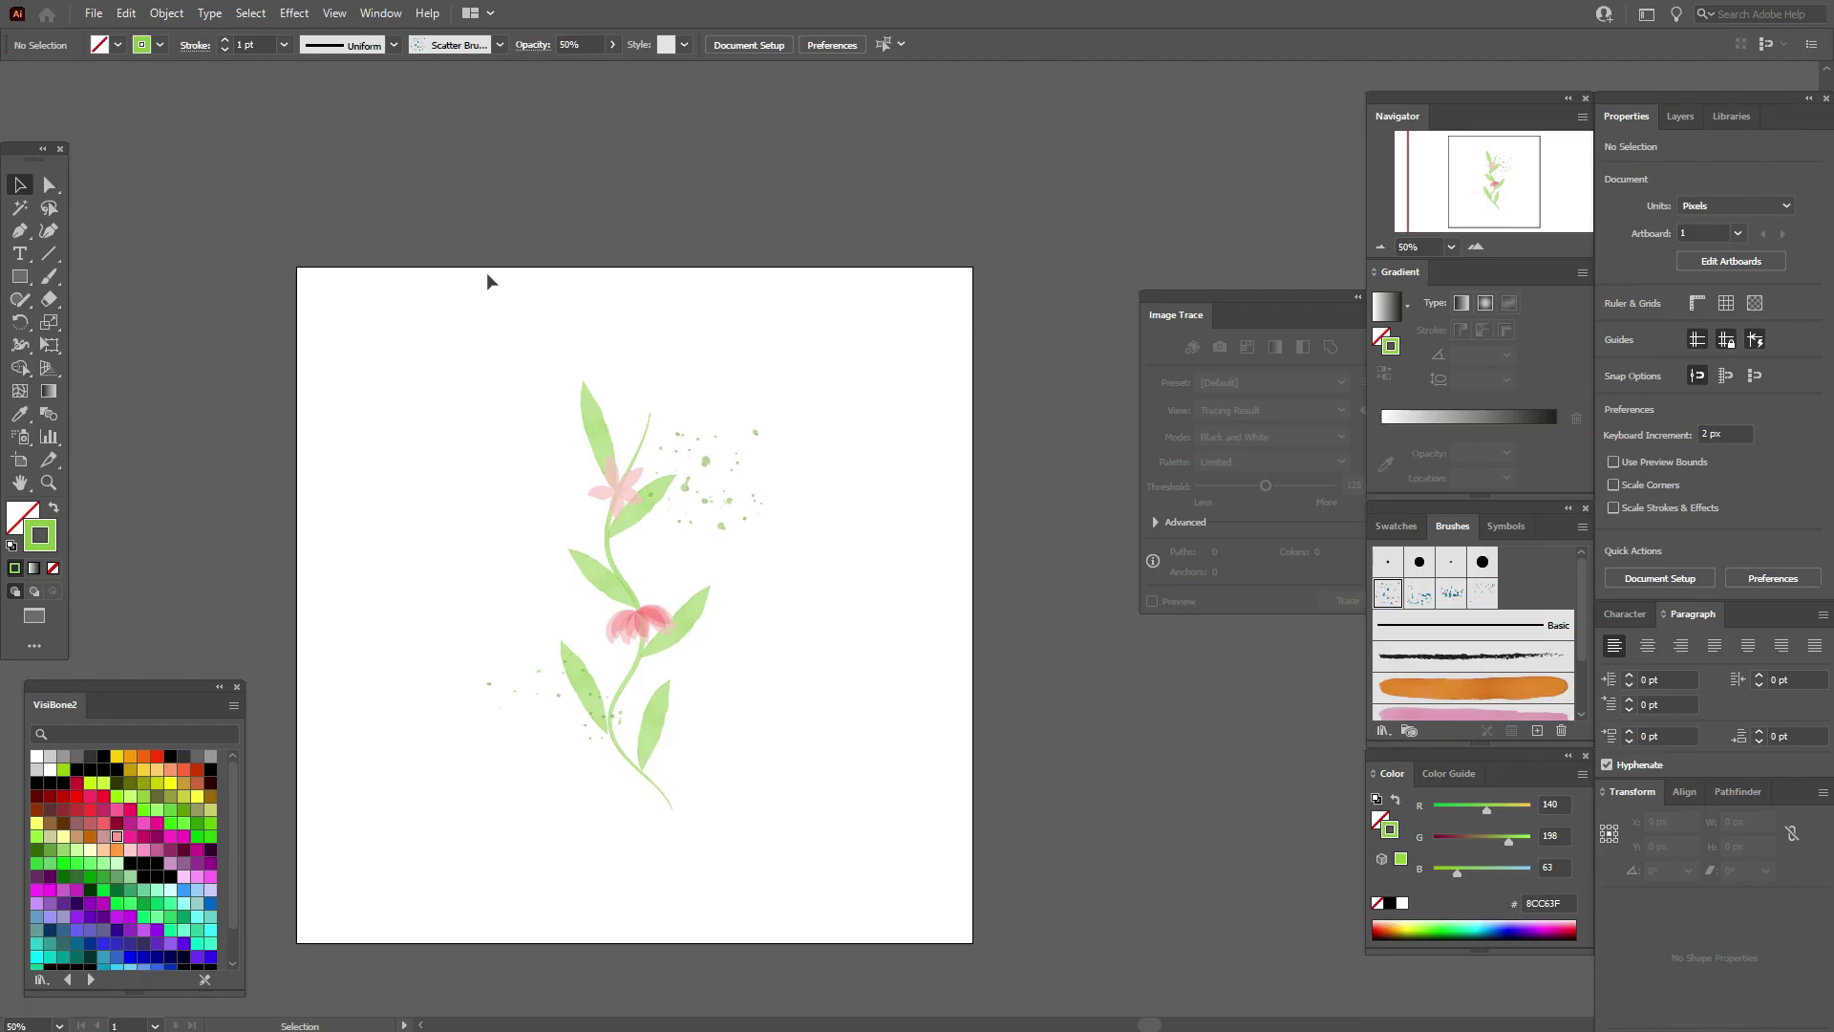
Expand the upper splatter's appearance and erase the droplets along its outer right edge
{"action": "left_click", "coordinate": [709, 457]}
{"action": "left_click", "coordinate": [166, 13]}
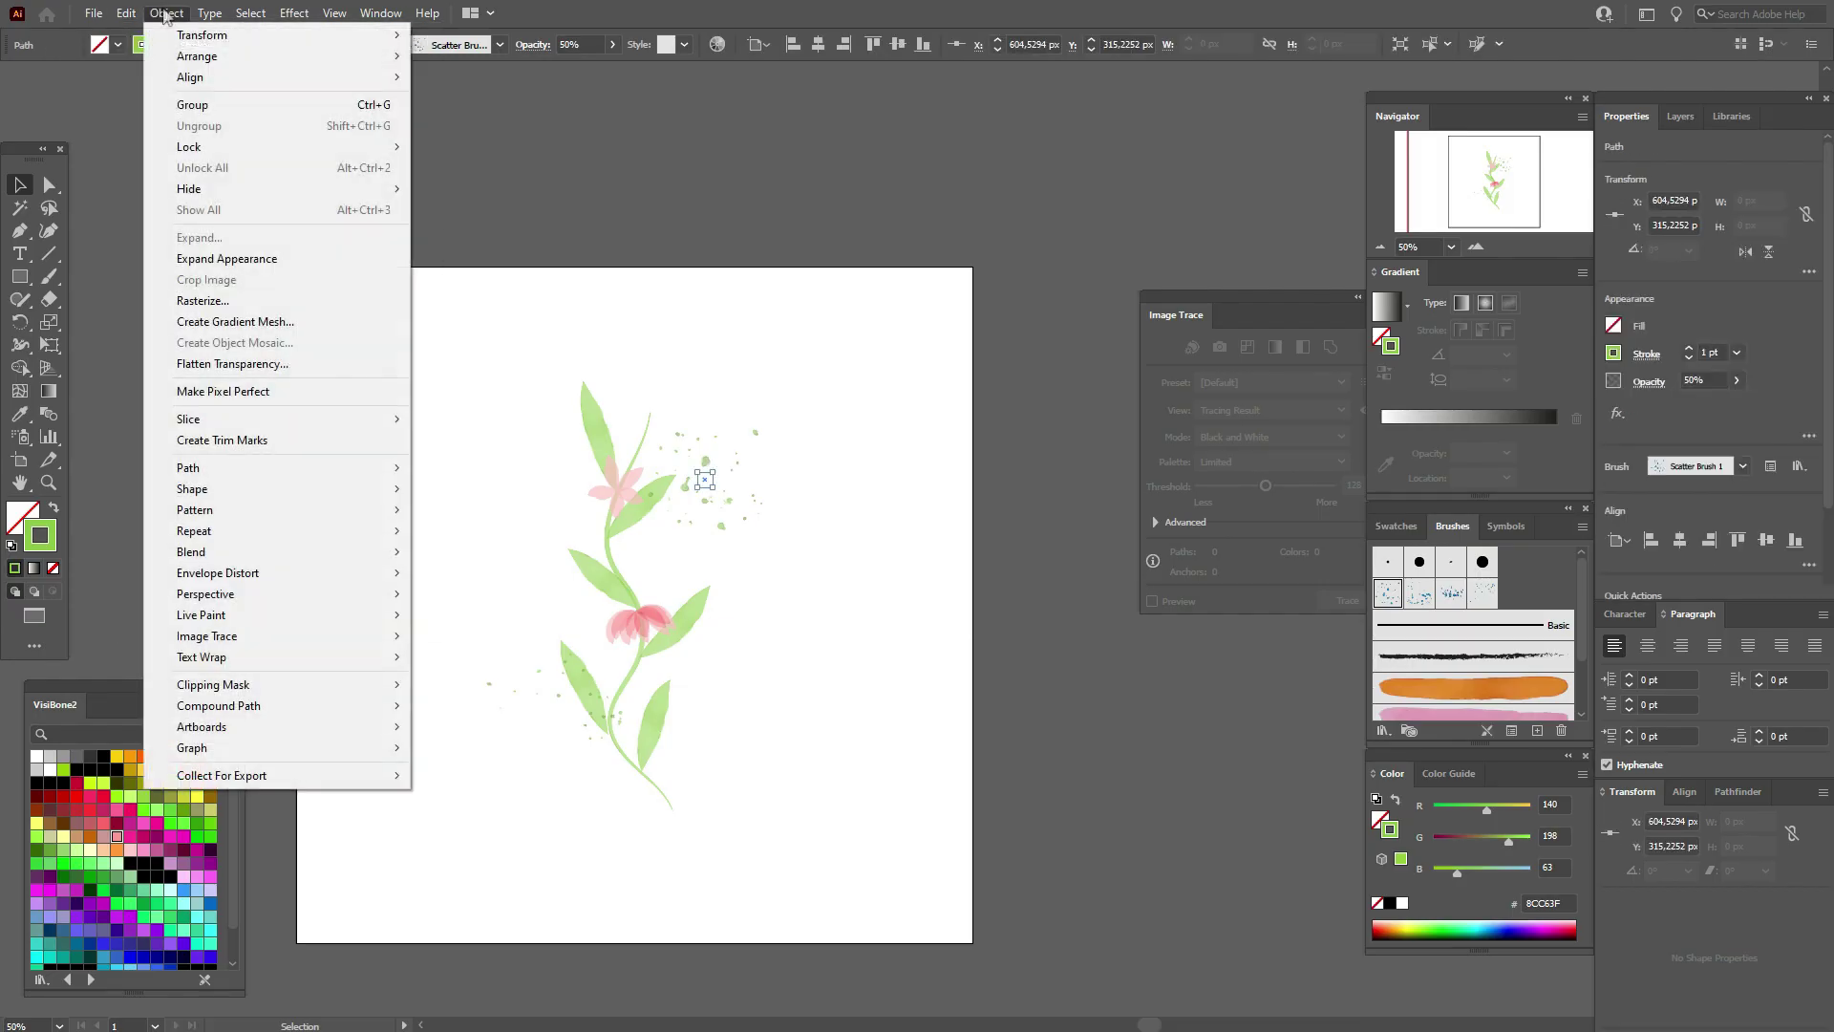
{"action": "left_click", "coordinate": [257, 259]}
{"action": "left_click", "coordinate": [49, 299]}
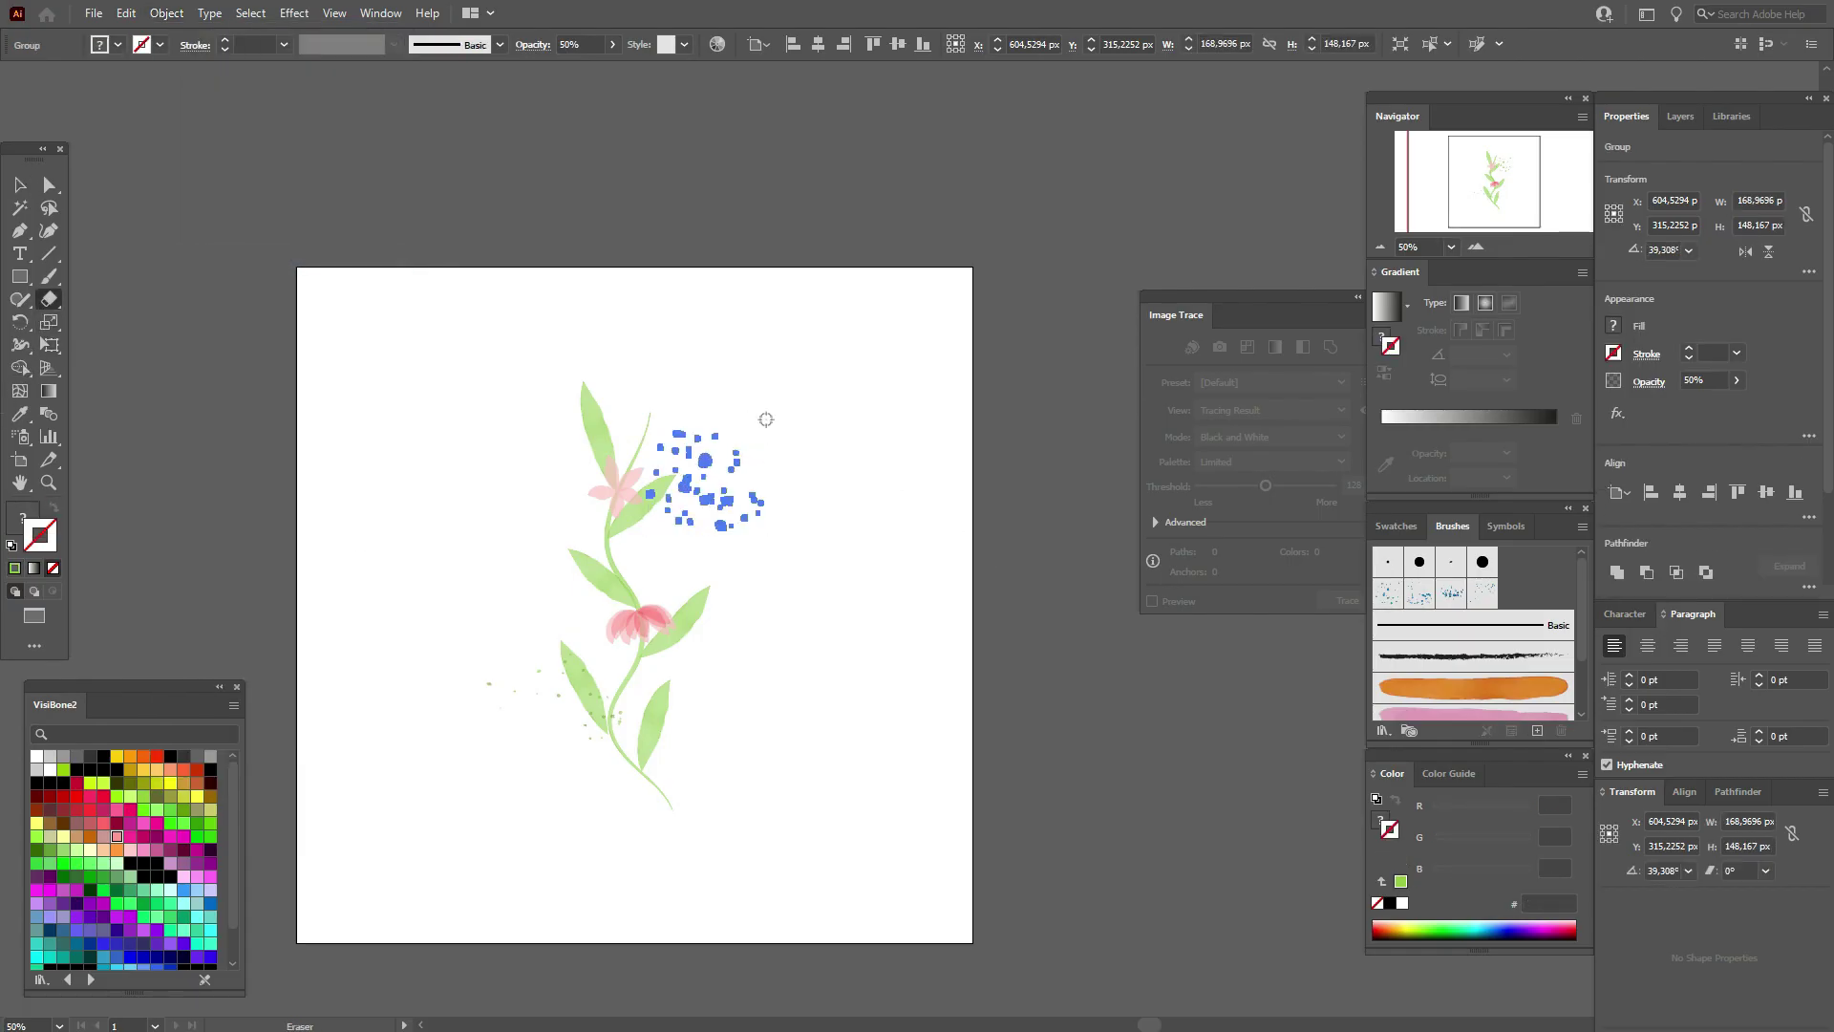
{"action": "mouse_move", "coordinate": [781, 523]}
{"action": "left_mouse_down"}
{"action": "mouse_move", "coordinate": [752, 485]}
{"action": "mouse_move", "coordinate": [762, 501]}
{"action": "mouse_move", "coordinate": [747, 502]}
{"action": "mouse_move", "coordinate": [765, 437]}
{"action": "left_mouse_up"}
{"action": "left_click", "coordinate": [19, 184]}
{"action": "left_click", "coordinate": [364, 236]}
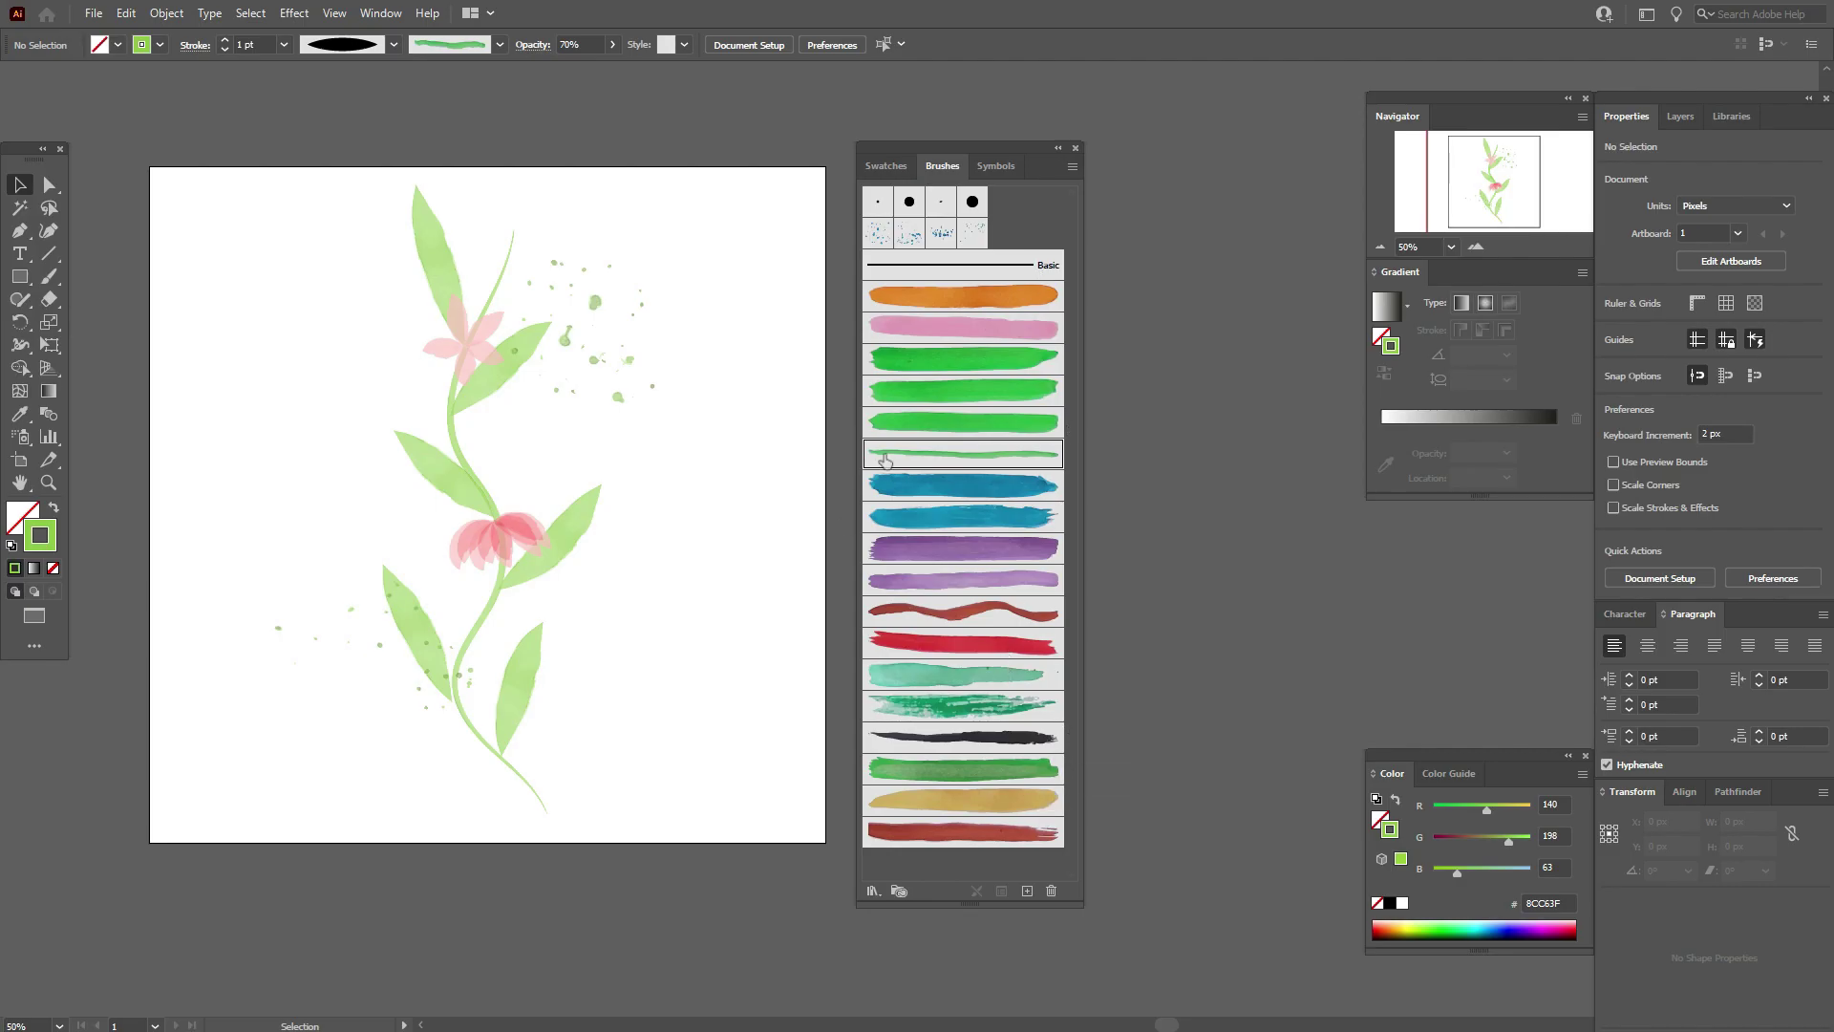
Save the brushes as a brush library named My watercolor brushes in the Watercolor brushes folder
{"action": "left_click", "coordinate": [1072, 169]}
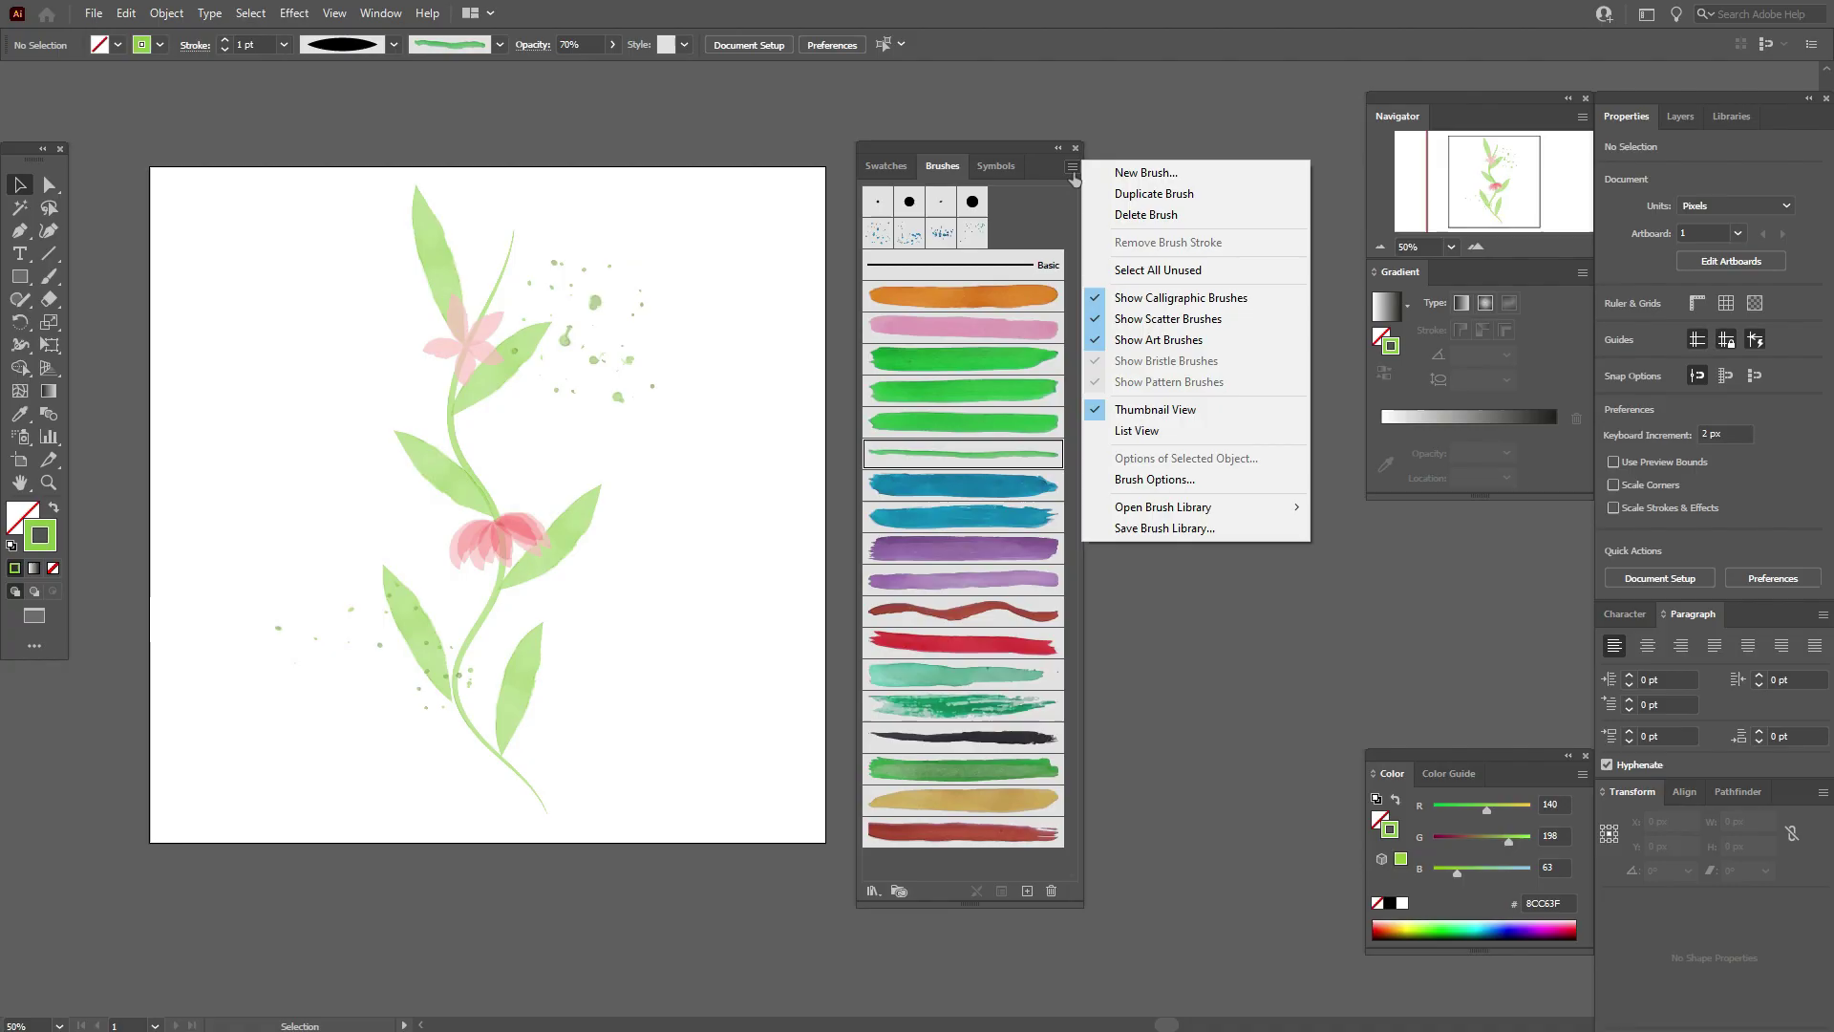
{"action": "left_click", "coordinate": [1196, 531]}
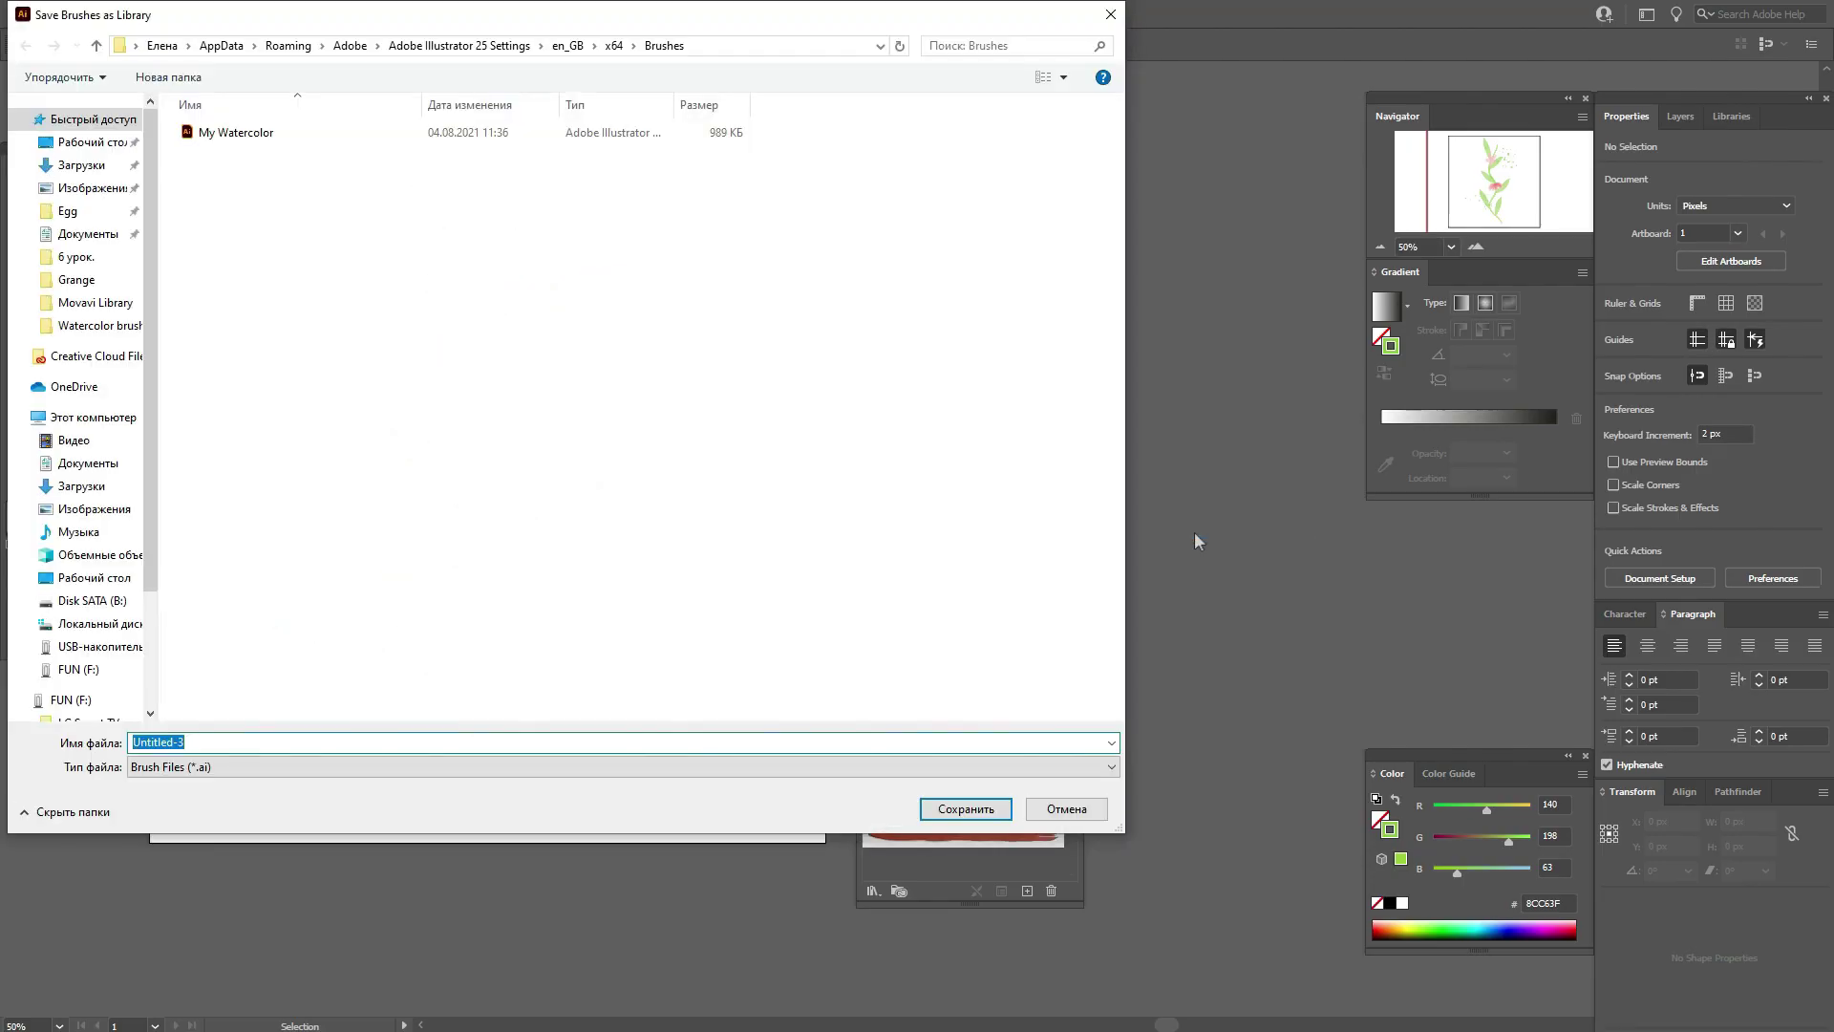
{"action": "left_click", "coordinate": [124, 331]}
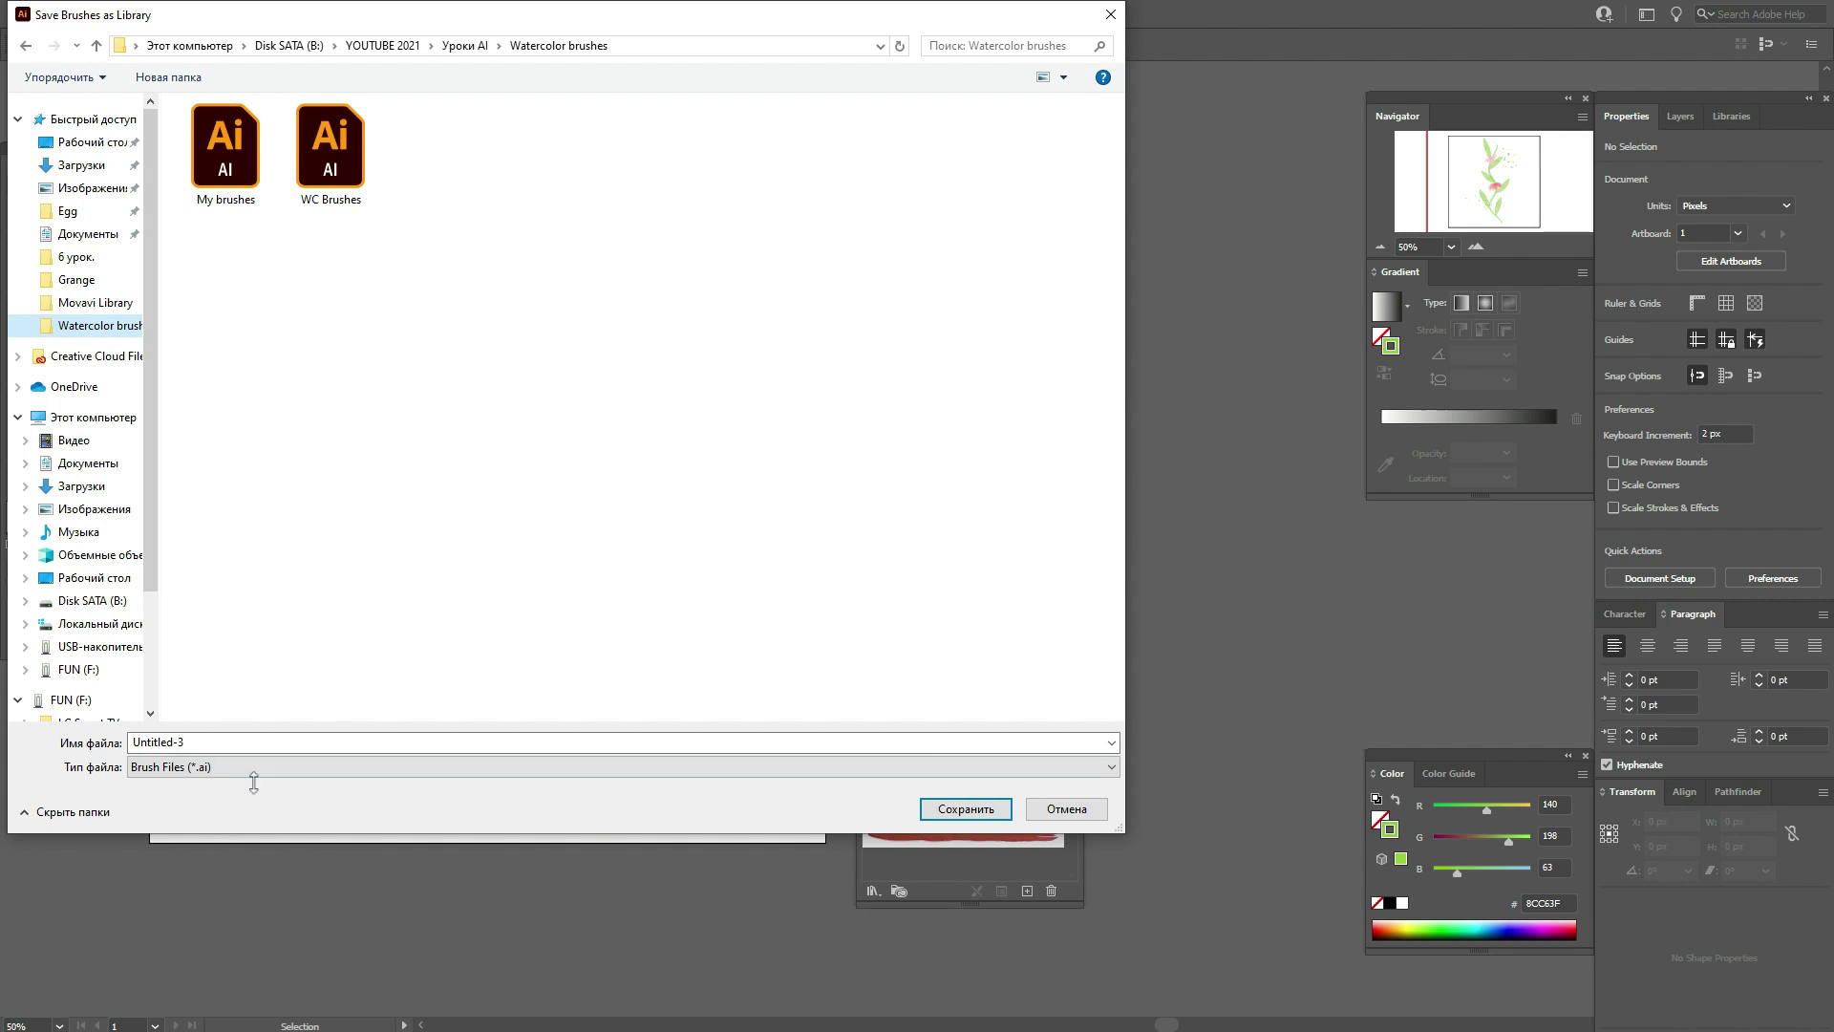
{"action": "left_click", "coordinate": [247, 742]}
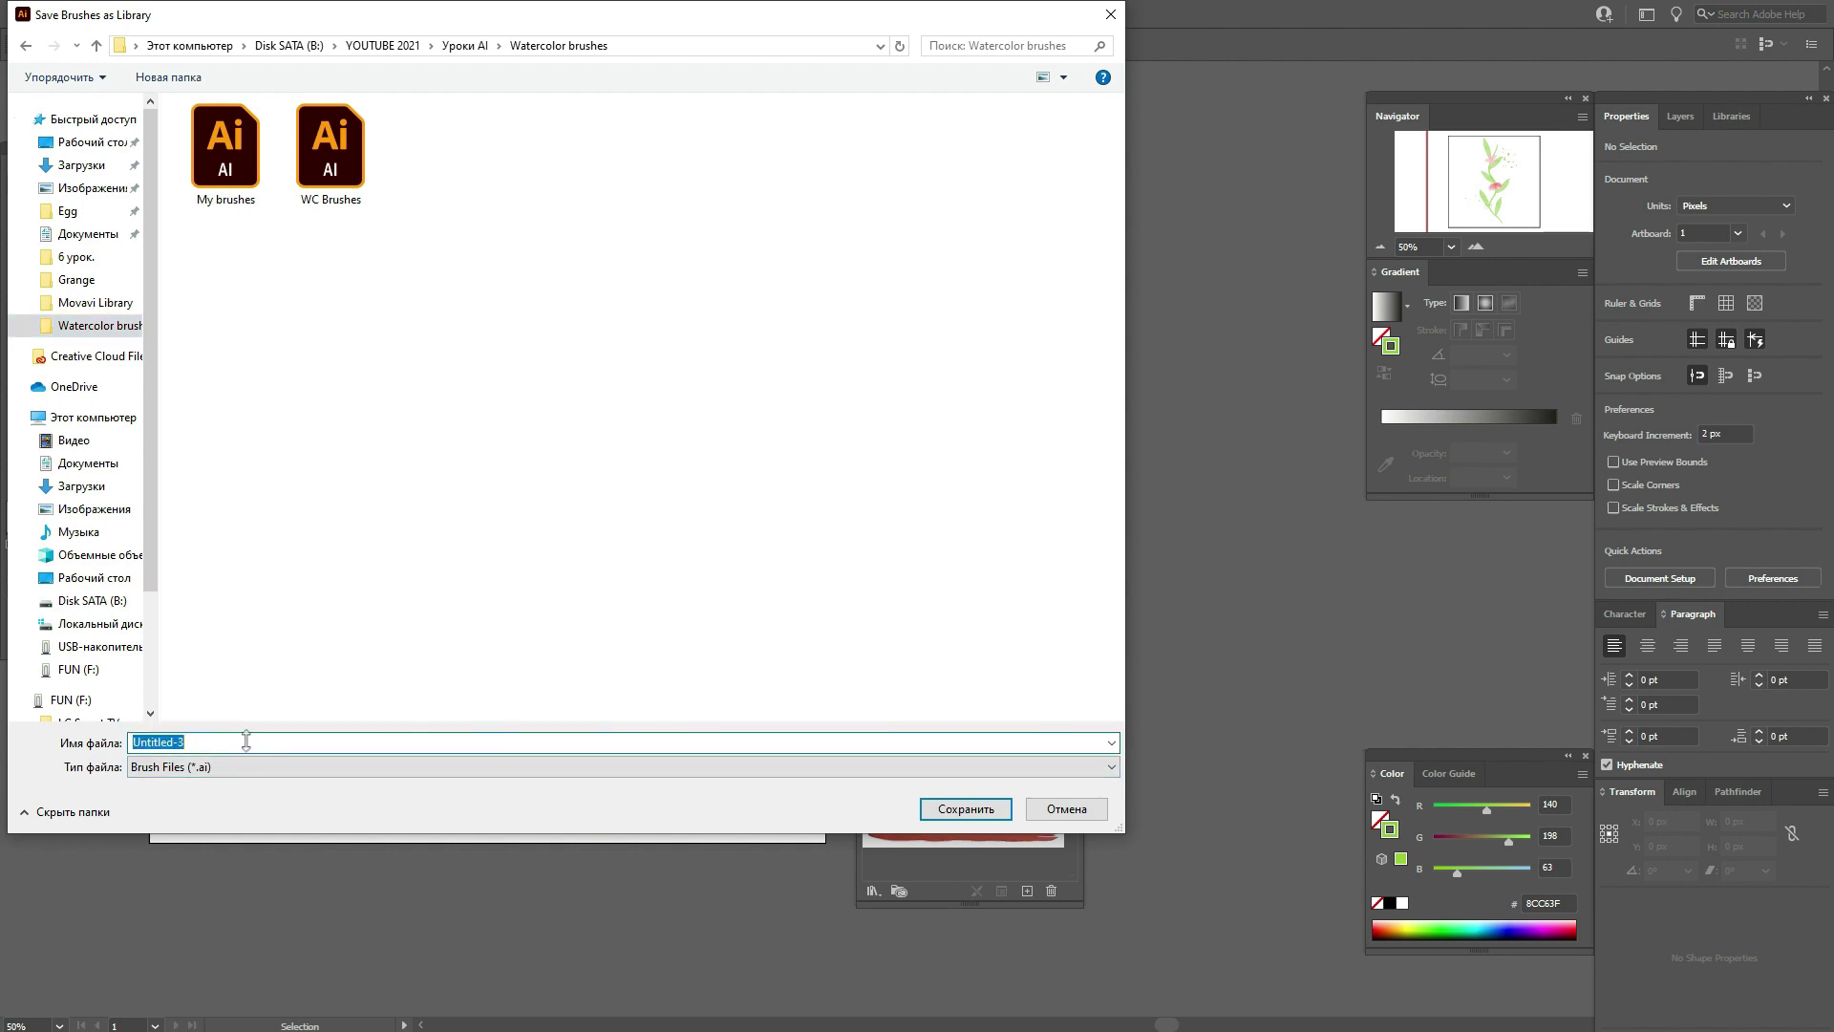
{"action": "type", "text": "My w"}
{"action": "type", "text": "atercolor brushes"}
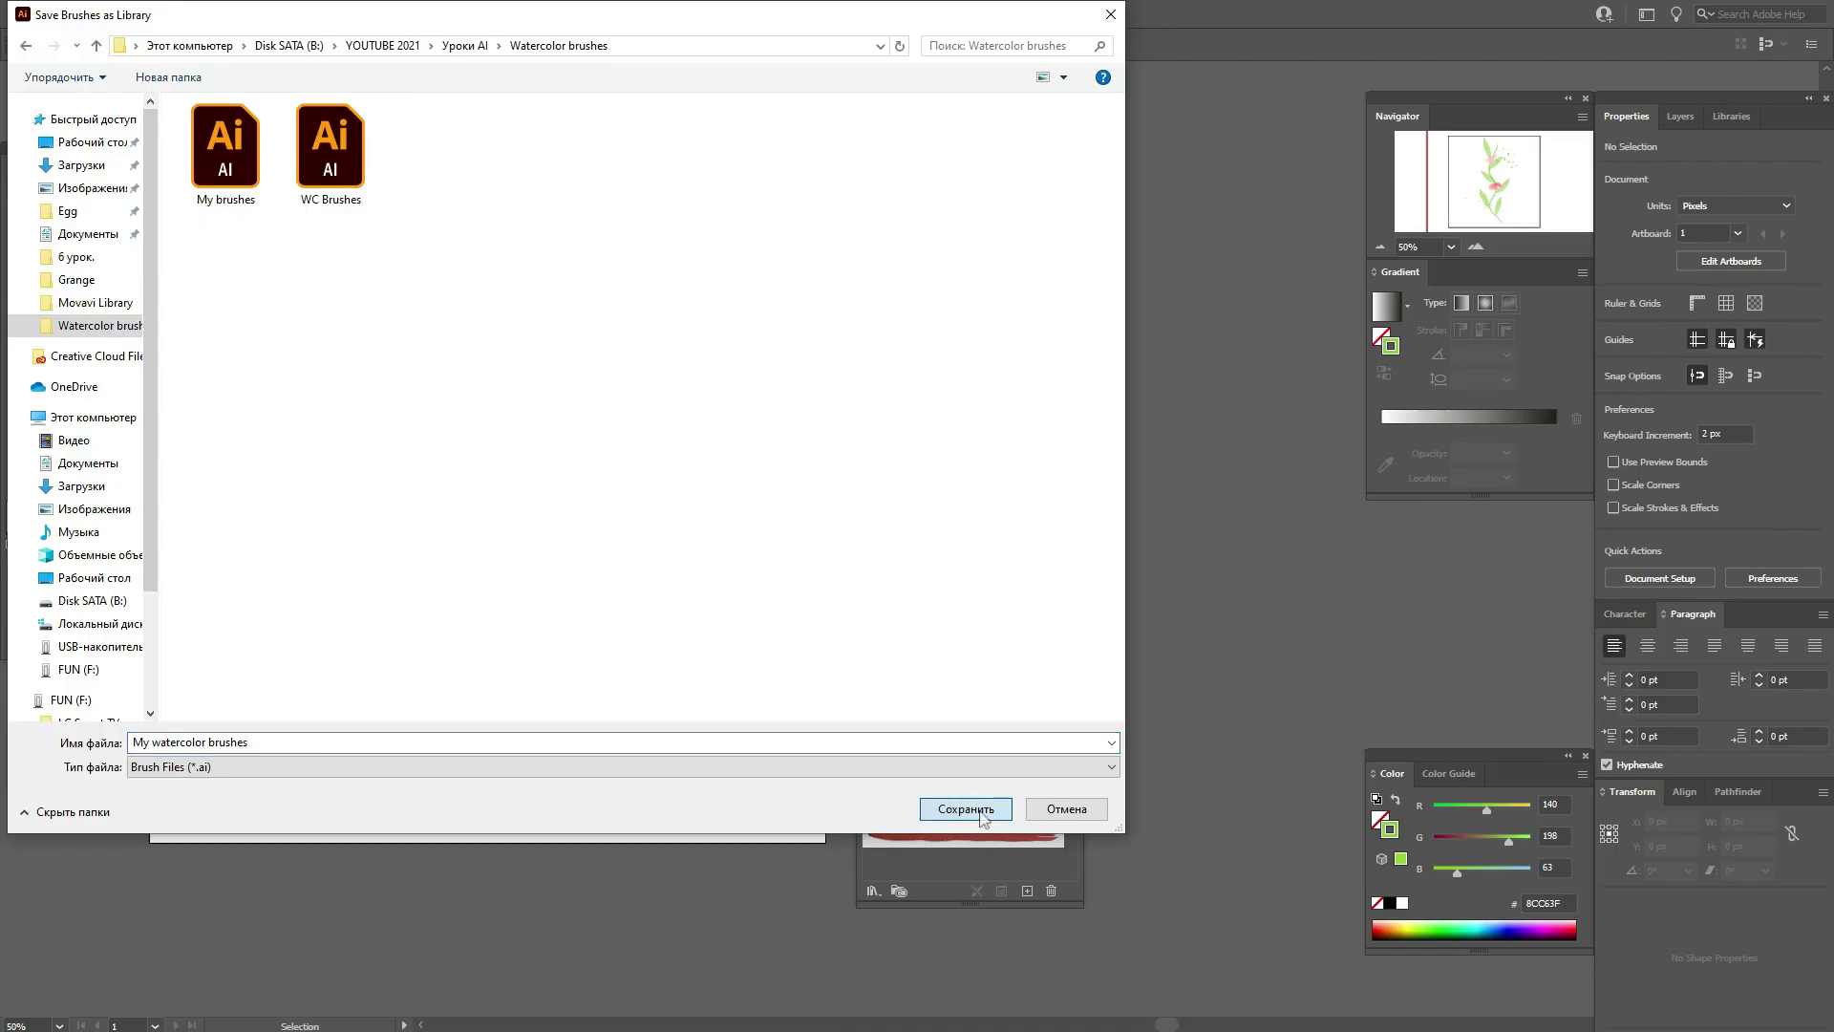
{"action": "left_click", "coordinate": [965, 809]}
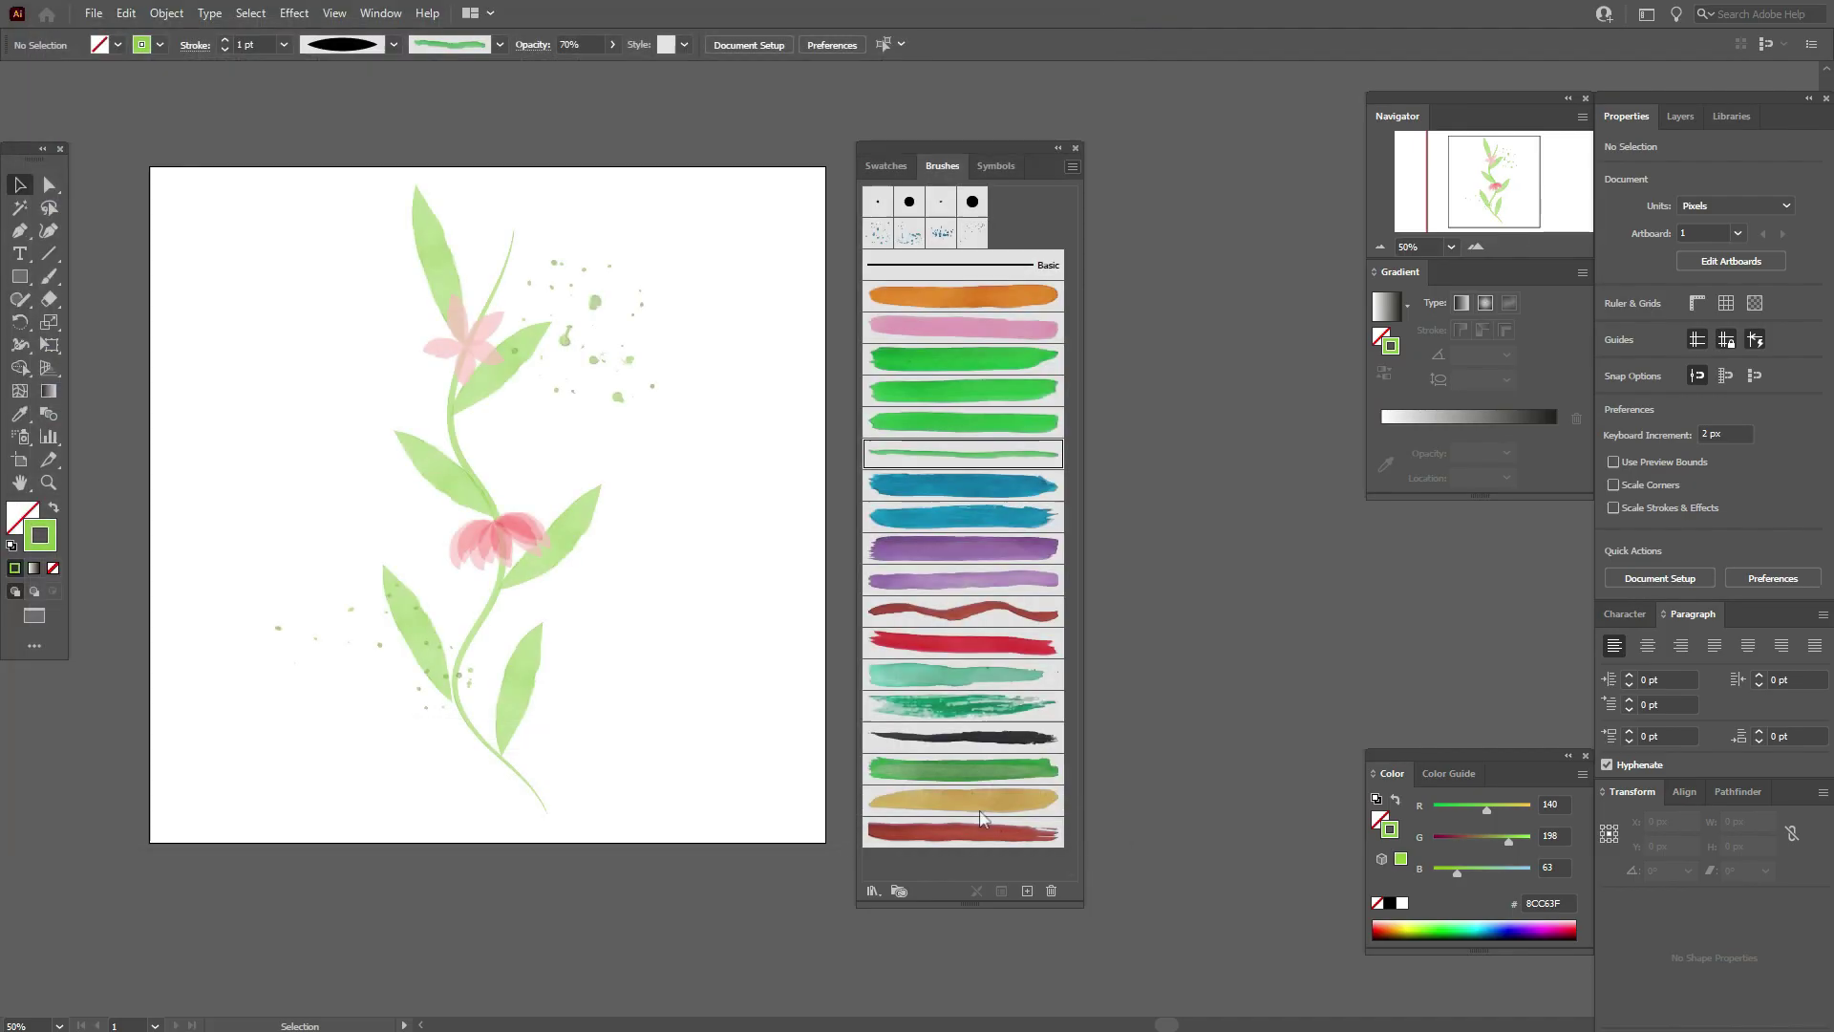